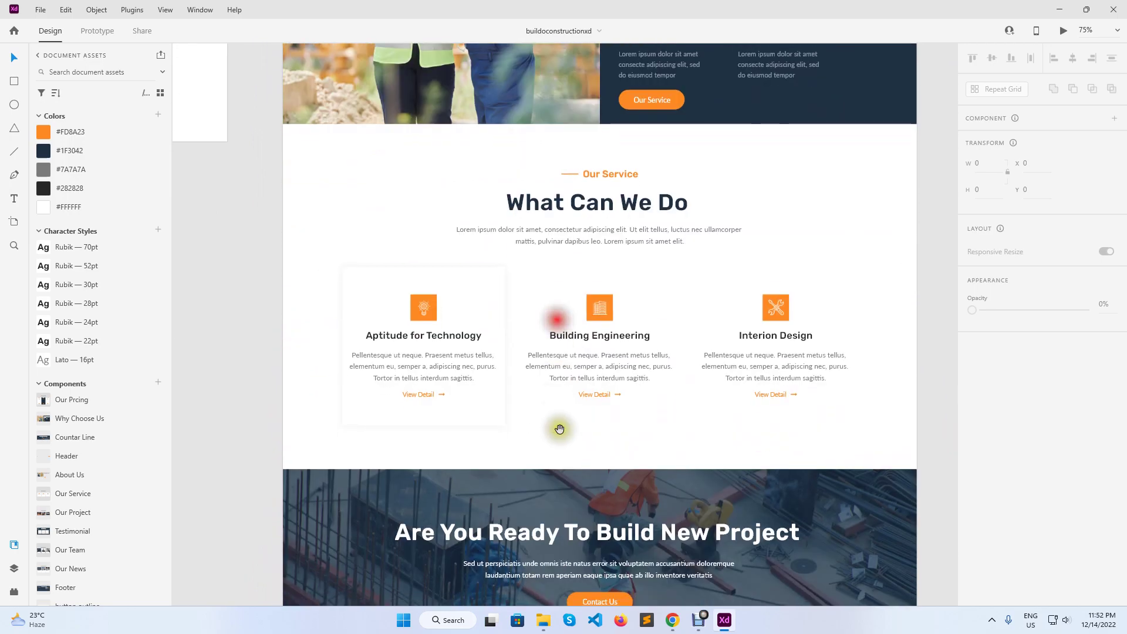
- Review the home page design from the service section up to the header, closing the file window in front of it
{"action": "left_click_drag", "start_coordinate": [641, 365], "coordinate": [616, 616]}
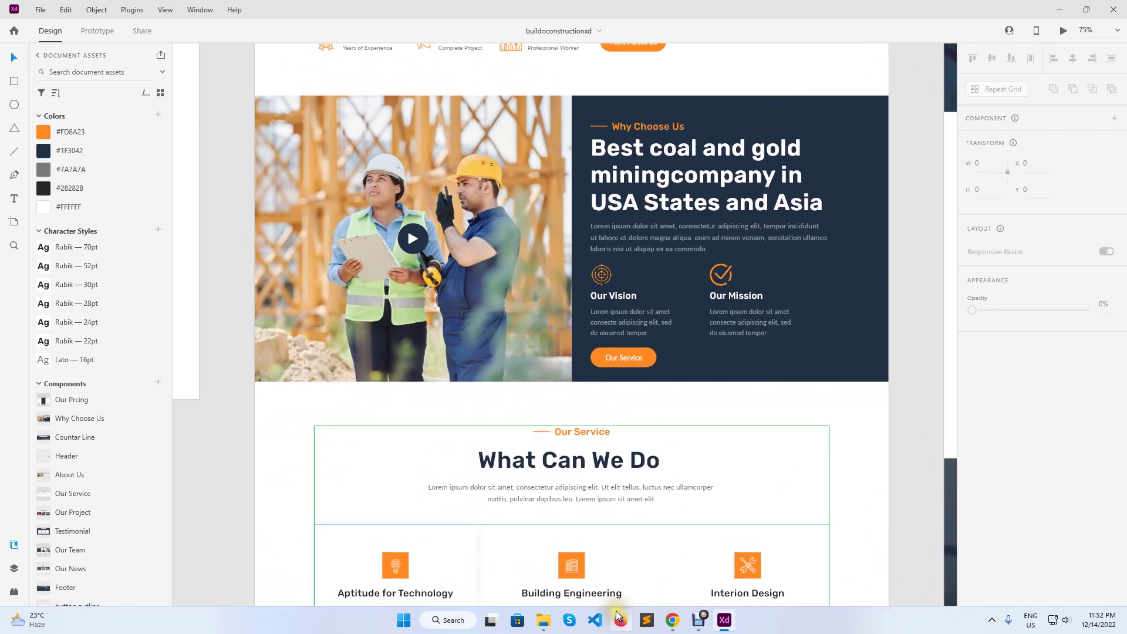
{"action": "scroll", "coordinate": [461, 402], "scroll_direction": "up", "scroll_amount": 10}
{"action": "key", "text": "alt+Tab"}
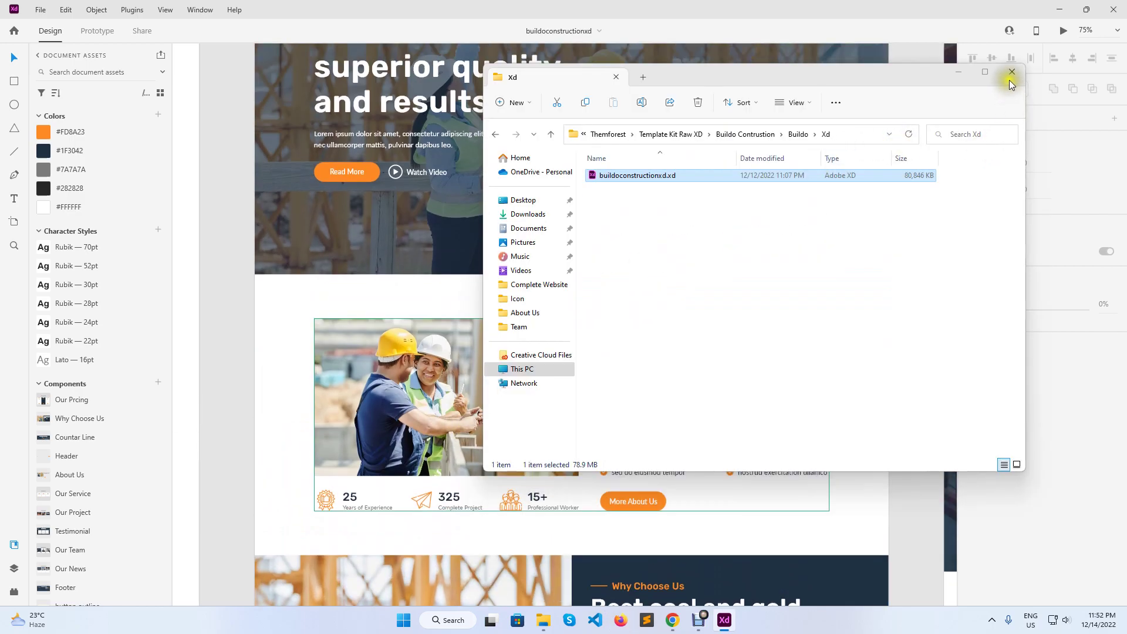
{"action": "left_click", "coordinate": [1011, 73]}
{"action": "scroll", "coordinate": [593, 254], "scroll_direction": "up", "scroll_amount": 5}
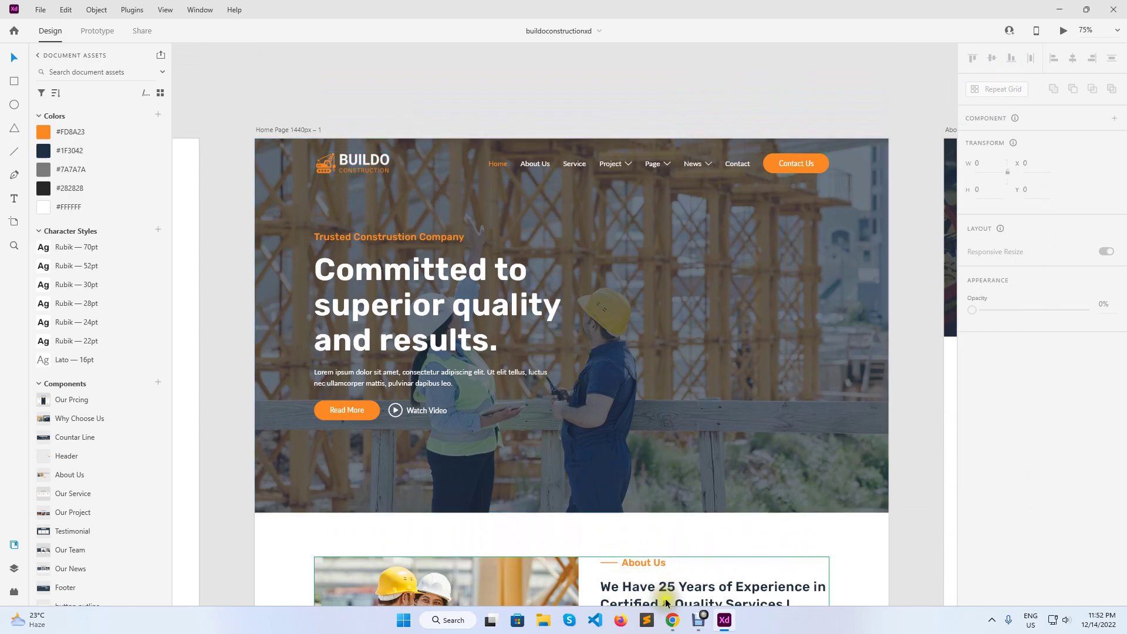
- Switch to Chrome and open the Header V1 template from Jeg Elementor Kit for editing in Elementor
{"action": "left_click", "coordinate": [672, 620]}
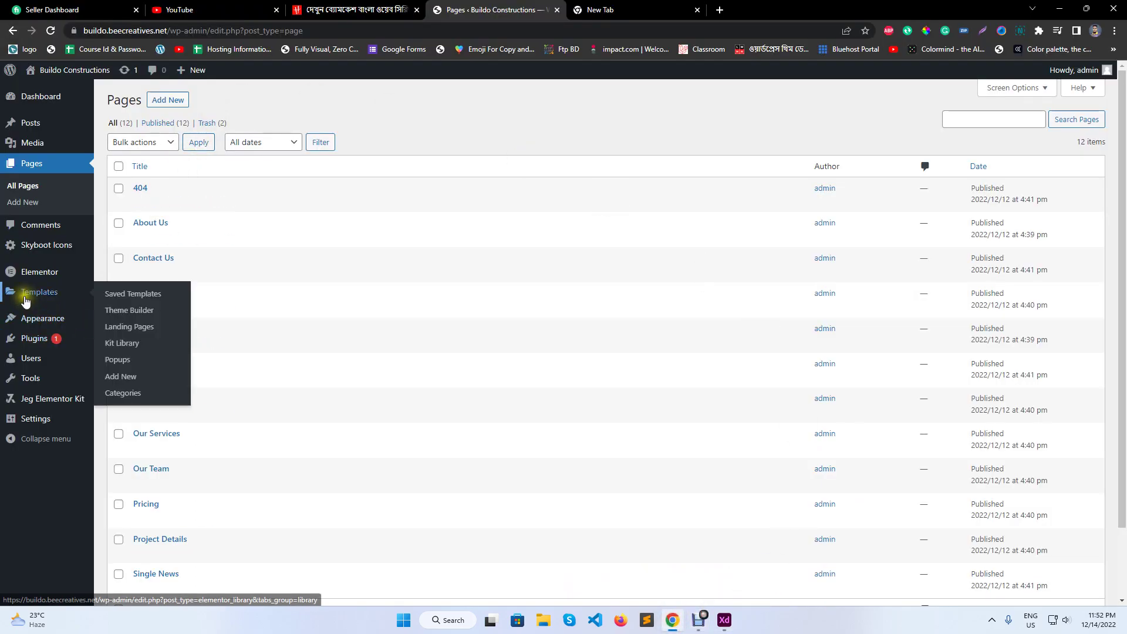
{"action": "mouse_move", "coordinate": [48, 409]}
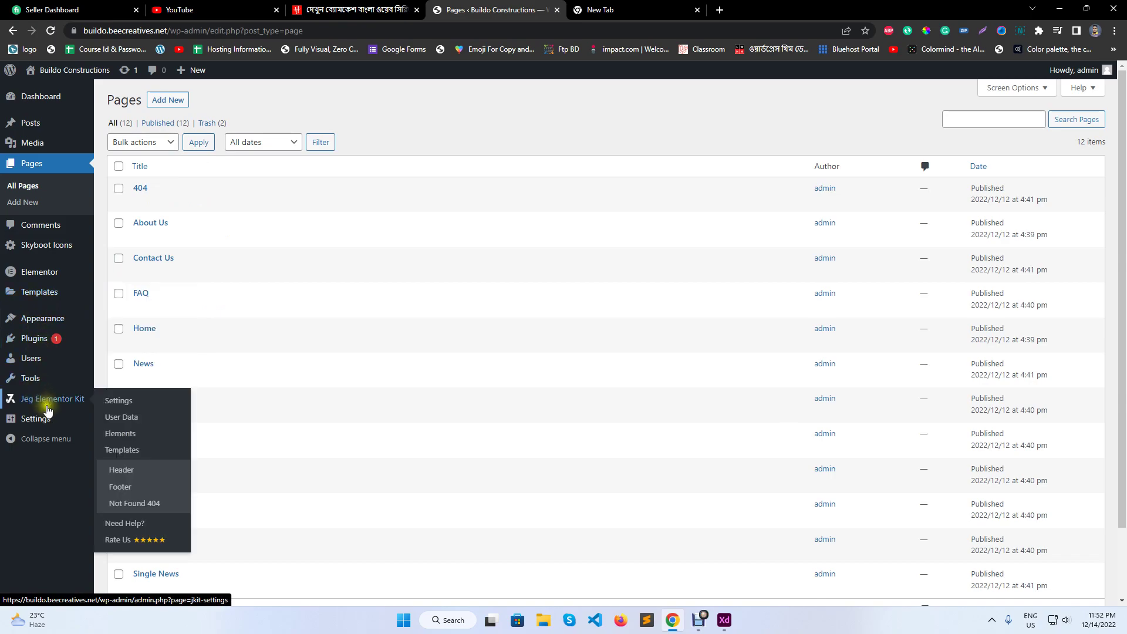
{"action": "left_click", "coordinate": [119, 471]}
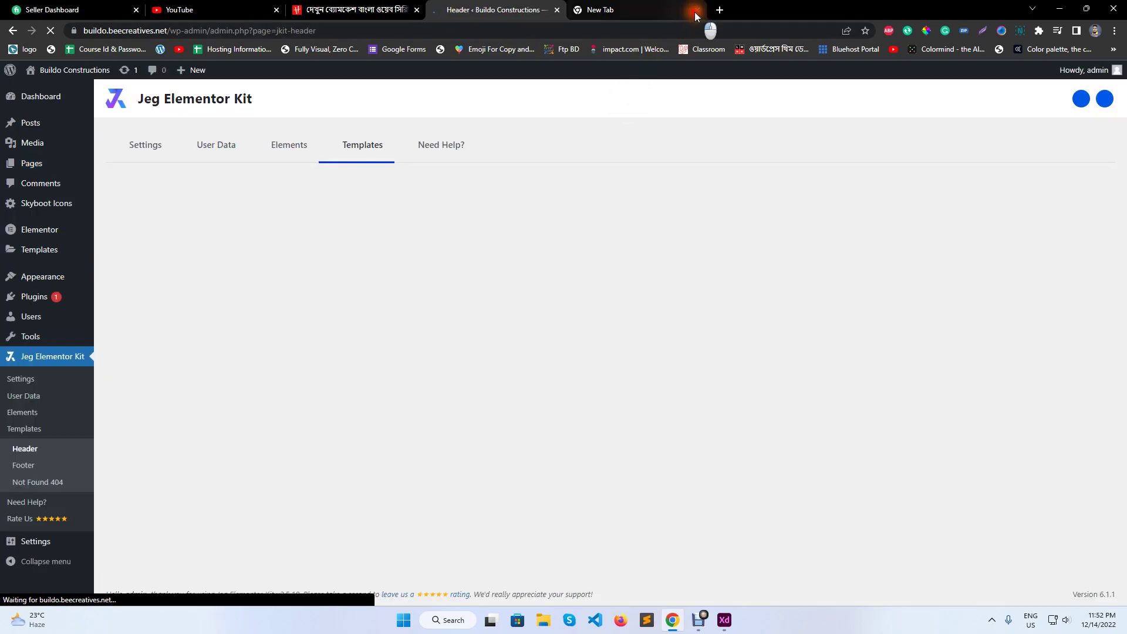
{"action": "left_click", "coordinate": [696, 12]}
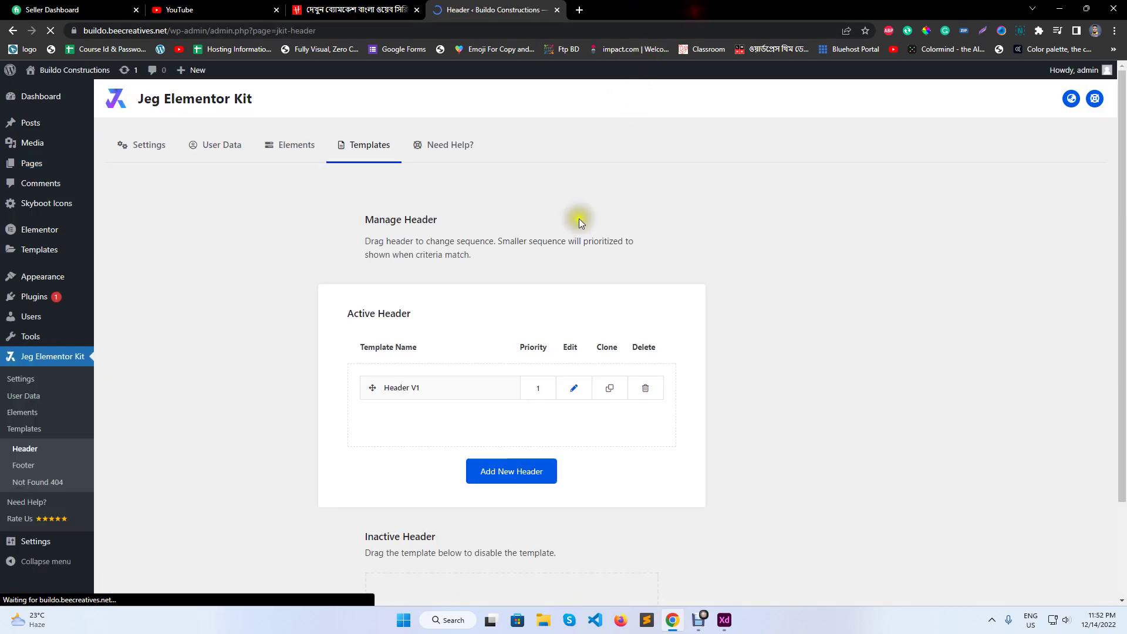
{"action": "left_click", "coordinate": [574, 386]}
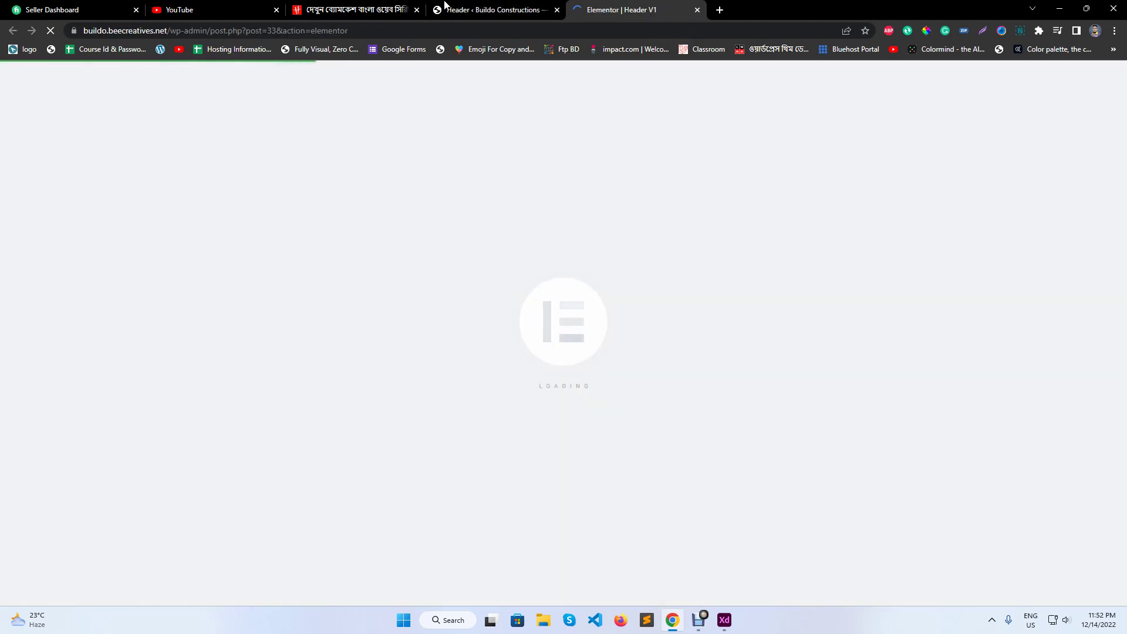
- In the WordPress dashboard, create a menu named "main menu" with Header as its display location
{"action": "left_click", "coordinate": [446, 7]}
{"action": "mouse_move", "coordinate": [54, 278]}
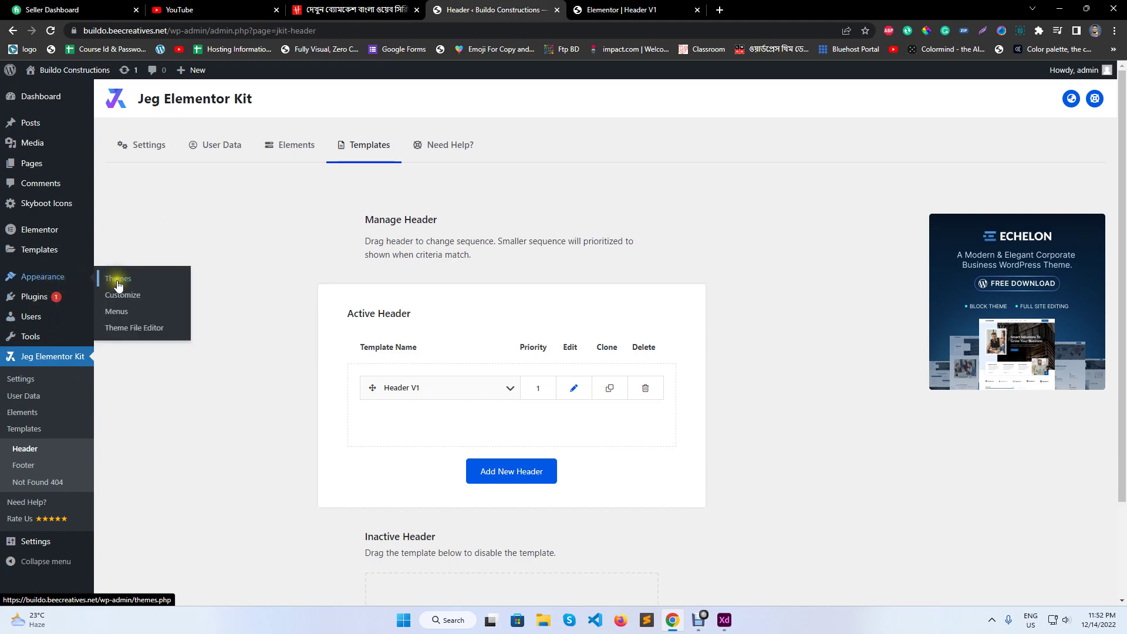
{"action": "left_click", "coordinate": [117, 312]}
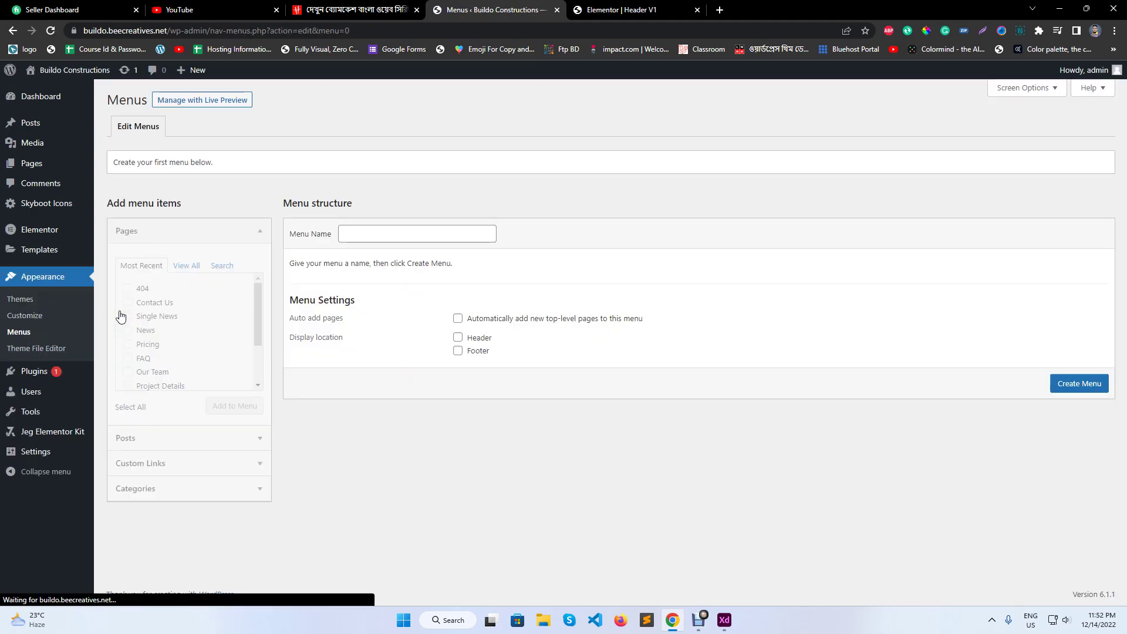
{"action": "left_click", "coordinate": [430, 227]}
{"action": "left_click", "coordinate": [457, 339]}
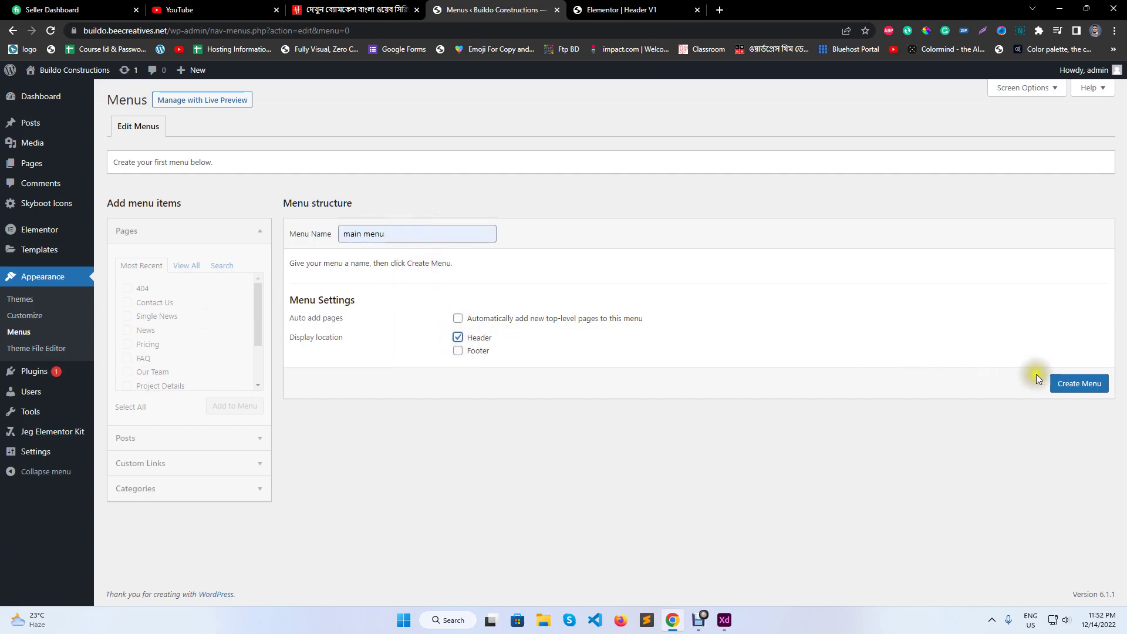
- Check the navigation in the XD mockup, and add all pages to the main menu
{"action": "left_click", "coordinate": [728, 623]}
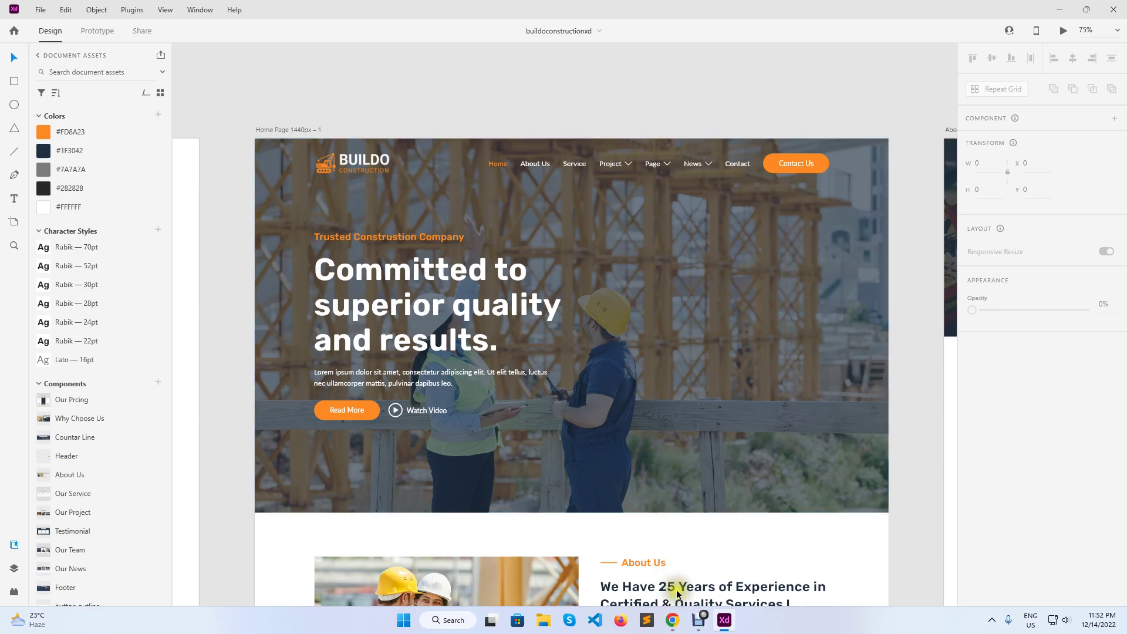
{"action": "left_click", "coordinate": [672, 620]}
{"action": "left_click", "coordinate": [179, 267]}
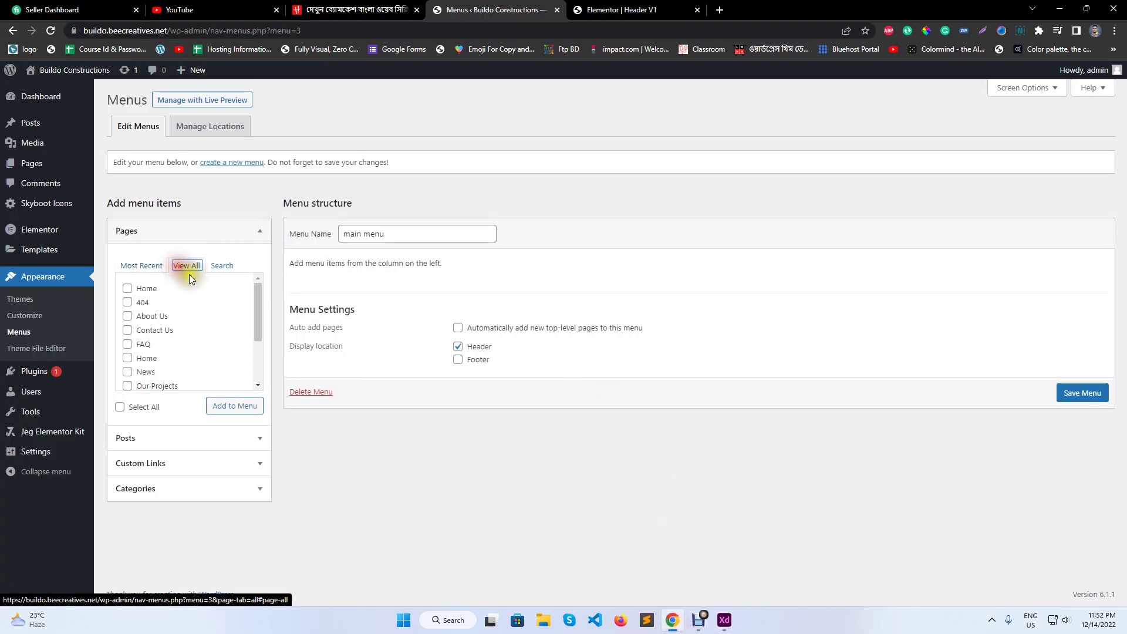
{"action": "scroll", "coordinate": [156, 328], "scroll_direction": "down", "scroll_amount": 2}
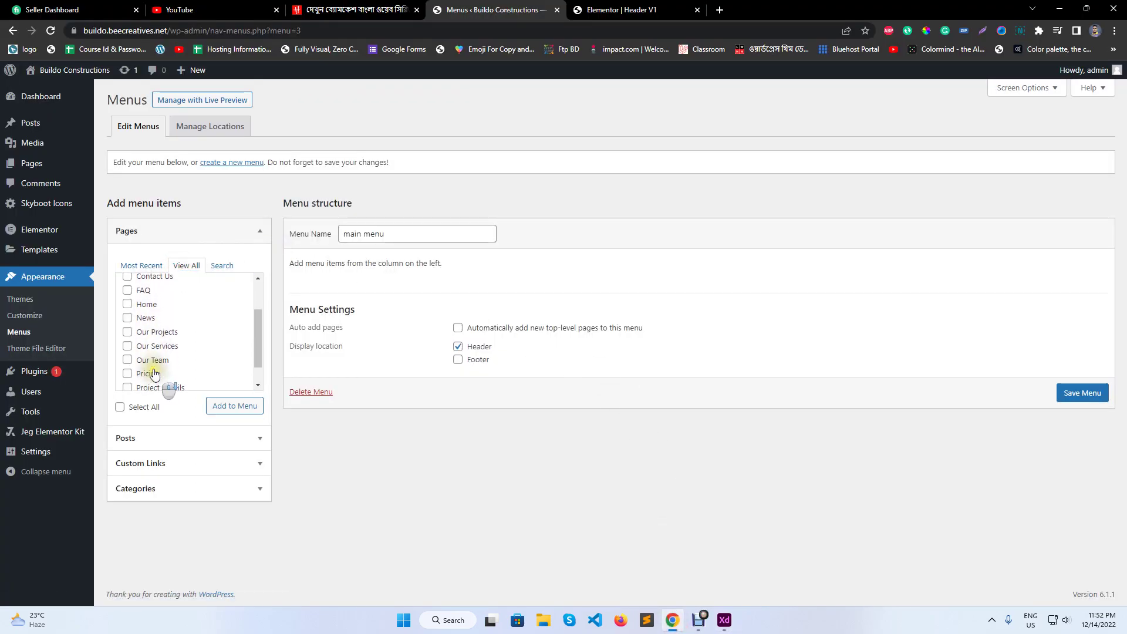
{"action": "left_click", "coordinate": [120, 408]}
{"action": "left_click", "coordinate": [257, 412]}
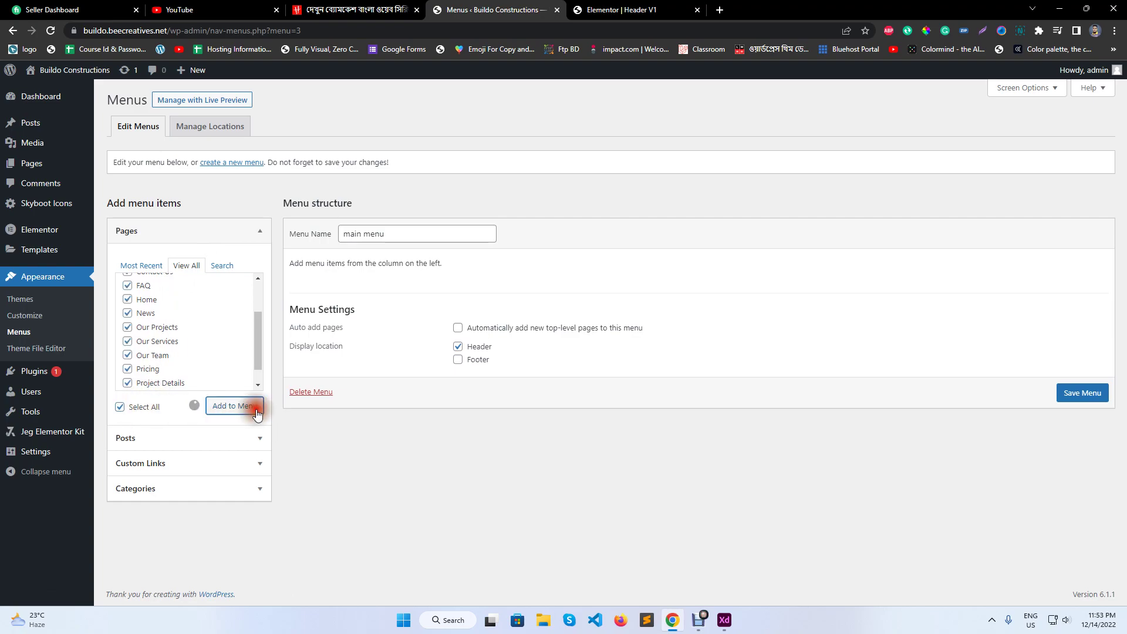
- Remove the custom-link Home item from the main menu
{"action": "left_click", "coordinate": [523, 320]}
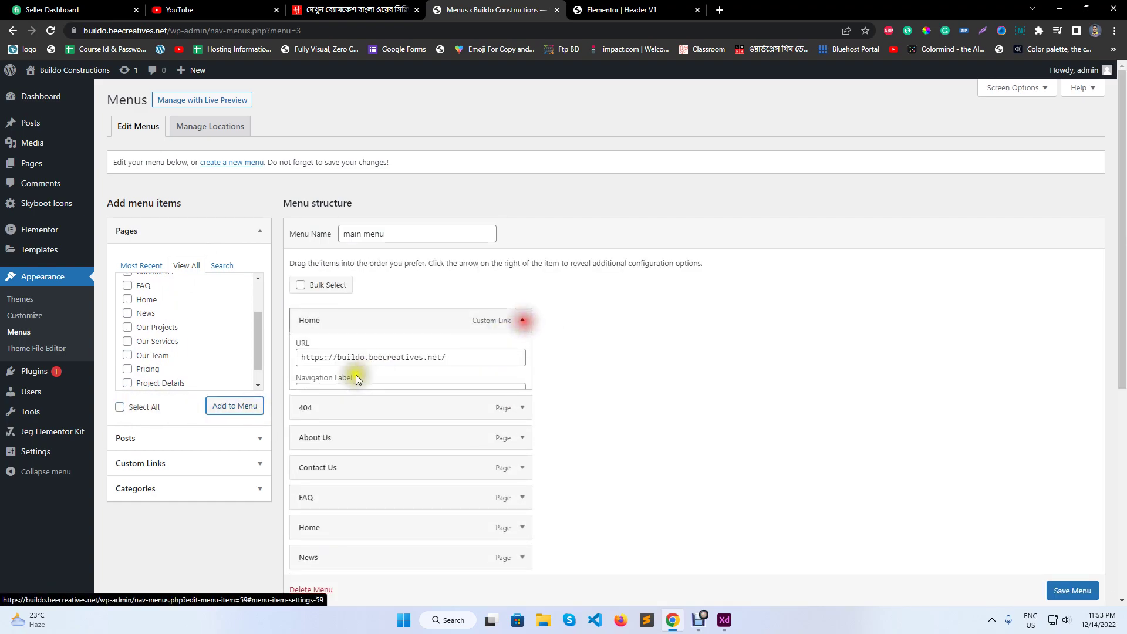
{"action": "left_click", "coordinate": [308, 436]}
{"action": "scroll", "coordinate": [597, 382], "scroll_direction": "down", "scroll_amount": 2}
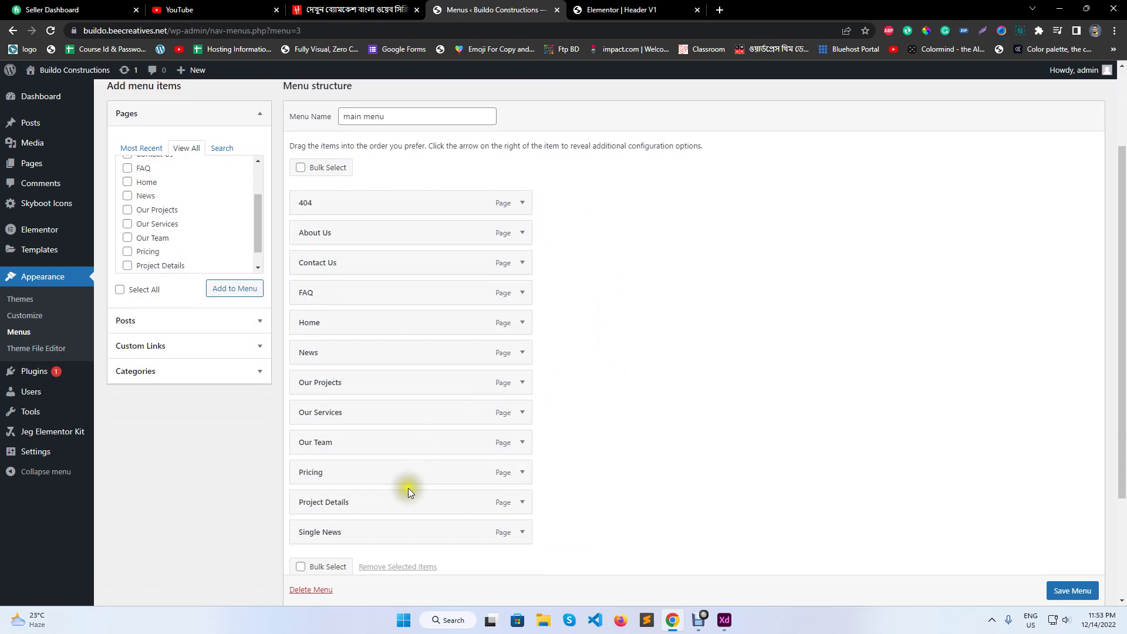
- Following the mockup, order the menu as Home, About Us, Our Services, Our Projects, and nest Project Details under Our Projects
{"action": "left_click_drag", "start_coordinate": [381, 332], "coordinate": [389, 230]}
{"action": "left_click_drag", "start_coordinate": [378, 418], "coordinate": [380, 277]}
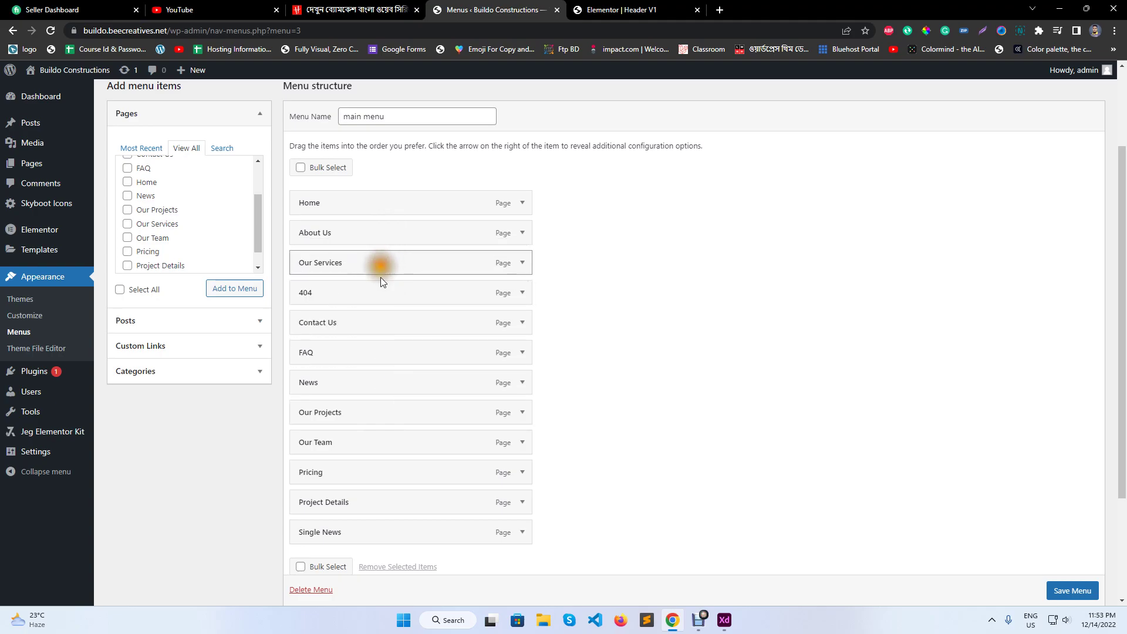
{"action": "left_click", "coordinate": [723, 627]}
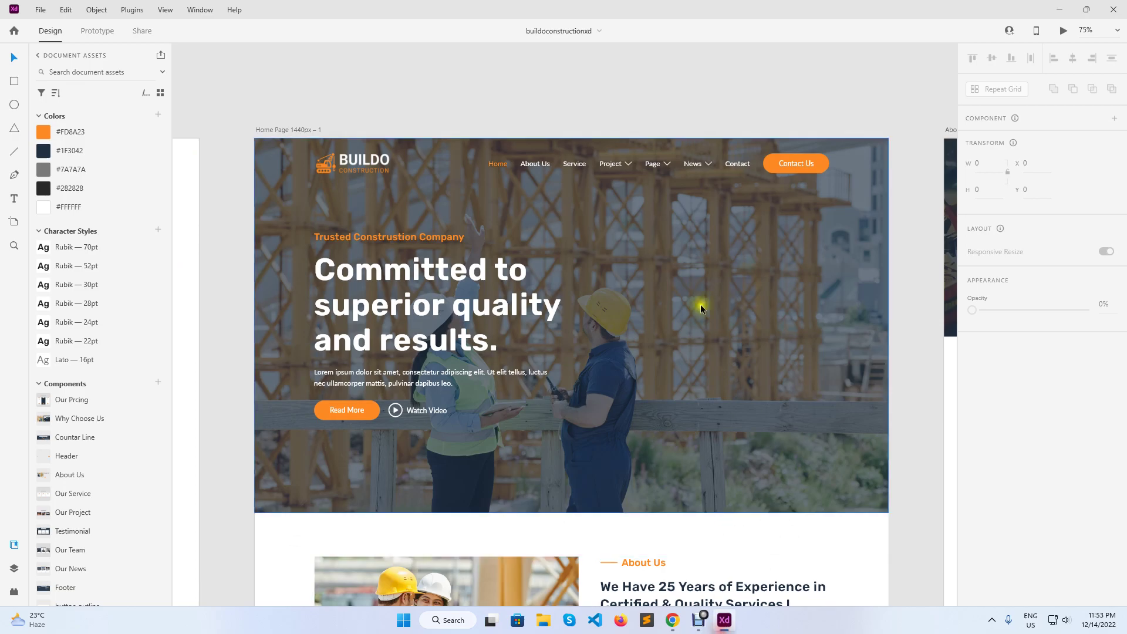
{"action": "left_click", "coordinate": [673, 627]}
{"action": "left_click_drag", "start_coordinate": [352, 415], "coordinate": [369, 299]}
{"action": "left_click_drag", "start_coordinate": [367, 503], "coordinate": [399, 318]}
- Add a custom link named "Pages" with URL "#" and place it at top level directly below Project Details
{"action": "left_click", "coordinate": [724, 620]}
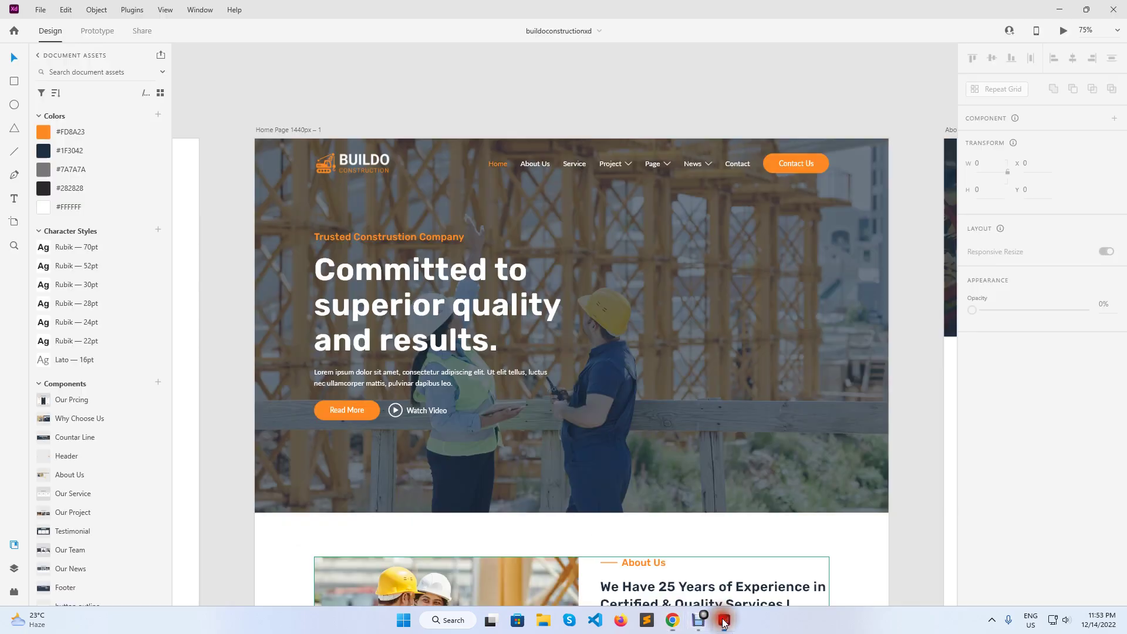
{"action": "left_click", "coordinate": [724, 622]}
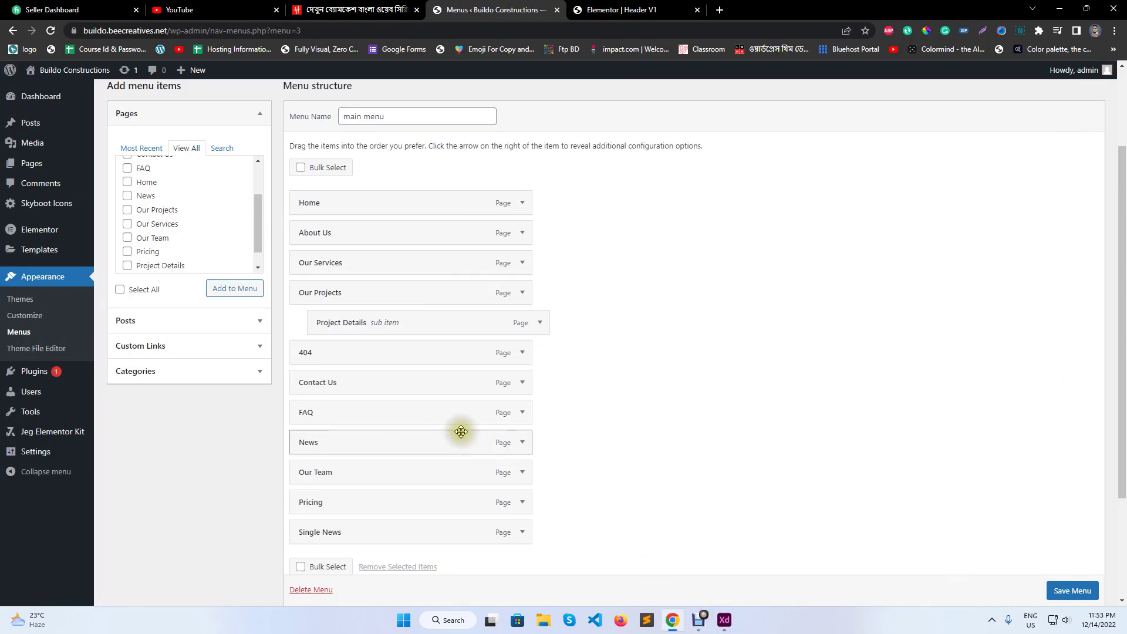
{"action": "left_click", "coordinate": [247, 346]}
{"action": "left_click", "coordinate": [215, 207]}
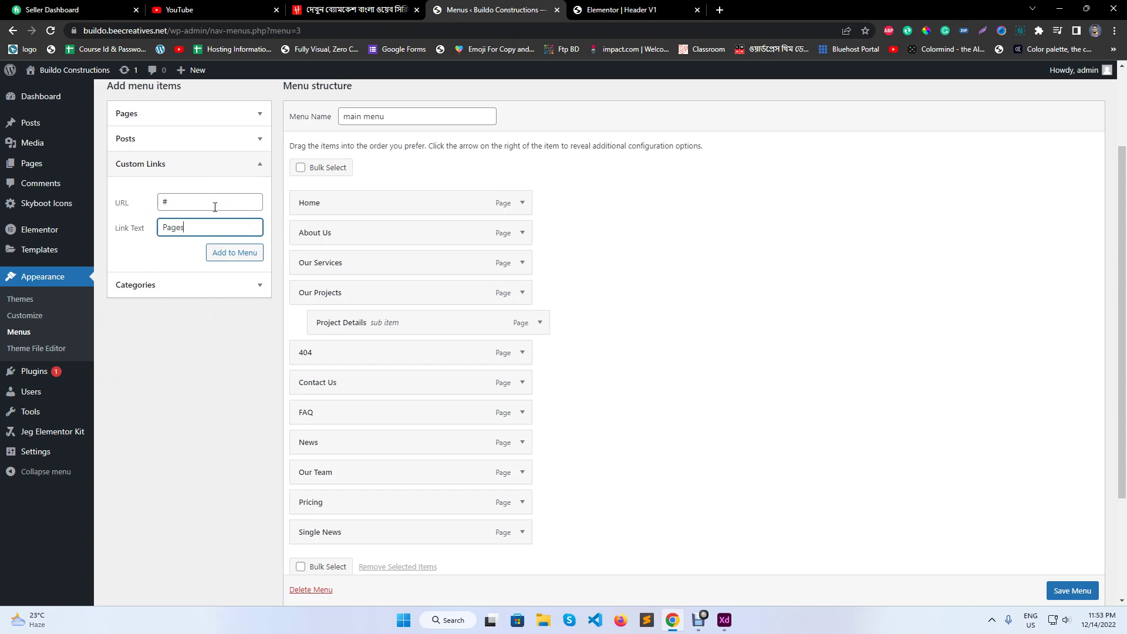
{"action": "left_click", "coordinate": [249, 251]}
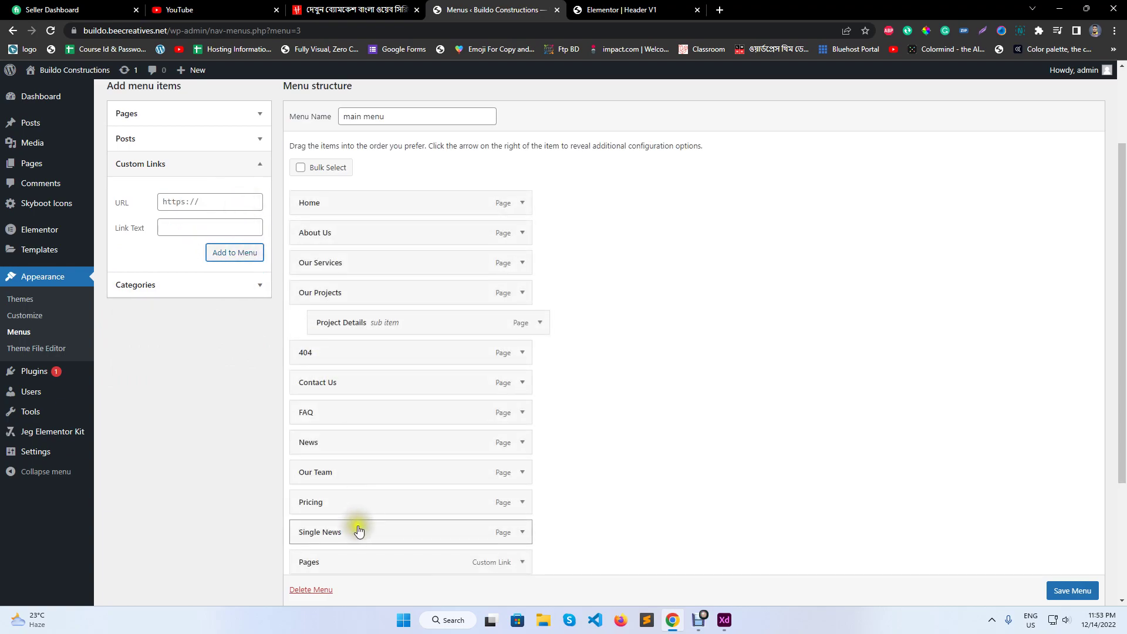
{"action": "left_click_drag", "start_coordinate": [366, 554], "coordinate": [368, 354]}
- Compare with the mockup's navigation, place News and Contact Us after Pages, and nest Single News under News
{"action": "left_click", "coordinate": [723, 620]}
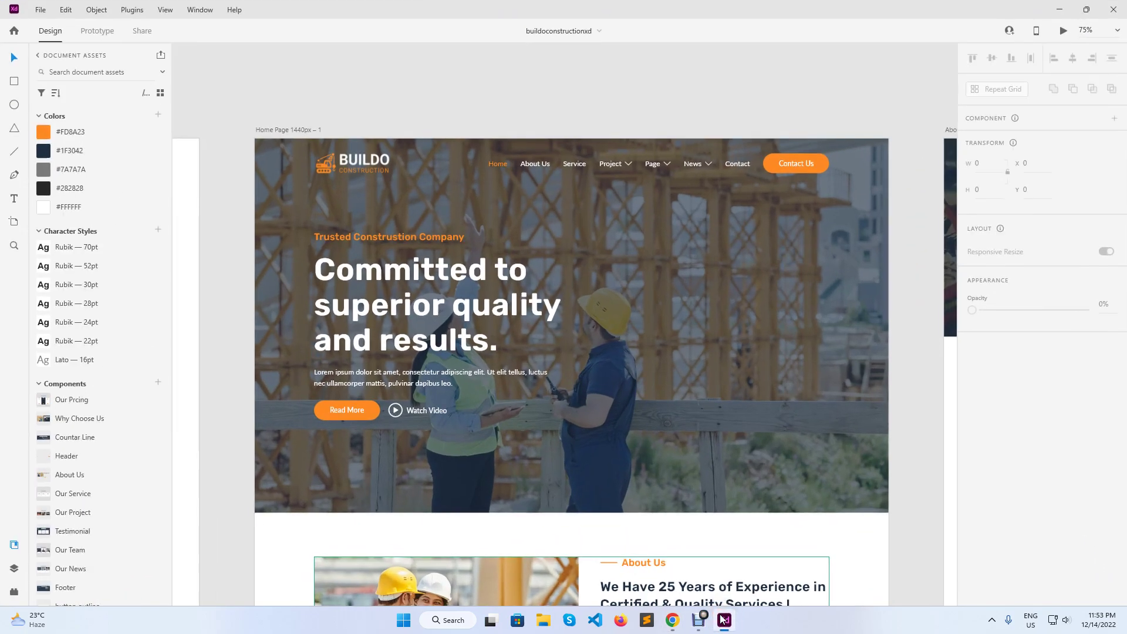
{"action": "left_click", "coordinate": [724, 620]}
{"action": "left_click_drag", "start_coordinate": [365, 470], "coordinate": [369, 404]}
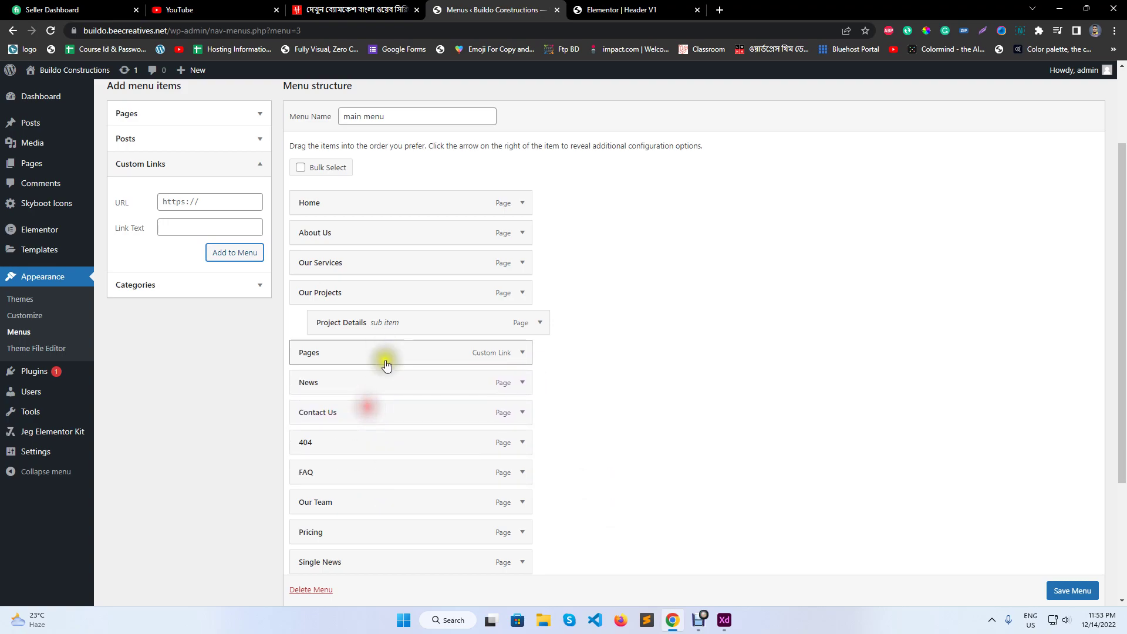
{"action": "left_click_drag", "start_coordinate": [418, 564], "coordinate": [439, 394]}
{"action": "left_click", "coordinate": [724, 620]}
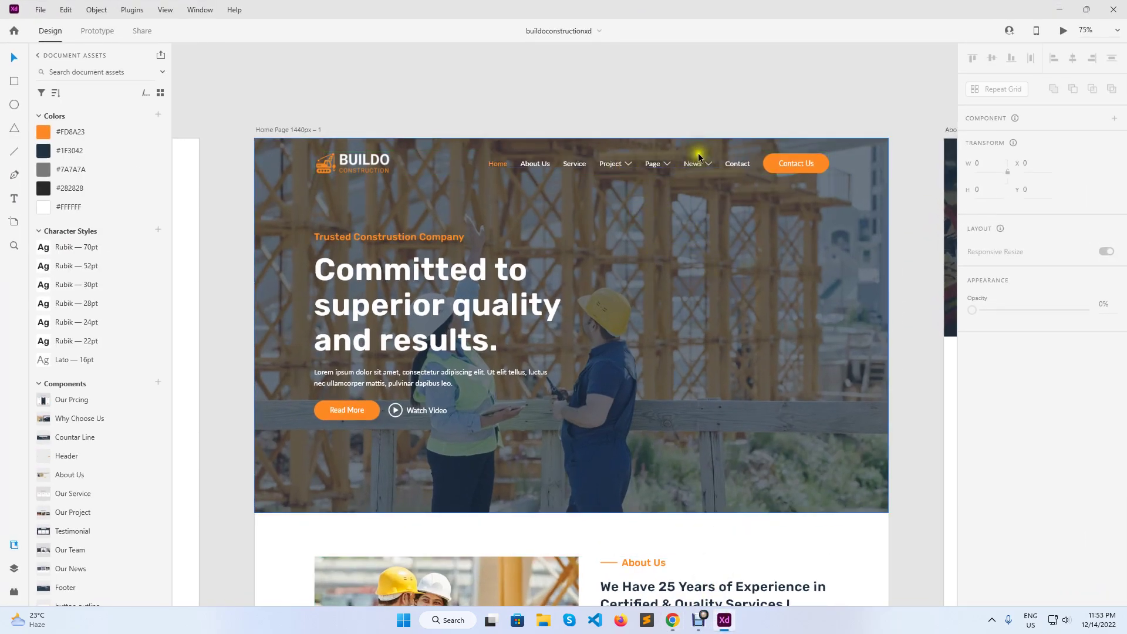
{"action": "left_click", "coordinate": [681, 624]}
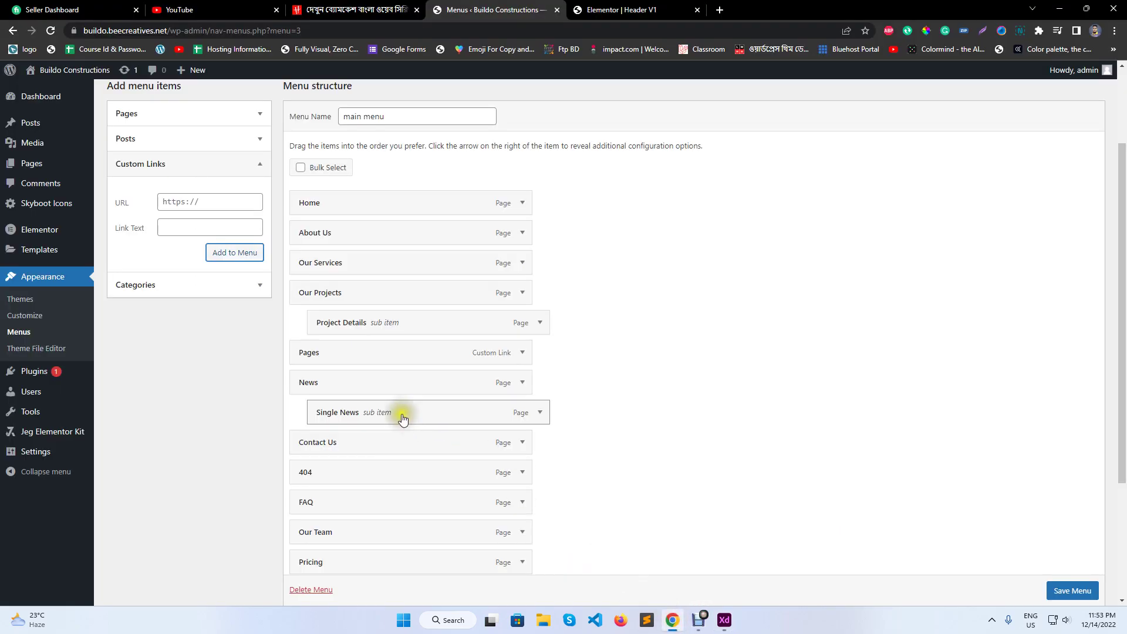
- Nest Pricing, Our Team, FAQ, News, Single News and 404 in that order under Pages, and save the menu
{"action": "left_click_drag", "start_coordinate": [459, 382], "coordinate": [446, 412]}
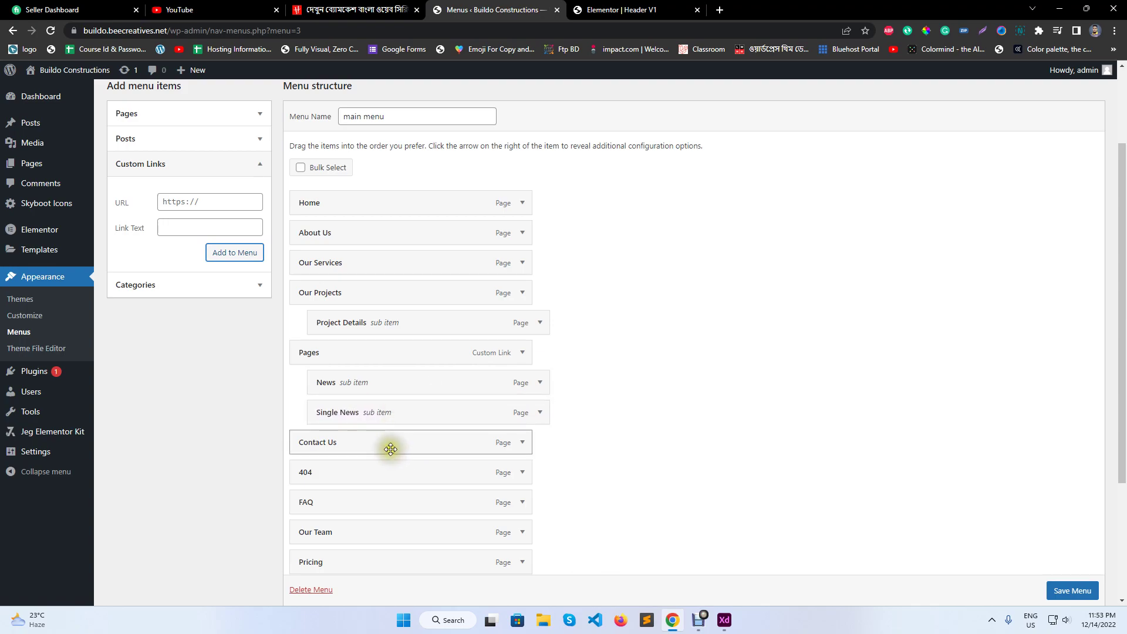
{"action": "left_click_drag", "start_coordinate": [390, 471], "coordinate": [405, 411]}
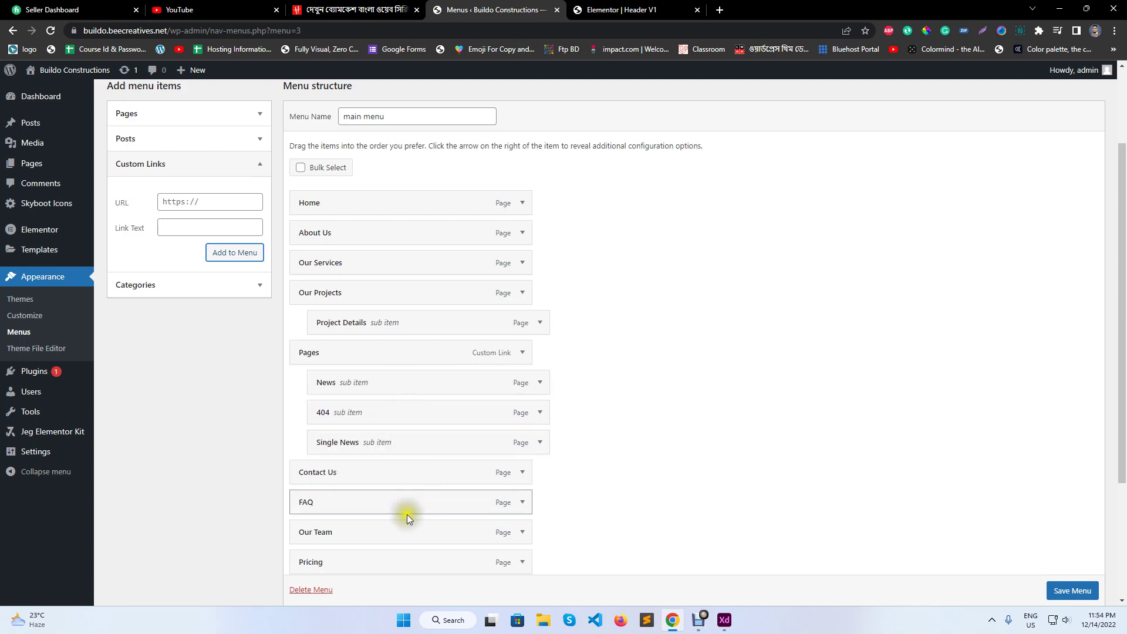
{"action": "left_click_drag", "start_coordinate": [411, 527], "coordinate": [422, 380]}
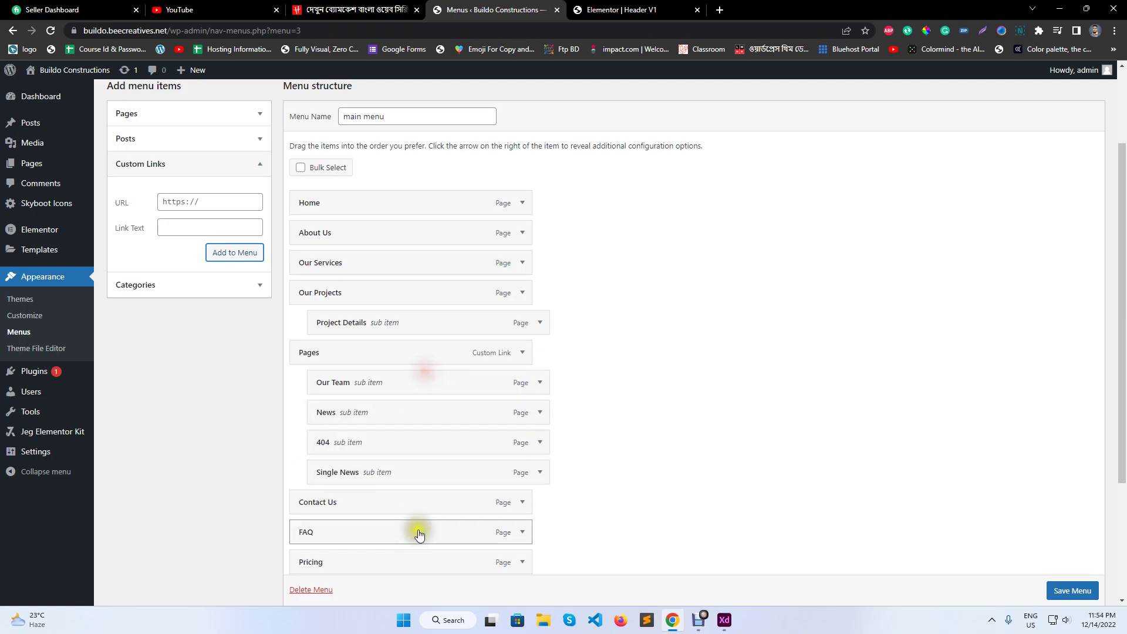
{"action": "left_click_drag", "start_coordinate": [414, 562], "coordinate": [392, 385]}
{"action": "scroll", "coordinate": [392, 449], "scroll_direction": "down", "scroll_amount": 2}
{"action": "scroll", "coordinate": [387, 411], "scroll_direction": "up", "scroll_amount": 2}
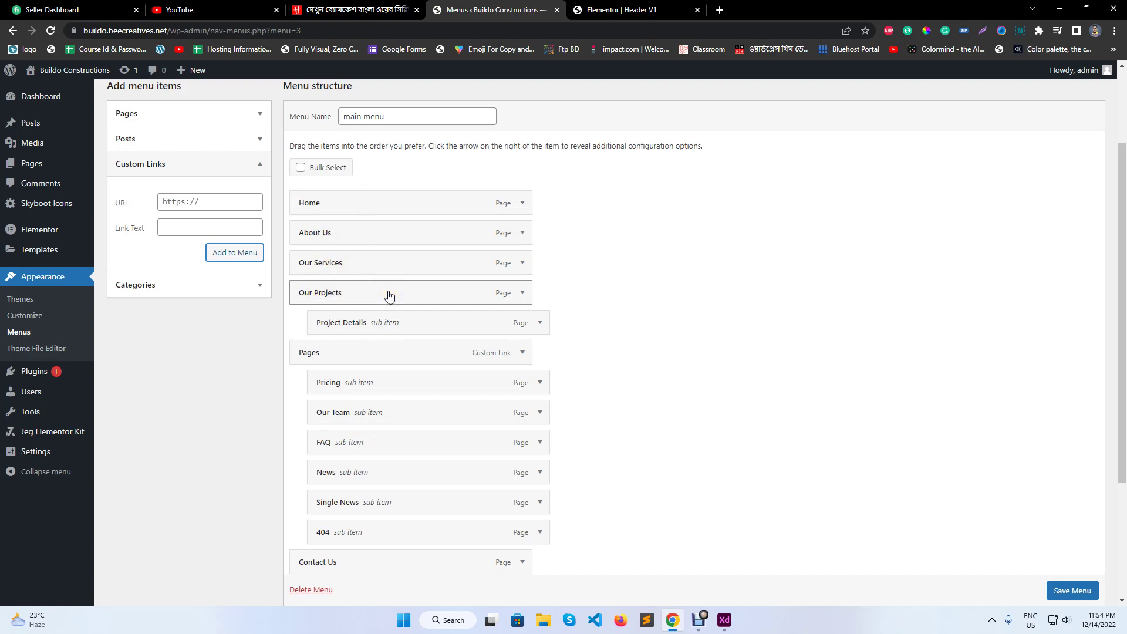
{"action": "scroll", "coordinate": [389, 295], "scroll_direction": "down", "scroll_amount": 2}
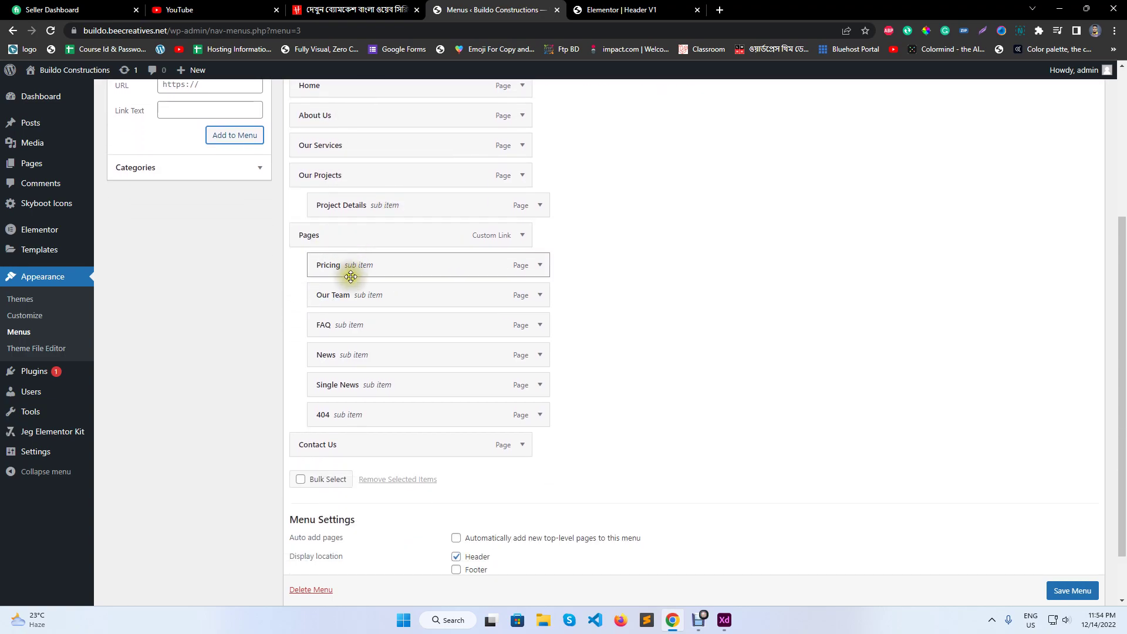
{"action": "scroll", "coordinate": [348, 420], "scroll_direction": "down", "scroll_amount": 1}
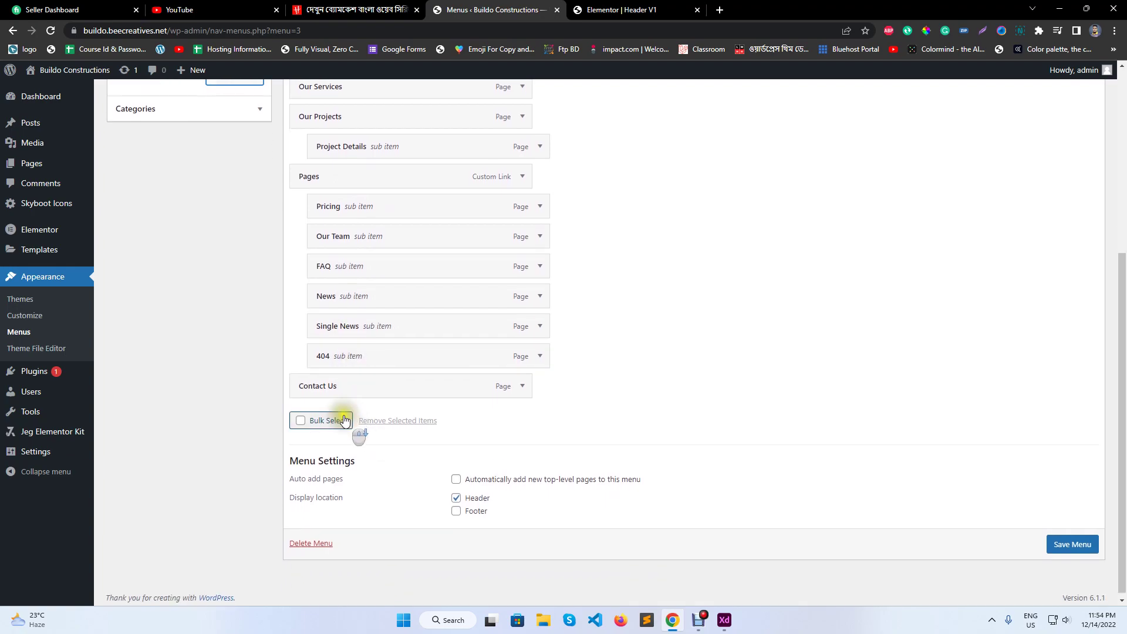
{"action": "left_click", "coordinate": [1078, 548]}
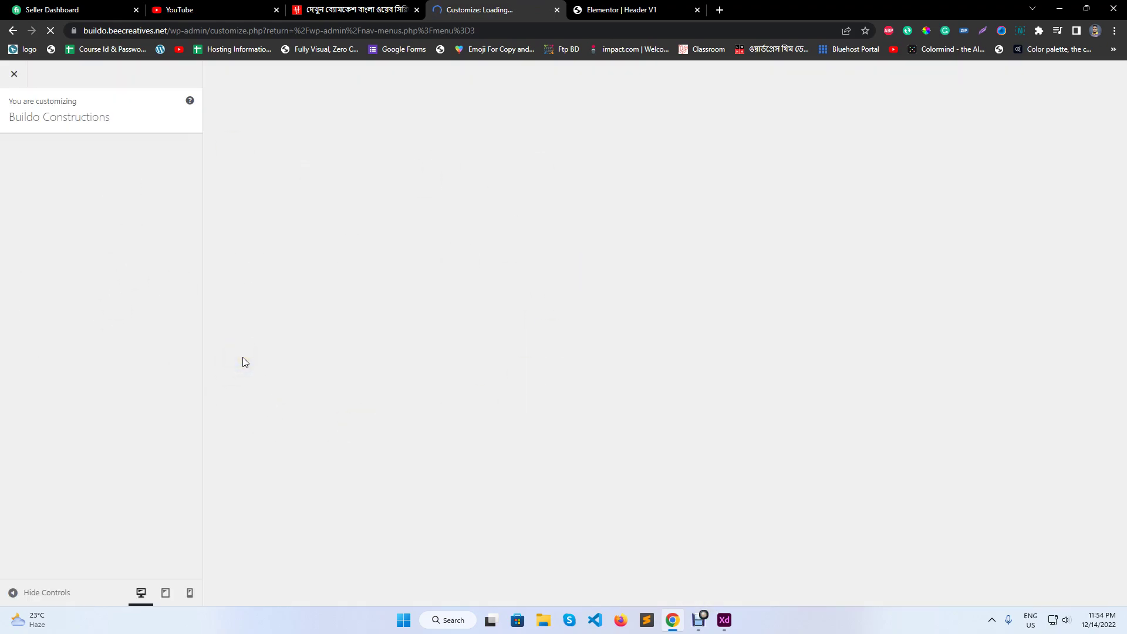
- Open the Site Identity settings and start choosing local image files to upload for the site logo
{"action": "left_click", "coordinate": [181, 200]}
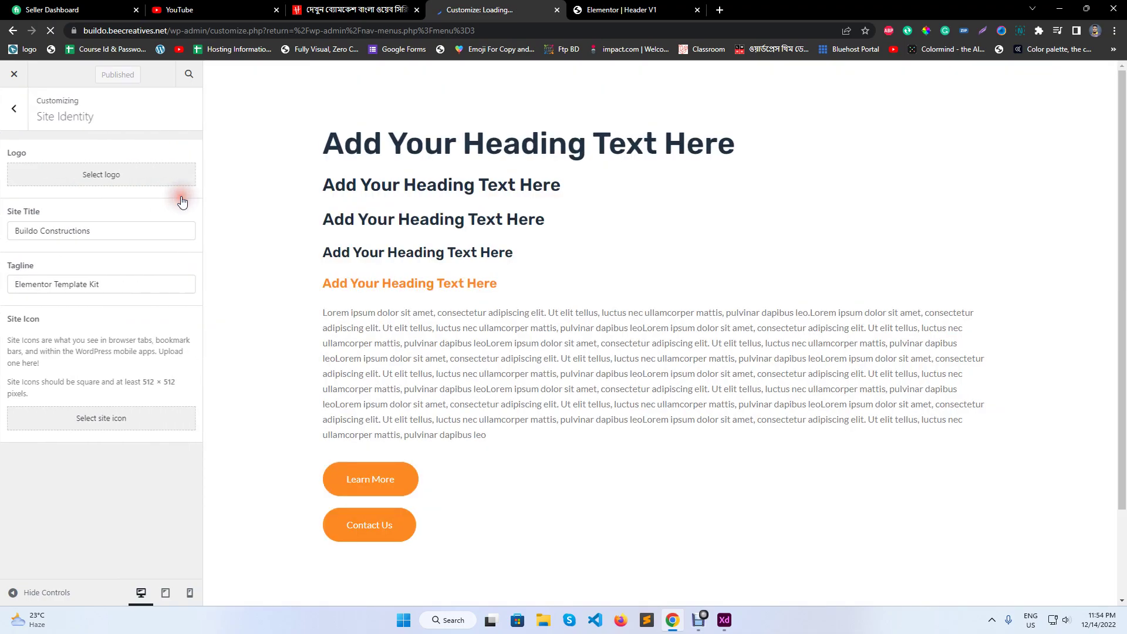
{"action": "left_click", "coordinate": [144, 175]}
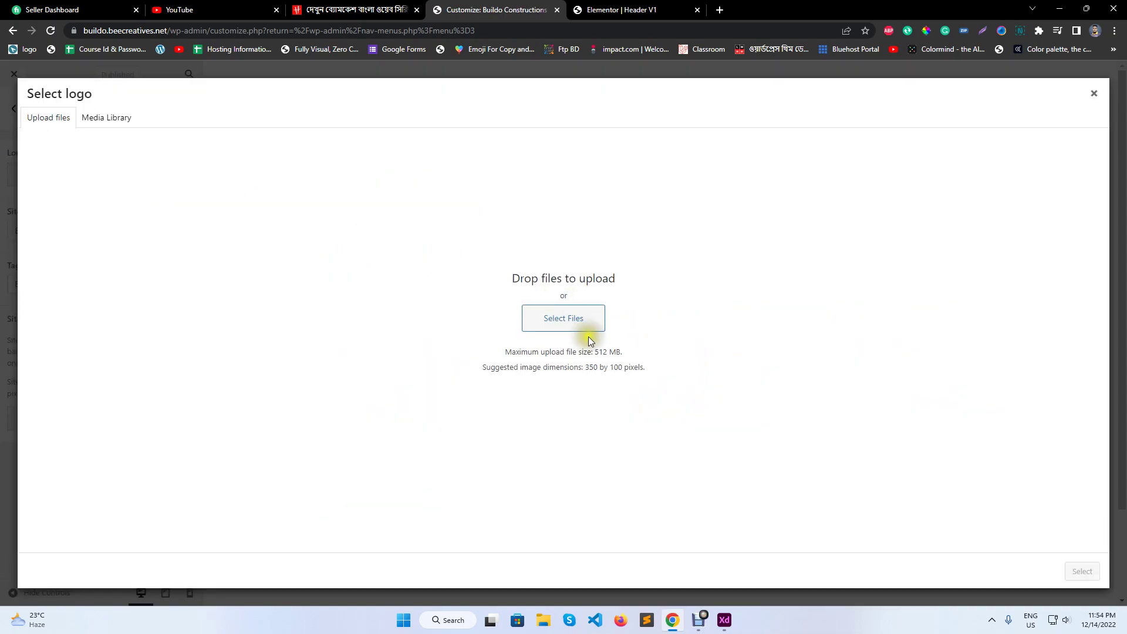
{"action": "left_click", "coordinate": [120, 118]}
{"action": "left_click", "coordinate": [32, 118]}
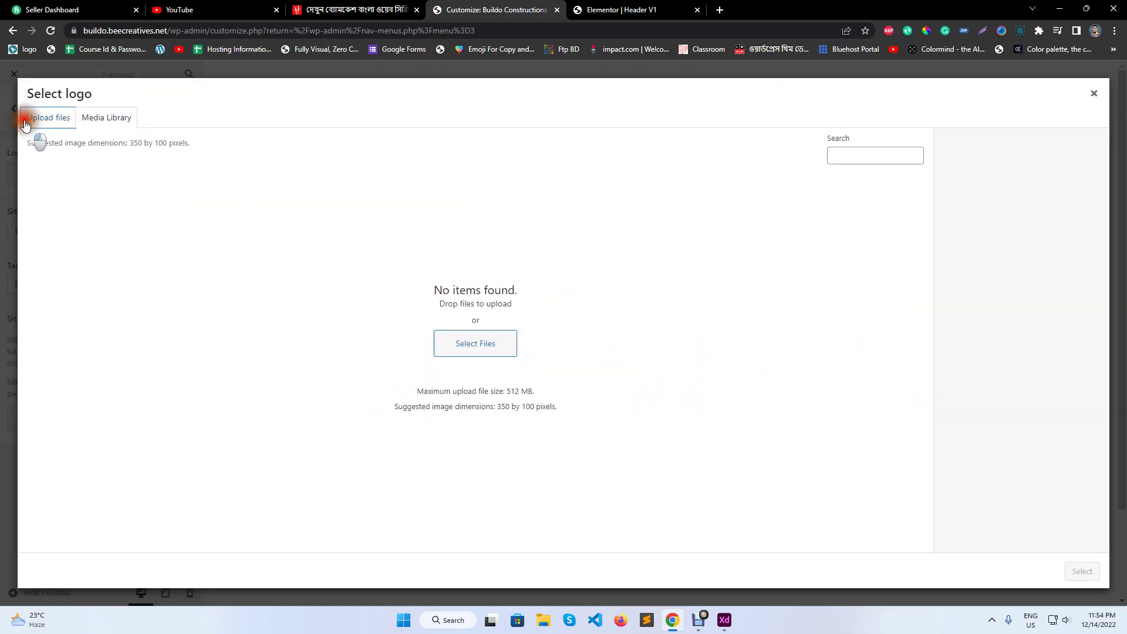
{"action": "left_click", "coordinate": [533, 314]}
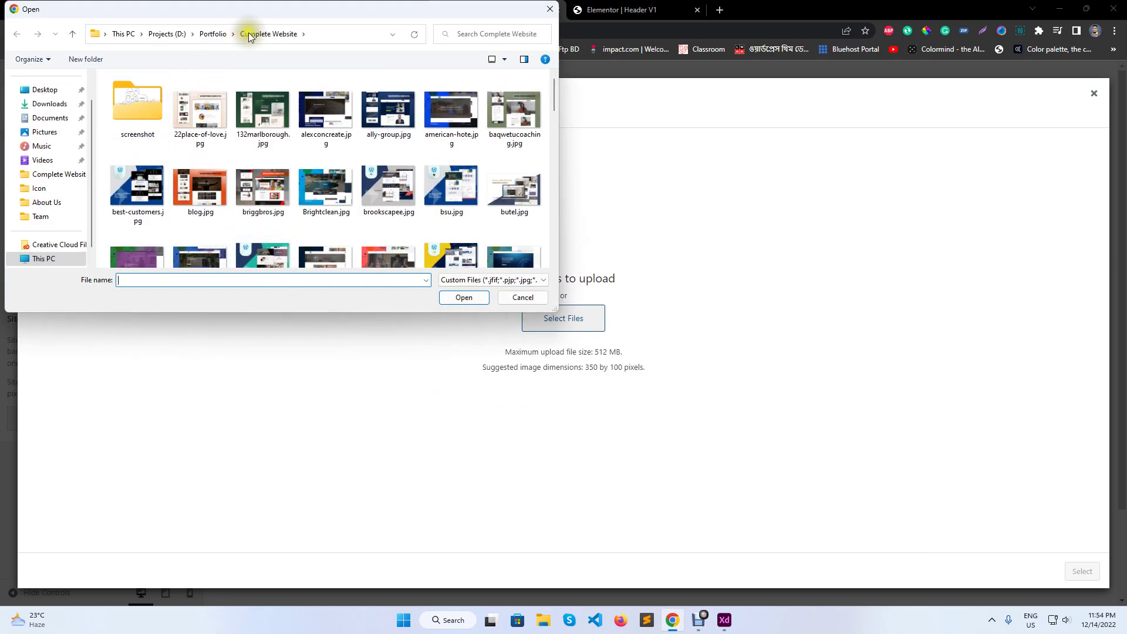
- Browse to the Logo folder in Projects (D:) > Themforest > Template Kit Raw XD > Buildo Contrustion > Buildo
{"action": "left_click_drag", "start_coordinate": [339, 16], "coordinate": [610, 115]}
{"action": "scroll", "coordinate": [327, 302], "scroll_direction": "down", "scroll_amount": 1}
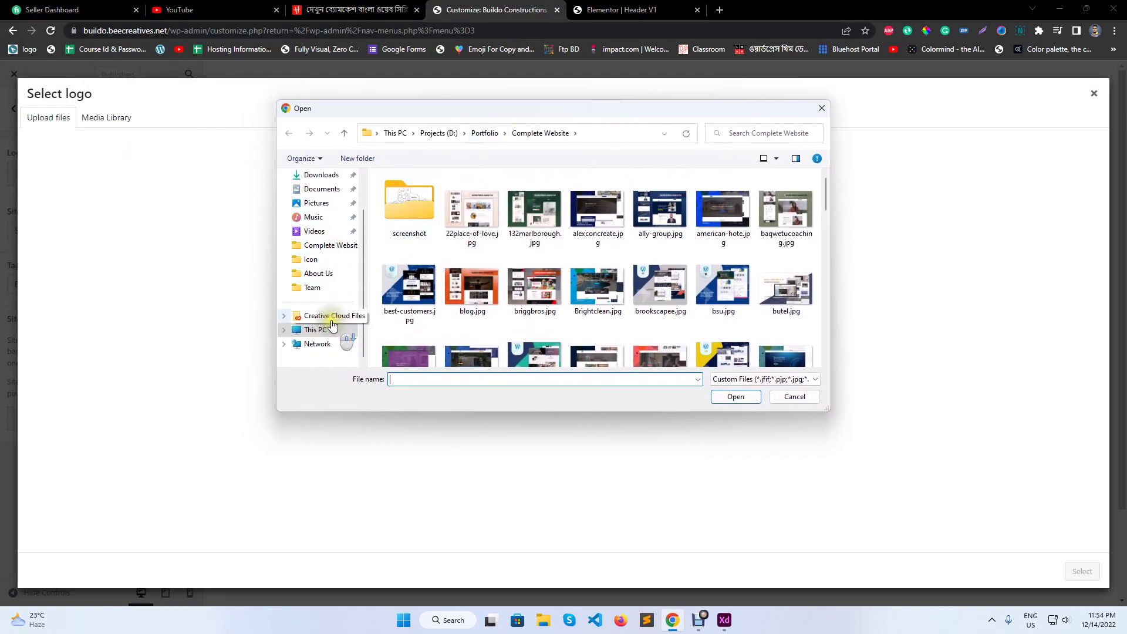
{"action": "left_click", "coordinate": [332, 335]}
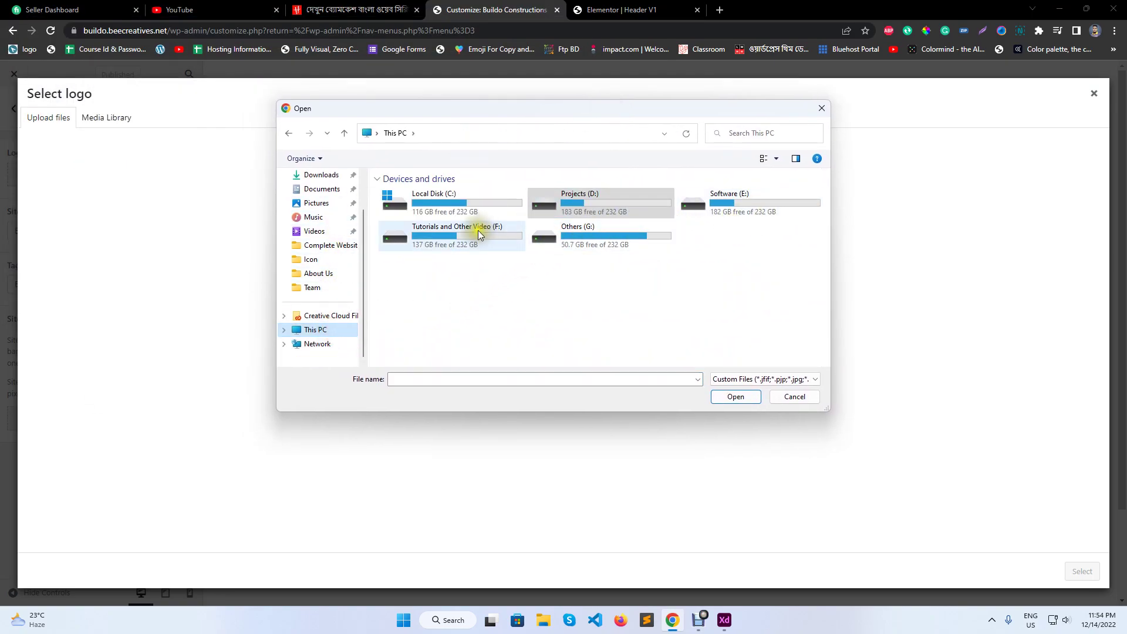
{"action": "double_click", "coordinate": [589, 203]}
{"action": "scroll", "coordinate": [463, 323], "scroll_direction": "down", "scroll_amount": 5}
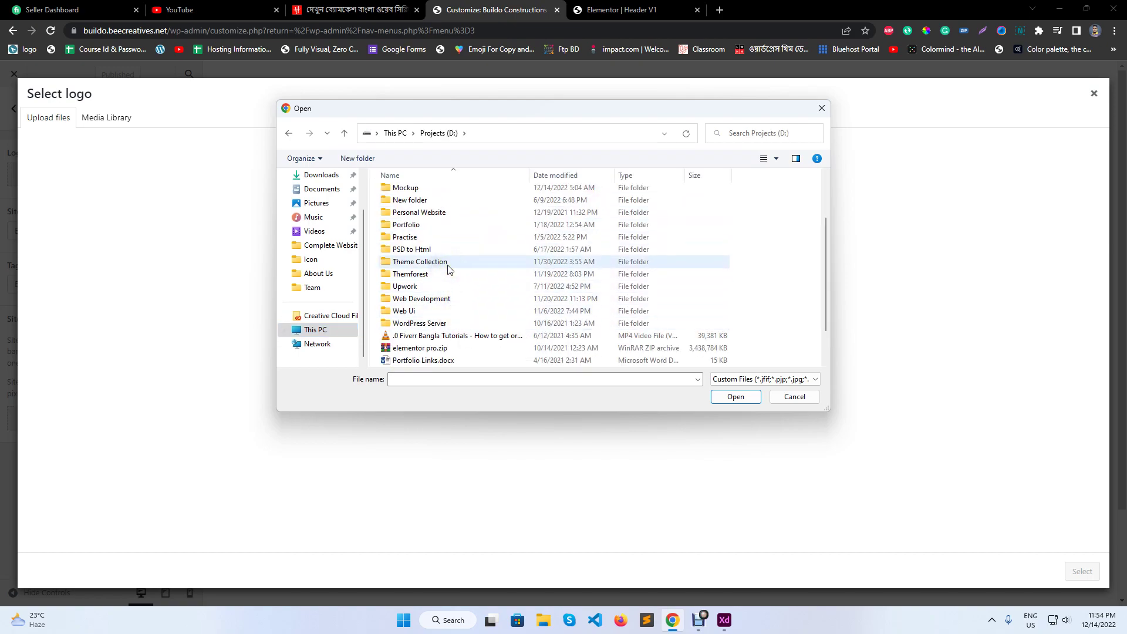
{"action": "double_click", "coordinate": [443, 274]}
{"action": "left_click", "coordinate": [460, 229]}
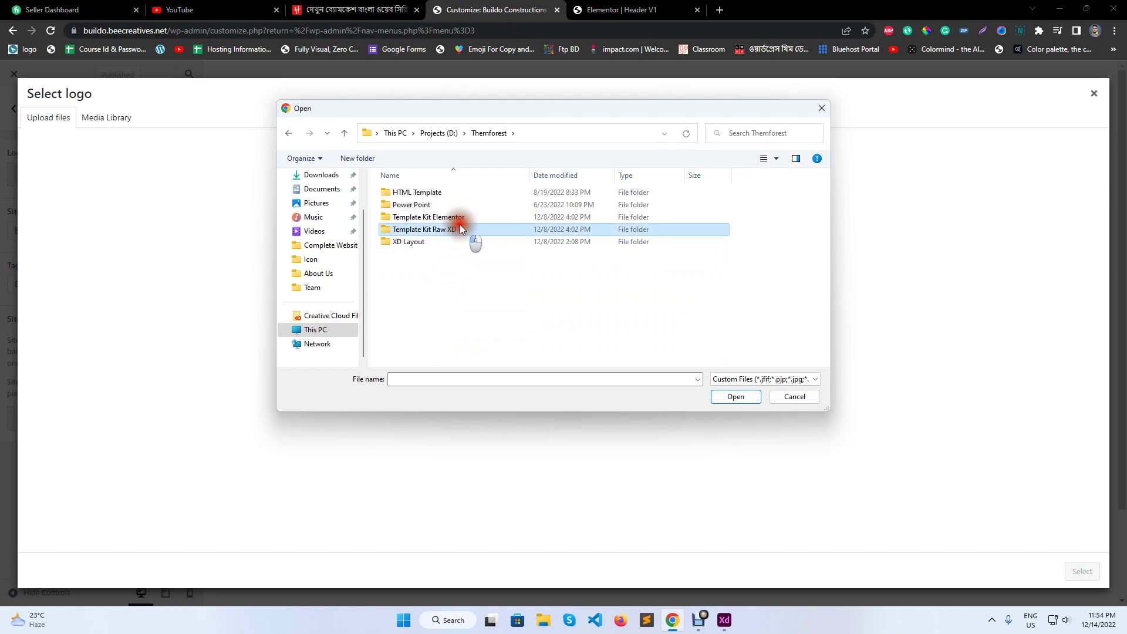
{"action": "double_click", "coordinate": [459, 229]}
{"action": "double_click", "coordinate": [440, 192]}
{"action": "double_click", "coordinate": [426, 192]}
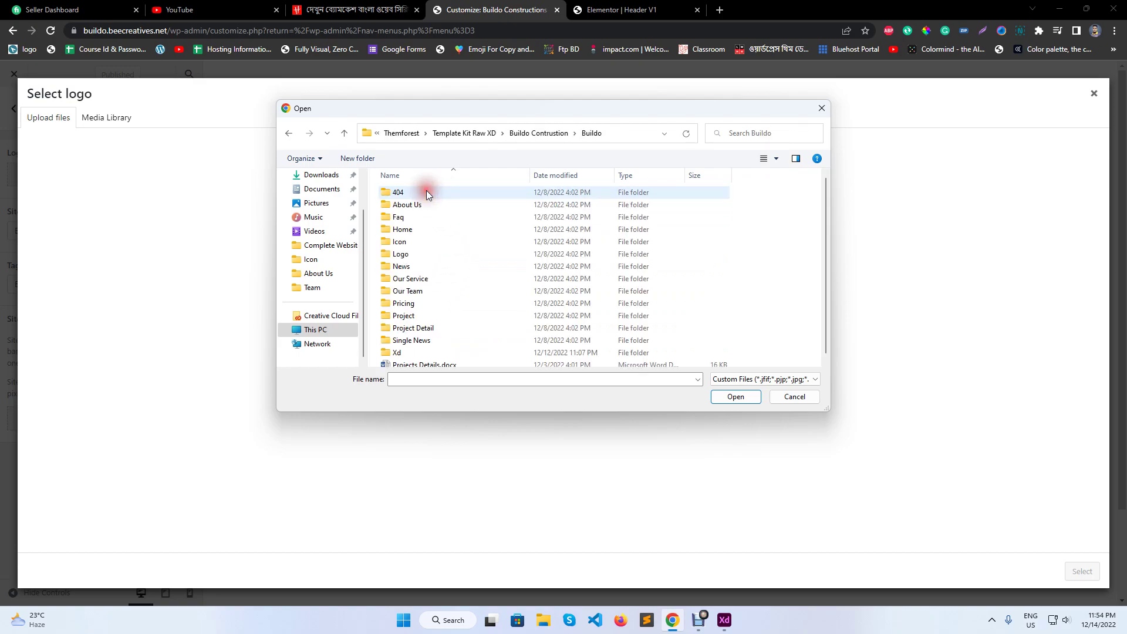
{"action": "scroll", "coordinate": [423, 347], "scroll_direction": "down", "scroll_amount": 1}
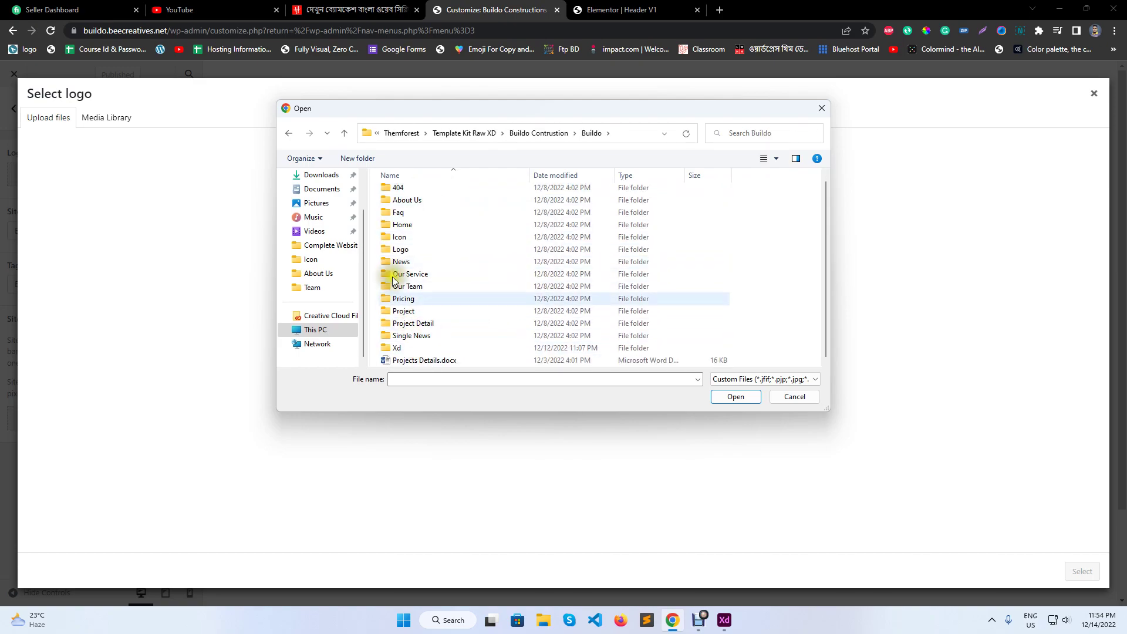
{"action": "double_click", "coordinate": [420, 250]}
- Upload Buildo-Construstion.png and logo-raw.png together to the media library
{"action": "left_click", "coordinate": [420, 256]}
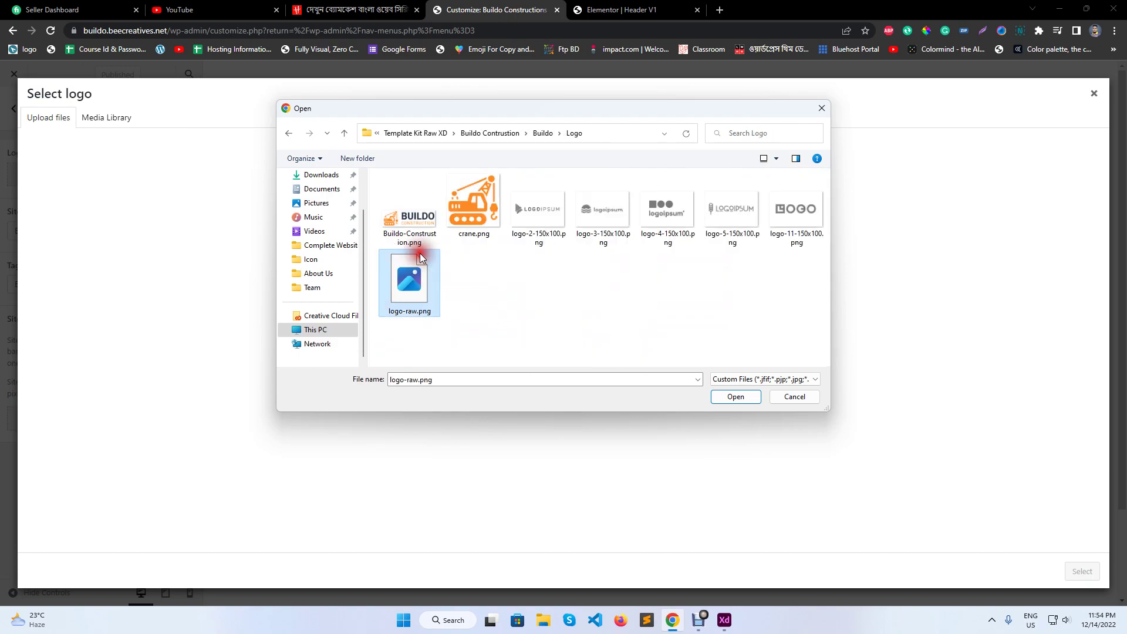
{"action": "left_click", "coordinate": [417, 222]}
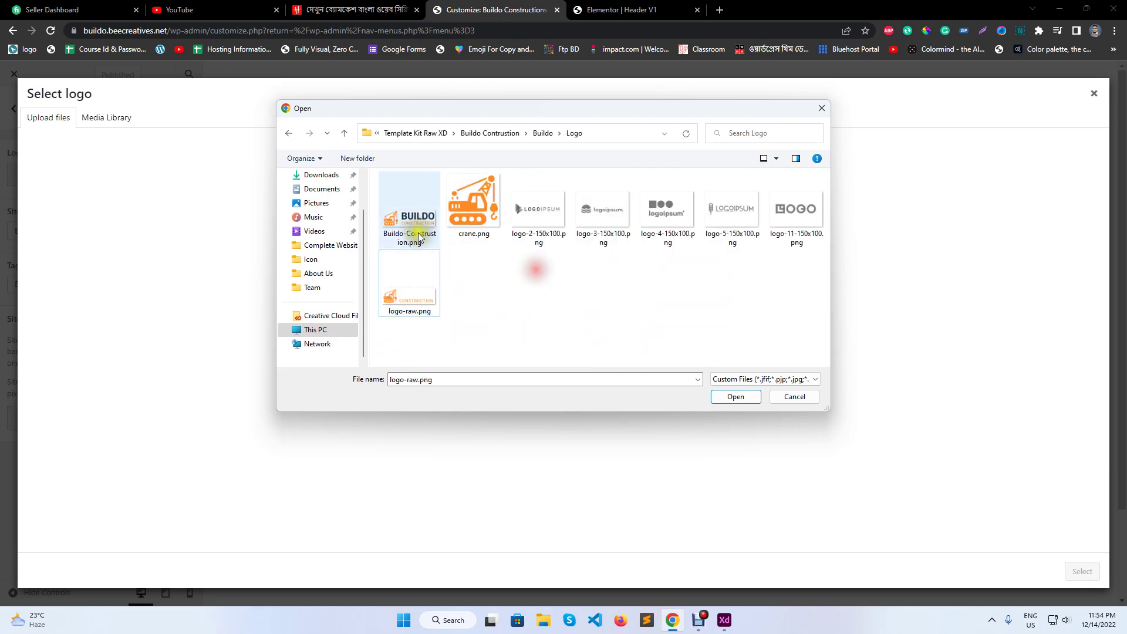
{"action": "left_click", "coordinate": [421, 300], "text": "ctrl"}
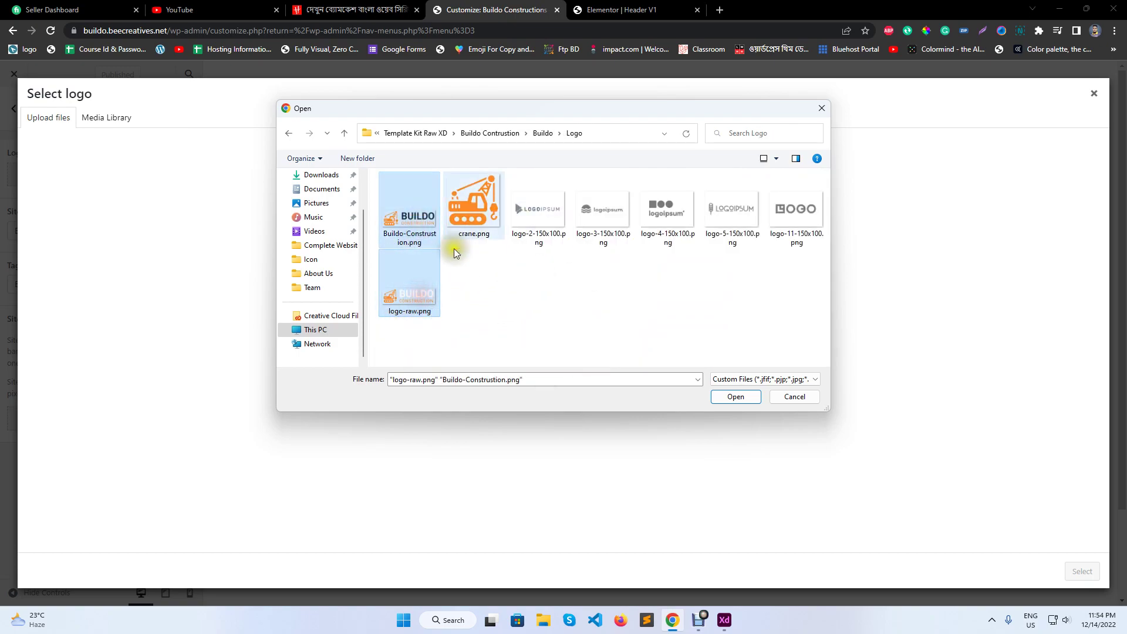
{"action": "left_click", "coordinate": [736, 397]}
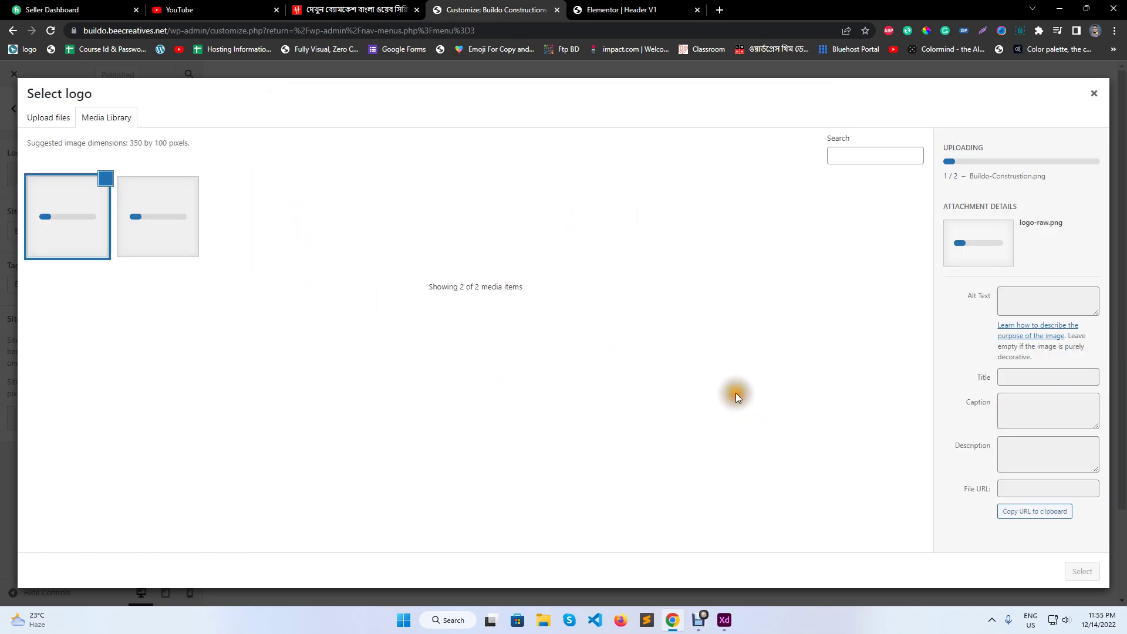
- Upload crane.png from the same Logo folder to the media library
{"action": "left_click", "coordinate": [40, 117]}
{"action": "left_click", "coordinate": [561, 317]}
{"action": "left_click", "coordinate": [478, 214]}
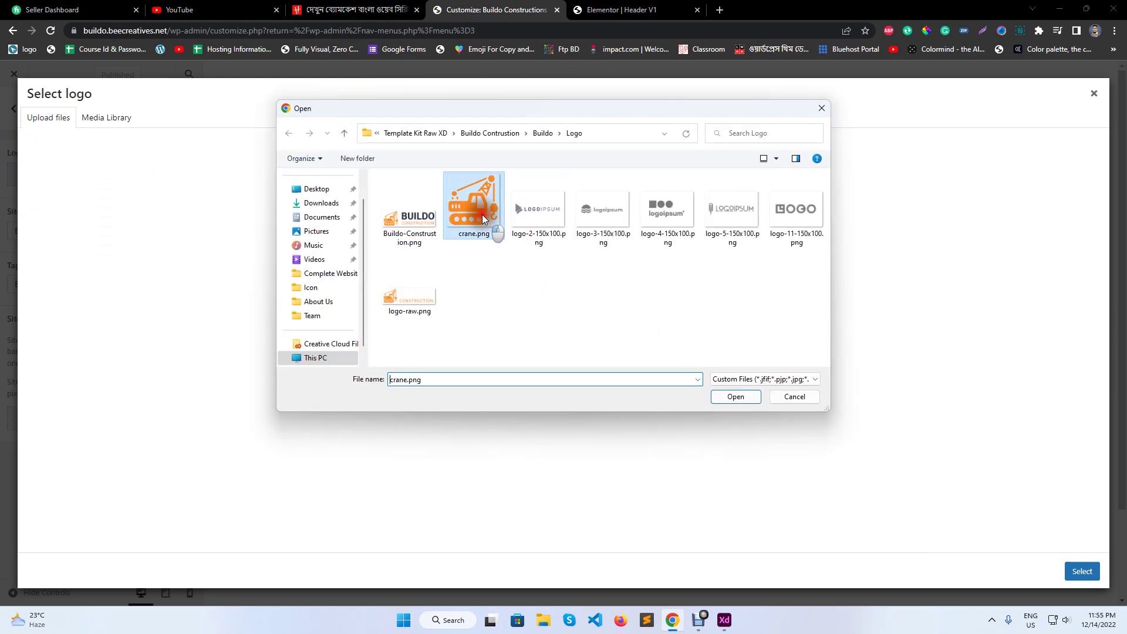
{"action": "double_click", "coordinate": [478, 214]}
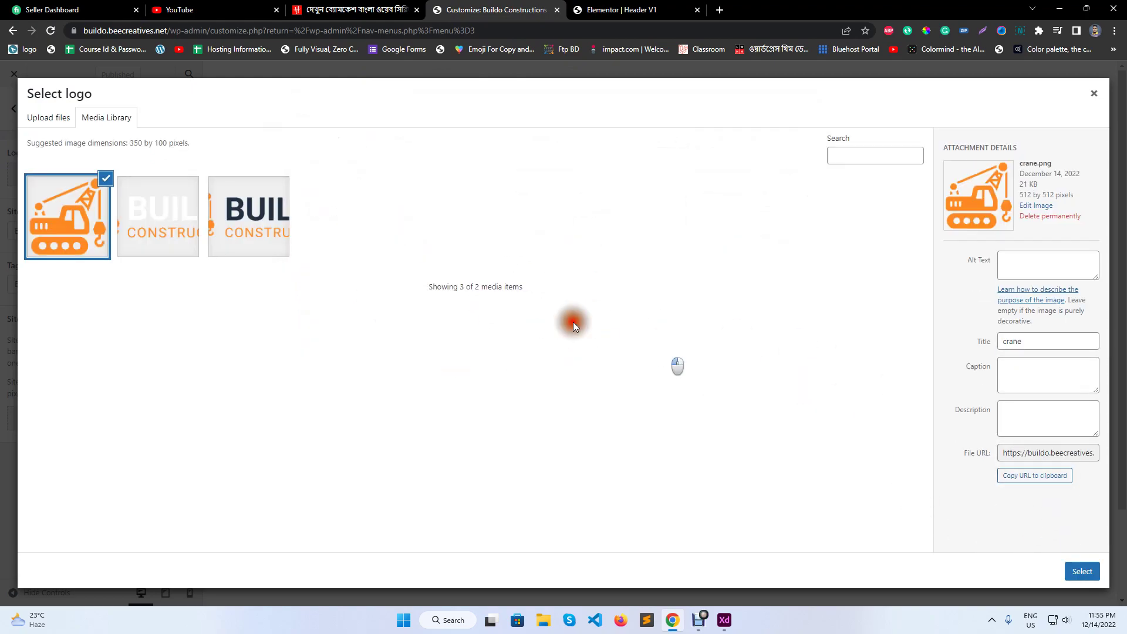
- Check the logo version in the XD mockup, then set the matching white-text logo-raw.png as the site logo without cropping
{"action": "left_click", "coordinate": [726, 620]}
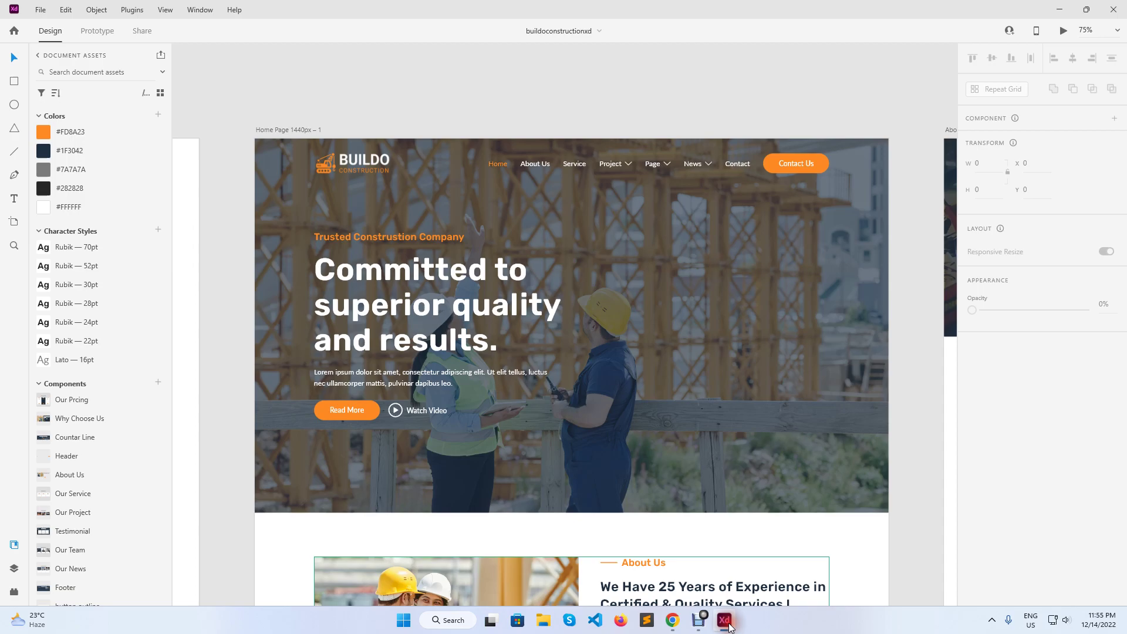
{"action": "left_click", "coordinate": [726, 620]}
{"action": "left_click", "coordinate": [96, 217]}
{"action": "left_click", "coordinate": [187, 207]}
{"action": "left_click", "coordinate": [1083, 572]}
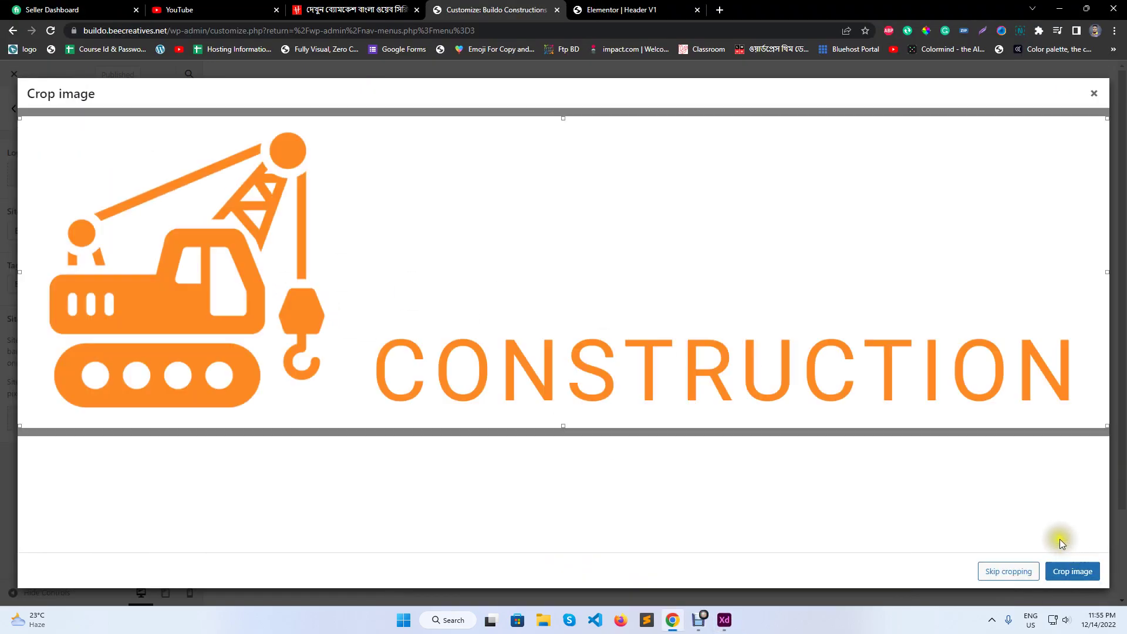
{"action": "left_click", "coordinate": [1007, 573]}
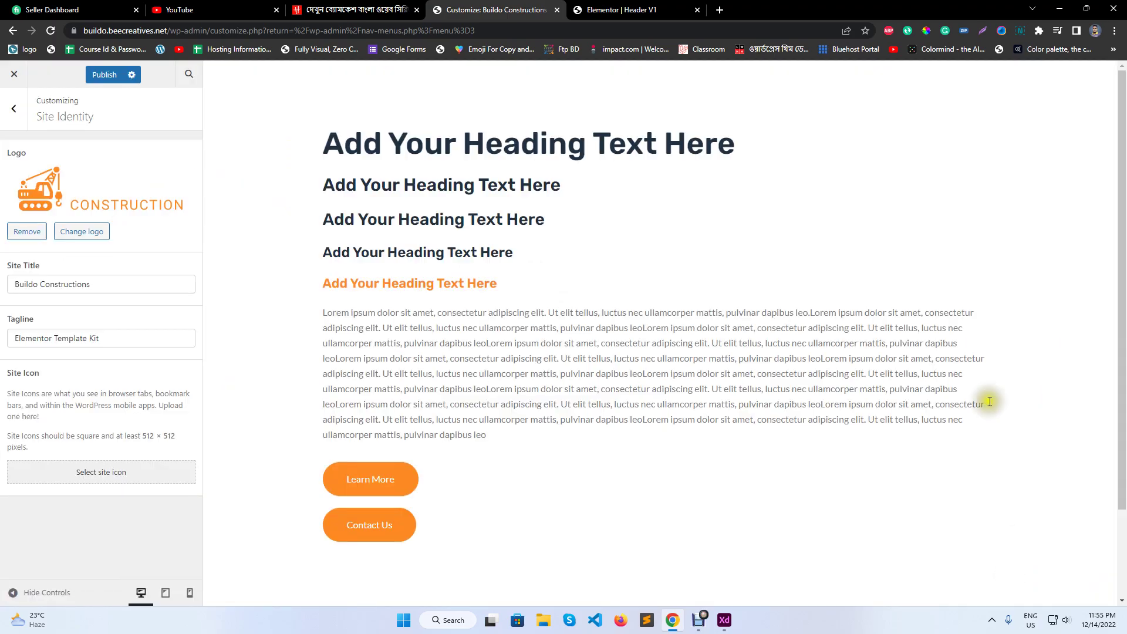
- Set the crane.png image as the site icon
{"action": "left_click", "coordinate": [87, 474]}
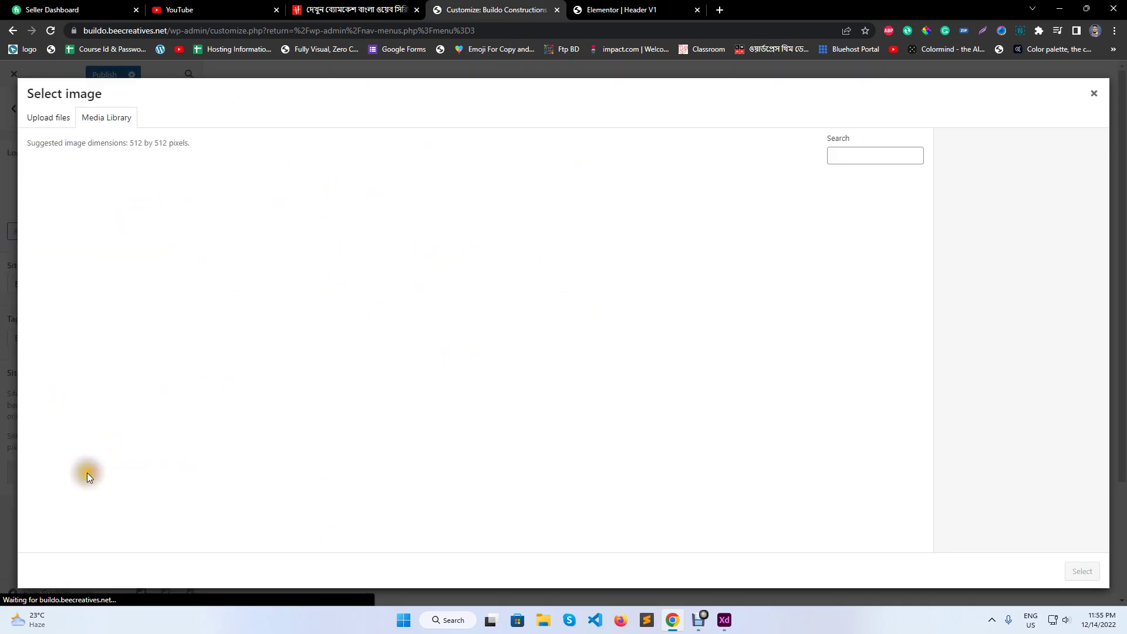
{"action": "left_click", "coordinate": [91, 241]}
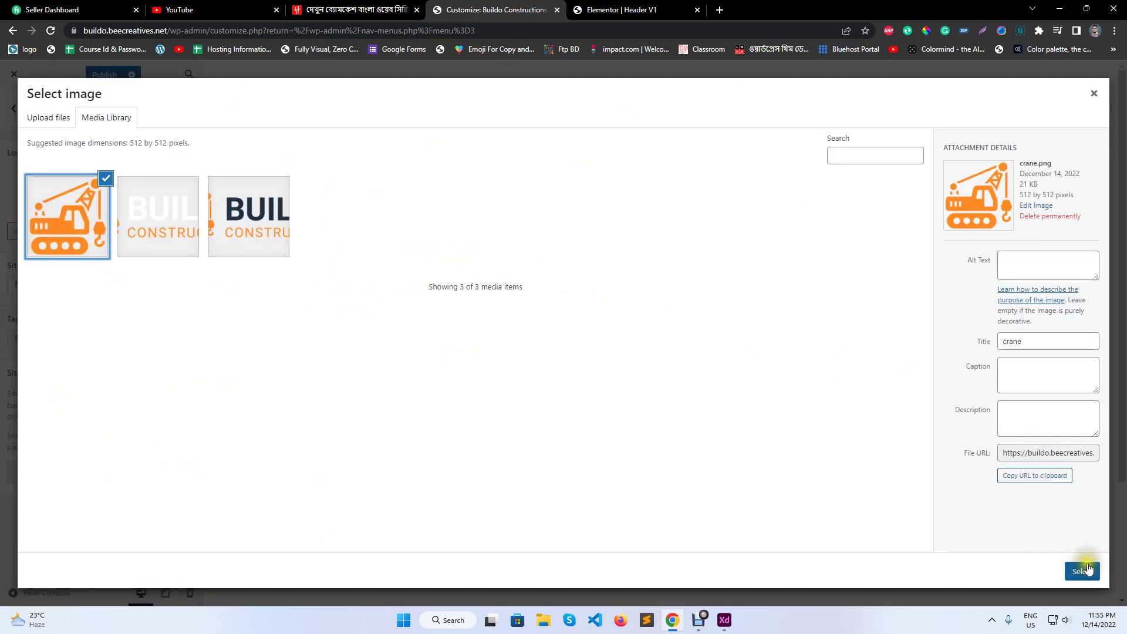
{"action": "left_click", "coordinate": [1084, 571]}
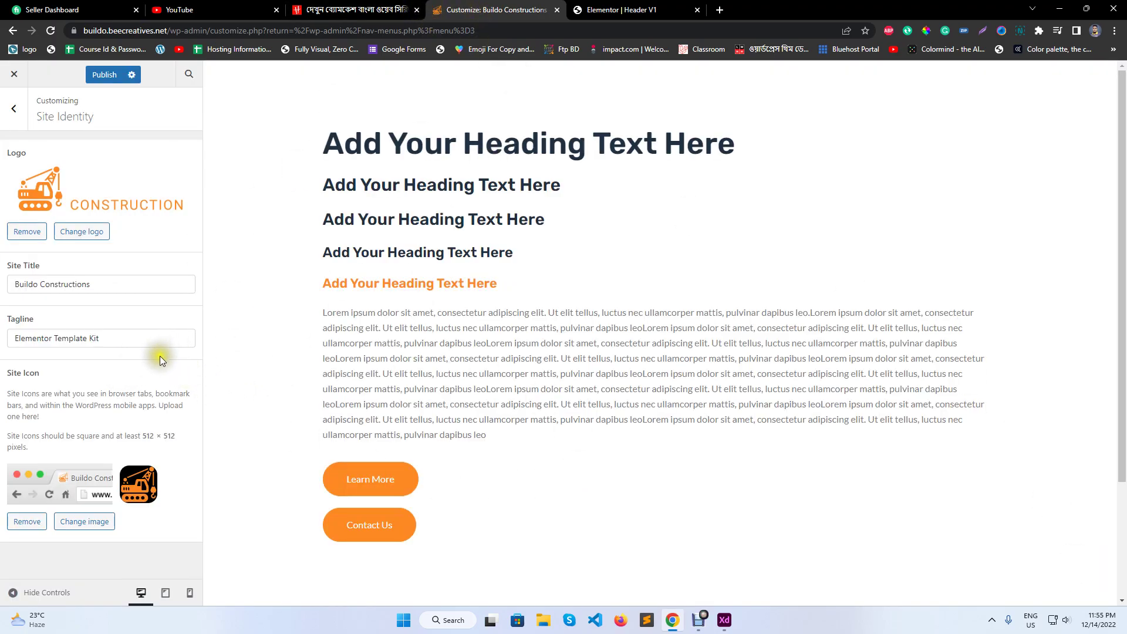
- Review the site title and tagline, publish the site identity changes, and return to the main customizer list
{"action": "left_click_drag", "start_coordinate": [13, 284], "coordinate": [129, 284]}
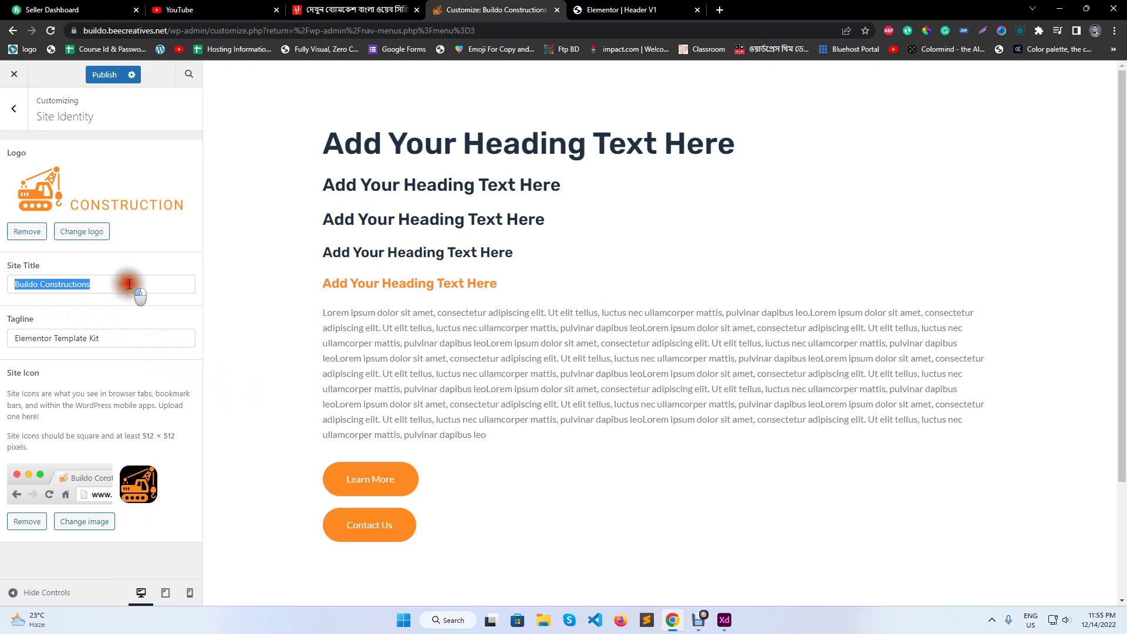
{"action": "left_click_drag", "start_coordinate": [17, 339], "coordinate": [151, 336]}
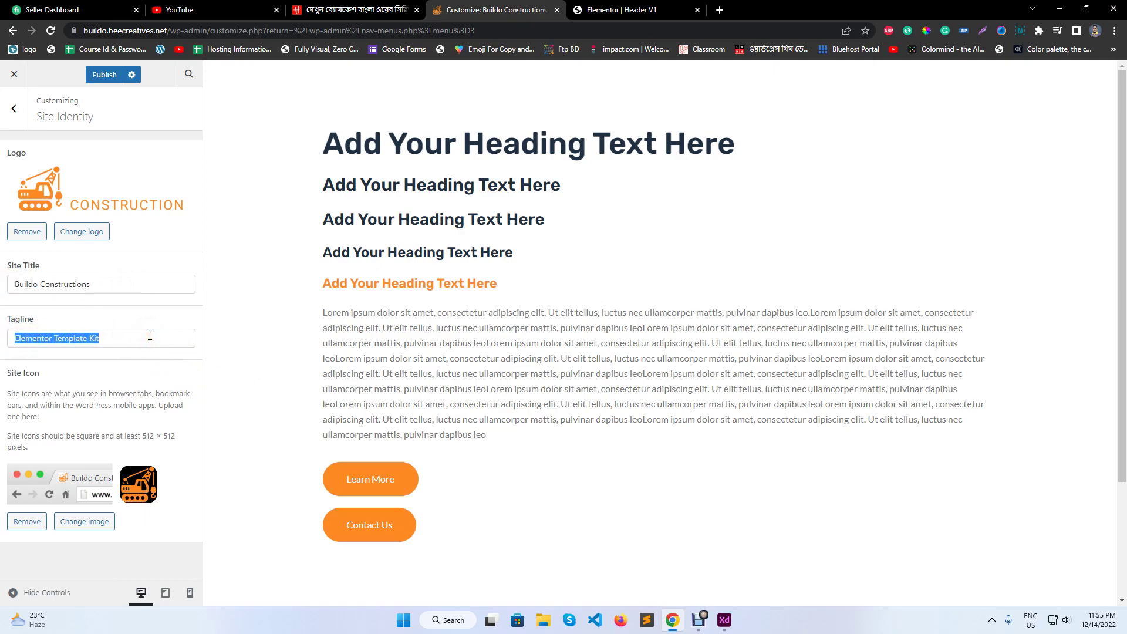
{"action": "left_click", "coordinate": [150, 336]}
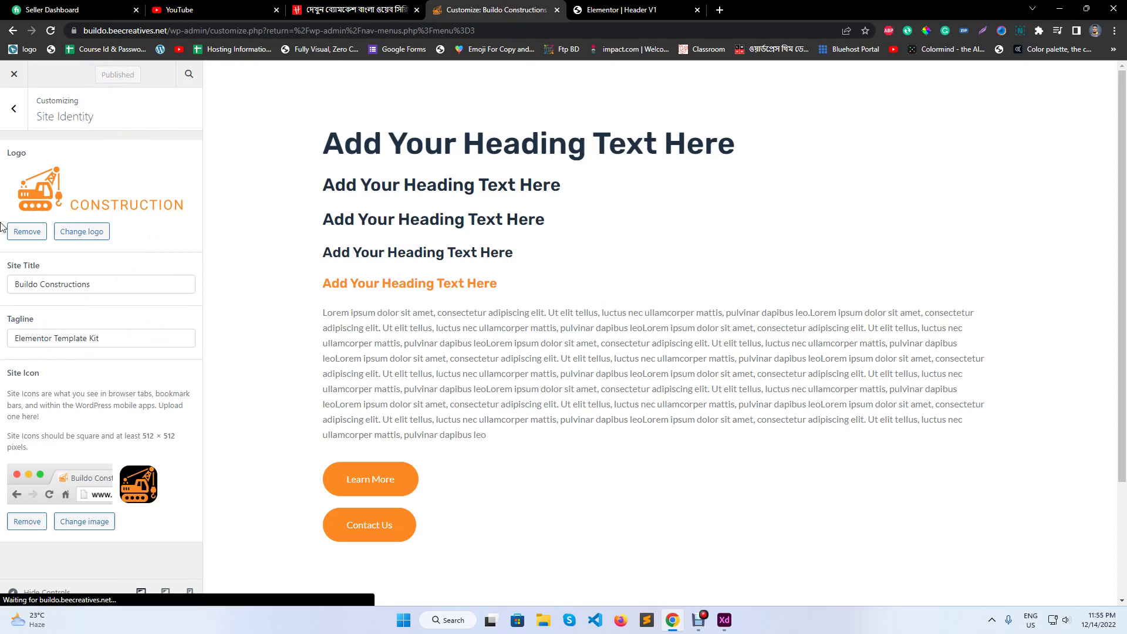
{"action": "left_click", "coordinate": [11, 123]}
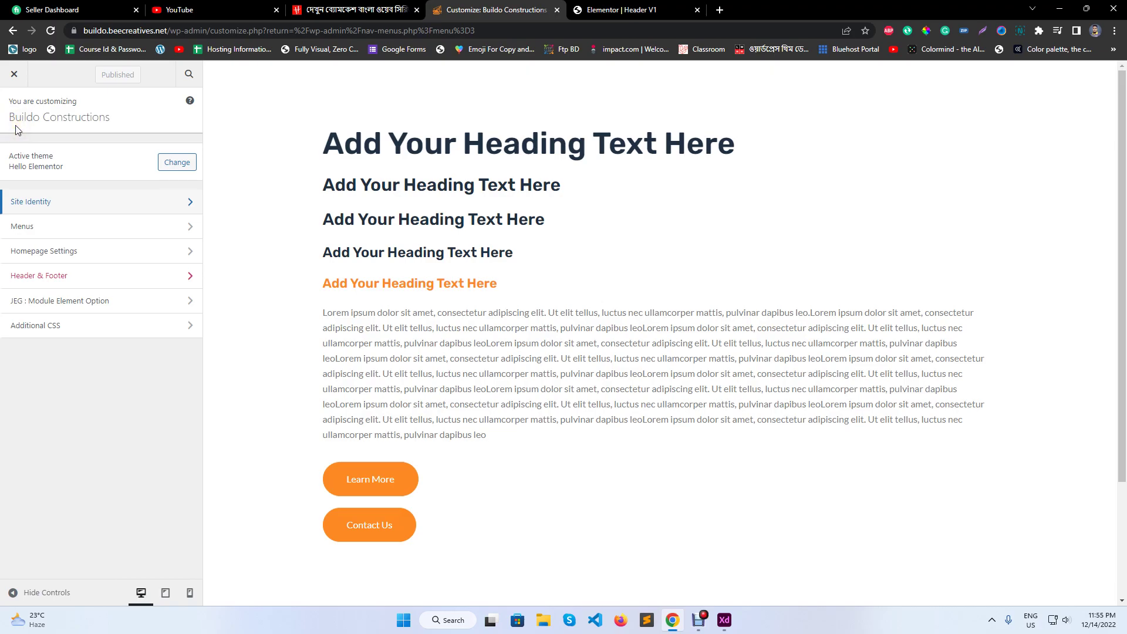
- Reload the Header V1 template in the Elementor editor and close the WordPress Menus page
{"action": "left_click", "coordinate": [624, 10]}
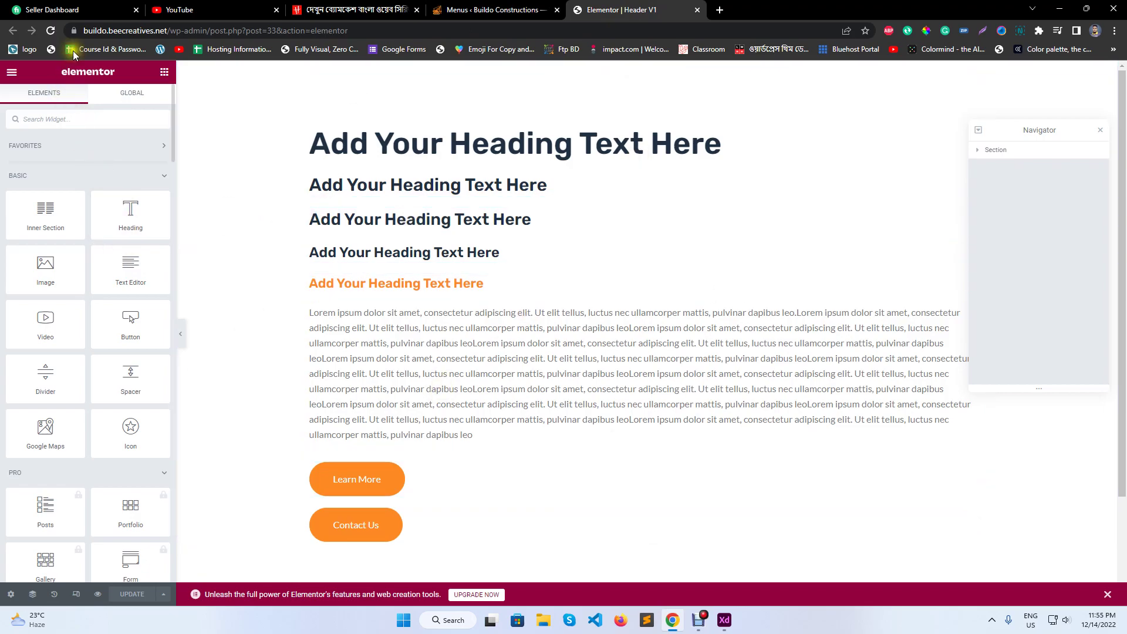
{"action": "left_click", "coordinate": [55, 30]}
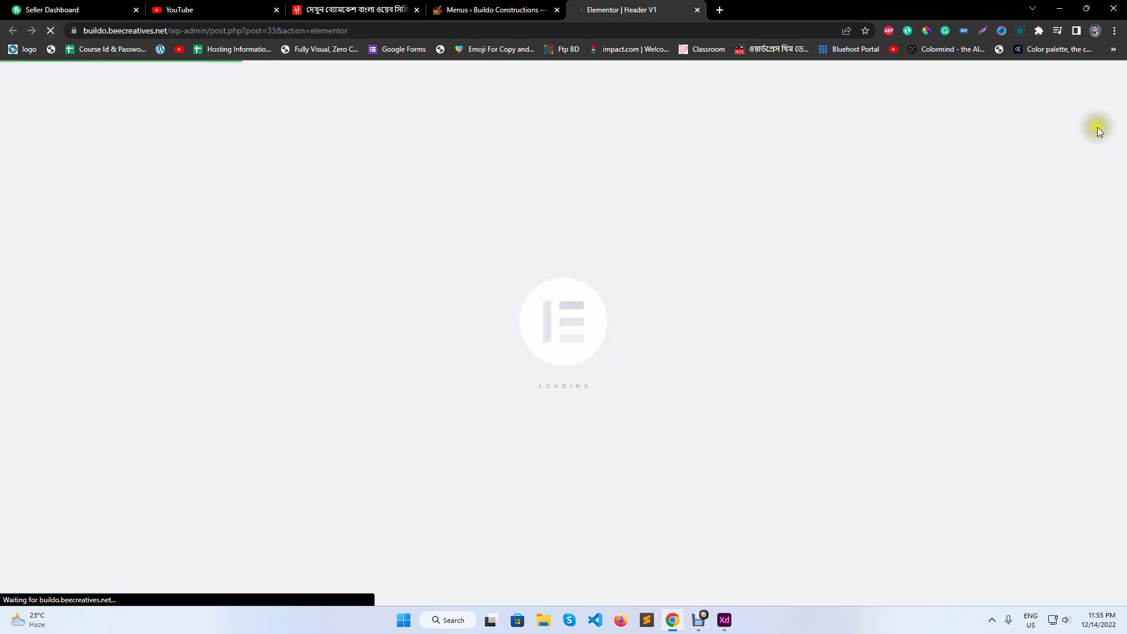
{"action": "left_click", "coordinate": [552, 10]}
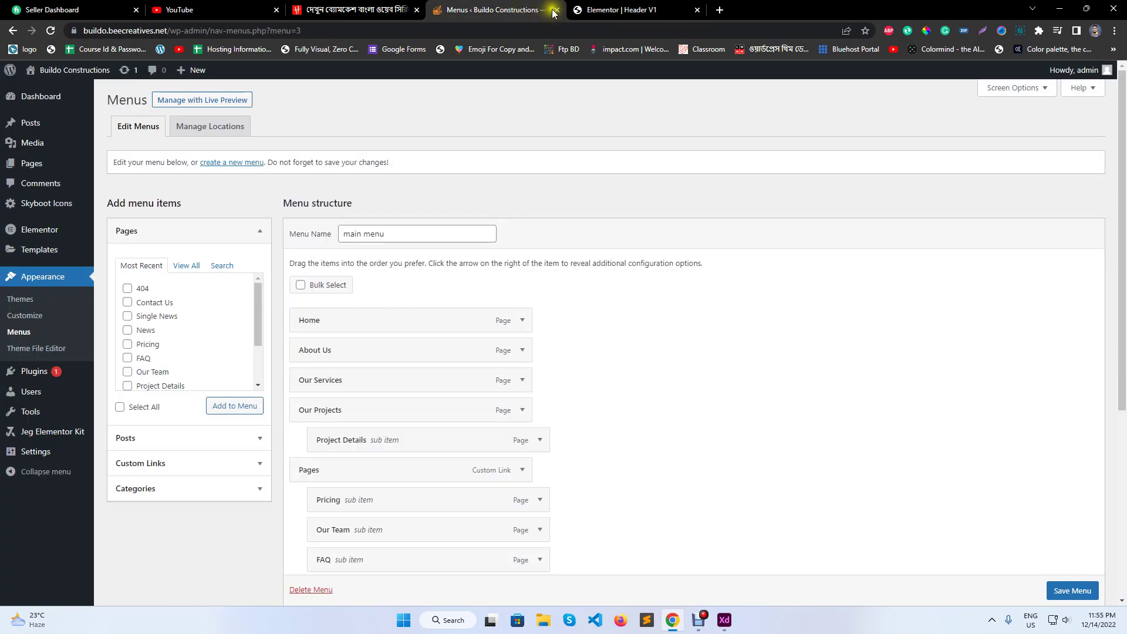
{"action": "left_click", "coordinate": [557, 10]}
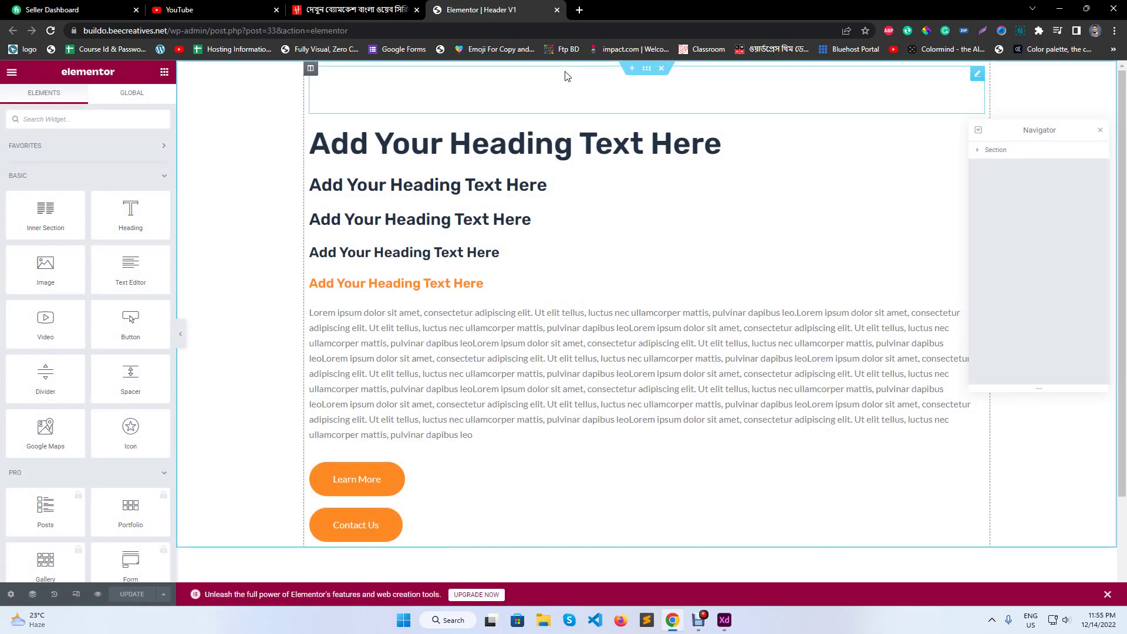
- Delete the section holding the sample headings, text and buttons, close the Navigator, and save the header template
{"action": "left_click", "coordinate": [661, 68]}
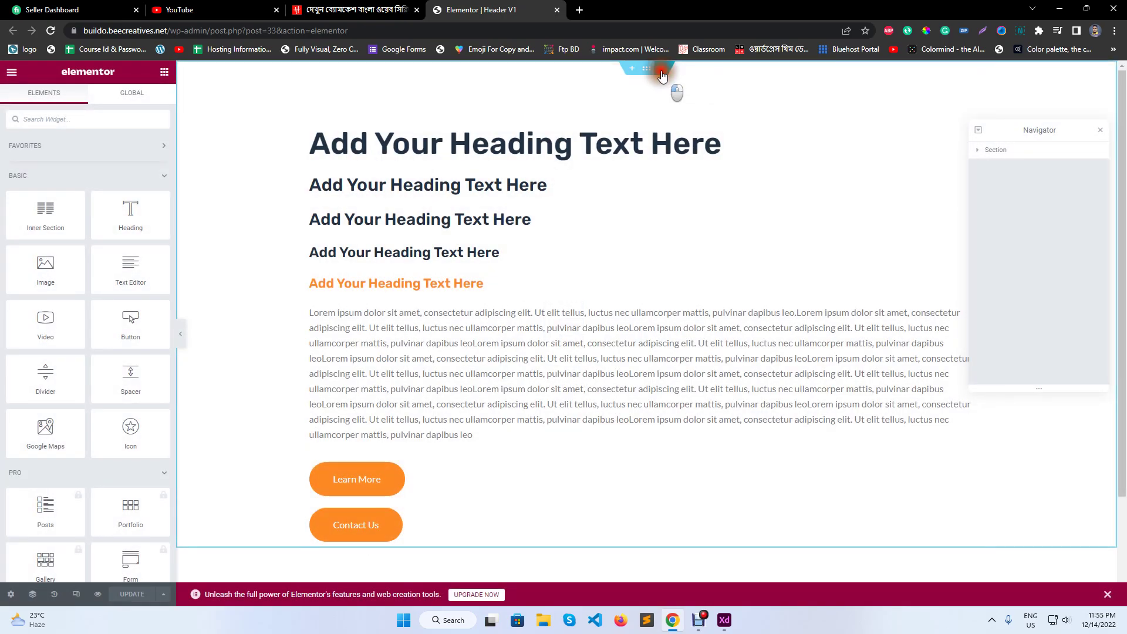
{"action": "left_click", "coordinate": [1096, 133]}
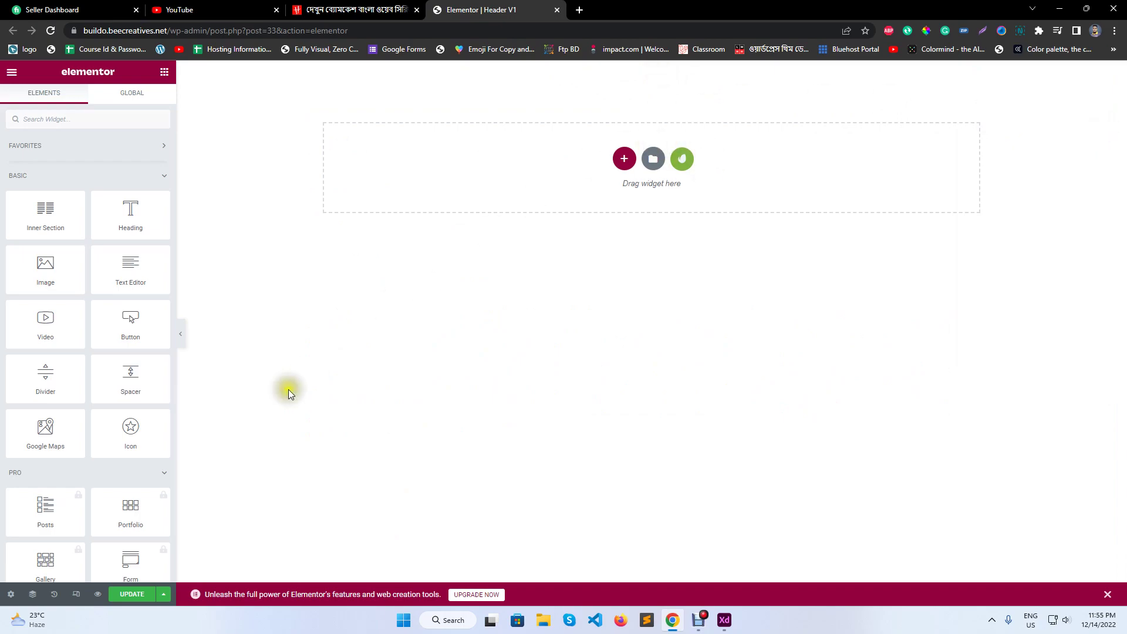
{"action": "left_click", "coordinate": [130, 596]}
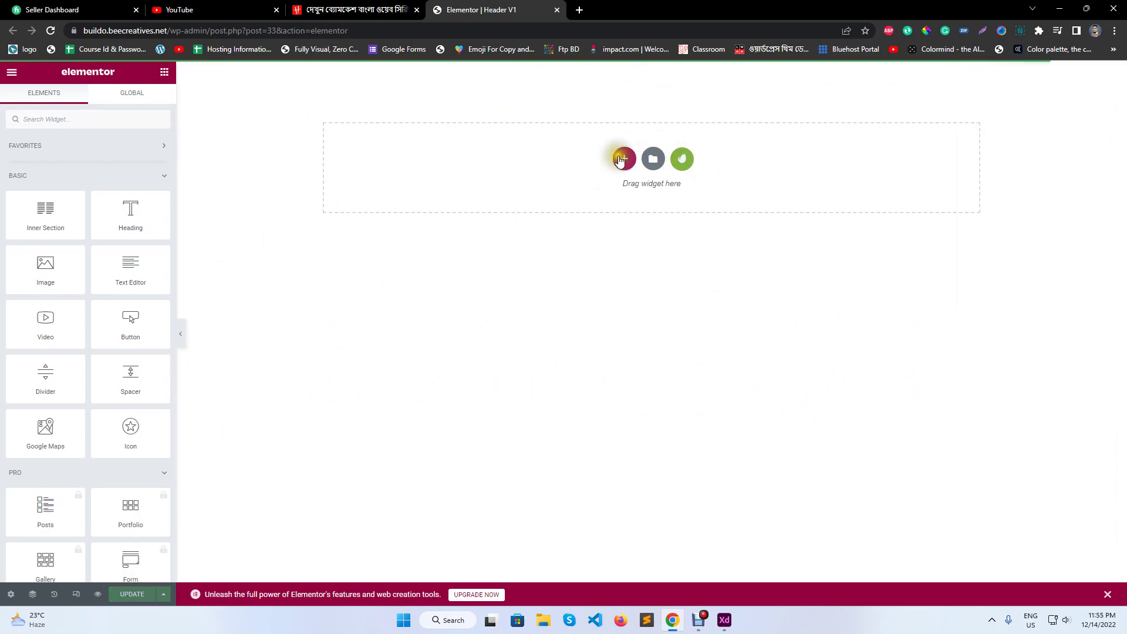
- Check the header layout in the Adobe XD design, insert a three-column section in the Elementor template, and save it
{"action": "left_click", "coordinate": [624, 158]}
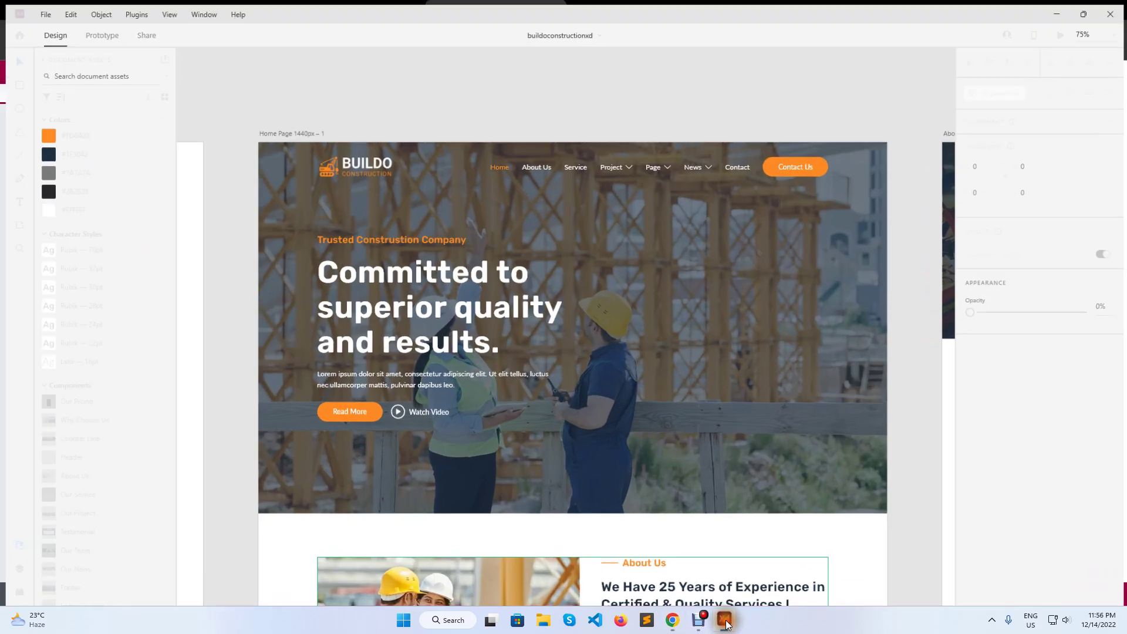
{"action": "left_click", "coordinate": [724, 620]}
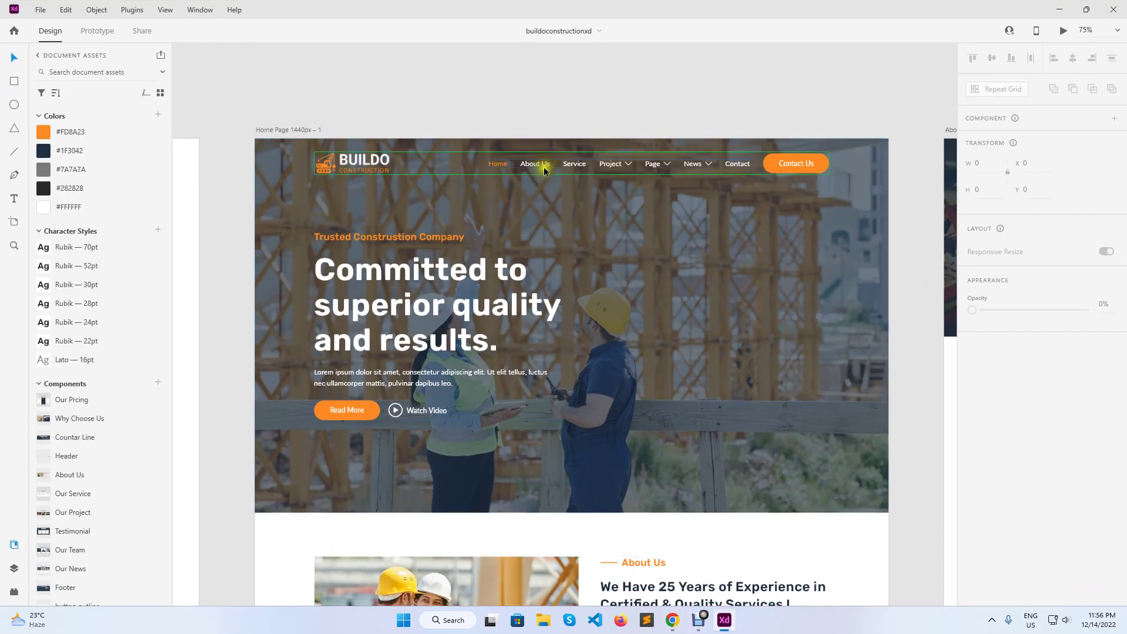
{"action": "left_click", "coordinate": [672, 620]}
{"action": "left_click", "coordinate": [624, 188]}
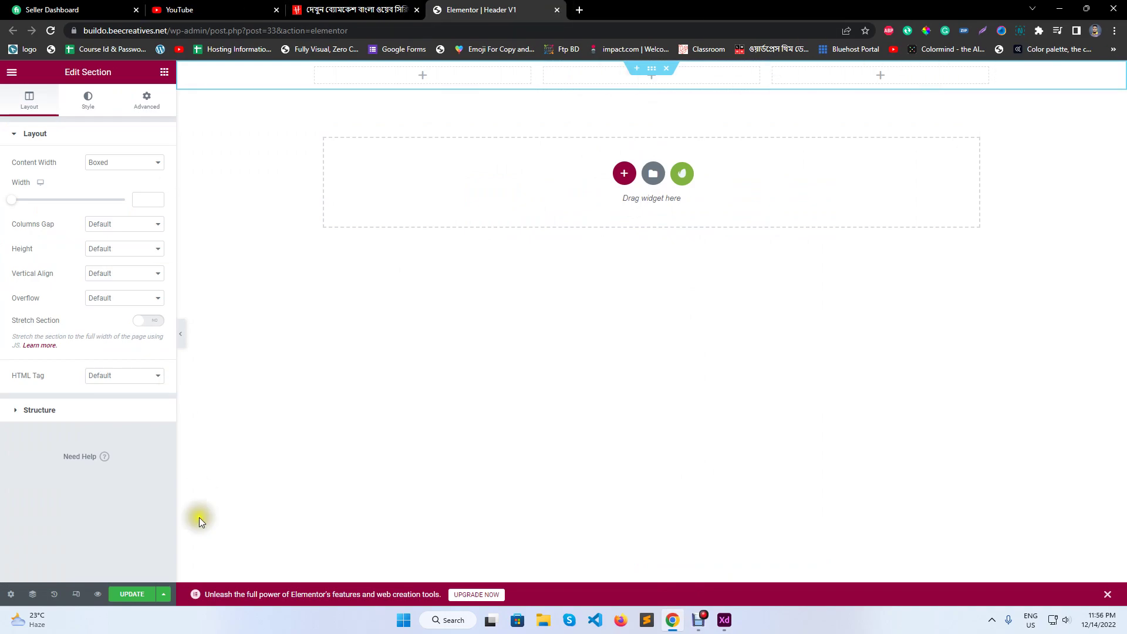
{"action": "left_click", "coordinate": [130, 595]}
{"action": "left_click", "coordinate": [165, 71]}
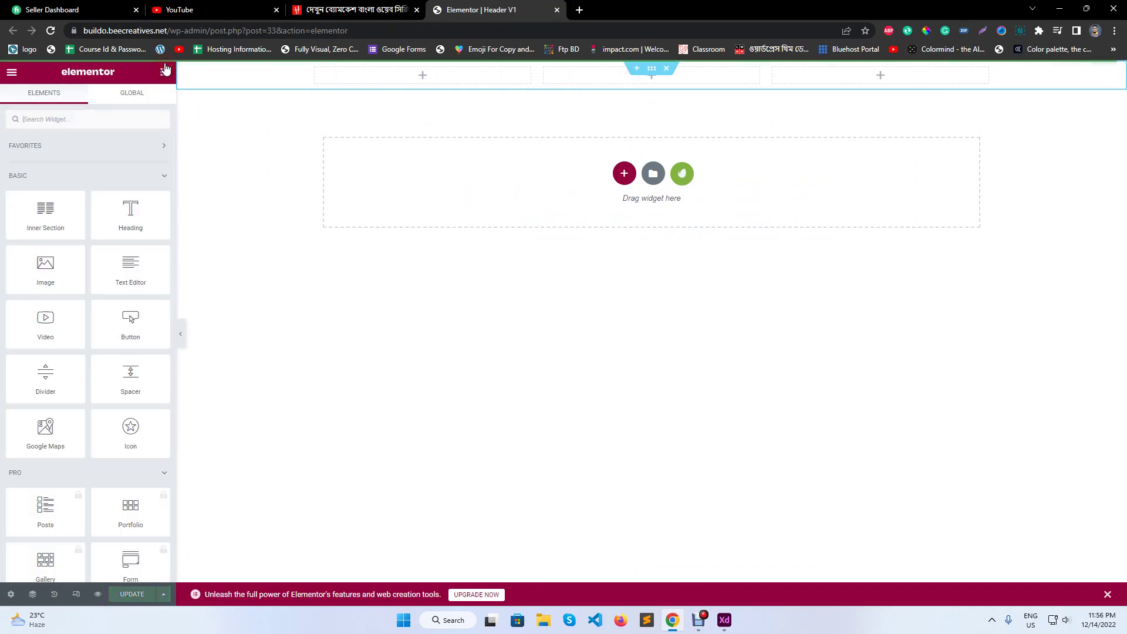
- Search the widgets for "site" and try to use the Site Logo widget
{"action": "left_click", "coordinate": [125, 122]}
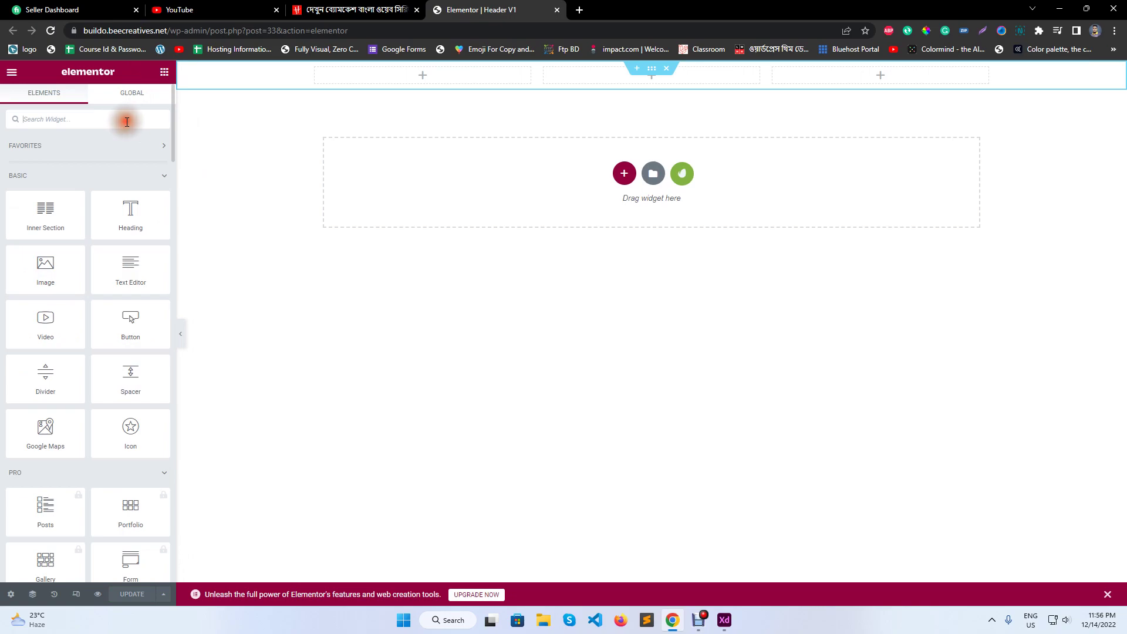
{"action": "type", "text": "site"}
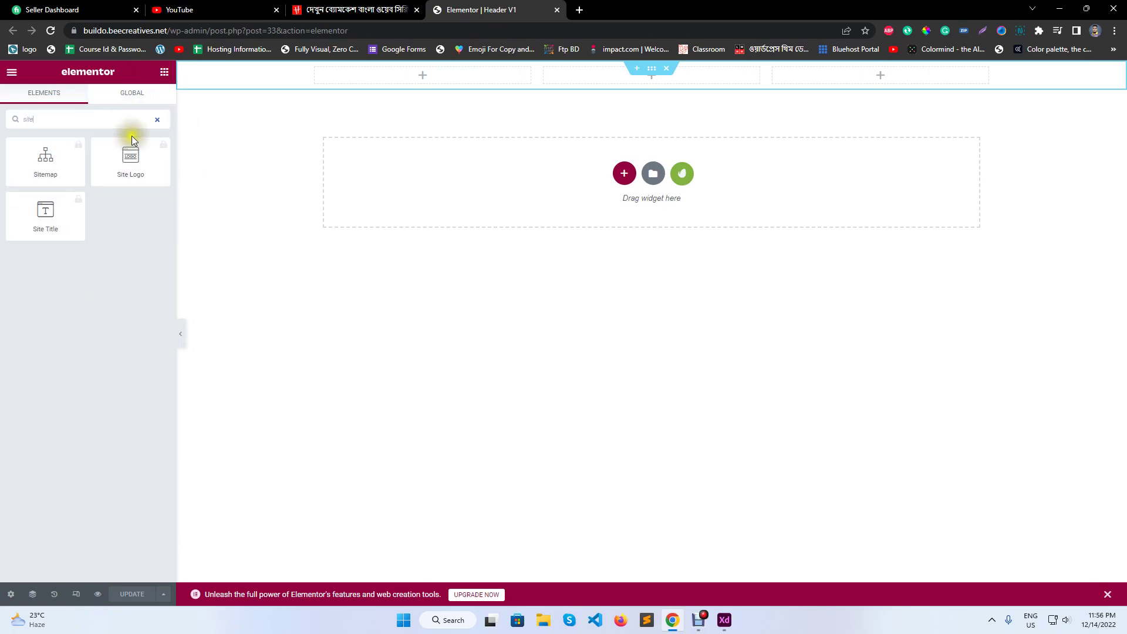
{"action": "left_click", "coordinate": [131, 154]}
{"action": "left_click", "coordinate": [338, 151]}
- Find the Image widget by searching for "image", add it to the section's first column, and try its image dynamic tags
{"action": "double_click", "coordinate": [115, 119]}
{"action": "type", "text": "image"}
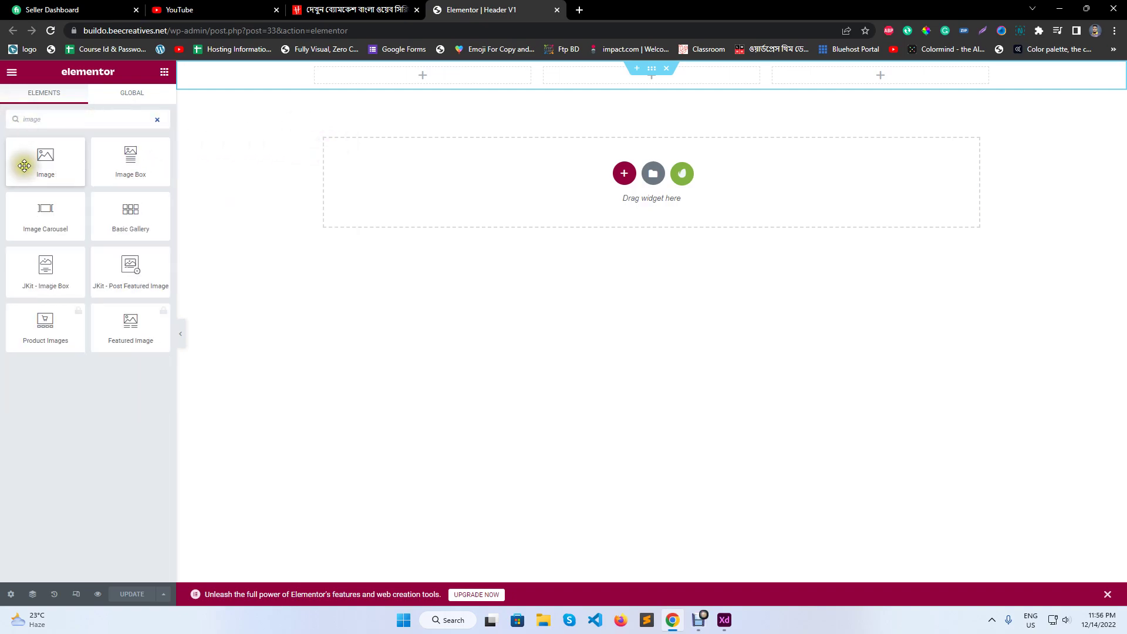
{"action": "left_click_drag", "start_coordinate": [26, 164], "coordinate": [330, 79]}
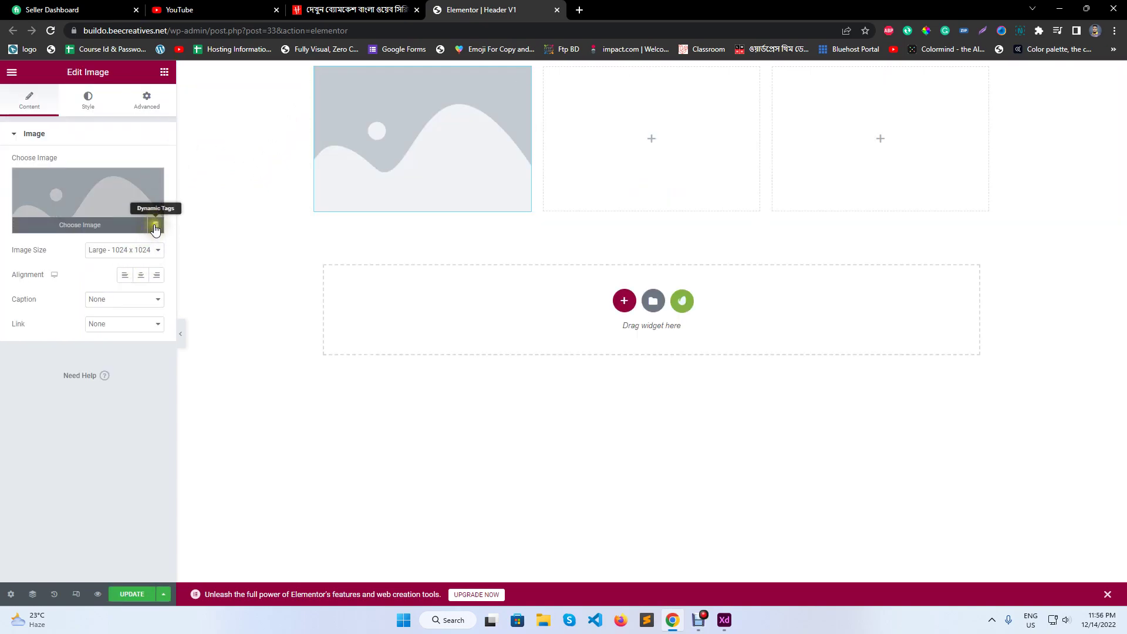
{"action": "left_click", "coordinate": [156, 229]}
{"action": "left_click", "coordinate": [312, 225]}
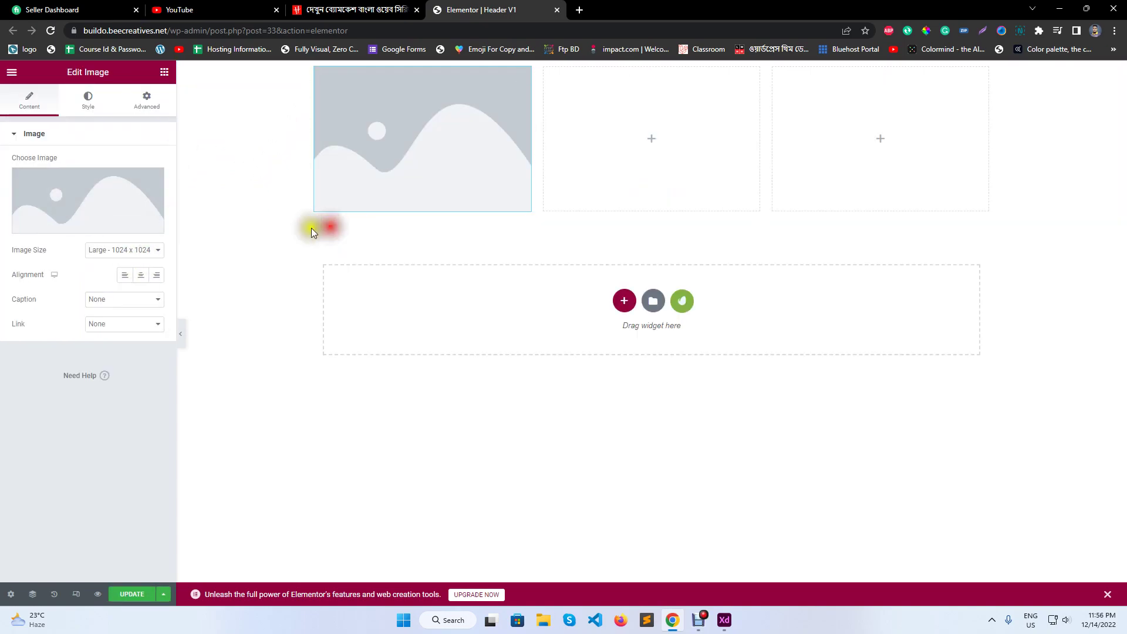
- Set the image's link type to Custom URL and try the link's dynamic tags
{"action": "left_click", "coordinate": [139, 324]}
{"action": "left_click", "coordinate": [136, 355]}
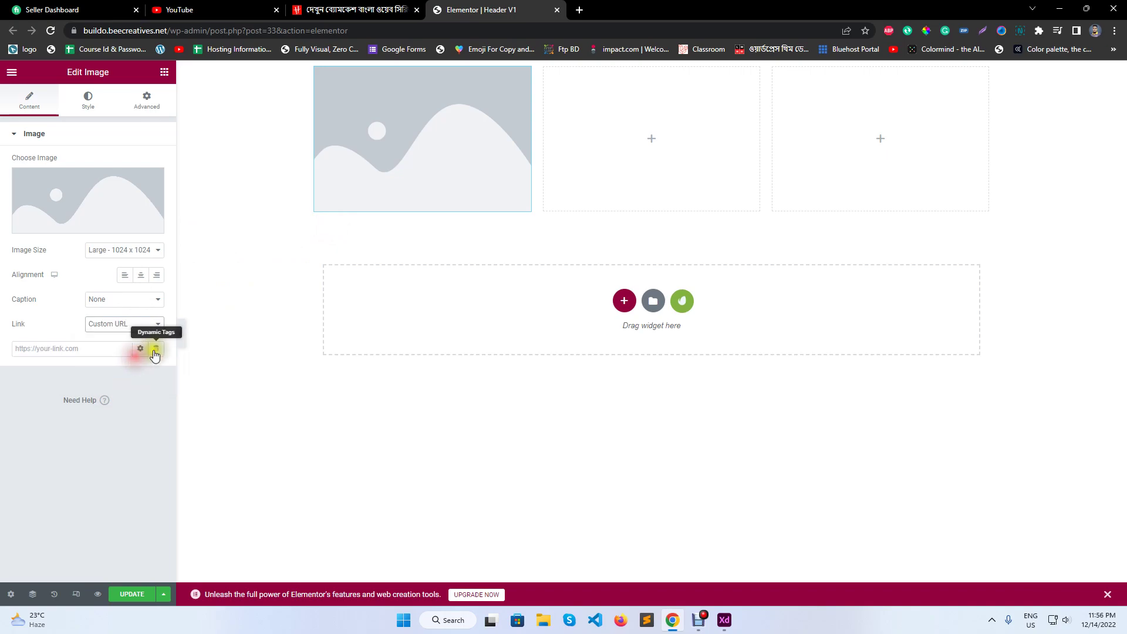
{"action": "left_click", "coordinate": [155, 348]}
{"action": "left_click", "coordinate": [327, 358]}
- Insert the white-lettered Buildo Construction logo from the media library and set its image size to Medium Large
{"action": "left_click", "coordinate": [111, 179]}
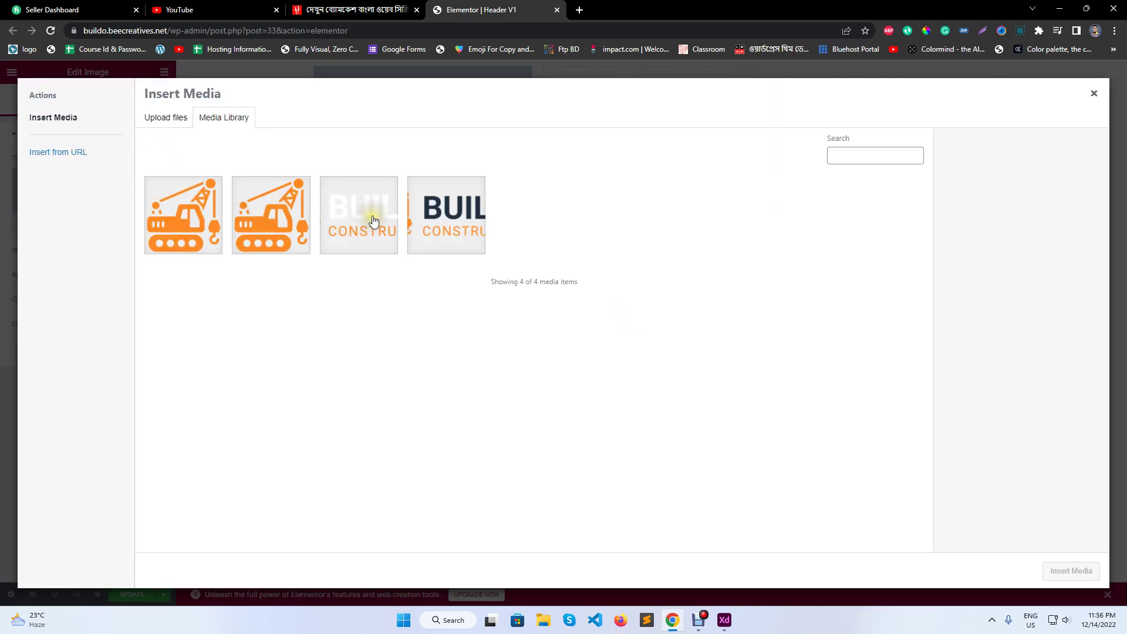
{"action": "left_click", "coordinate": [364, 214]}
{"action": "left_click", "coordinate": [1071, 570]}
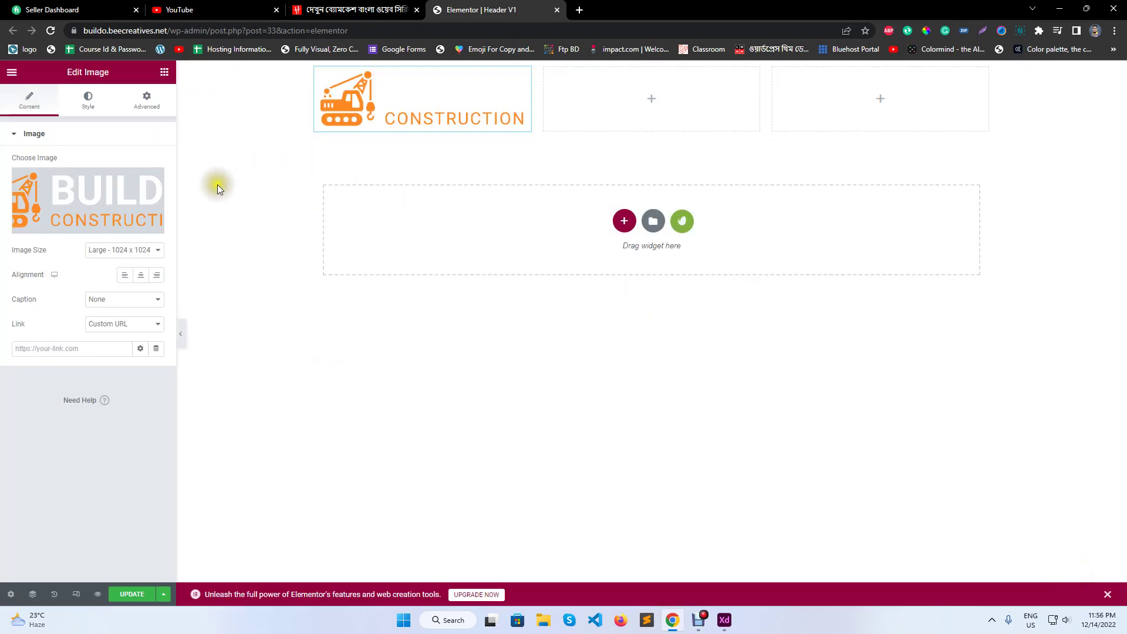
{"action": "left_click", "coordinate": [118, 250]}
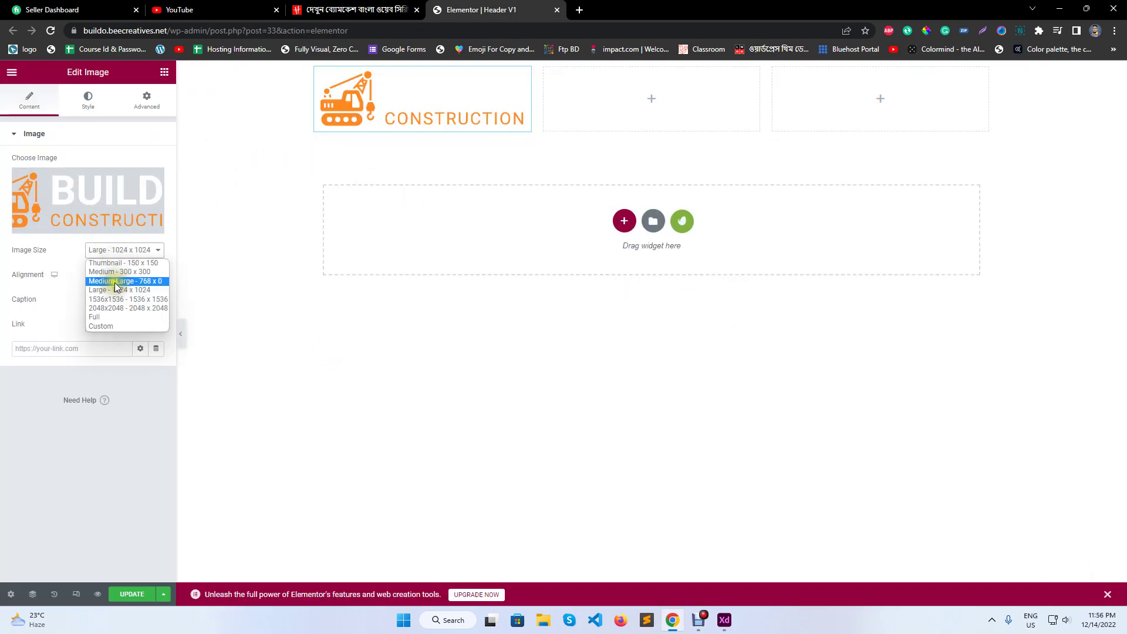
{"action": "left_click", "coordinate": [115, 282]}
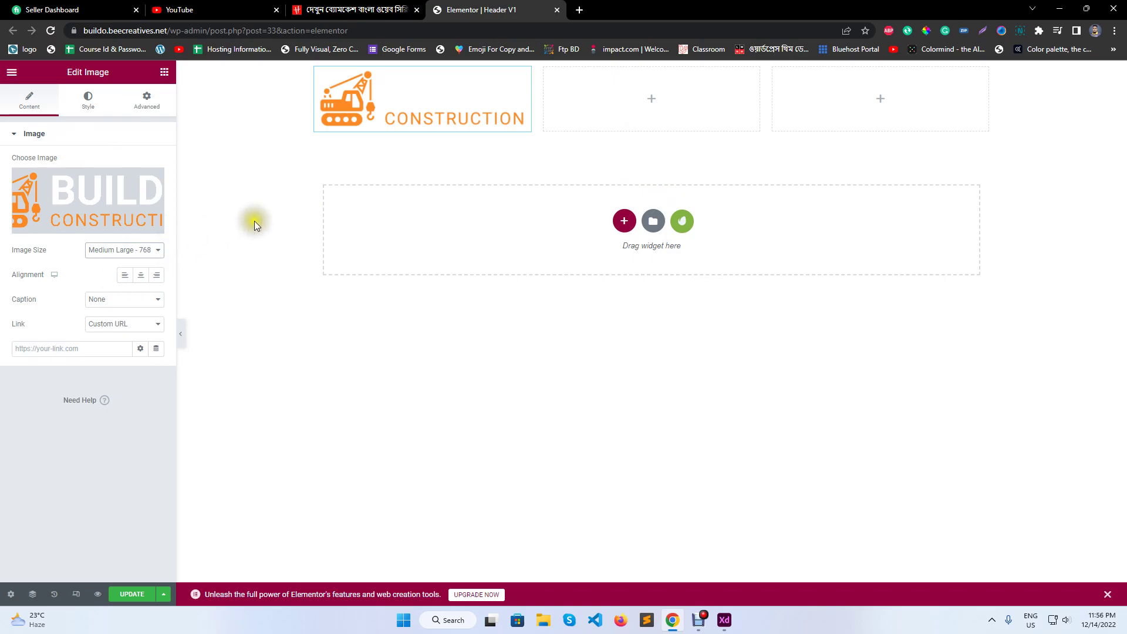
- Check the logo in the Adobe XD design, add a single-column section below the logo section in Elementor, and save
{"action": "left_click", "coordinate": [724, 620]}
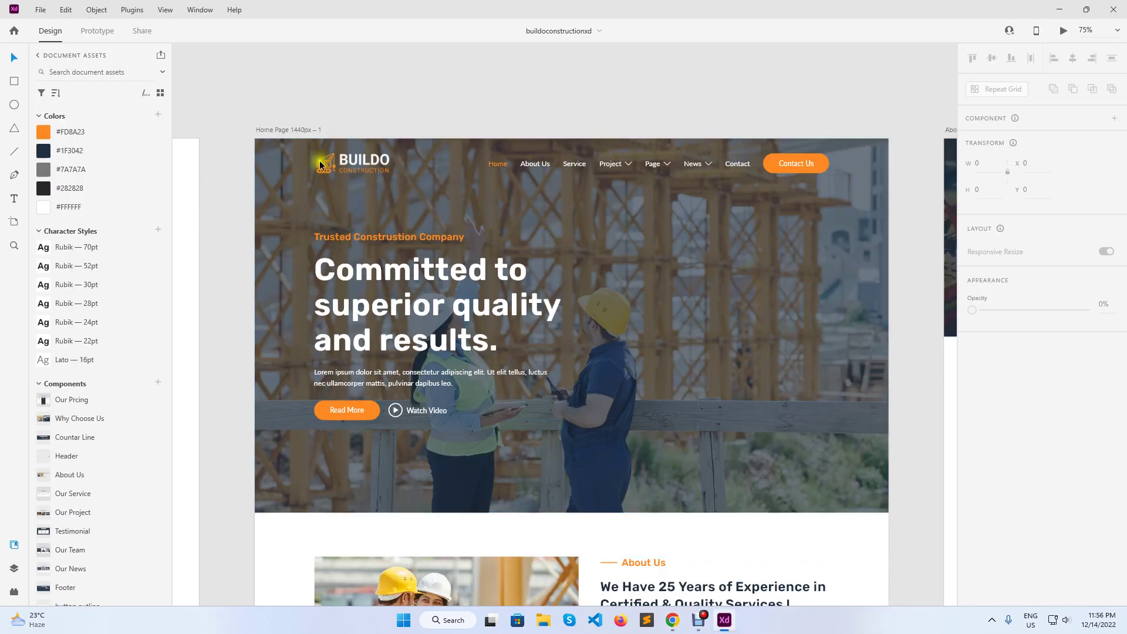
{"action": "left_click", "coordinate": [674, 620]}
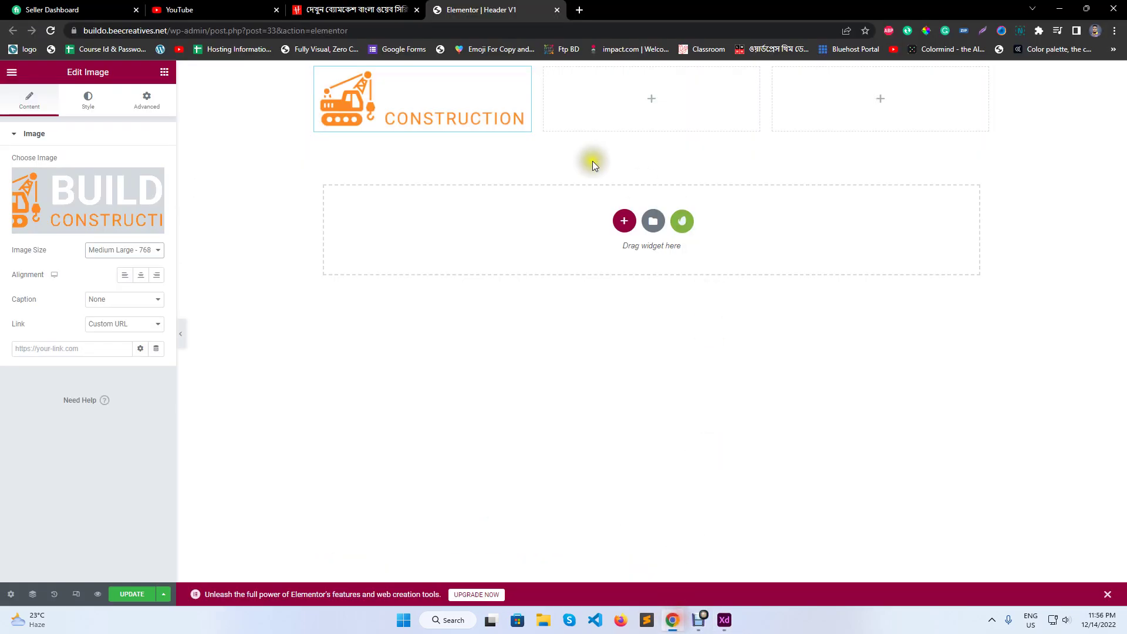
{"action": "left_click", "coordinate": [624, 221]}
{"action": "left_click", "coordinate": [476, 245]}
{"action": "left_click", "coordinate": [135, 594]}
- Set the new section's background type to Classic and open the media library for its background image
{"action": "left_click", "coordinate": [88, 99]}
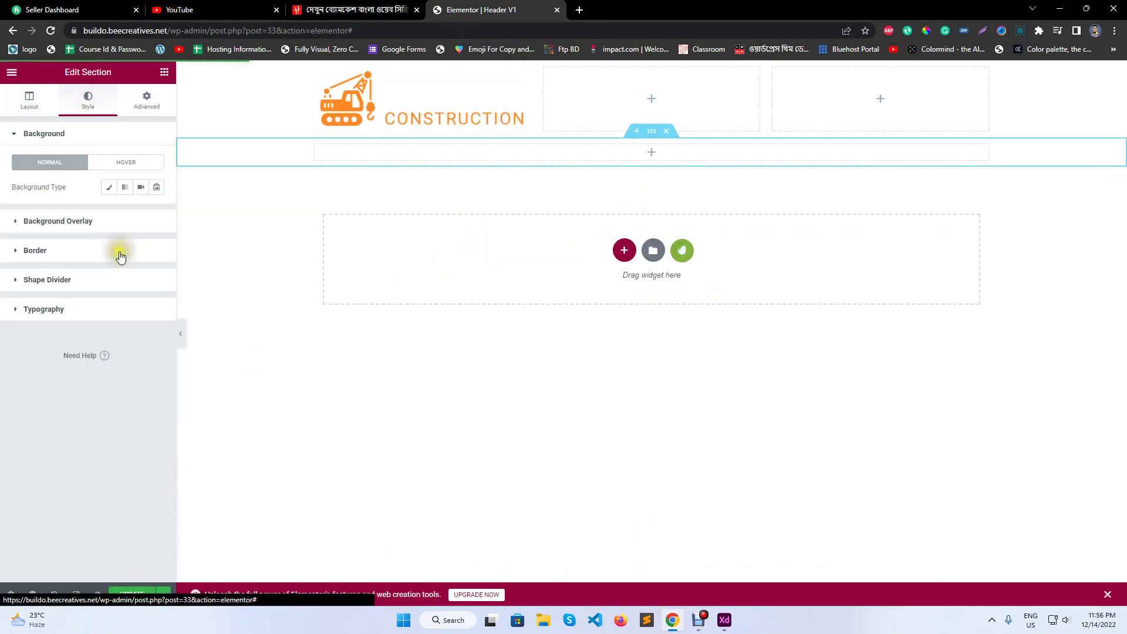
{"action": "left_click", "coordinate": [109, 187]}
{"action": "left_click", "coordinate": [83, 262]}
- Examine the home page's hero background in the Adobe XD design and return to Chrome
{"action": "left_click", "coordinate": [725, 622]}
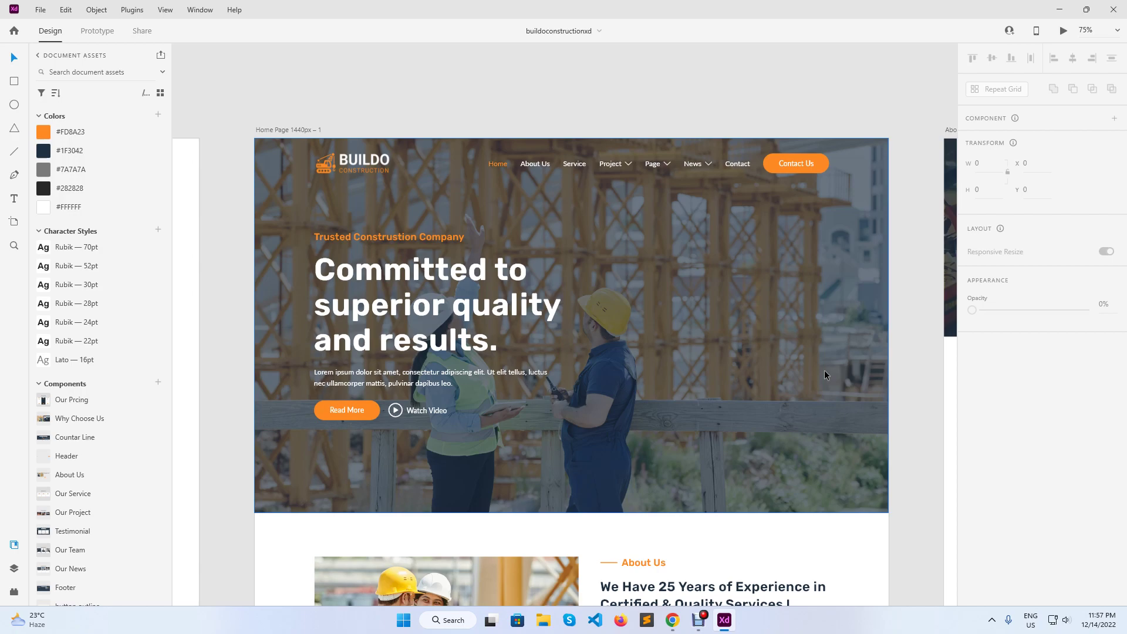
{"action": "scroll", "coordinate": [824, 370], "scroll_direction": "down", "scroll_amount": 3}
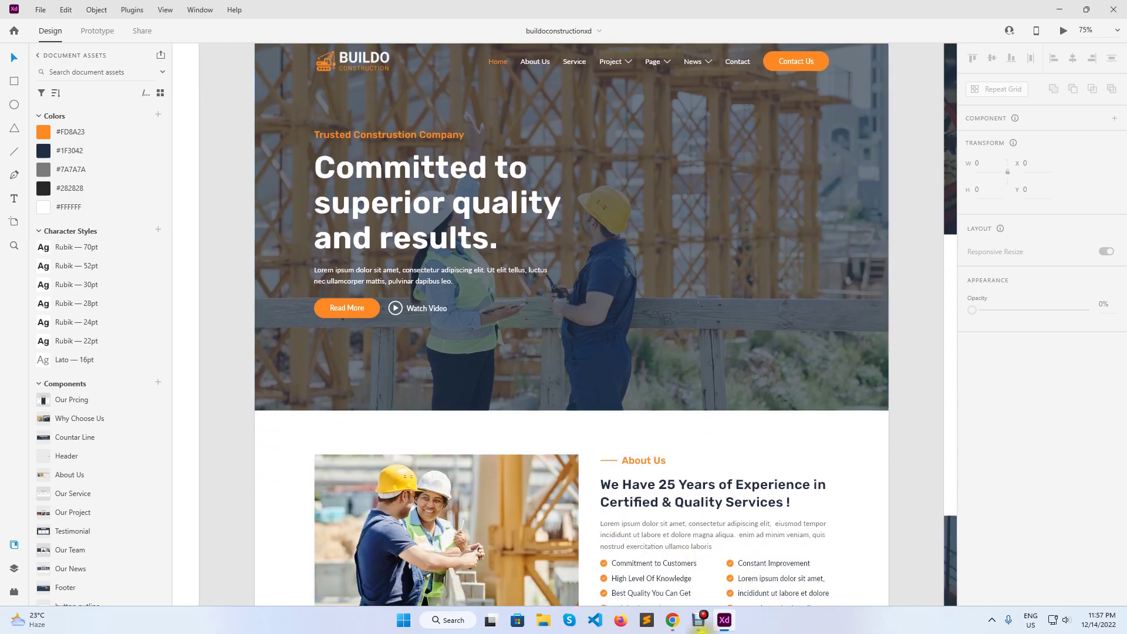
{"action": "left_click", "coordinate": [673, 620]}
- Search Google for "envato + elementor" in a new tab and open the Envato Elements WordPress page
{"action": "left_click", "coordinate": [579, 10]}
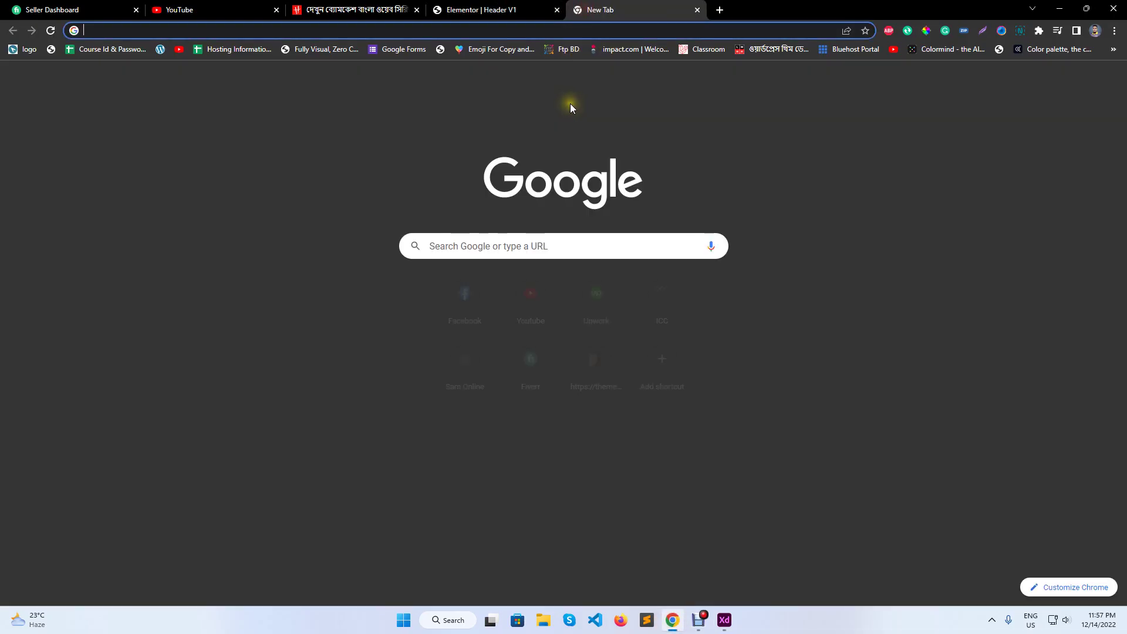
{"action": "type", "text": "envato"}
{"action": "key", "text": "Return"}
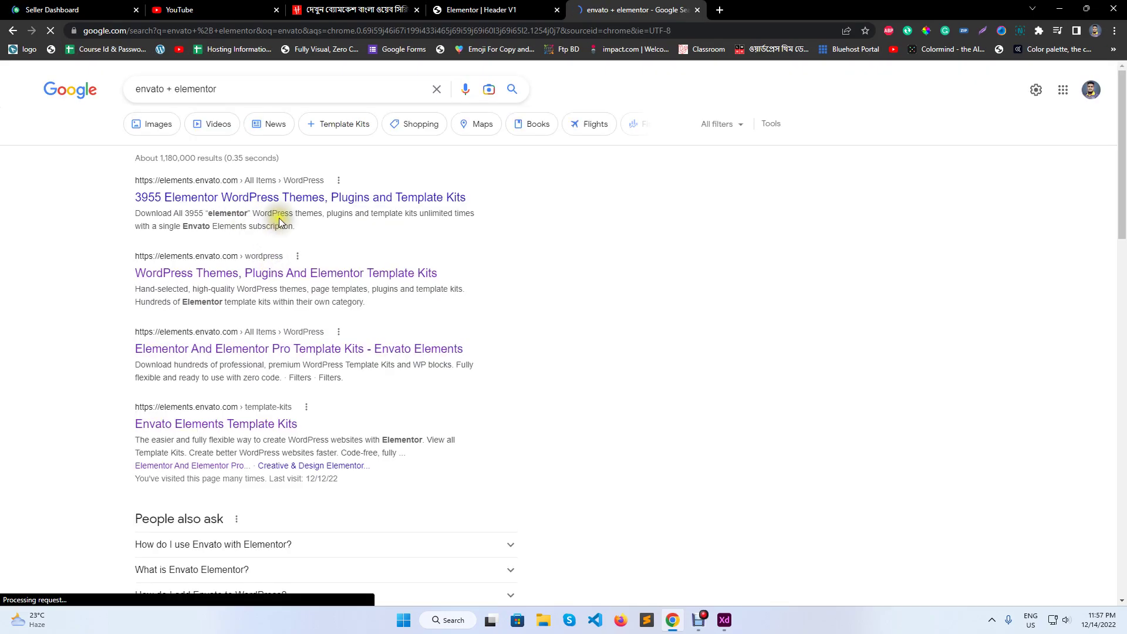
{"action": "left_click", "coordinate": [267, 281]}
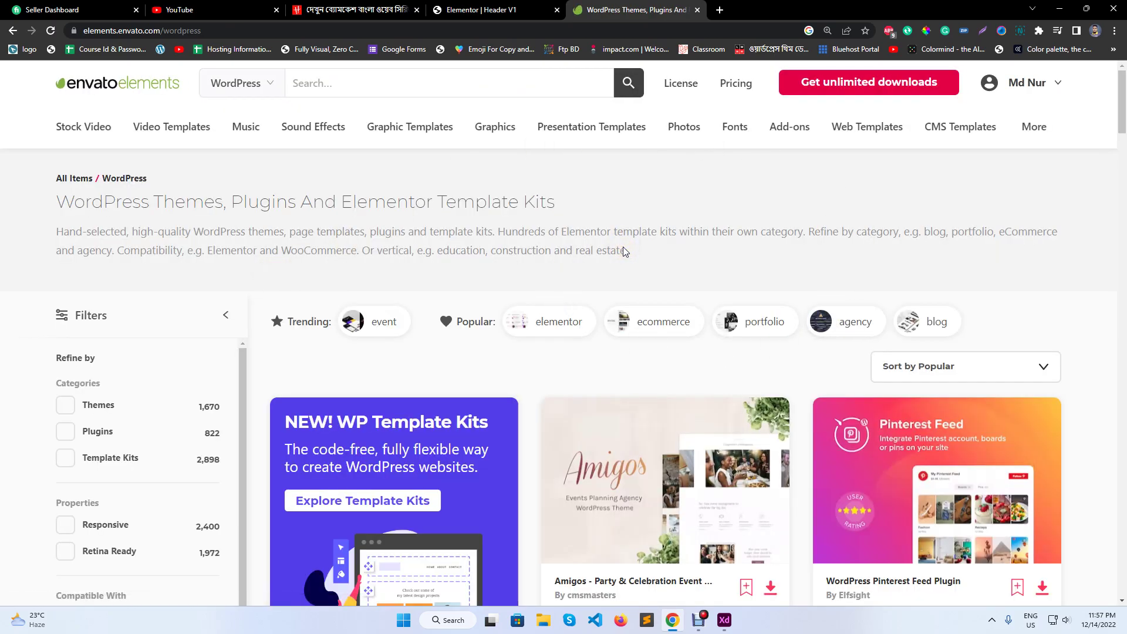
- Look through the Envato Elements Photos category, the saved collections and the site's search field
{"action": "left_click", "coordinate": [693, 135]}
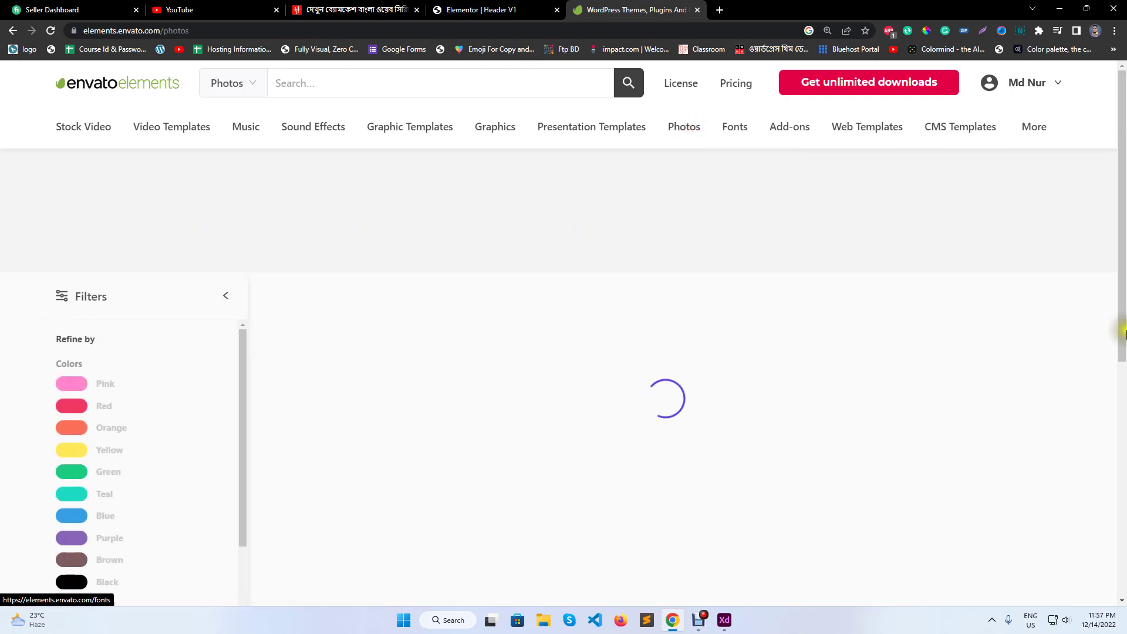
{"action": "left_click", "coordinate": [1058, 83]}
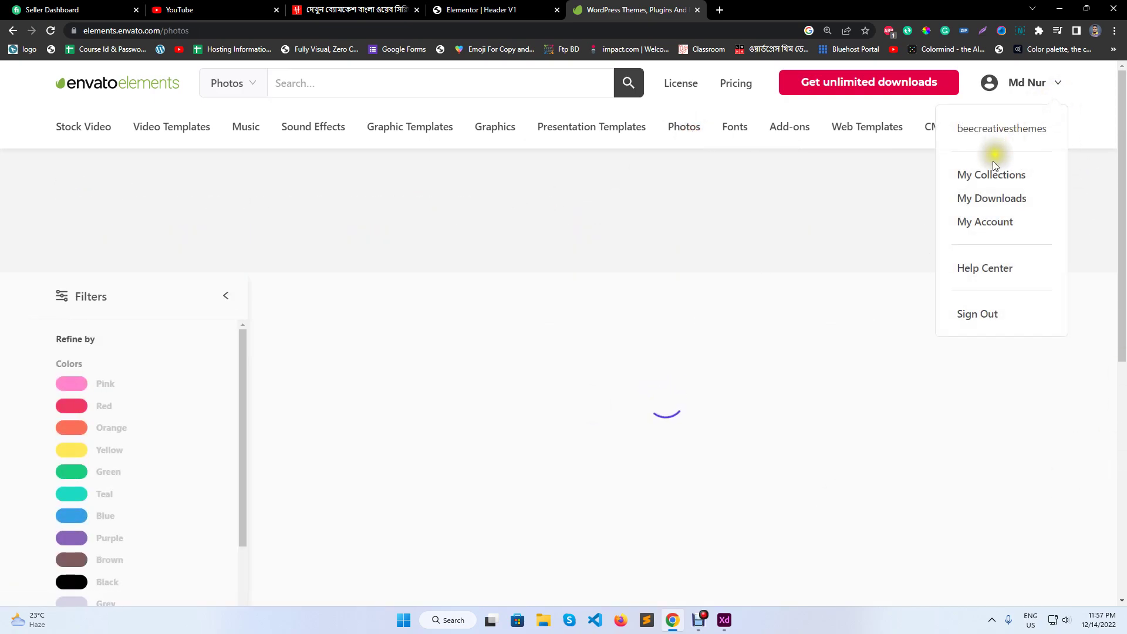
{"action": "left_click", "coordinate": [978, 176]}
{"action": "scroll", "coordinate": [495, 337], "scroll_direction": "down", "scroll_amount": 10}
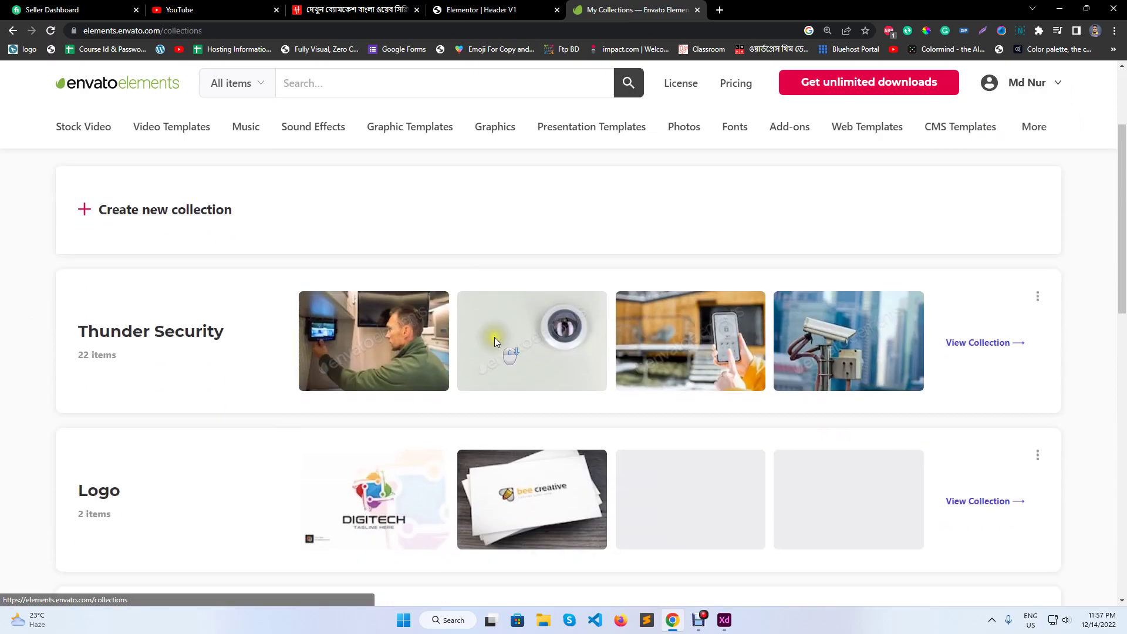
{"action": "scroll", "coordinate": [223, 301], "scroll_direction": "up", "scroll_amount": 10}
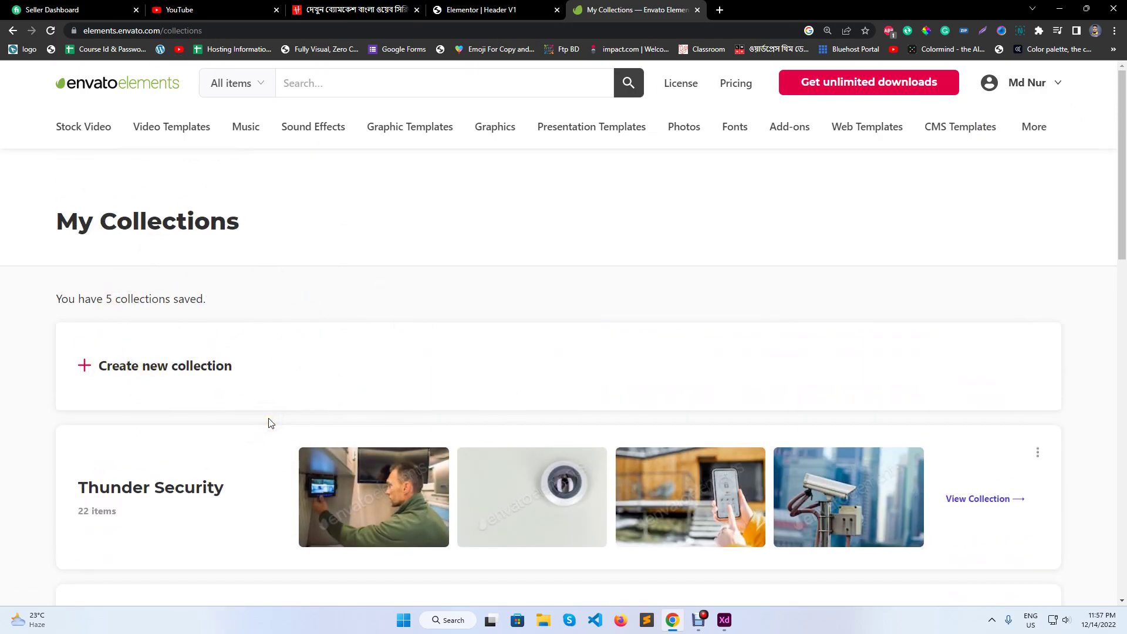
{"action": "left_click", "coordinate": [338, 81]}
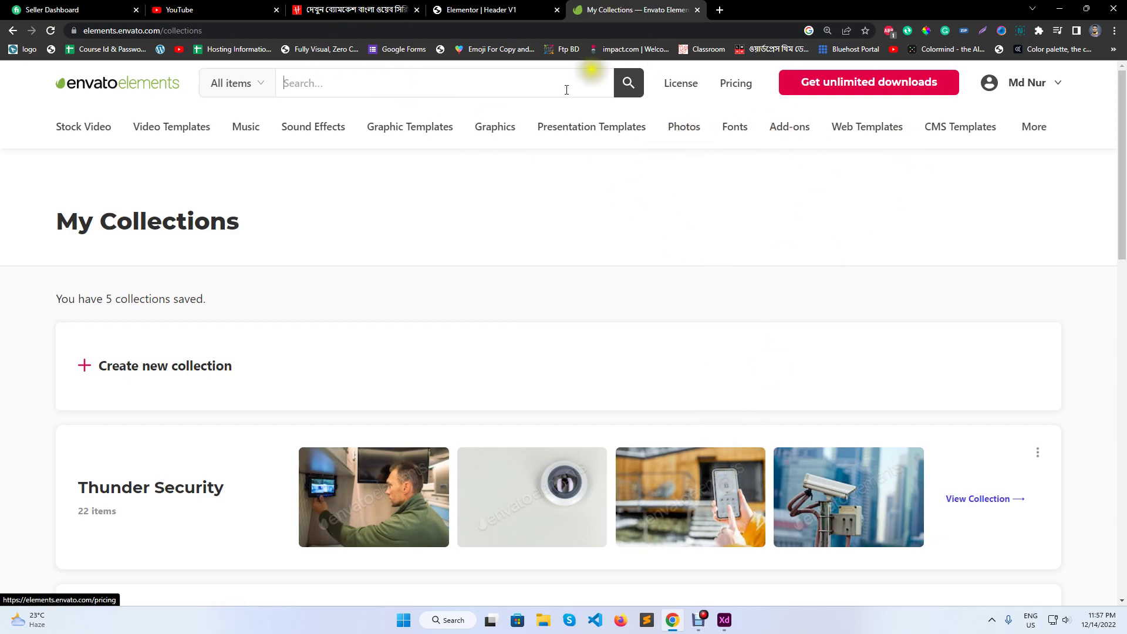
{"action": "left_click", "coordinate": [352, 90]}
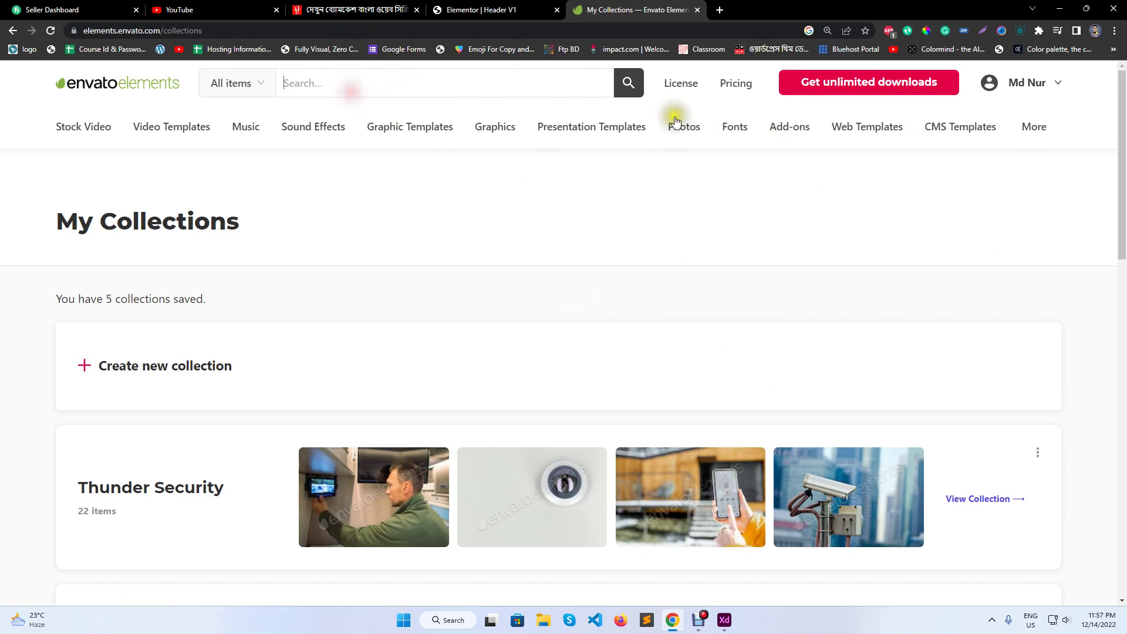
{"action": "left_click", "coordinate": [382, 82]}
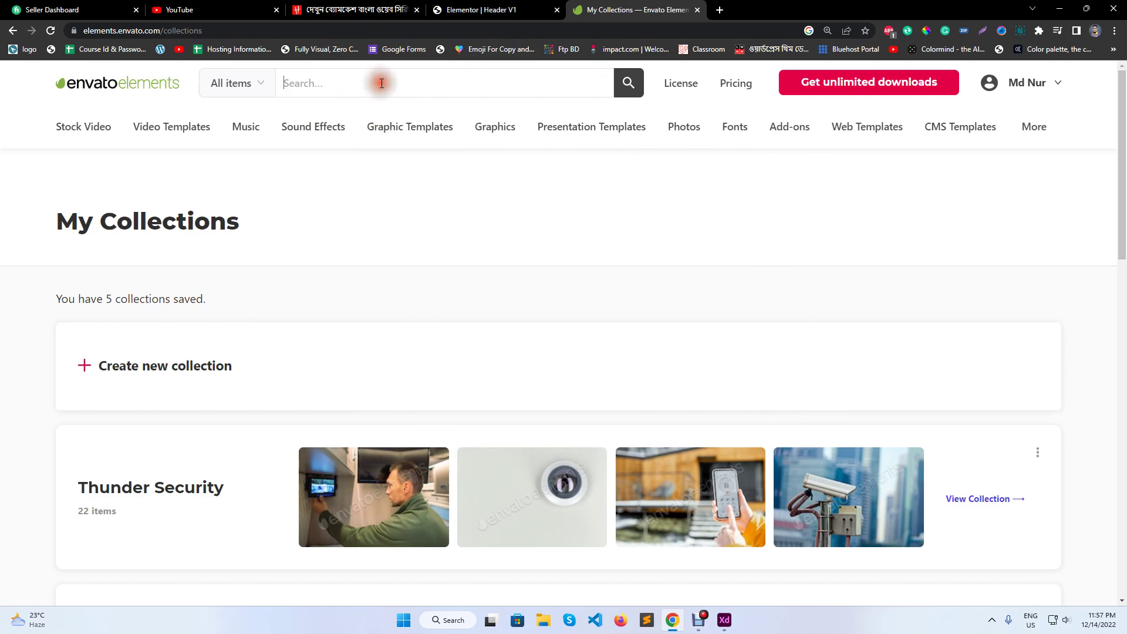
- Return to the Header V1 template, close the media library without choosing an image, view the editor's main menu, and save
{"action": "left_click", "coordinate": [494, 10]}
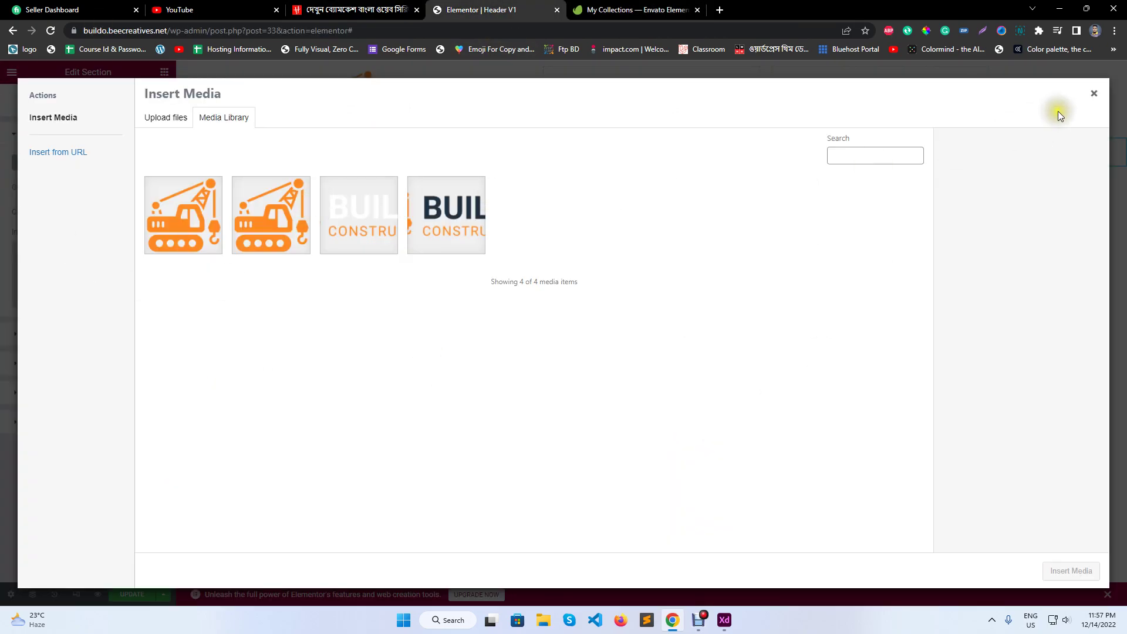
{"action": "left_click", "coordinate": [1093, 93]}
{"action": "left_click", "coordinate": [11, 71]}
{"action": "right_click", "coordinate": [64, 316]}
{"action": "right_click", "coordinate": [76, 296]}
{"action": "left_click", "coordinate": [16, 371]}
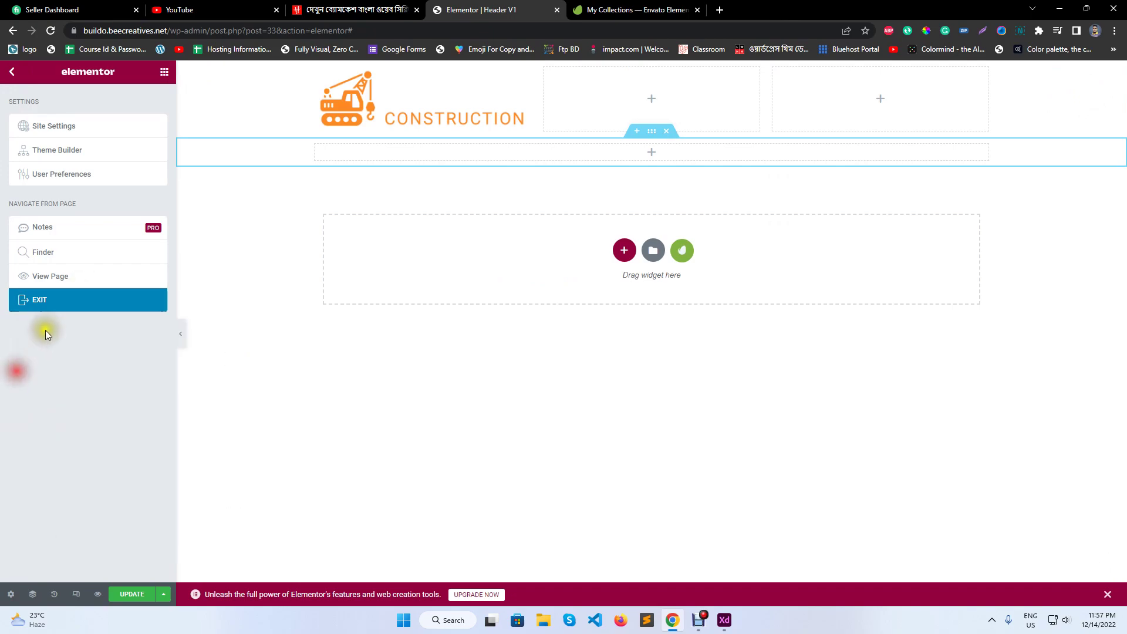
{"action": "left_click", "coordinate": [131, 595]}
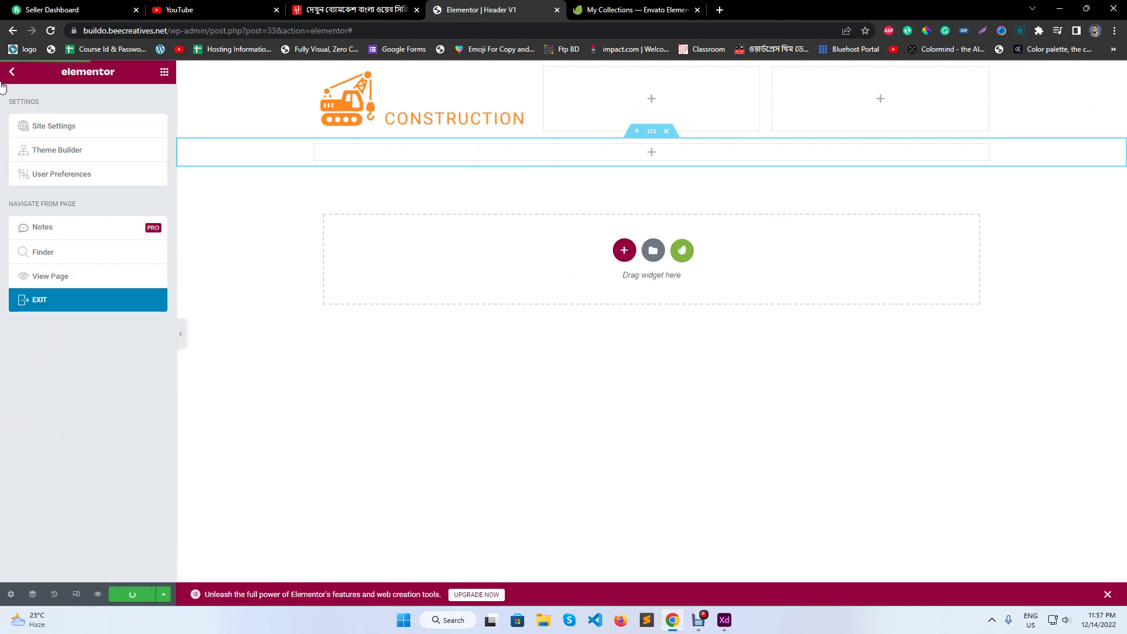
{"action": "left_click", "coordinate": [164, 30]}
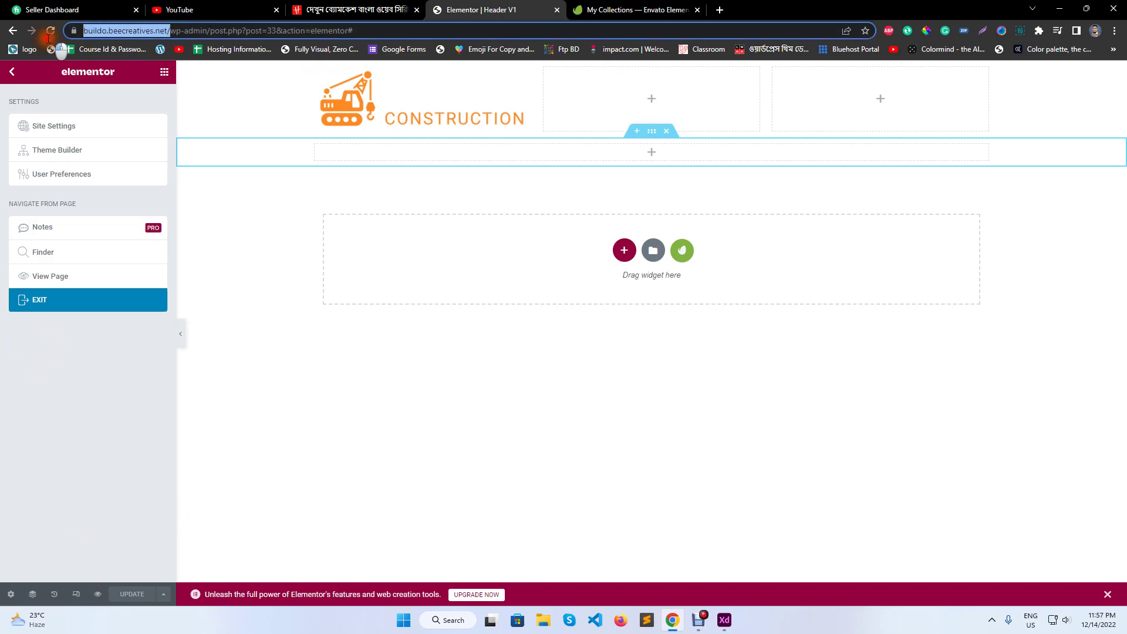
{"action": "left_click", "coordinate": [657, 10]}
{"action": "left_click", "coordinate": [720, 10]}
{"action": "type", "text": "https://buildo.beecreatives.net/"}
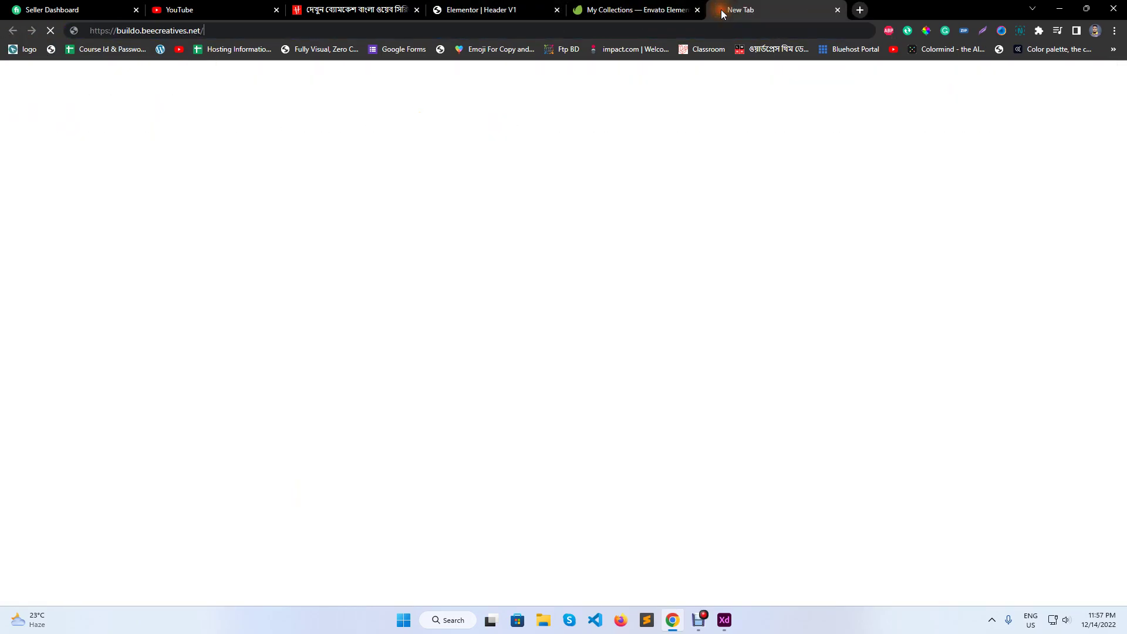
{"action": "key", "text": "Return"}
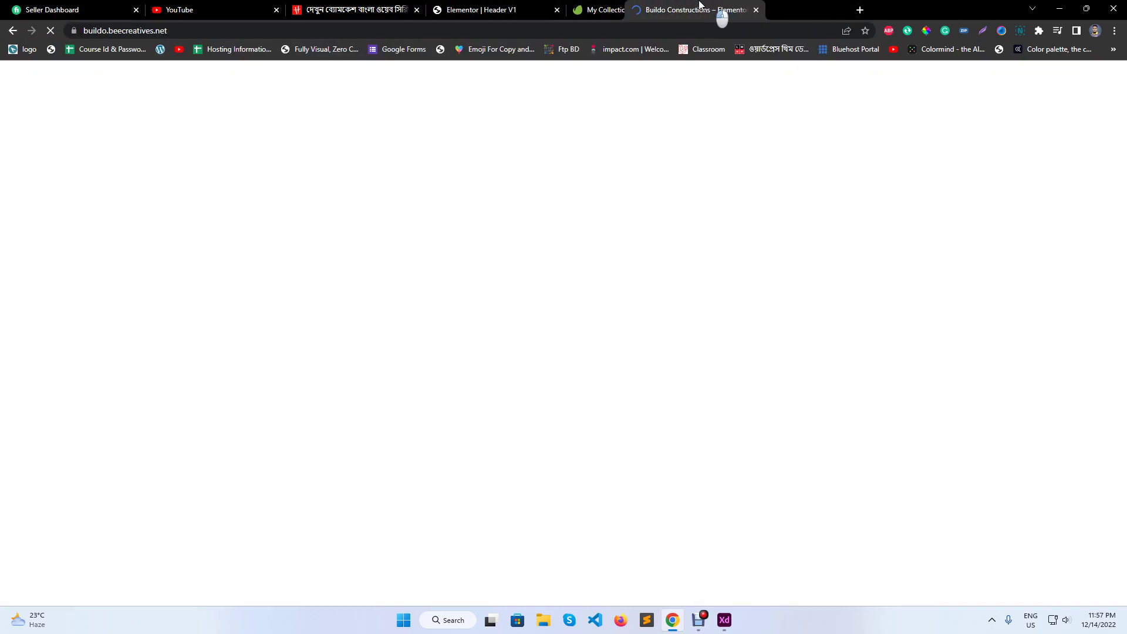
- Place the site's tab beside the Header V1 tab and open the Add Plugins page in its WordPress dashboard
{"action": "left_click_drag", "start_coordinate": [722, 10], "coordinate": [640, 10]}
{"action": "mouse_move", "coordinate": [59, 90]}
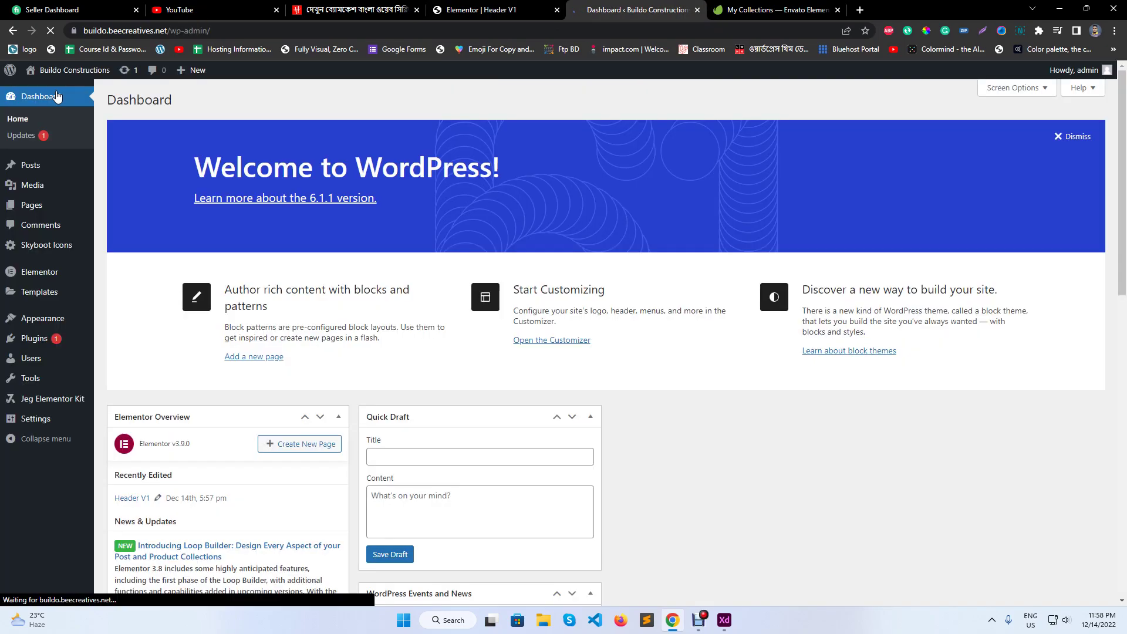
{"action": "mouse_move", "coordinate": [32, 357]}
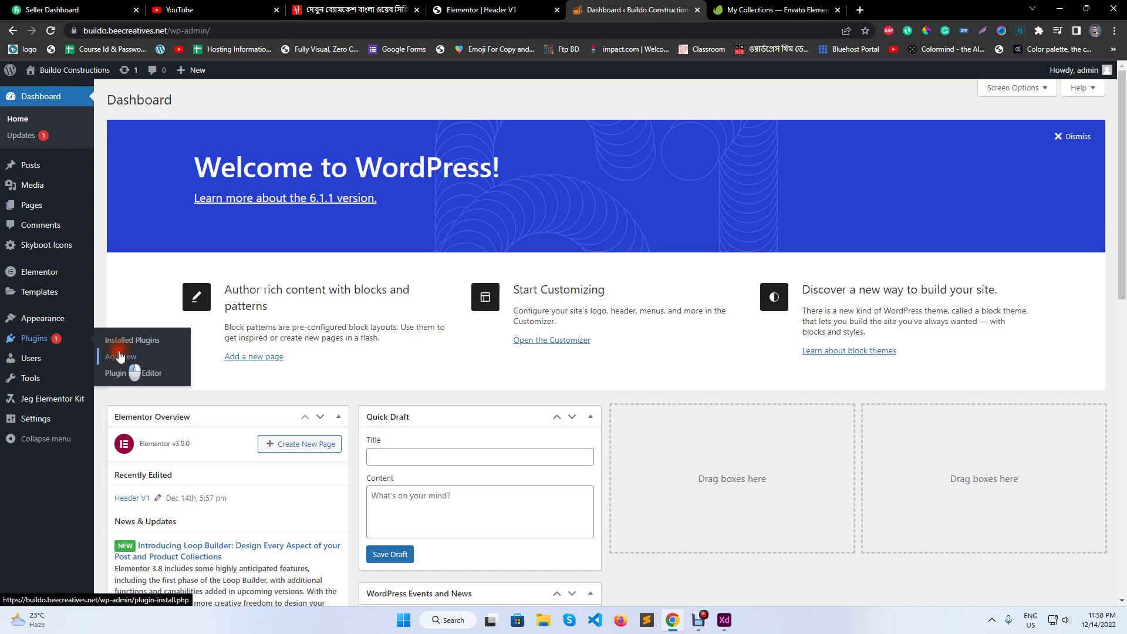
{"action": "left_click", "coordinate": [120, 357]}
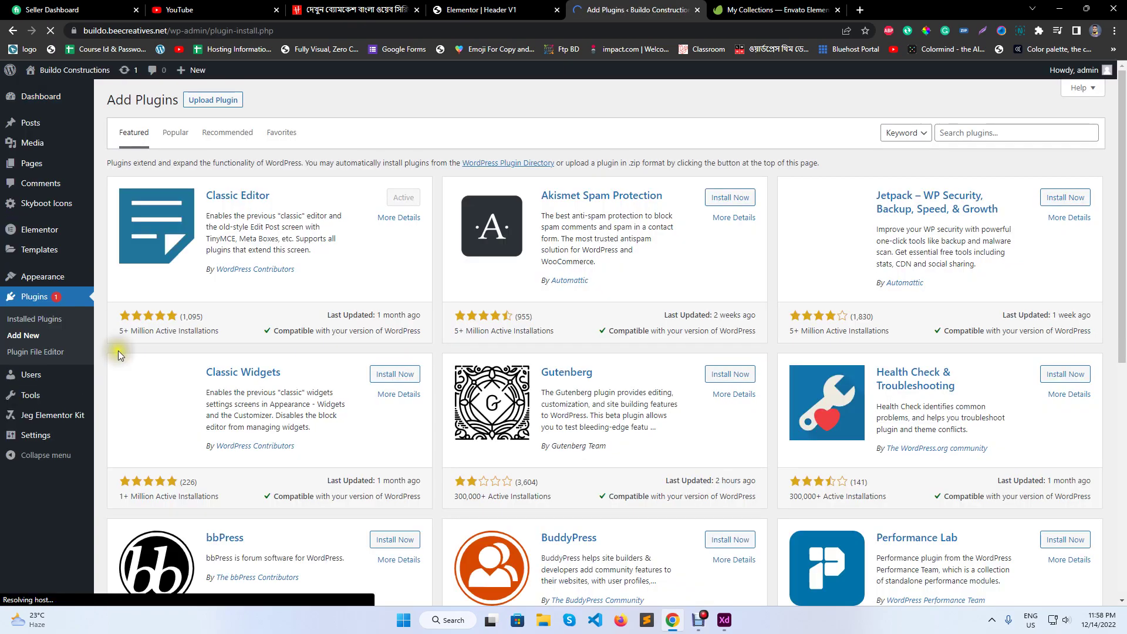
{"action": "left_click", "coordinate": [969, 134]}
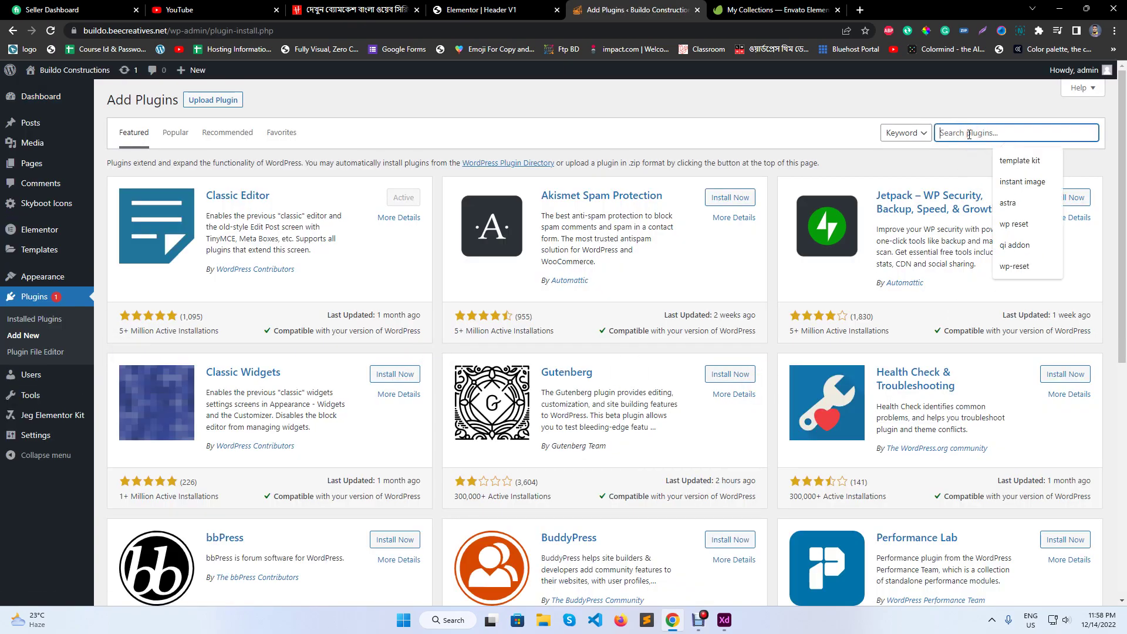
{"action": "type", "text": "envato e"}
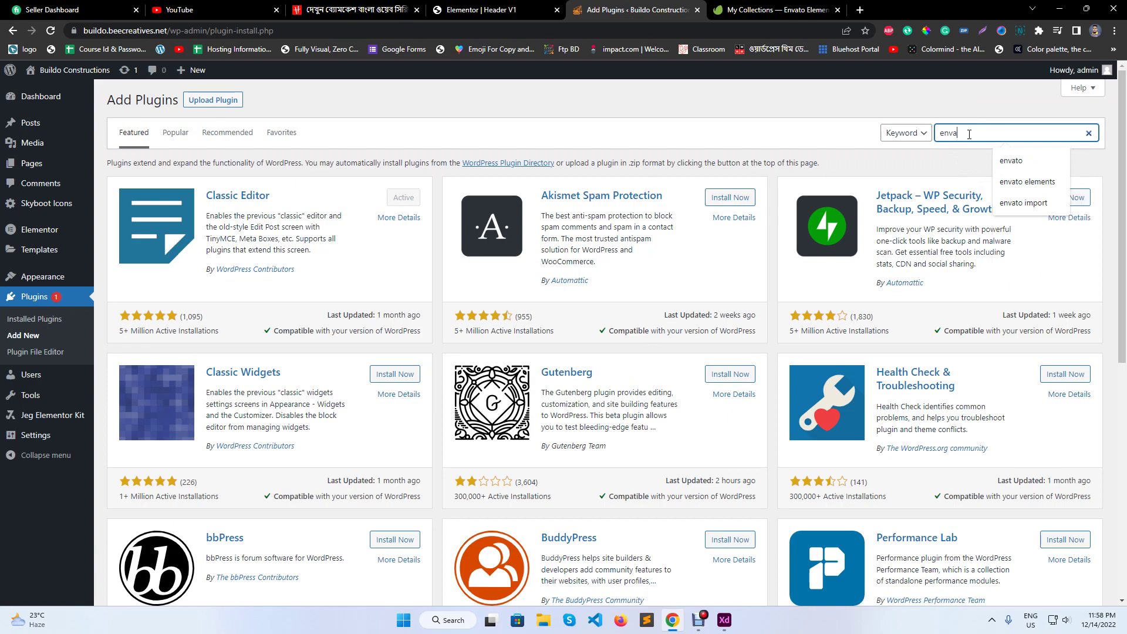
{"action": "key", "text": "BackSpace"}
{"action": "key", "text": "BackSpace"}
{"action": "key", "text": "BackSpace"}
{"action": "key", "text": "BackSpace"}
{"action": "key", "text": "BackSpace"}
{"action": "key", "text": "BackSpace"}
{"action": "key", "text": "BackSpace"}
{"action": "key", "text": "BackSpace"}
{"action": "key", "text": "BackSpace"}
{"action": "left_click", "coordinate": [665, 120]}
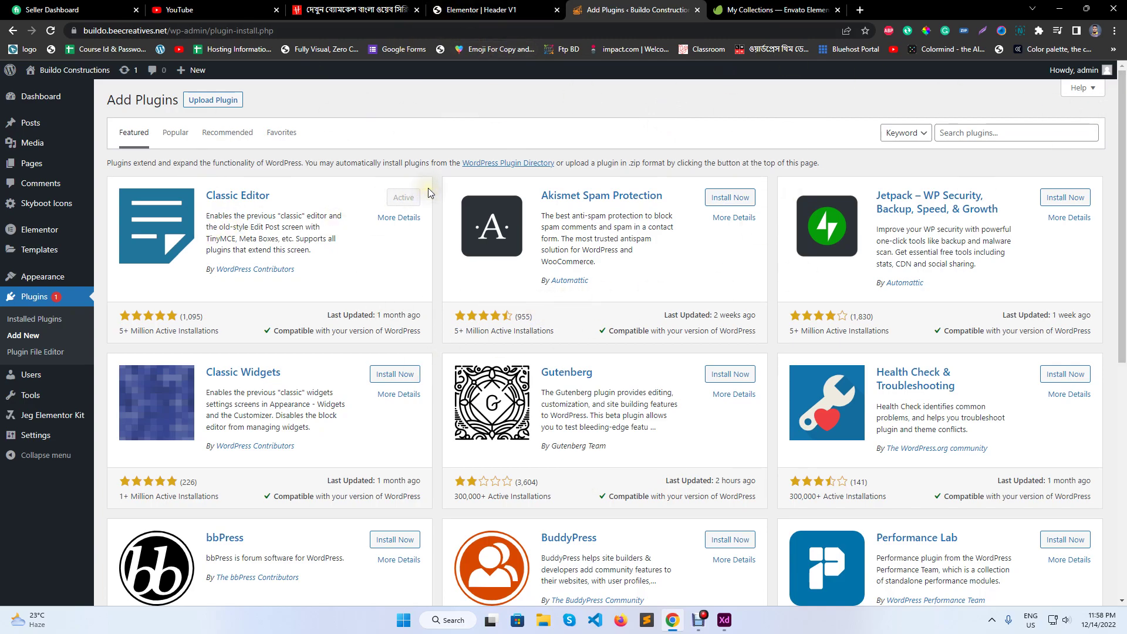
- Check the open Envato Elements collections page and return to the Header V1 template
{"action": "key", "text": "ctrl+shift+Tab"}
{"action": "key", "text": "ctrl+Tab"}
{"action": "key", "text": "ctrl+Tab"}
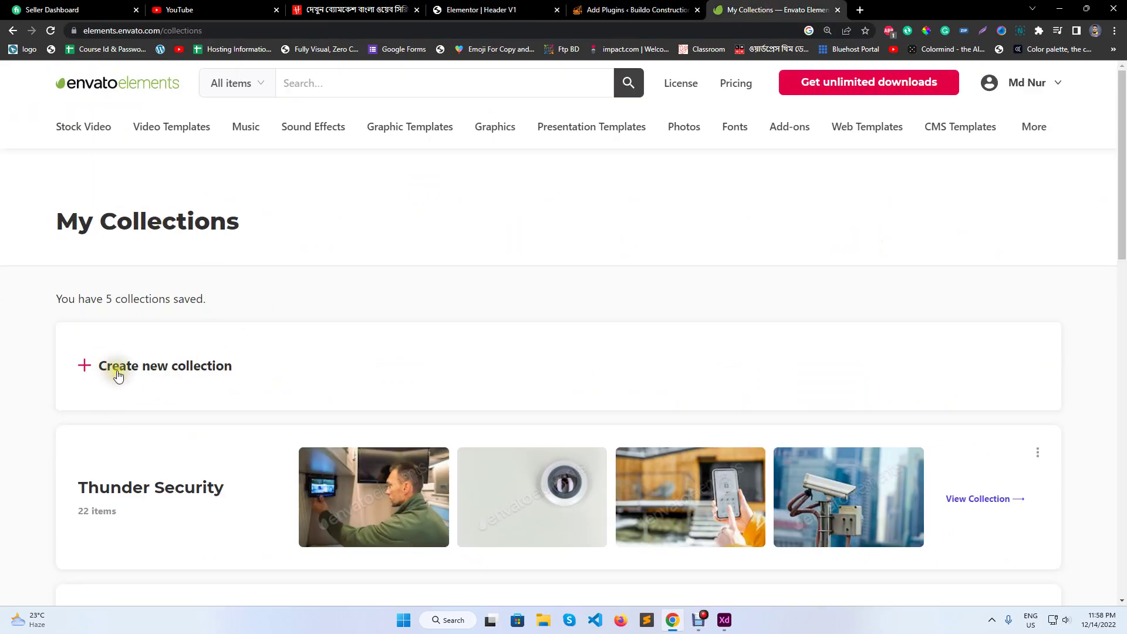
{"action": "left_click", "coordinate": [513, 10]}
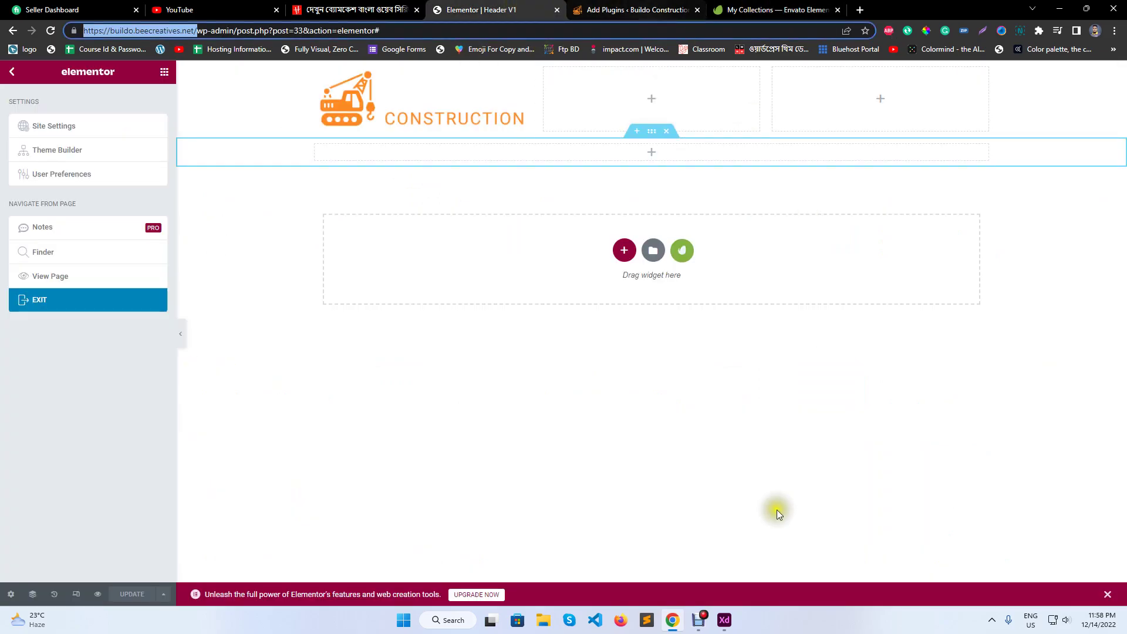
{"action": "left_click", "coordinate": [700, 625]}
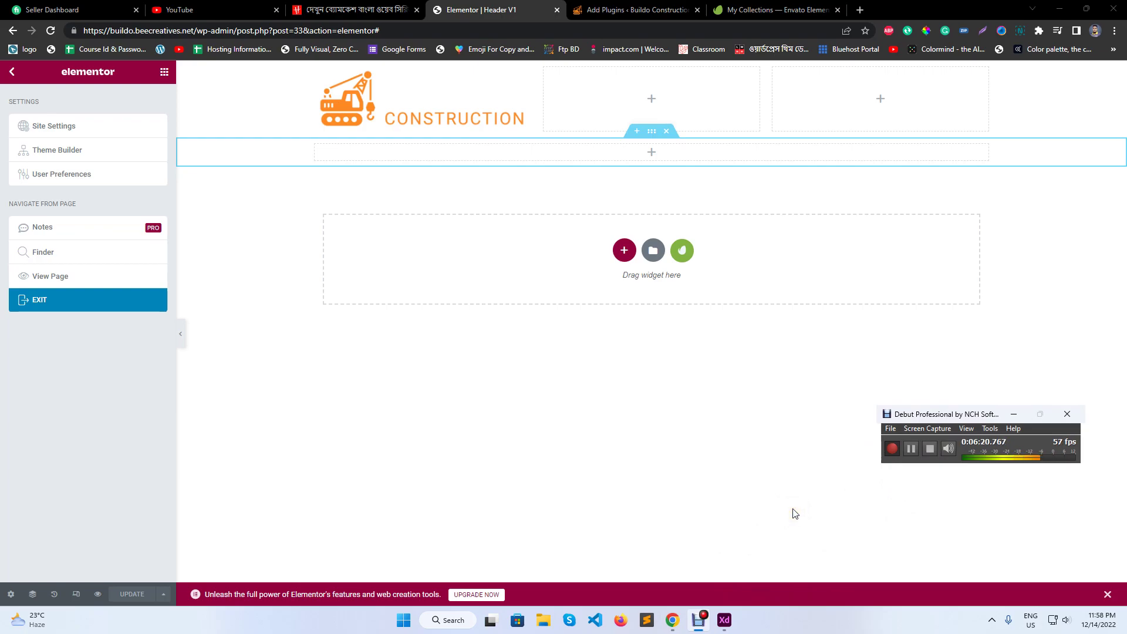
{"action": "left_click", "coordinate": [911, 458]}
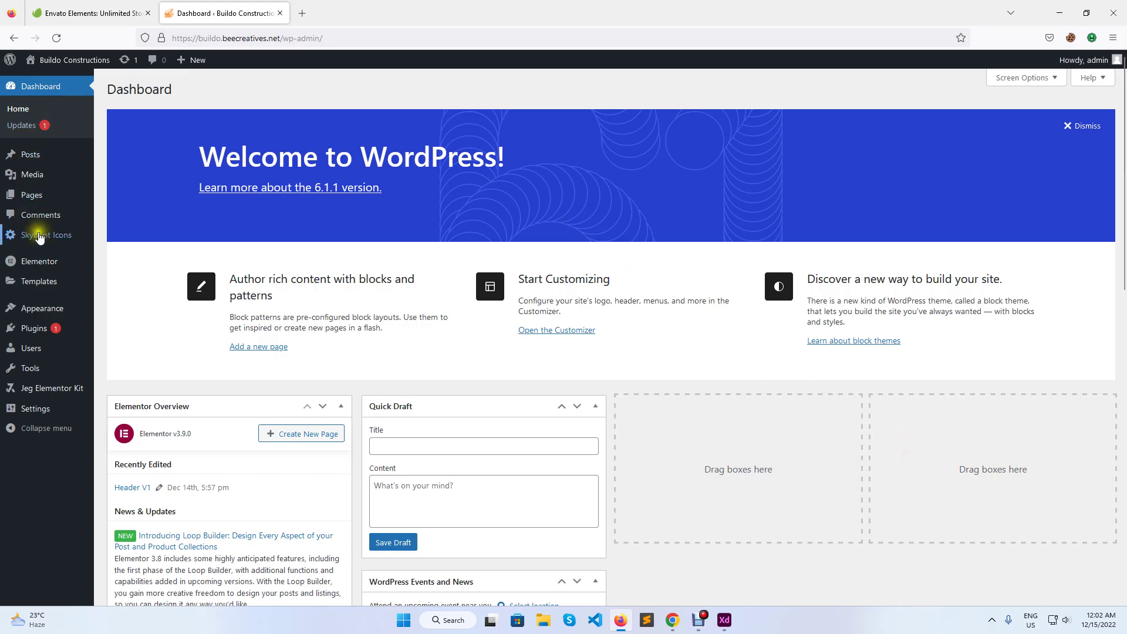
- Switch to Firefox, open the WordPress Add Plugins page, and search the plugins for "envato elements"
{"action": "left_click", "coordinate": [92, 9]}
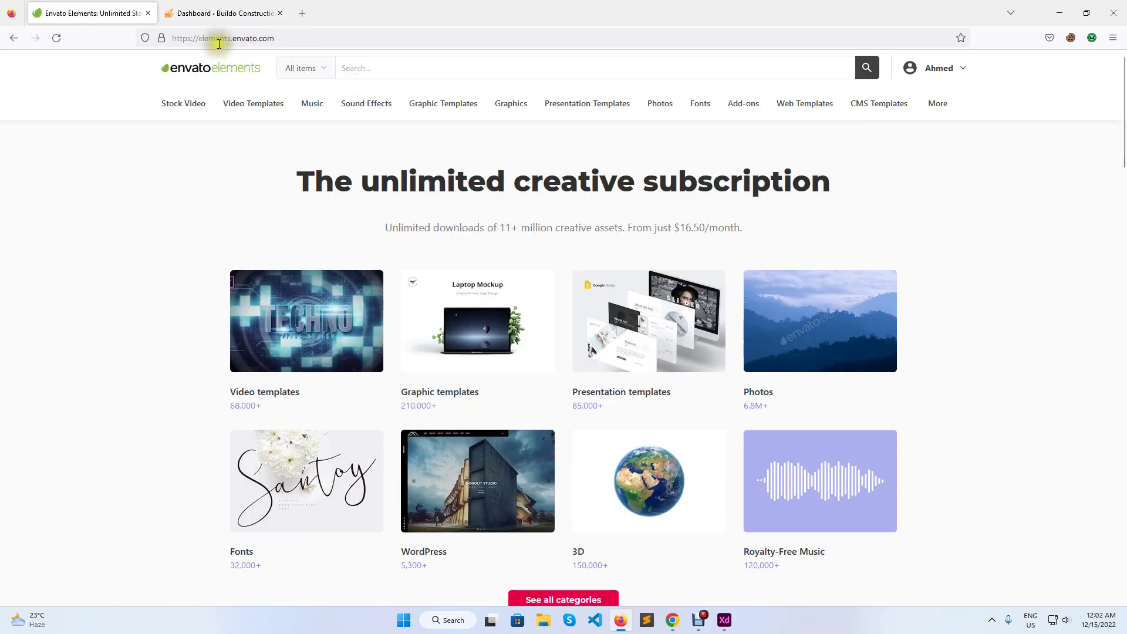
{"action": "left_click", "coordinate": [220, 11]}
{"action": "mouse_move", "coordinate": [57, 333]}
{"action": "left_click", "coordinate": [130, 348]}
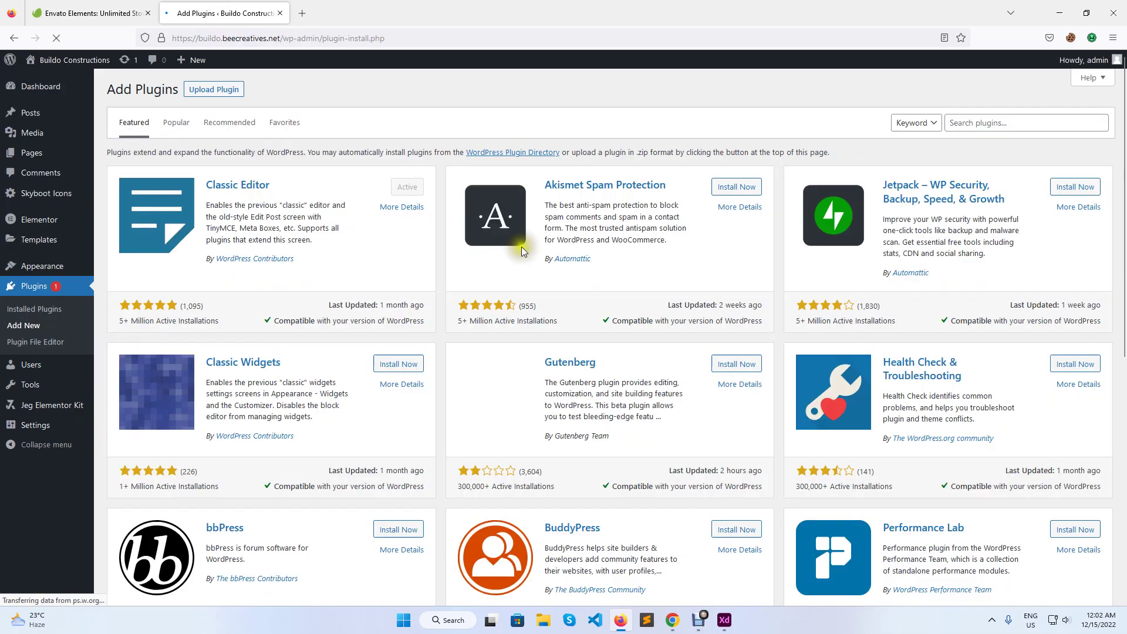
{"action": "left_click", "coordinate": [981, 122]}
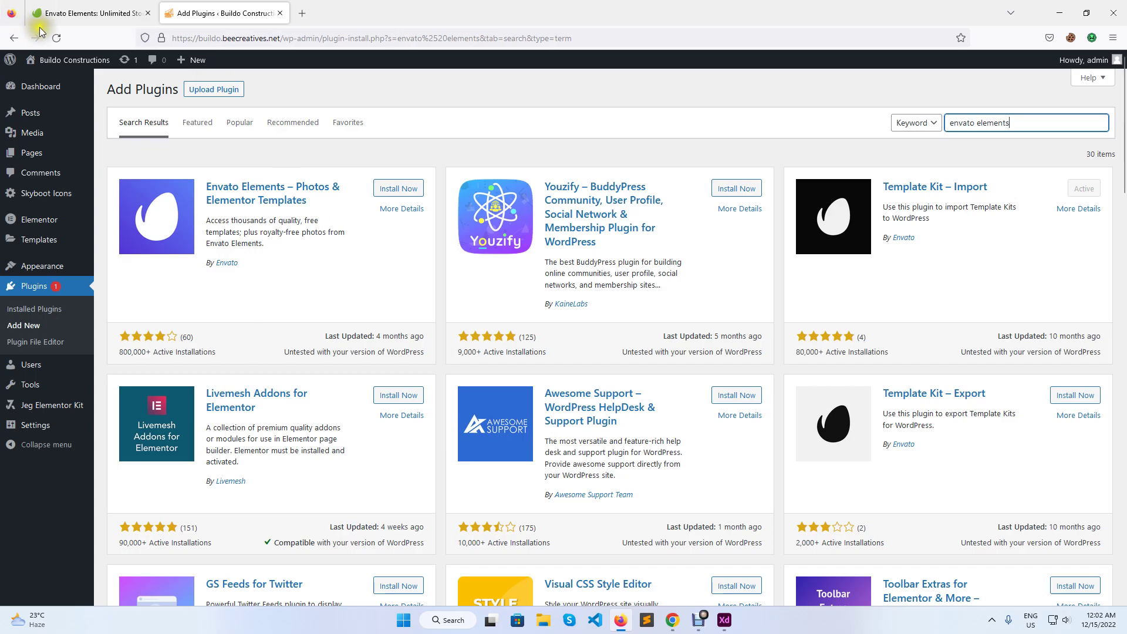
- Close the Add Plugins tab and search the Envato Elements Photos category for "constructions"
{"action": "left_click", "coordinate": [59, 13]}
{"action": "left_click", "coordinate": [247, 13]}
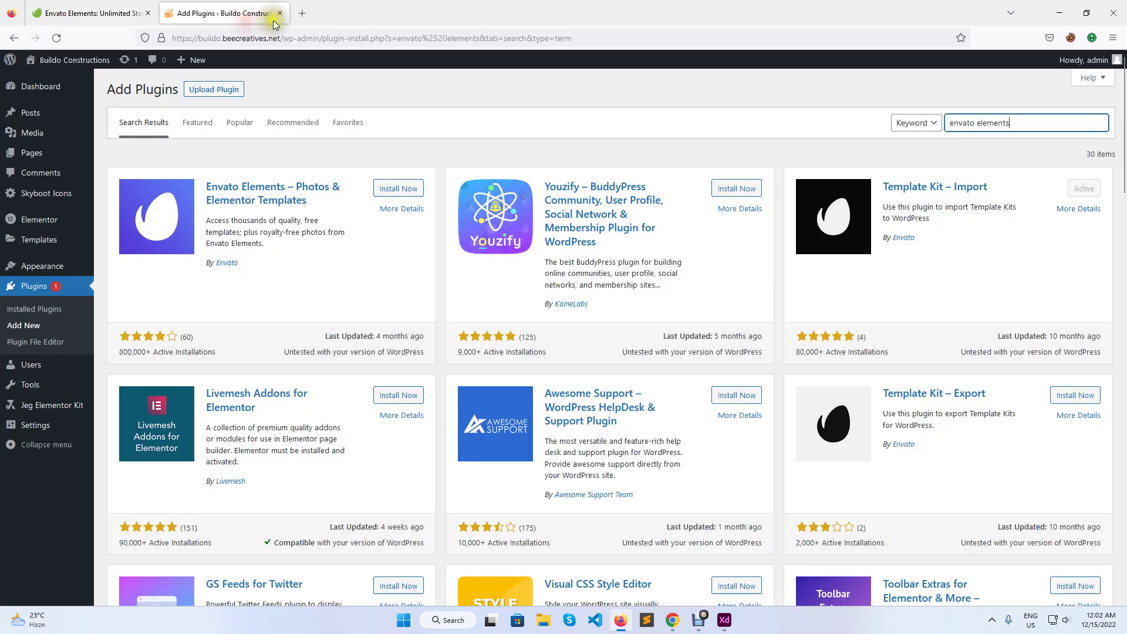
{"action": "left_click", "coordinate": [281, 14]}
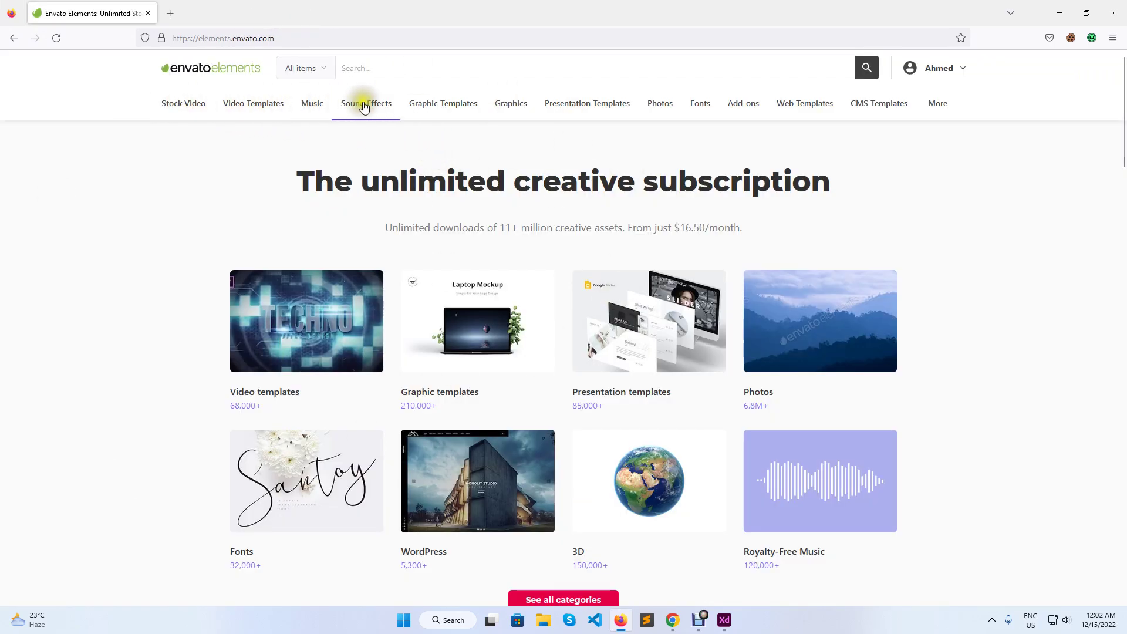
{"action": "mouse_move", "coordinate": [669, 110]}
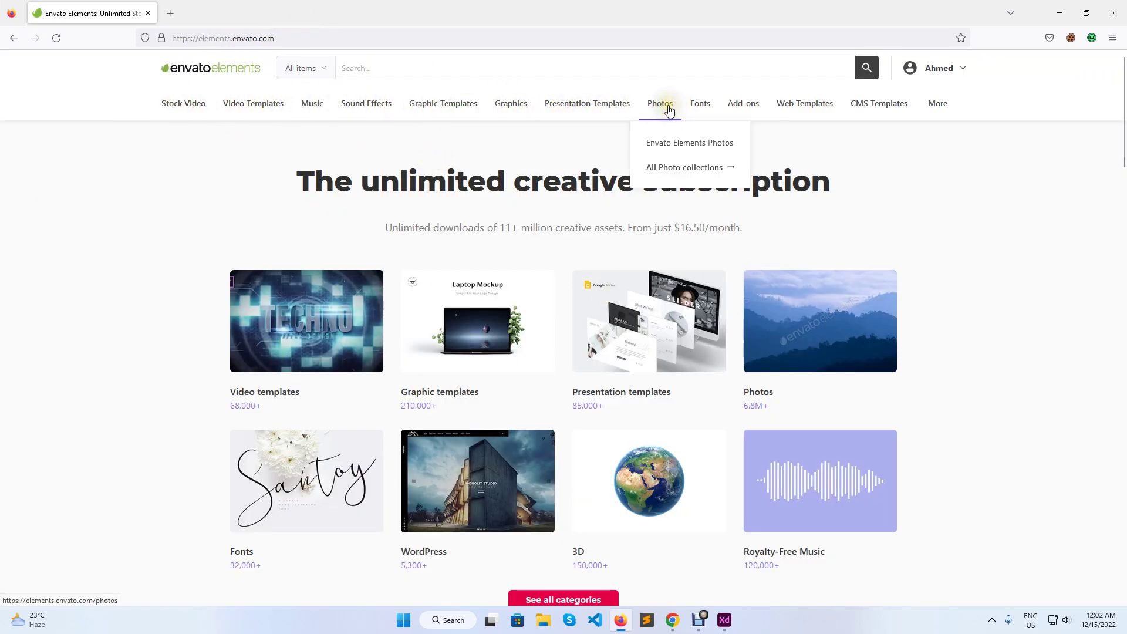
{"action": "left_click", "coordinate": [673, 147]}
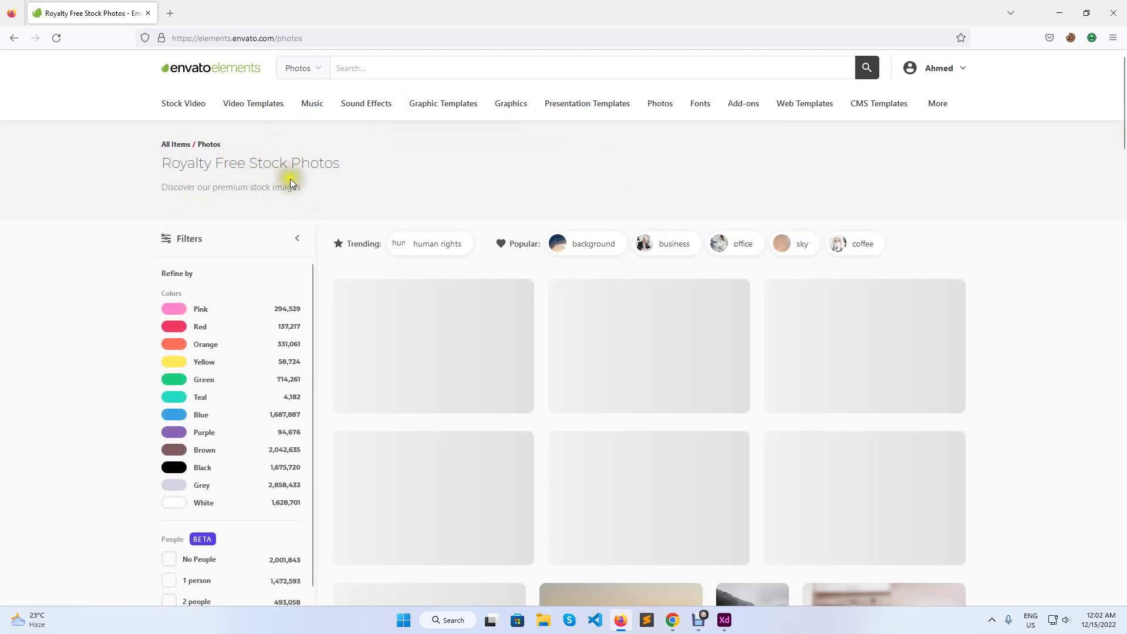
{"action": "left_click", "coordinate": [461, 66]}
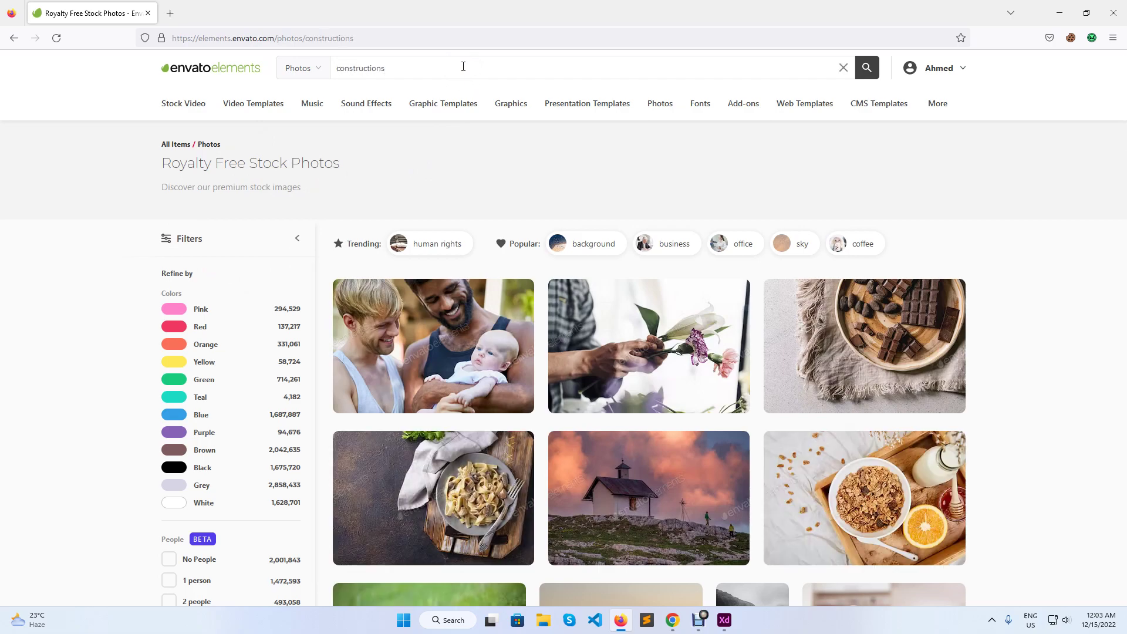
- Examine the photos used in the XD home page design and the Header V1 template, and return to the Envato photo results
{"action": "left_click", "coordinate": [723, 631]}
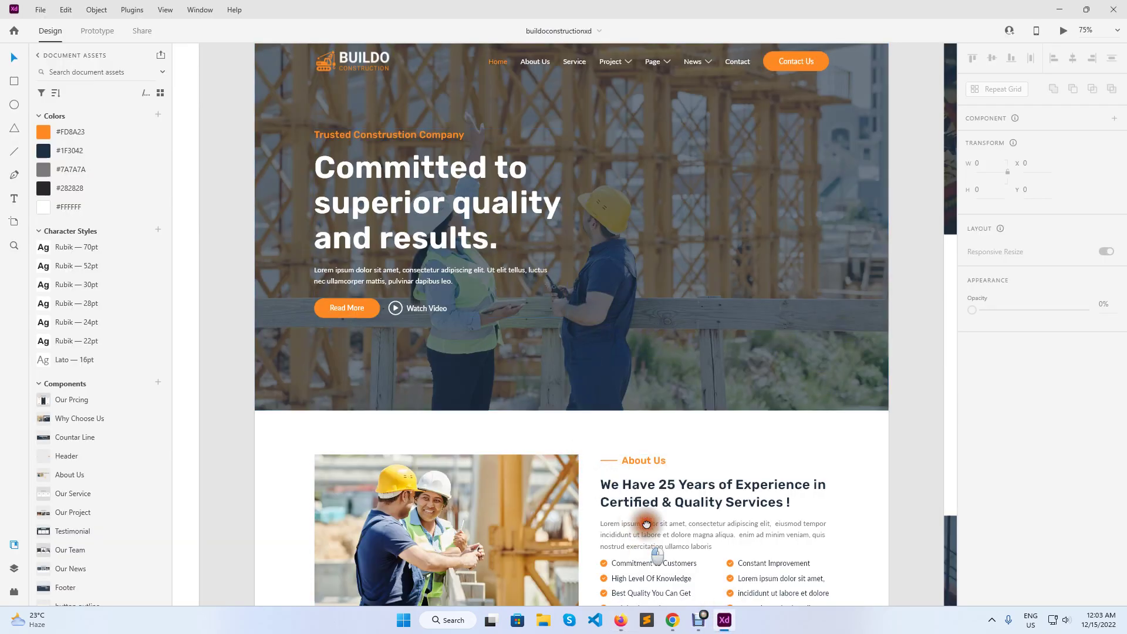
{"action": "scroll", "coordinate": [594, 303], "scroll_direction": "down", "scroll_amount": 8}
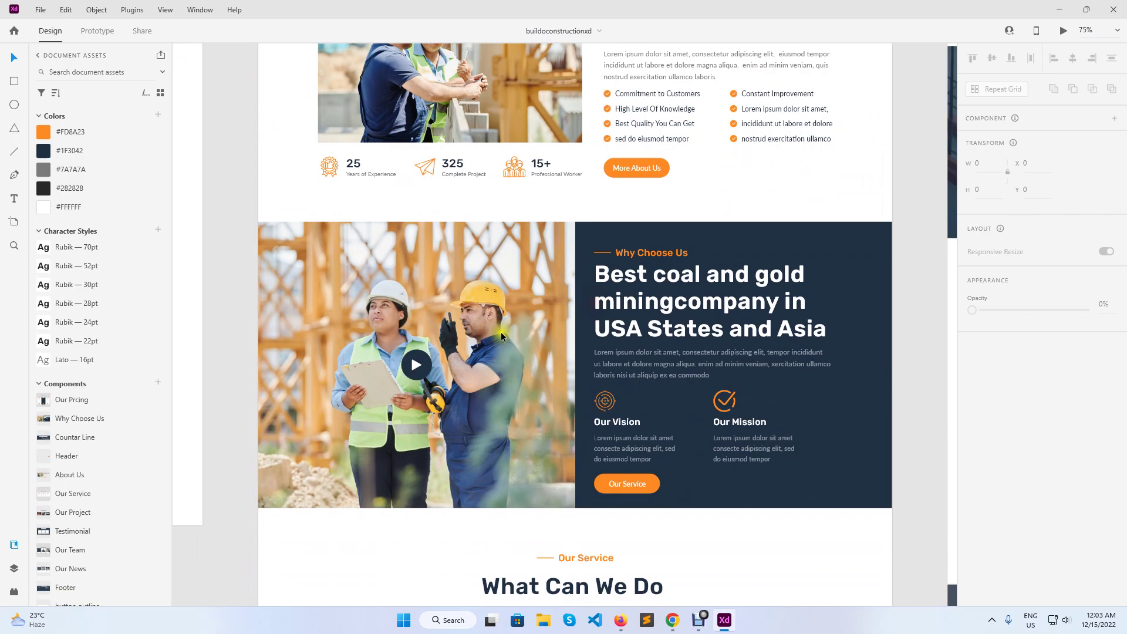
{"action": "left_click", "coordinate": [672, 620]}
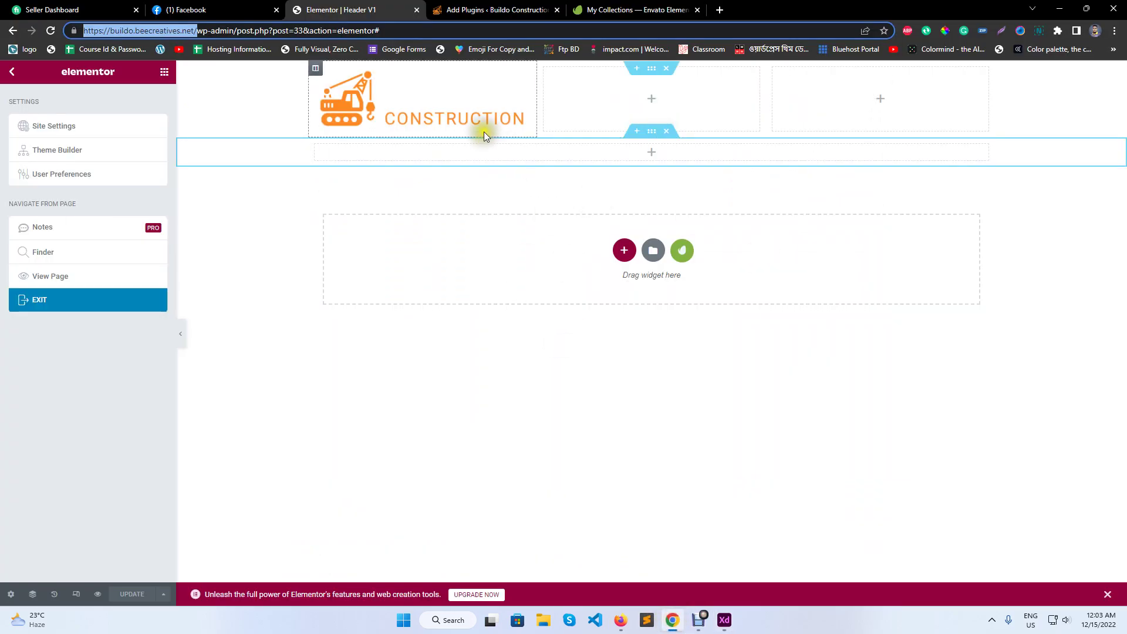
{"action": "left_click", "coordinate": [626, 625]}
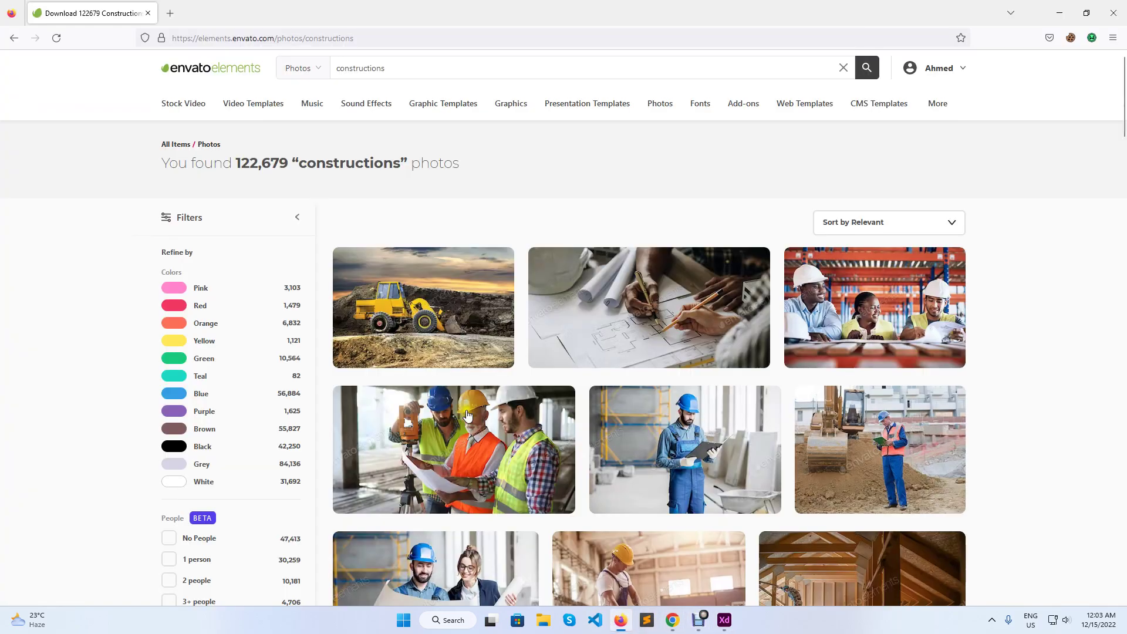
- Save the industrial portrait of the male and female construction workers to a new collection named "Buildo"
{"action": "scroll", "coordinate": [663, 385], "scroll_direction": "down", "scroll_amount": 5}
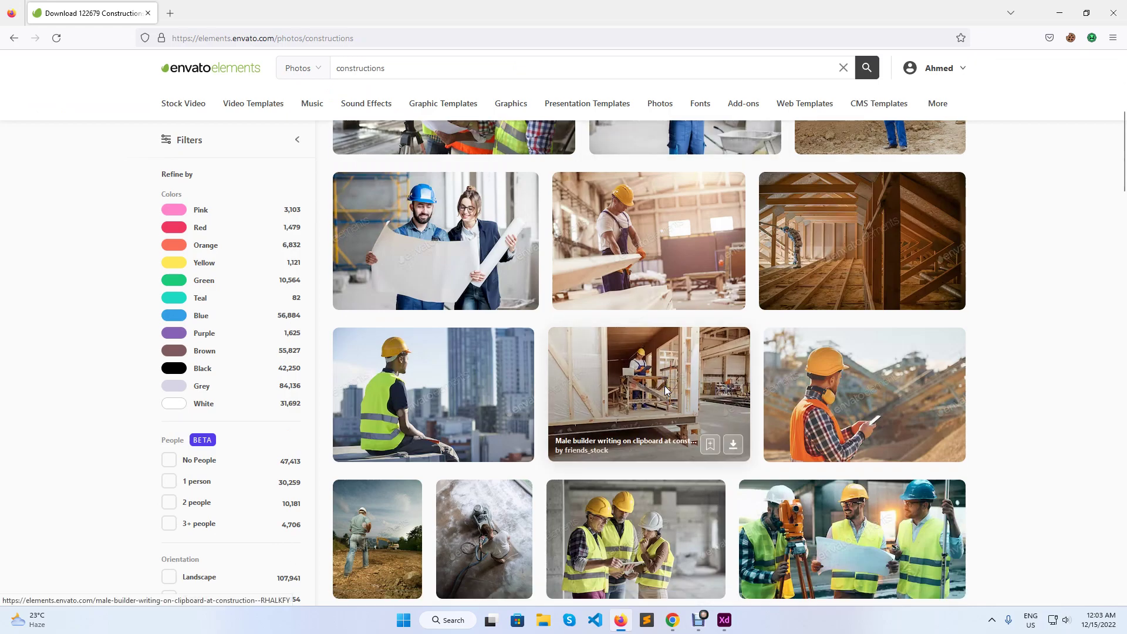
{"action": "scroll", "coordinate": [810, 427], "scroll_direction": "down", "scroll_amount": 4}
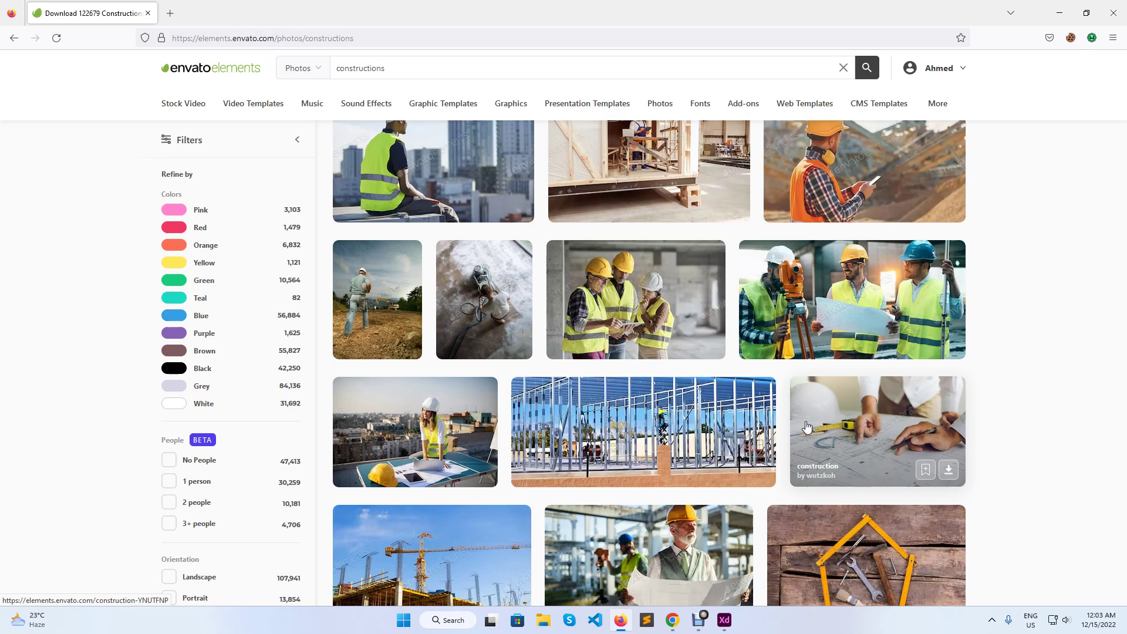
{"action": "scroll", "coordinate": [744, 427], "scroll_direction": "down", "scroll_amount": 6}
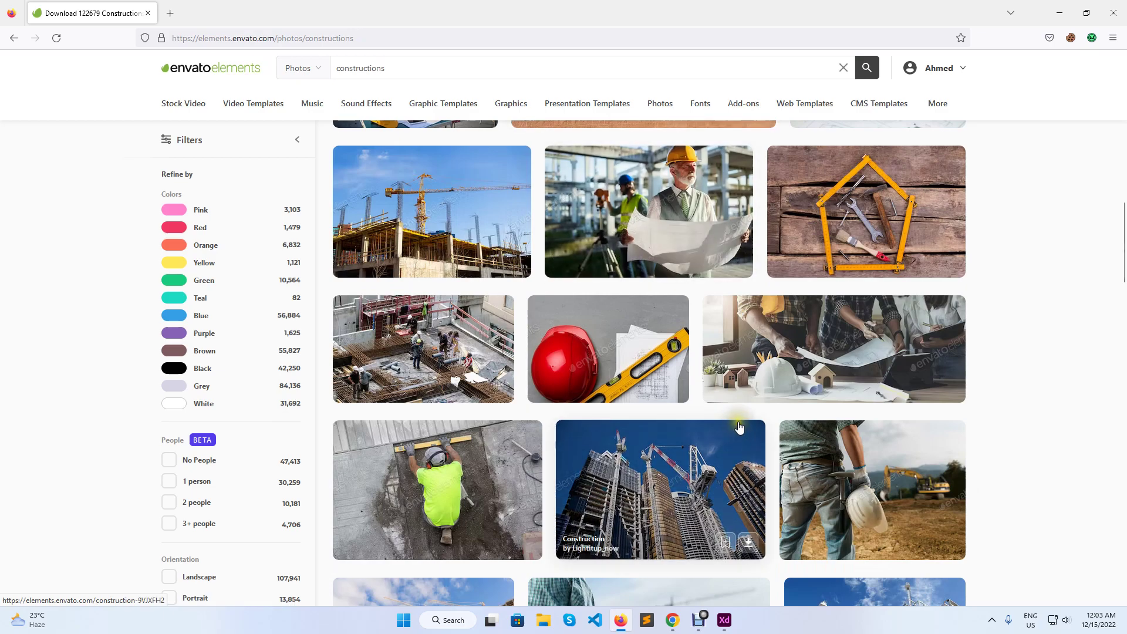
{"action": "scroll", "coordinate": [741, 427], "scroll_direction": "down", "scroll_amount": 10}
{"action": "scroll", "coordinate": [740, 427], "scroll_direction": "down", "scroll_amount": 6}
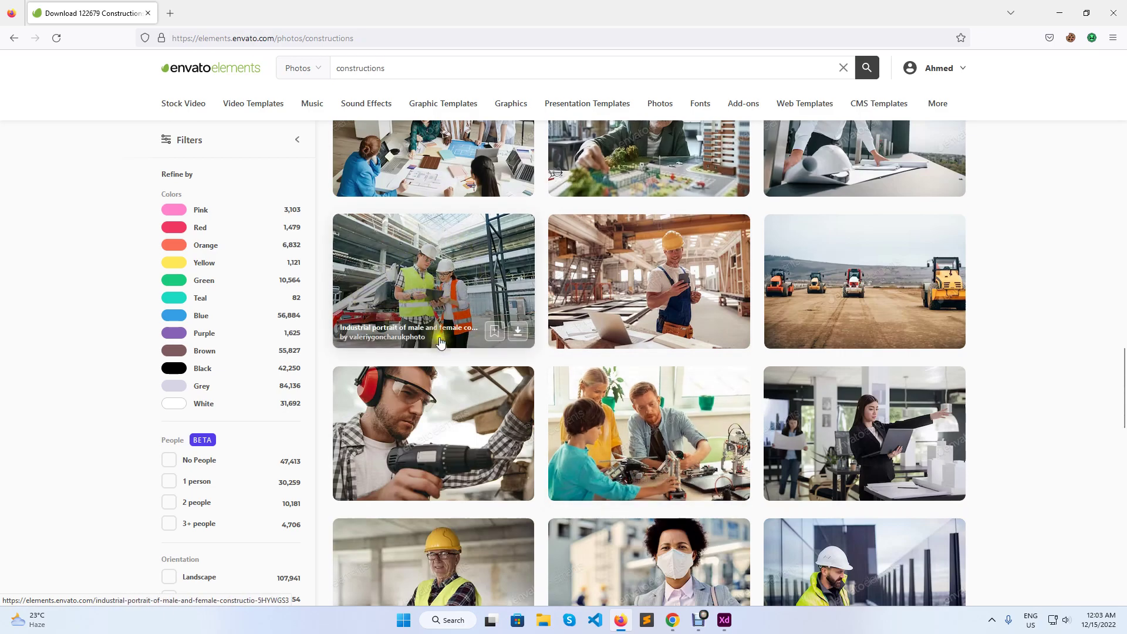
{"action": "left_click", "coordinate": [497, 331]}
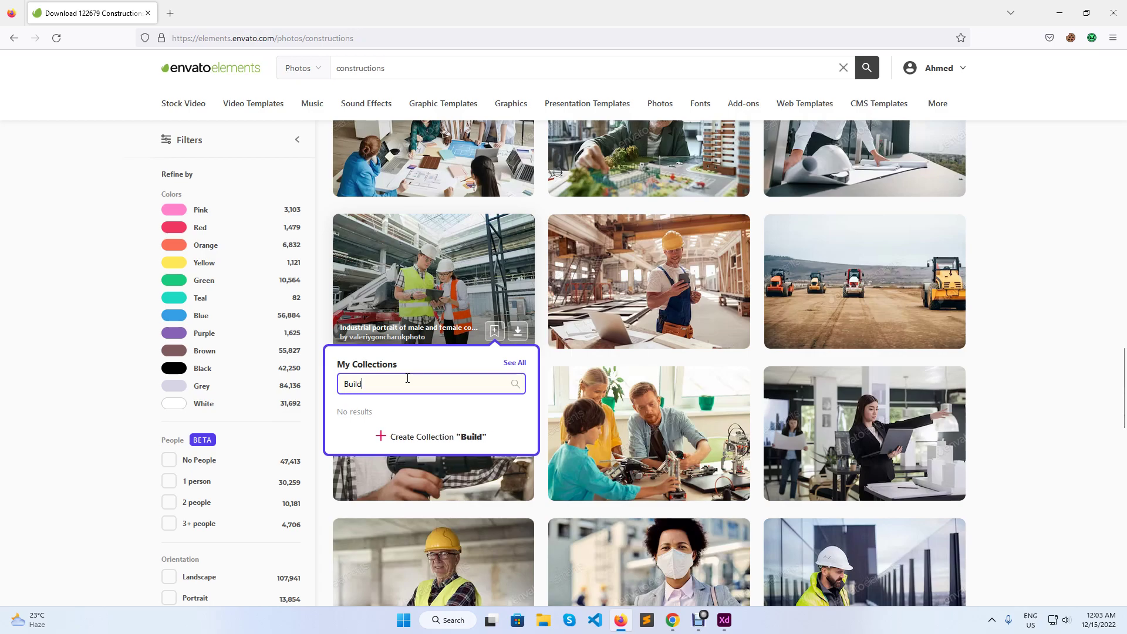
{"action": "type", "text": "Buildo"}
{"action": "left_click", "coordinate": [396, 428]}
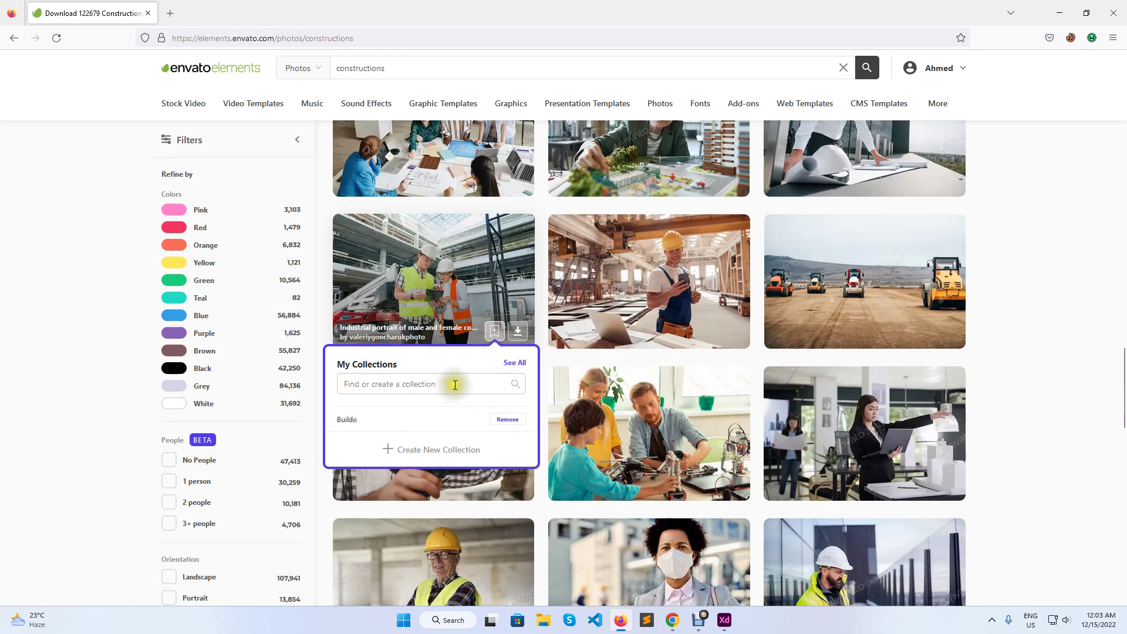
{"action": "left_click", "coordinate": [1011, 441]}
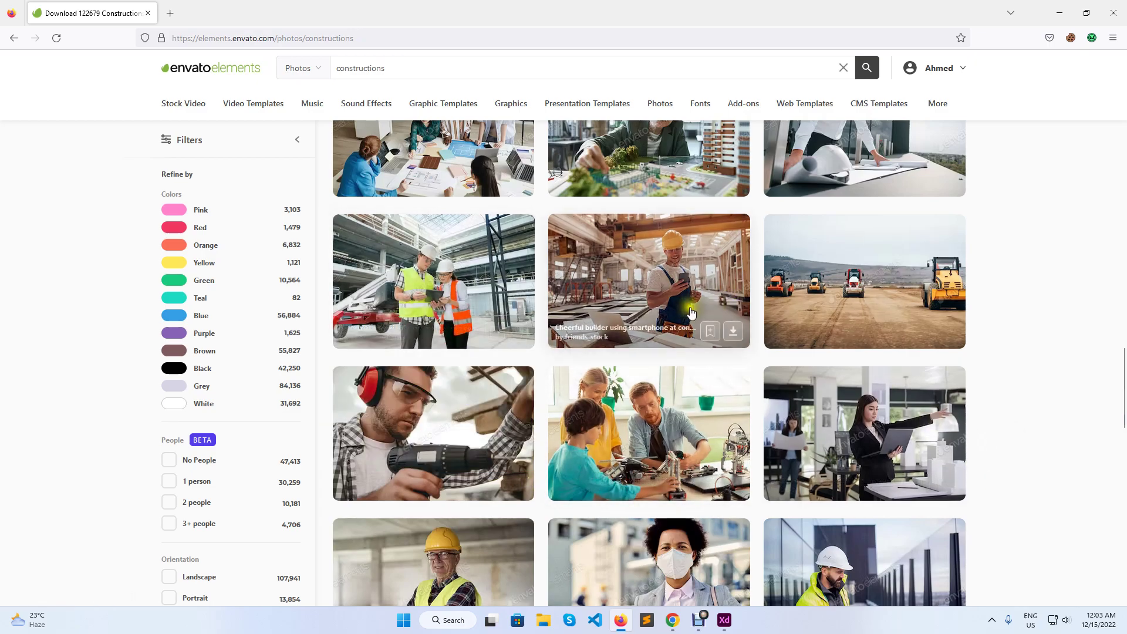
- Add the cheerful builder using a smartphone and the woman construction engineer photos to the Buildo collection
{"action": "left_click", "coordinate": [710, 331]}
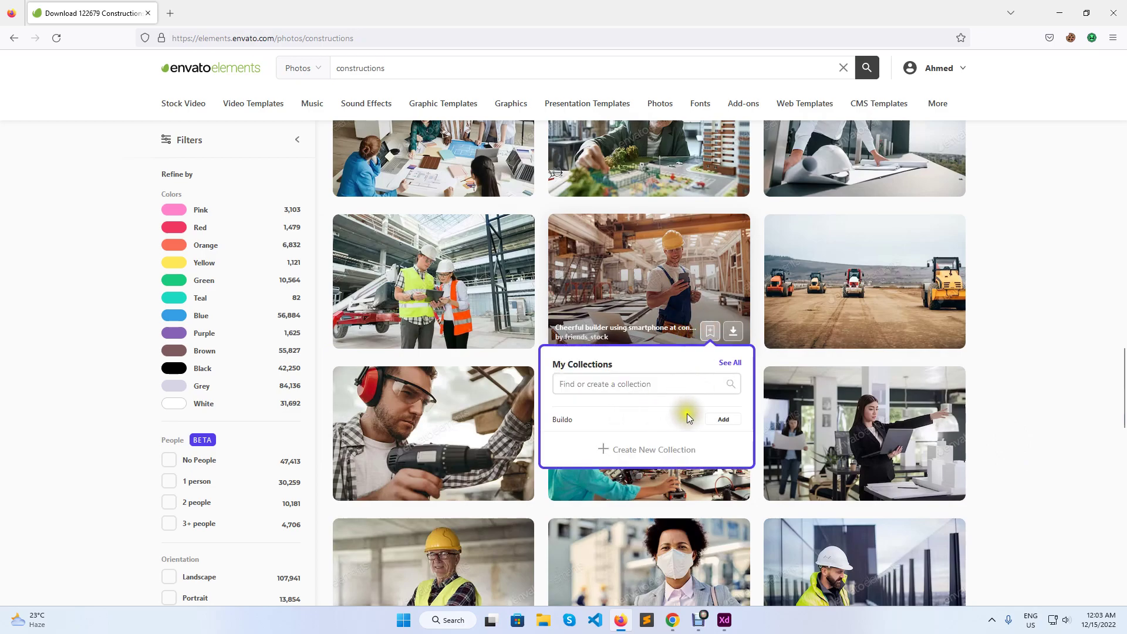
{"action": "scroll", "coordinate": [1062, 422], "scroll_direction": "down", "scroll_amount": 5}
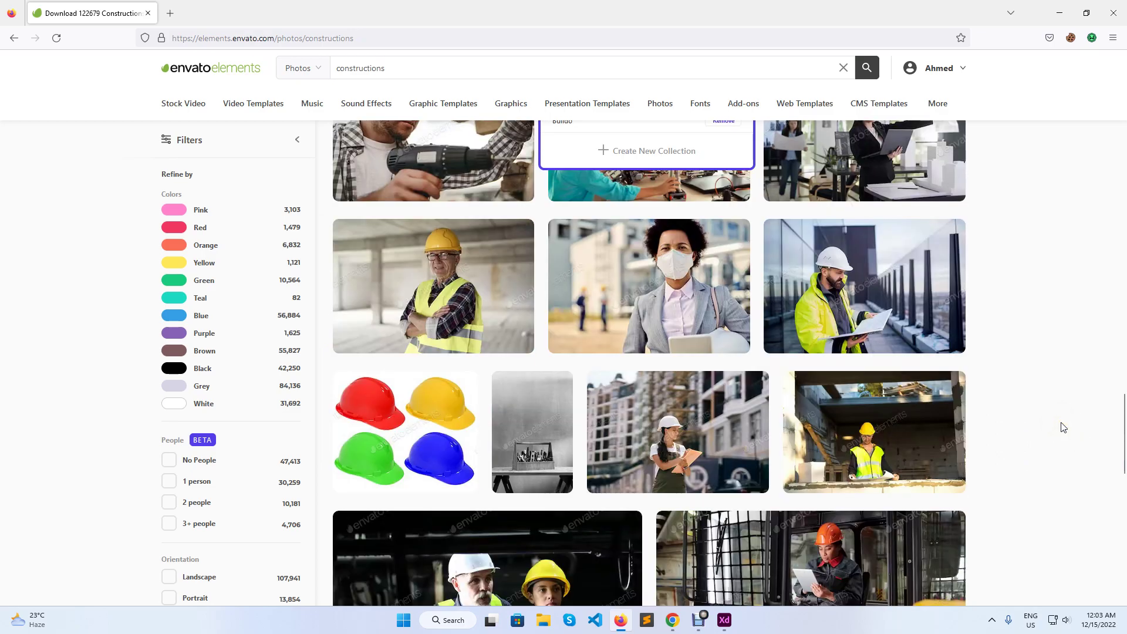
{"action": "scroll", "coordinate": [646, 353], "scroll_direction": "down", "scroll_amount": 4}
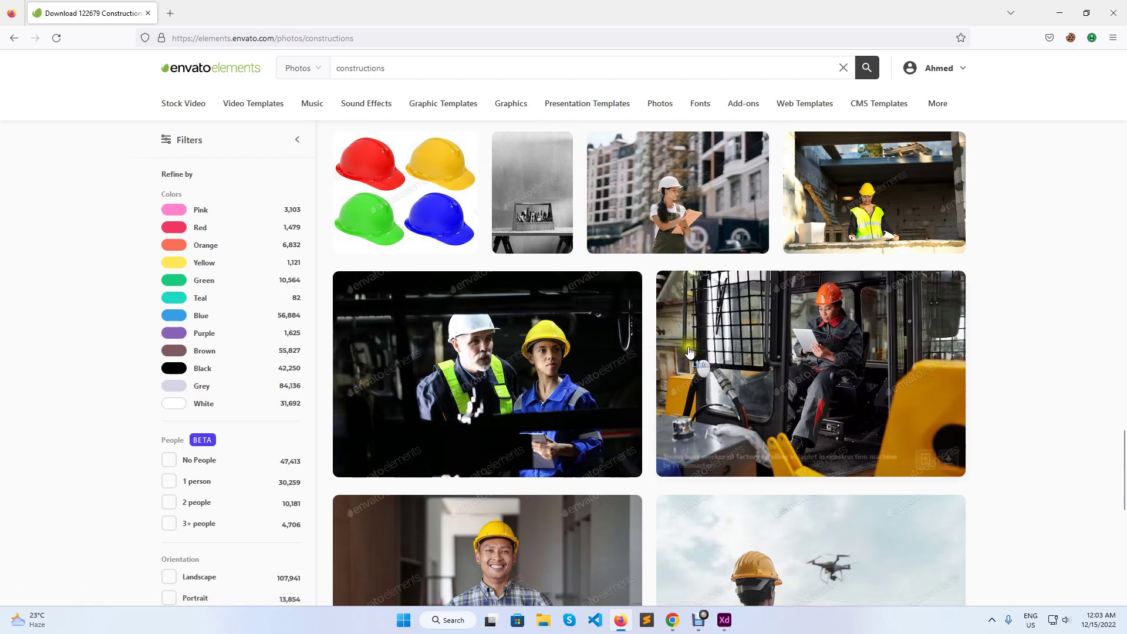
{"action": "scroll", "coordinate": [693, 329], "scroll_direction": "up", "scroll_amount": 1}
{"action": "left_click", "coordinate": [729, 294]}
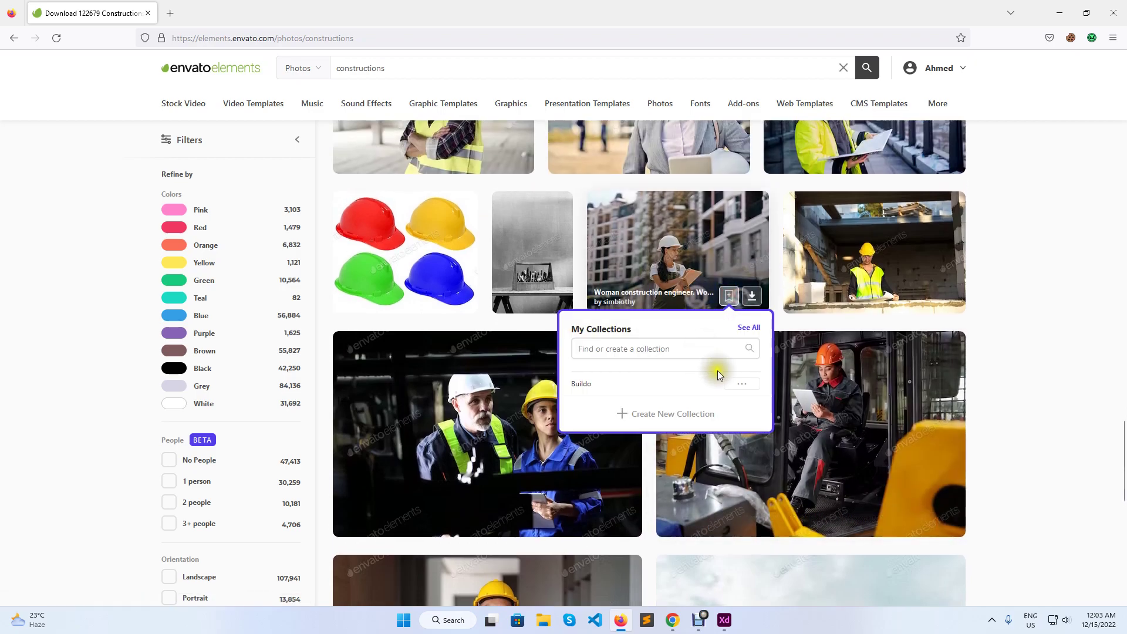
- Look through the remaining photos and go to page 2 of the "constructions" results
{"action": "scroll", "coordinate": [810, 391], "scroll_direction": "down", "scroll_amount": 5}
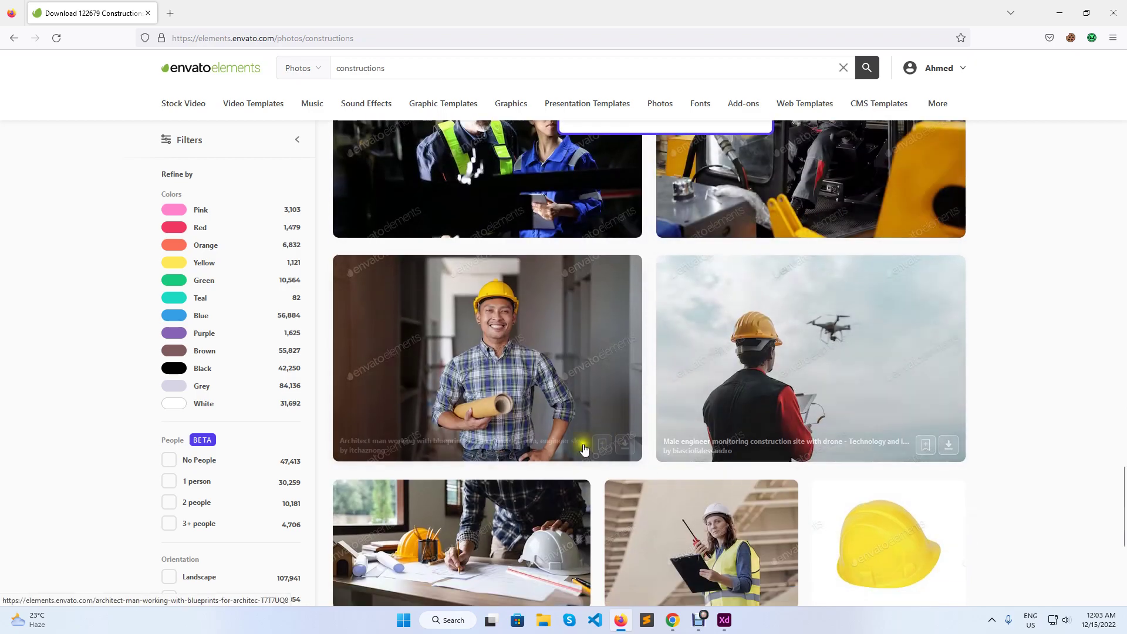
{"action": "scroll", "coordinate": [631, 451], "scroll_direction": "down", "scroll_amount": 4}
{"action": "left_click", "coordinate": [635, 414]}
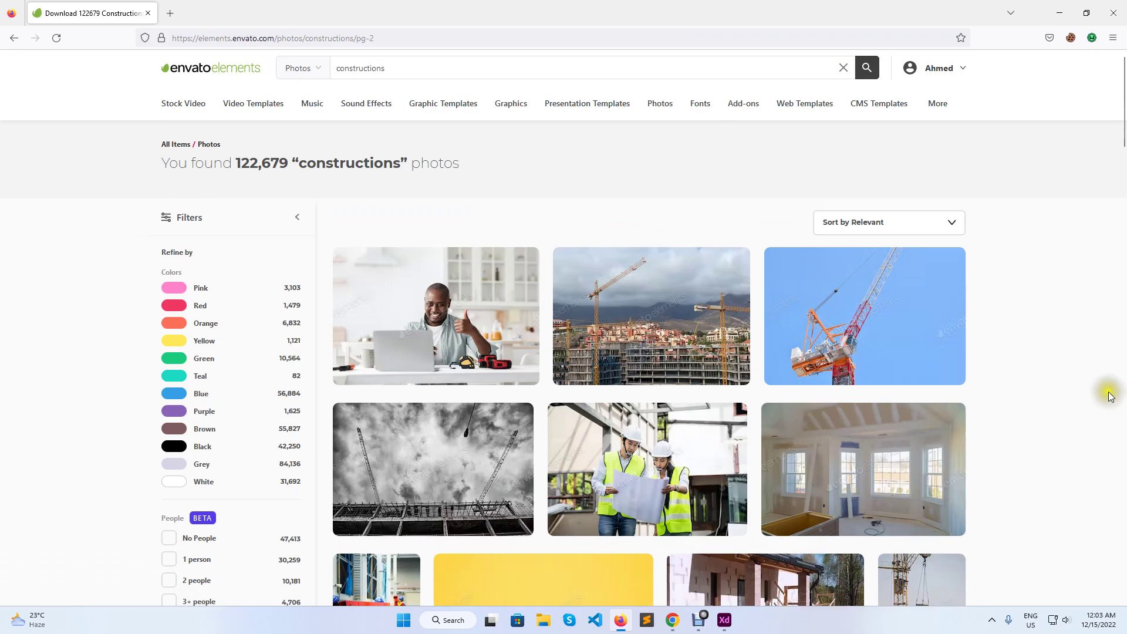
- Add the Asian colleague workers holding a drawing and the construction site with tower cranes photos to the Buildo collection
{"action": "scroll", "coordinate": [1100, 390], "scroll_direction": "down", "scroll_amount": 5}
{"action": "scroll", "coordinate": [665, 318], "scroll_direction": "up", "scroll_amount": 1}
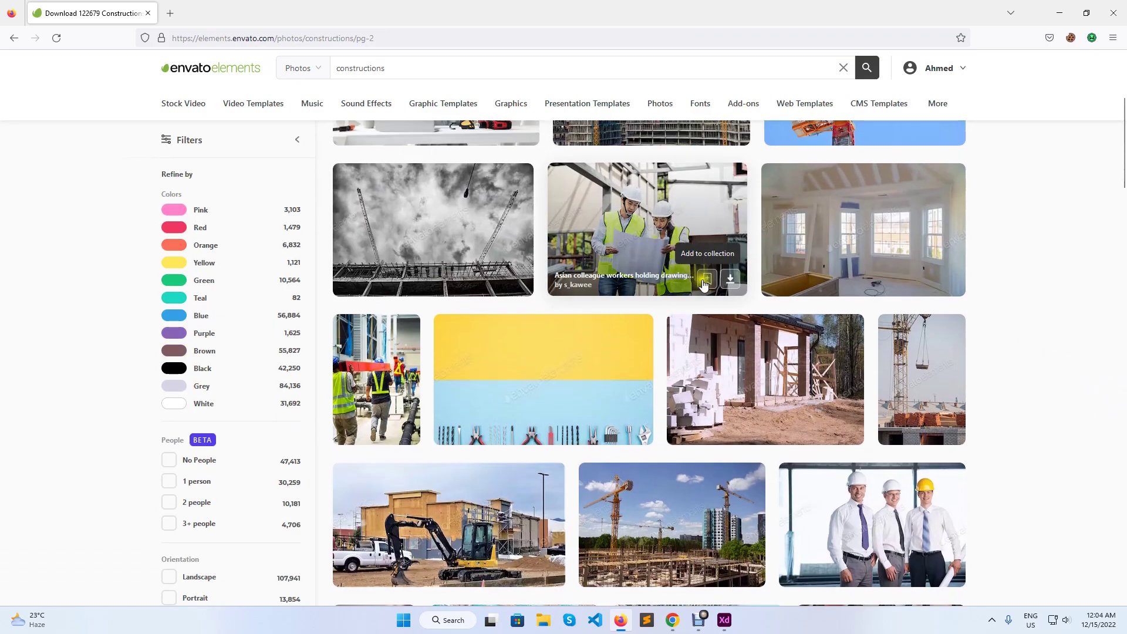
{"action": "left_click", "coordinate": [707, 281]}
{"action": "left_click", "coordinate": [718, 367]}
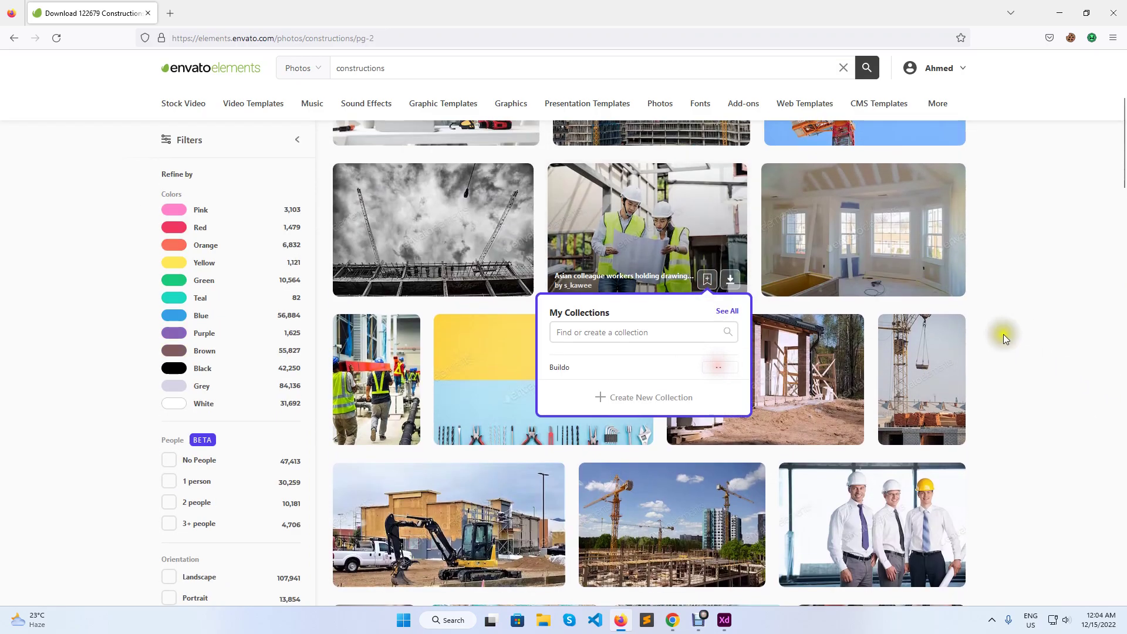
{"action": "scroll", "coordinate": [1052, 345], "scroll_direction": "down", "scroll_amount": 6}
{"action": "scroll", "coordinate": [645, 247], "scroll_direction": "up", "scroll_amount": 1}
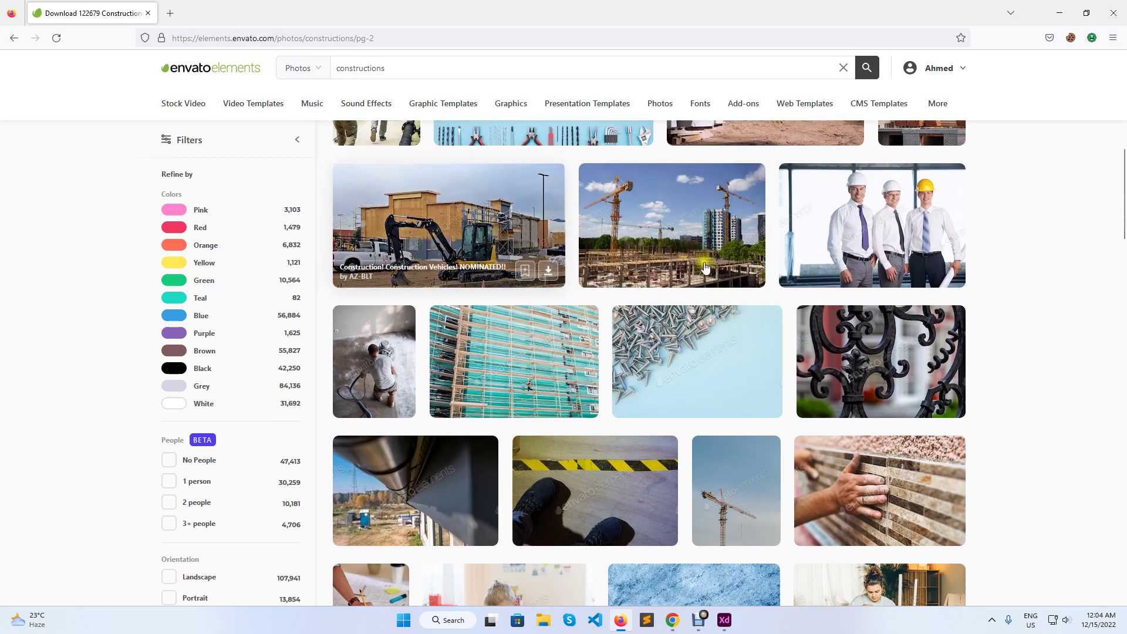
{"action": "left_click", "coordinate": [726, 270]}
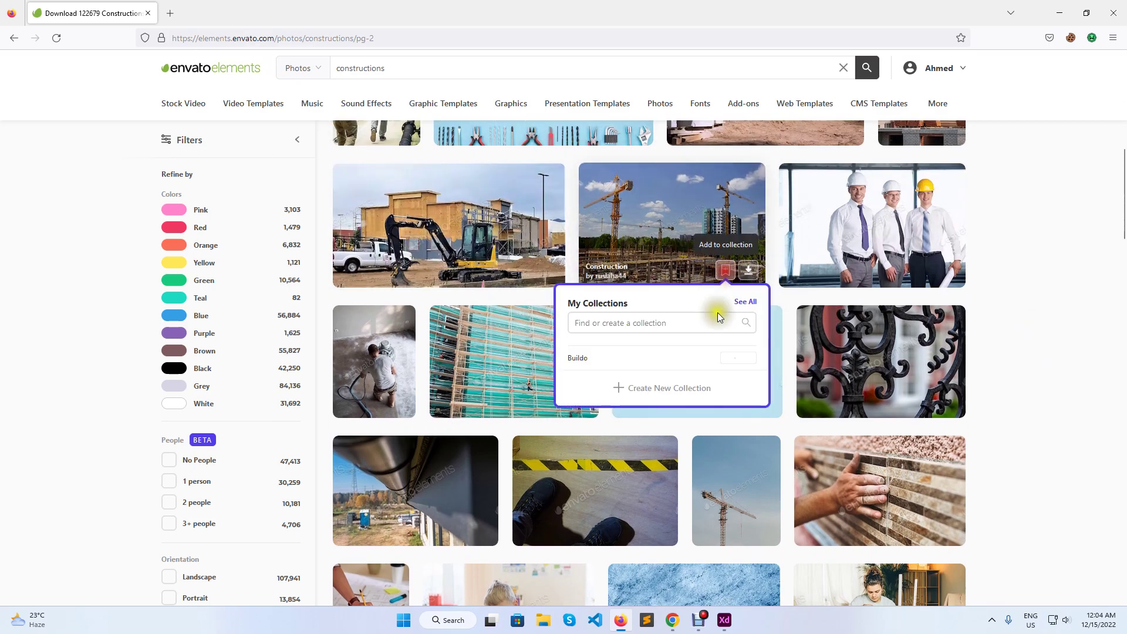
{"action": "left_click", "coordinate": [738, 359]}
- Add the mature men meeting on a construction site and the female and male builders with blueprint photos to the Buildo collection
{"action": "scroll", "coordinate": [843, 387], "scroll_direction": "down", "scroll_amount": 5}
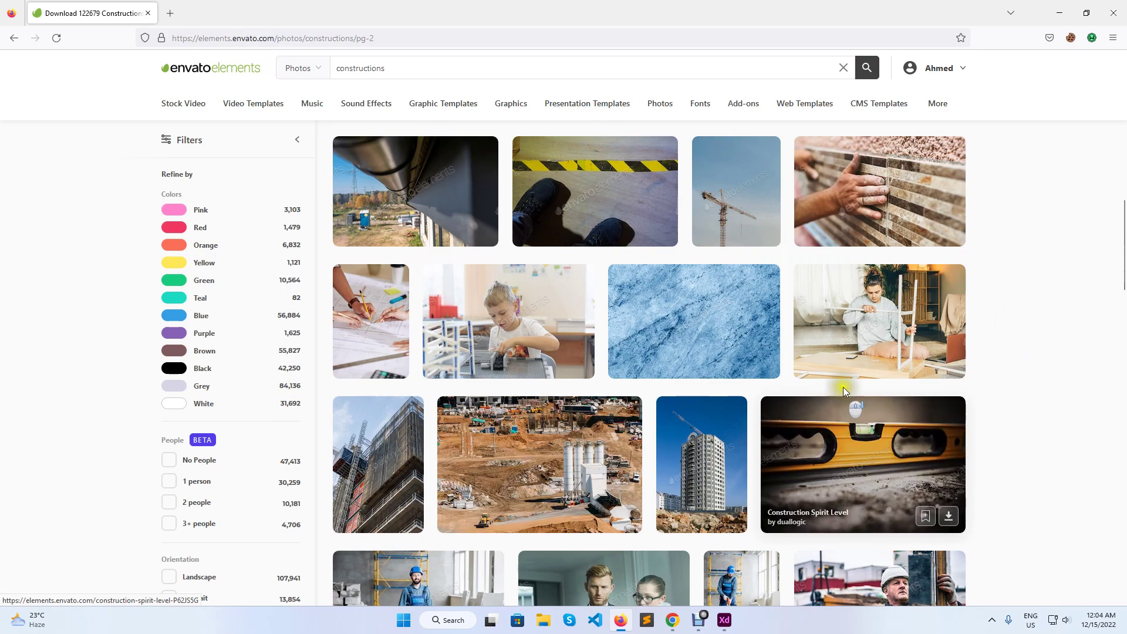
{"action": "scroll", "coordinate": [548, 318], "scroll_direction": "down", "scroll_amount": 3}
{"action": "scroll", "coordinate": [548, 319], "scroll_direction": "down", "scroll_amount": 2}
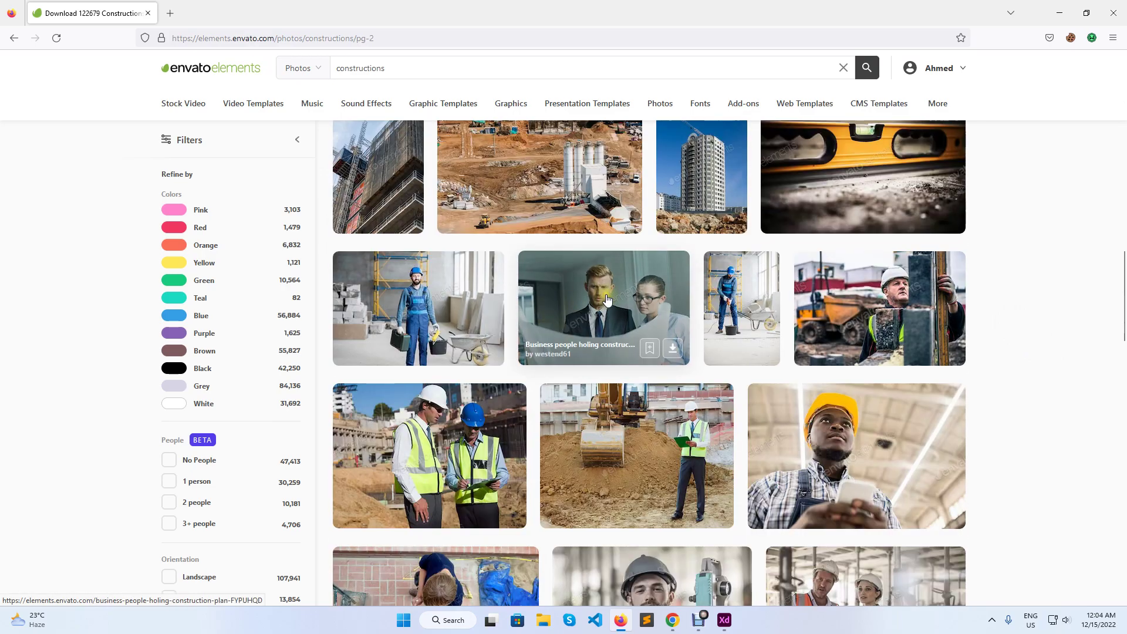
{"action": "left_click", "coordinate": [487, 512]}
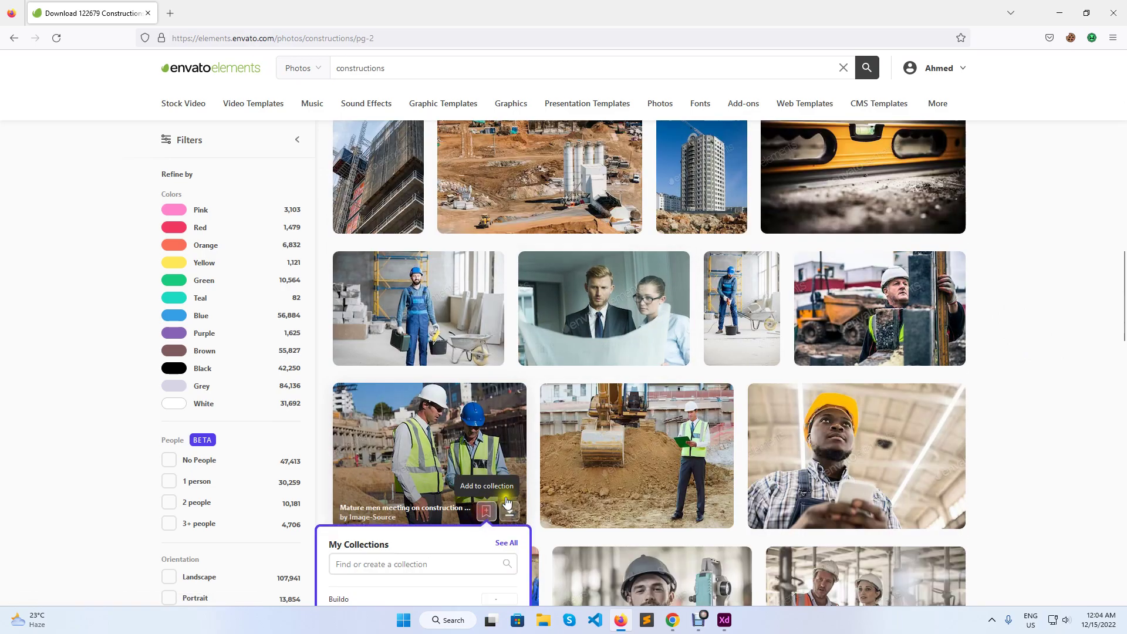
{"action": "scroll", "coordinate": [503, 563], "scroll_direction": "down", "scroll_amount": 2}
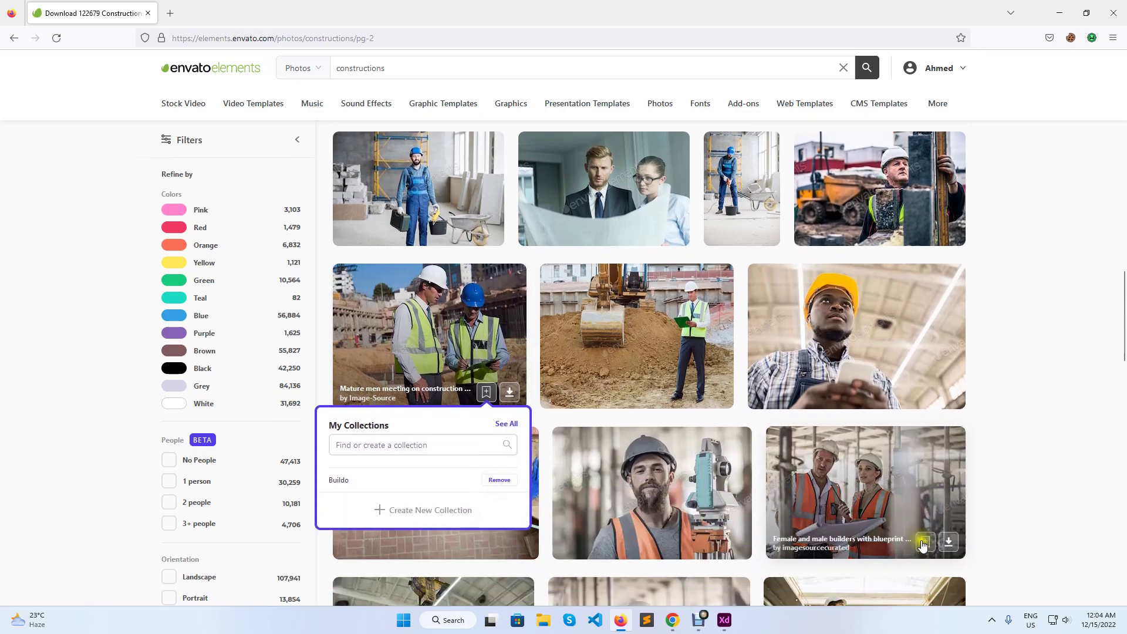
{"action": "left_click", "coordinate": [925, 541]}
{"action": "scroll", "coordinate": [934, 573], "scroll_direction": "down", "scroll_amount": 1}
{"action": "scroll", "coordinate": [935, 578], "scroll_direction": "down", "scroll_amount": 3}
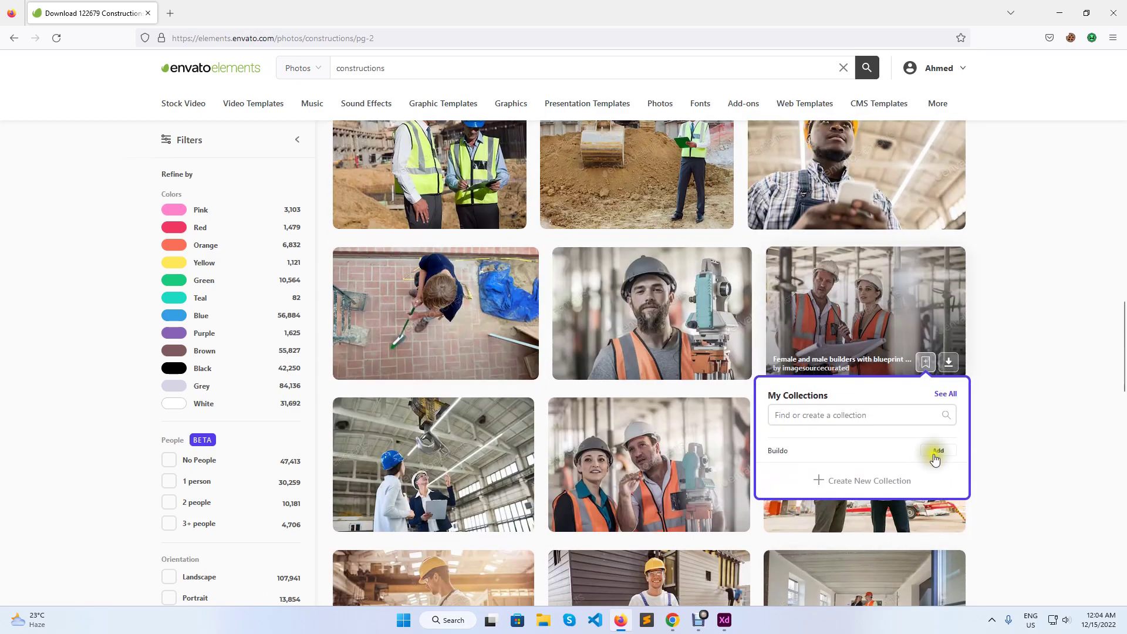
- Add the focused construction expert in an orange vest and the female civil engineer with protective face mask photos to the Buildo collection
{"action": "scroll", "coordinate": [956, 456], "scroll_direction": "down", "scroll_amount": 6}
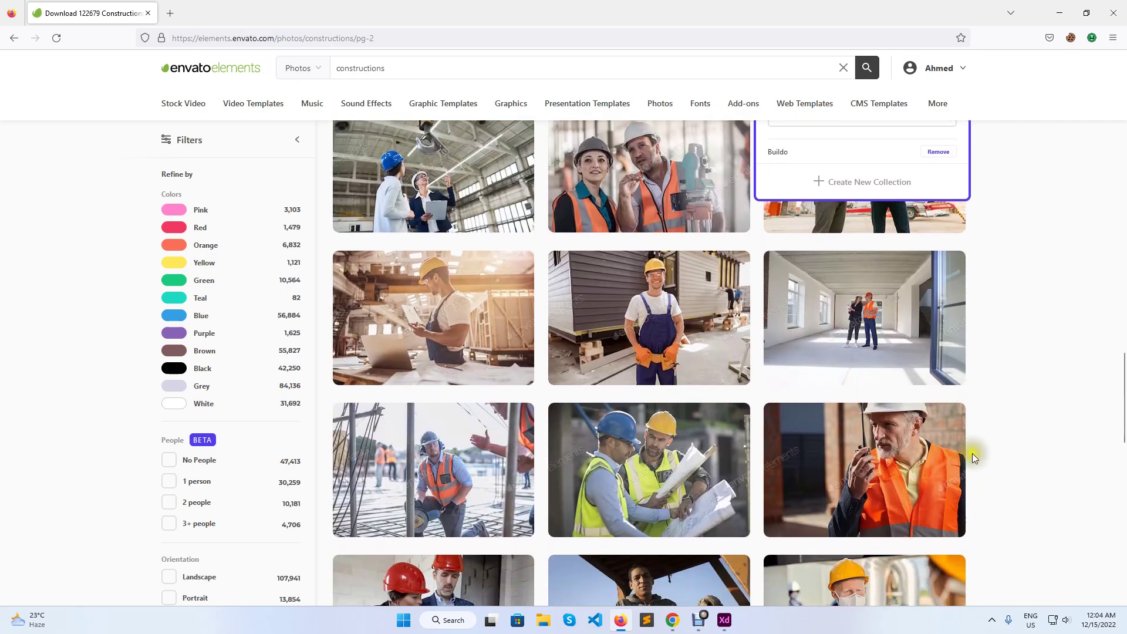
{"action": "scroll", "coordinate": [490, 418], "scroll_direction": "down", "scroll_amount": 1}
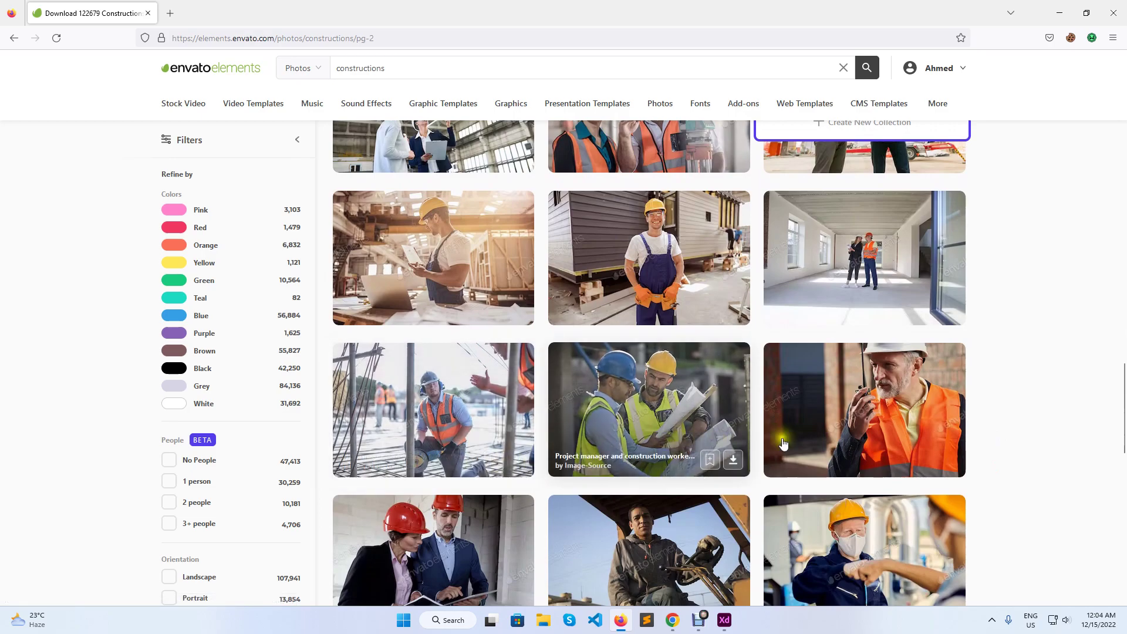
{"action": "left_click", "coordinate": [924, 461]}
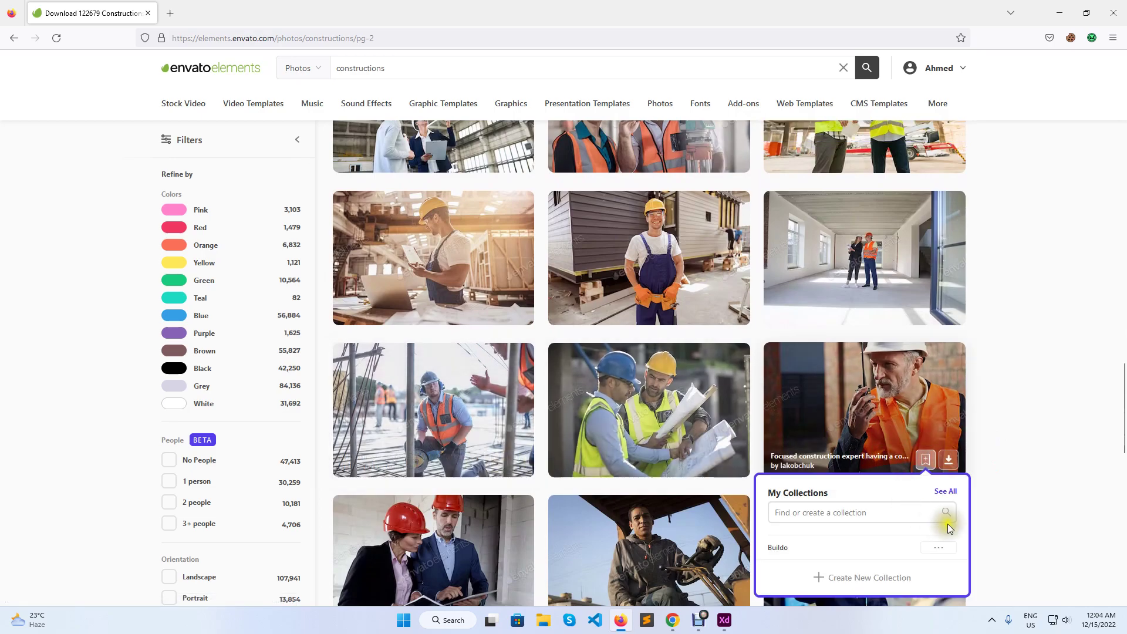
{"action": "left_click", "coordinate": [941, 549]}
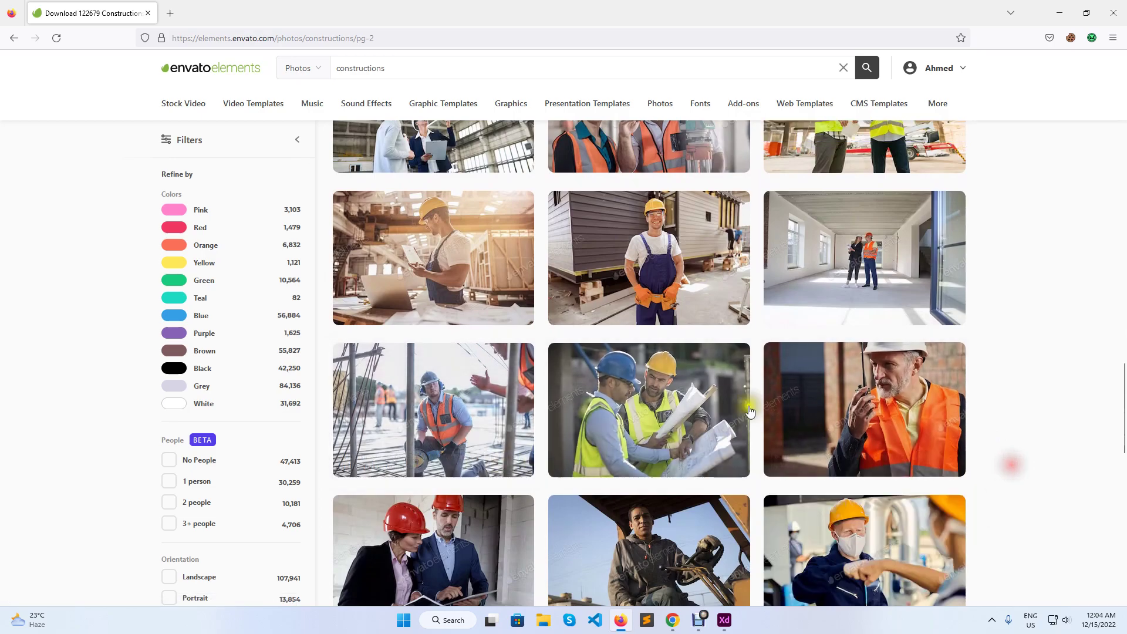
{"action": "scroll", "coordinate": [746, 410], "scroll_direction": "down", "scroll_amount": 5}
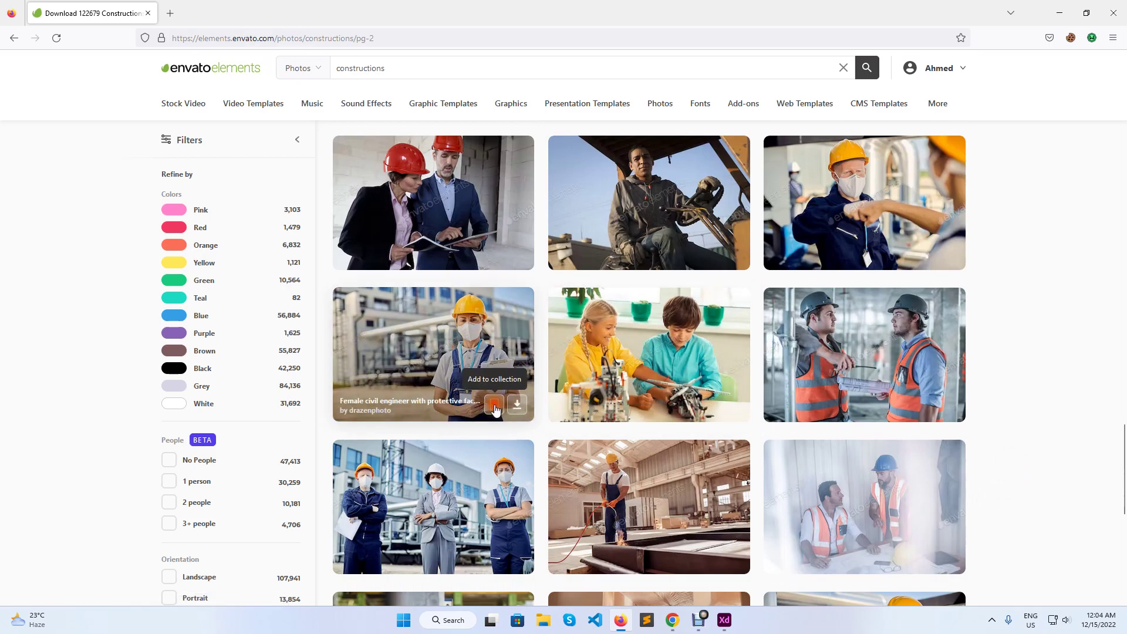
{"action": "left_click", "coordinate": [494, 404]}
{"action": "left_click", "coordinate": [508, 493]}
{"action": "left_click", "coordinate": [1066, 392]}
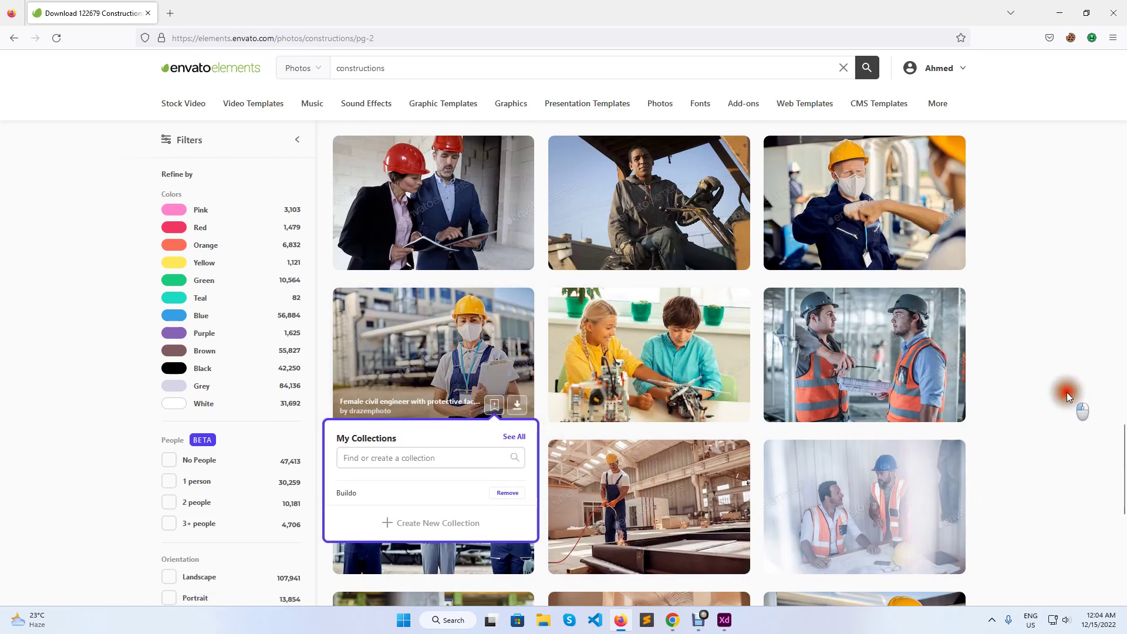
- Go to page 3 of the "constructions" photo results
{"action": "scroll", "coordinate": [1066, 392], "scroll_direction": "down", "scroll_amount": 5}
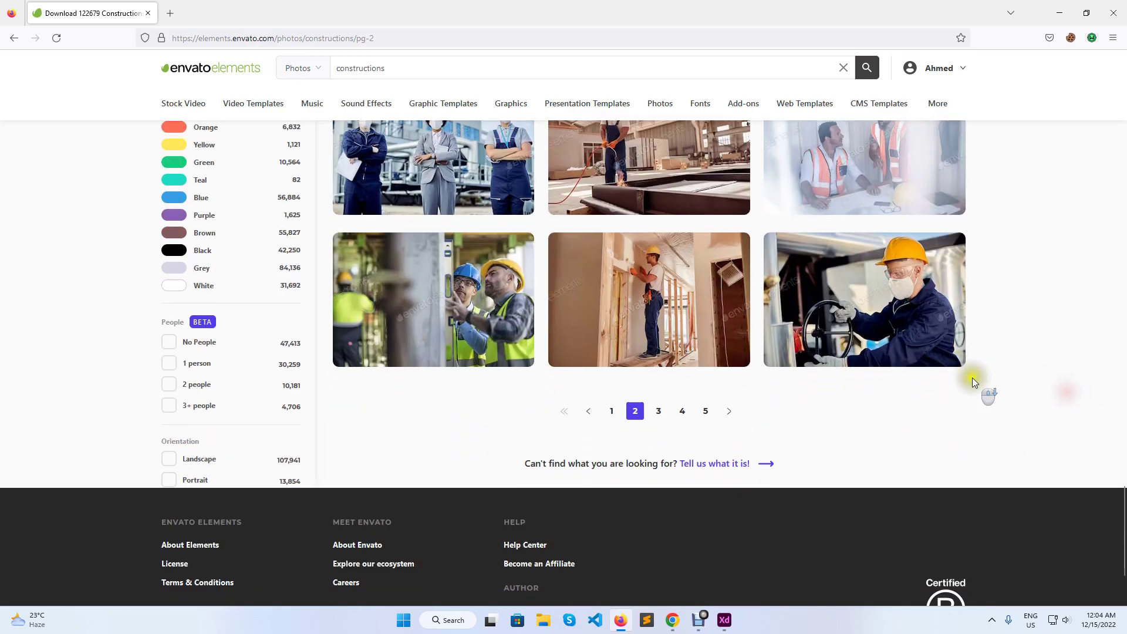
{"action": "left_click", "coordinate": [648, 414]}
- Switch to XD, examine the photos from the Why Choose Us section to Latest News & Blog, and return to the Envato results
{"action": "left_click", "coordinate": [725, 620]}
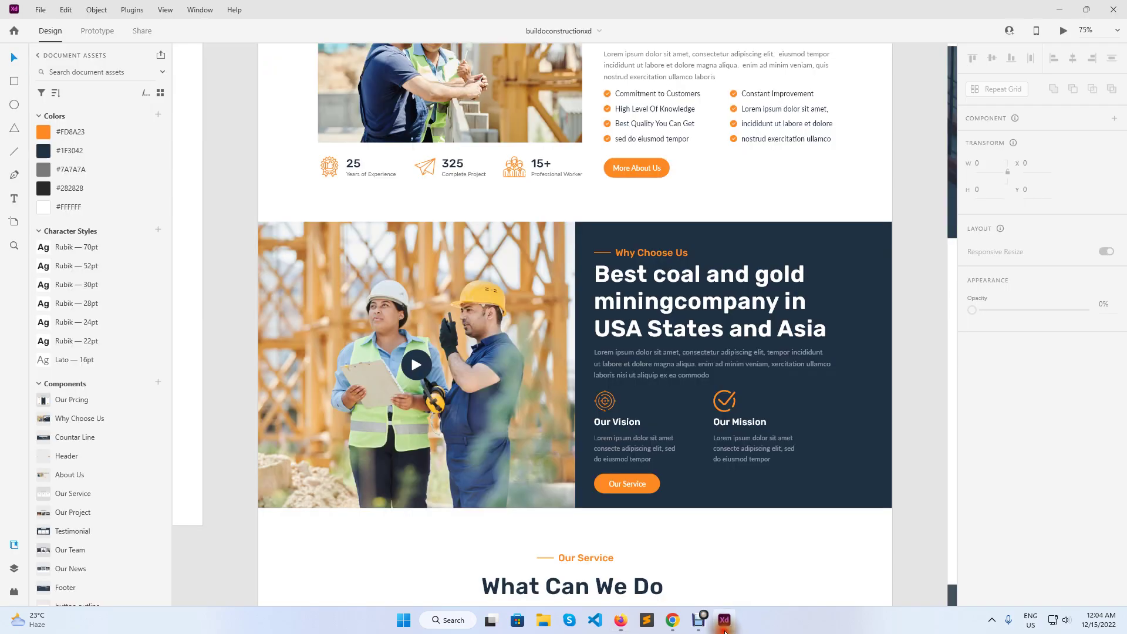
{"action": "scroll", "coordinate": [624, 503], "scroll_direction": "down", "scroll_amount": 10}
{"action": "scroll", "coordinate": [662, 251], "scroll_direction": "down", "scroll_amount": 8}
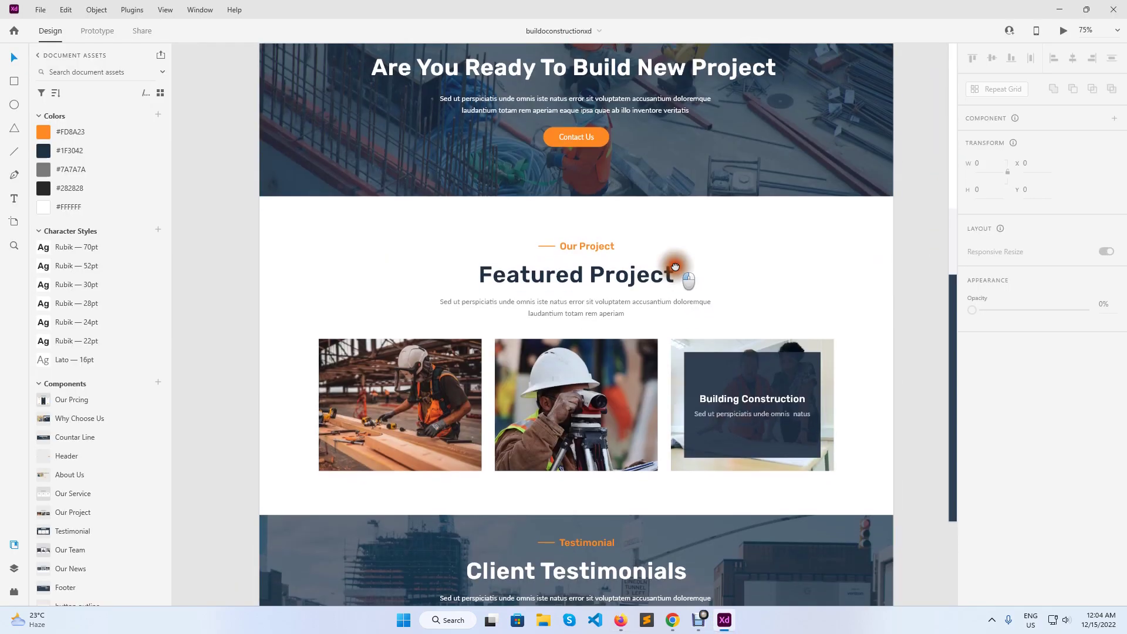
{"action": "scroll", "coordinate": [707, 461], "scroll_direction": "down", "scroll_amount": 12}
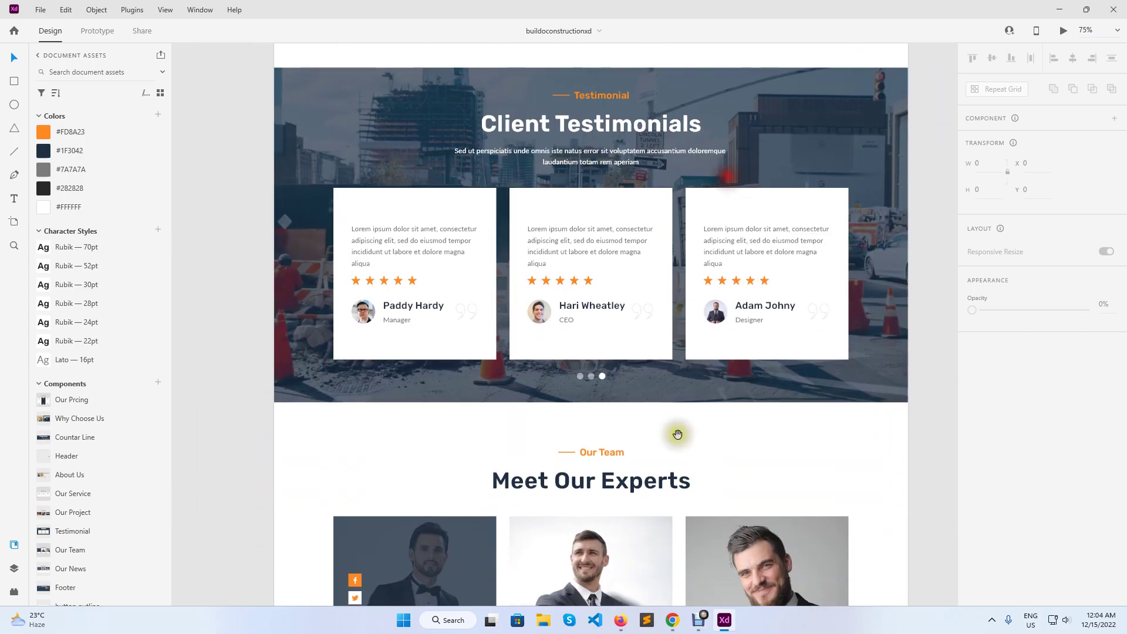
{"action": "scroll", "coordinate": [772, 184], "scroll_direction": "up", "scroll_amount": 3}
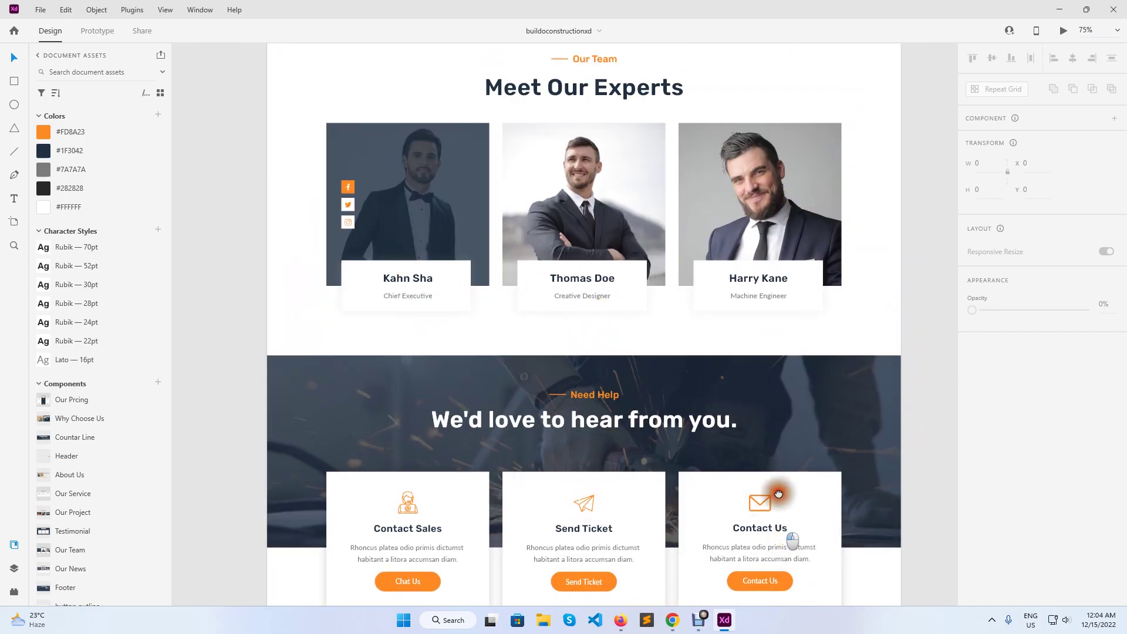
{"action": "scroll", "coordinate": [779, 493], "scroll_direction": "down", "scroll_amount": 7}
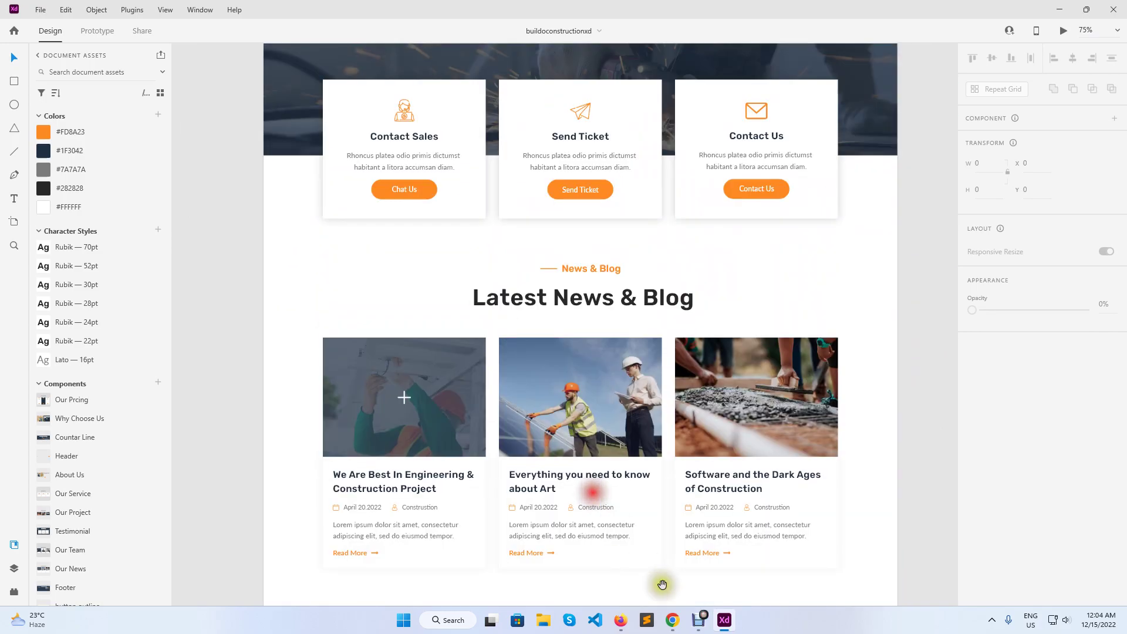
{"action": "left_click", "coordinate": [672, 620]}
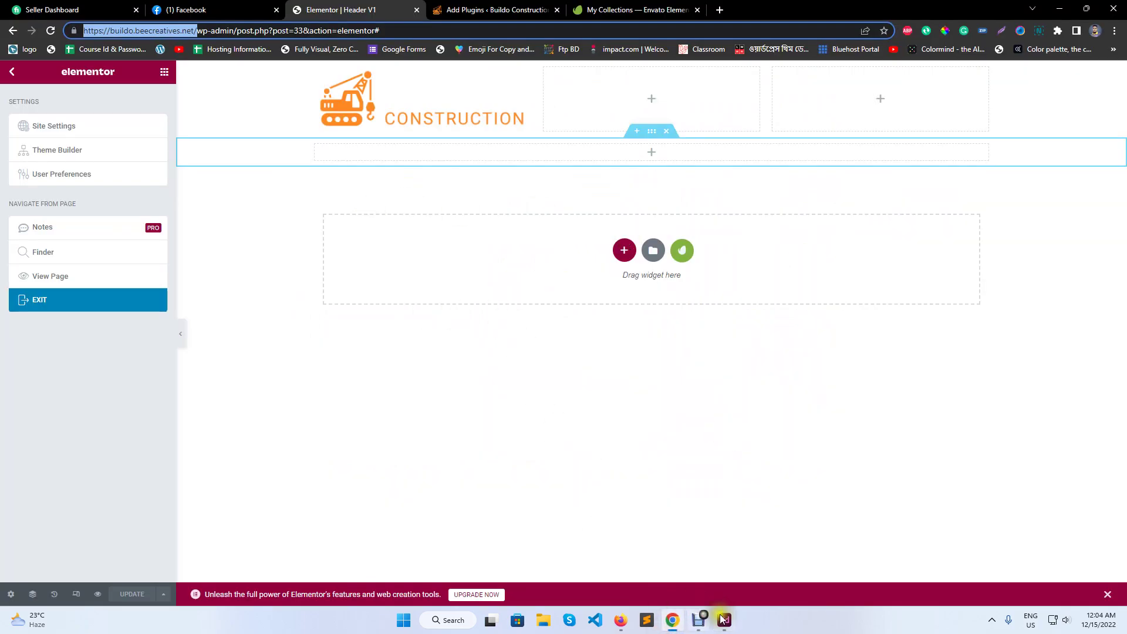
{"action": "left_click", "coordinate": [620, 620]}
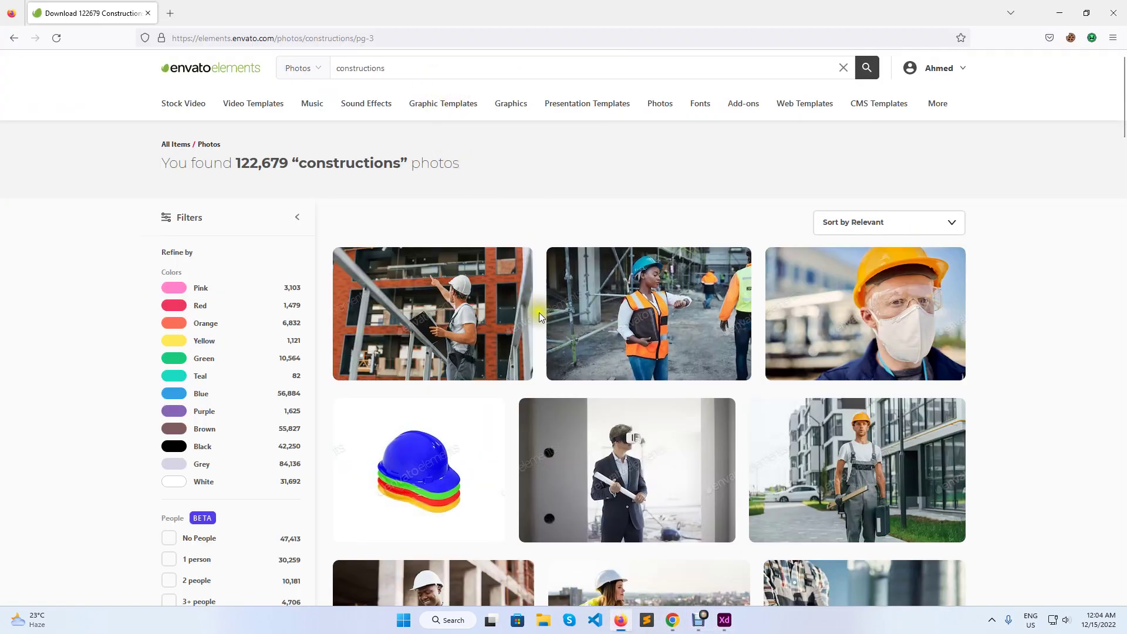
- Add the "Manager of project" young man and the woman construction engineer holding an orange folder photos to the Buildo collection
{"action": "left_click", "coordinate": [493, 362]}
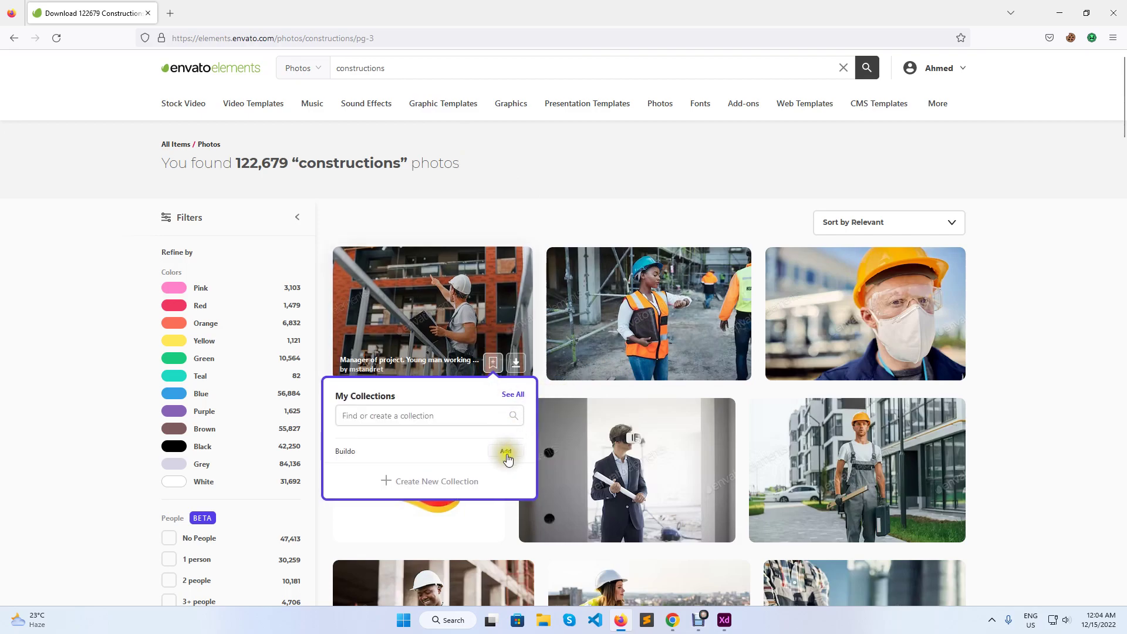
{"action": "left_click", "coordinate": [1059, 362]}
{"action": "scroll", "coordinate": [701, 324], "scroll_direction": "down", "scroll_amount": 5}
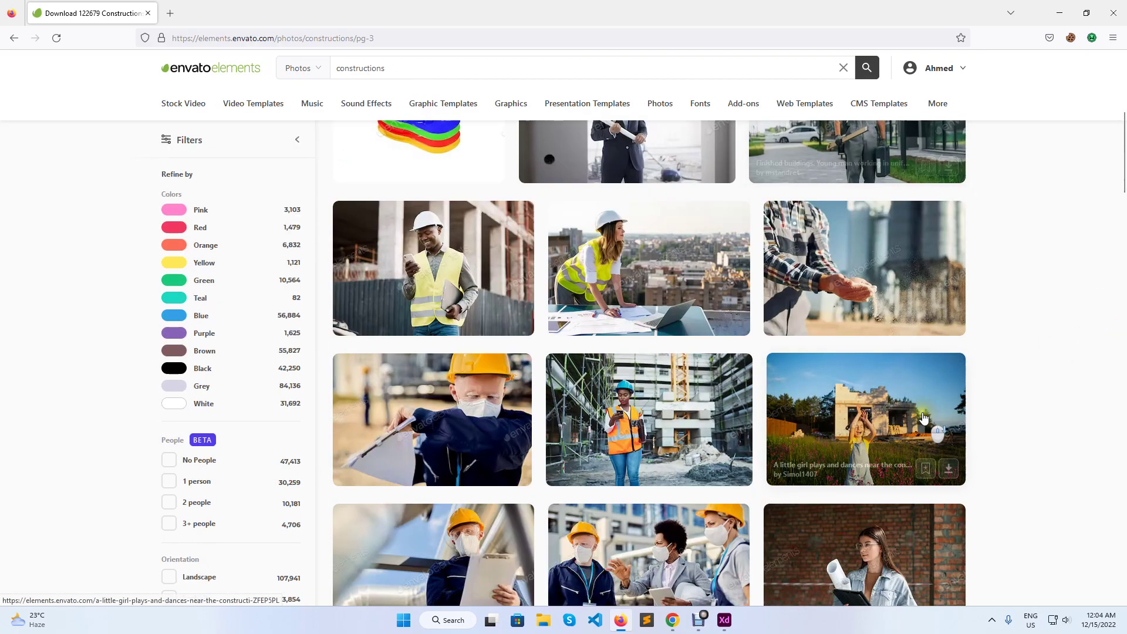
{"action": "scroll", "coordinate": [403, 335], "scroll_direction": "down", "scroll_amount": 5}
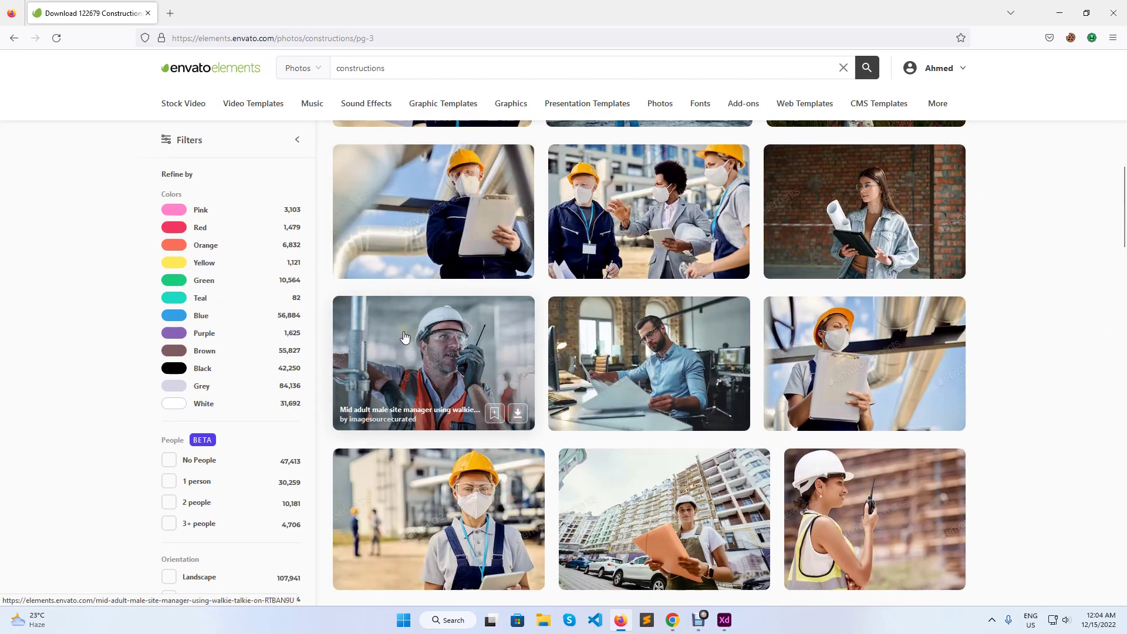
{"action": "scroll", "coordinate": [403, 336], "scroll_direction": "down", "scroll_amount": 2}
{"action": "scroll", "coordinate": [723, 411], "scroll_direction": "down", "scroll_amount": 4}
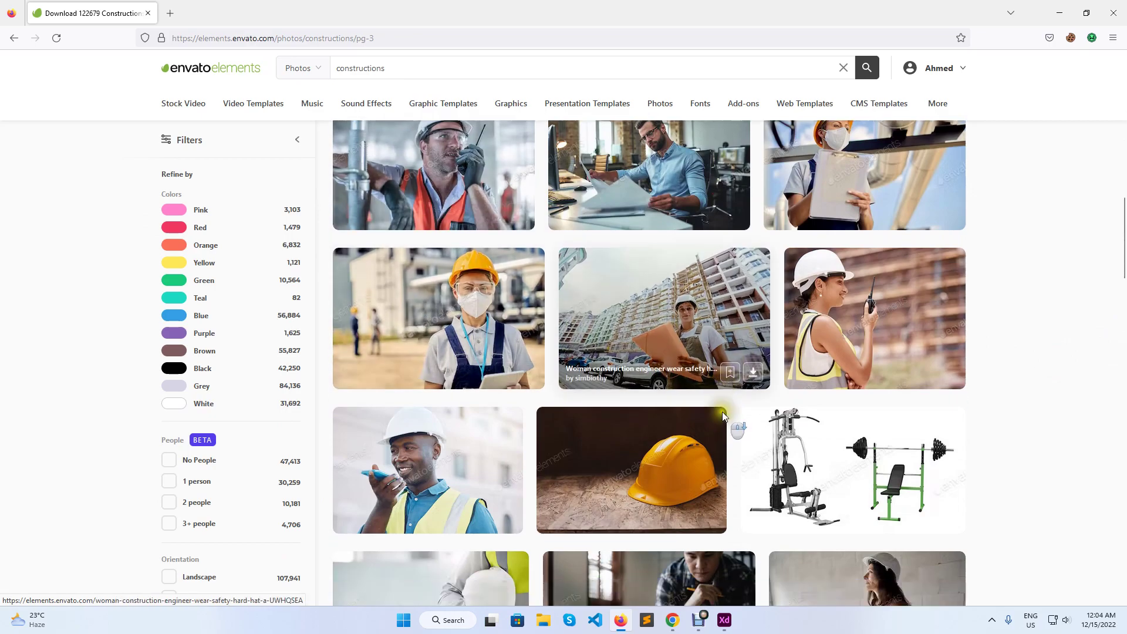
{"action": "scroll", "coordinate": [722, 411], "scroll_direction": "up", "scroll_amount": 2}
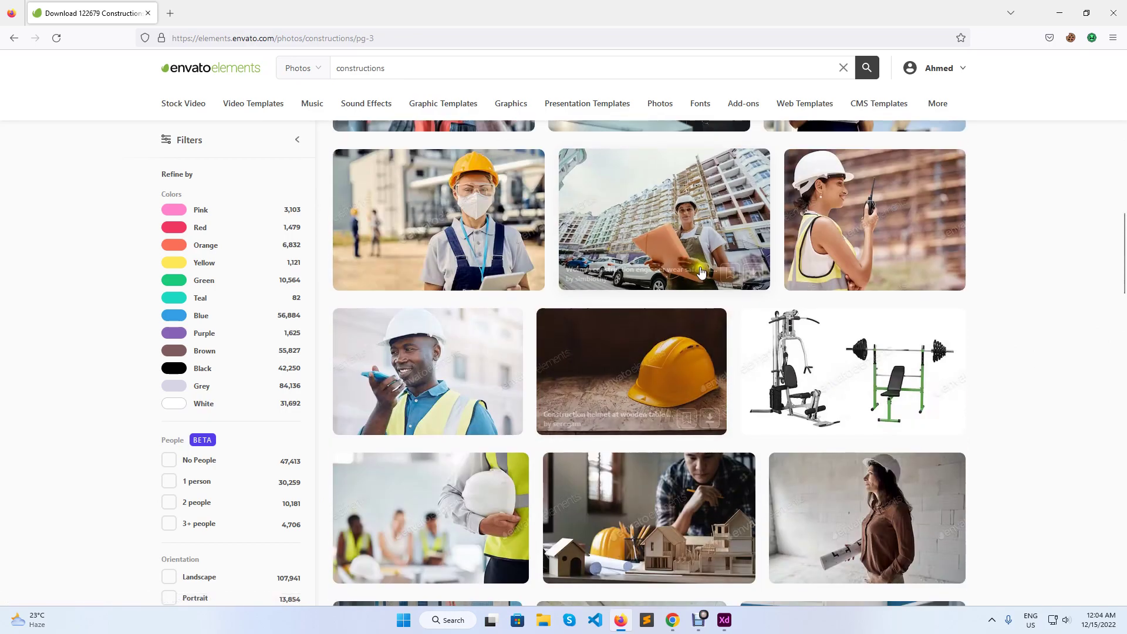
{"action": "left_click", "coordinate": [734, 273]}
{"action": "left_click", "coordinate": [743, 361]}
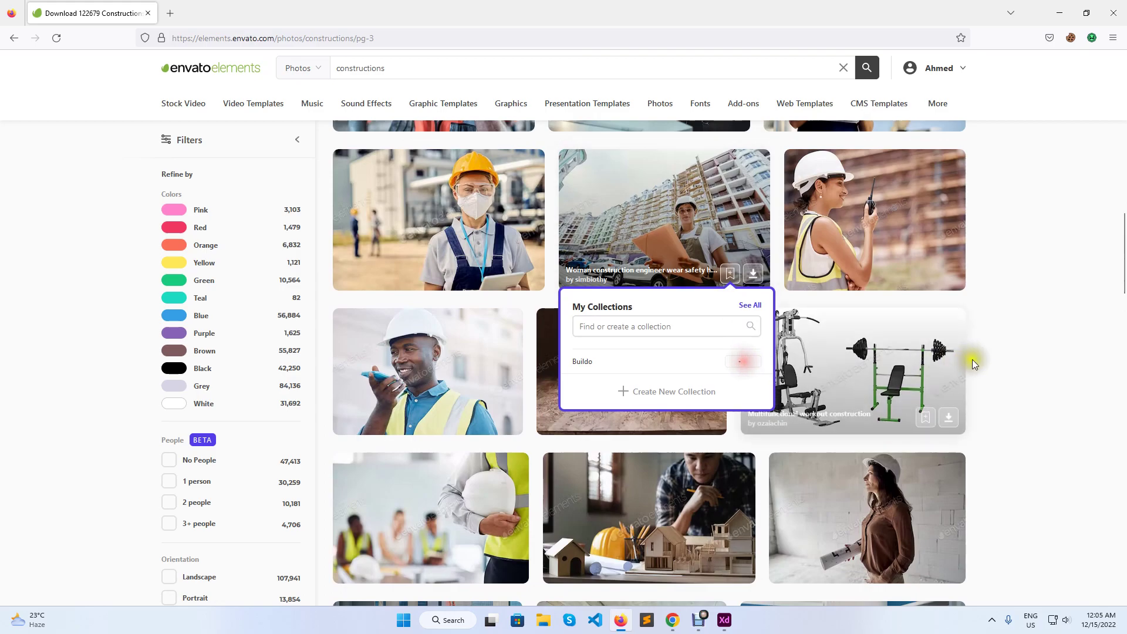
{"action": "left_click", "coordinate": [1028, 360]}
- Look through the remaining construction photos on page 3 and return to the start of the results
{"action": "scroll", "coordinate": [730, 418], "scroll_direction": "down", "scroll_amount": 8}
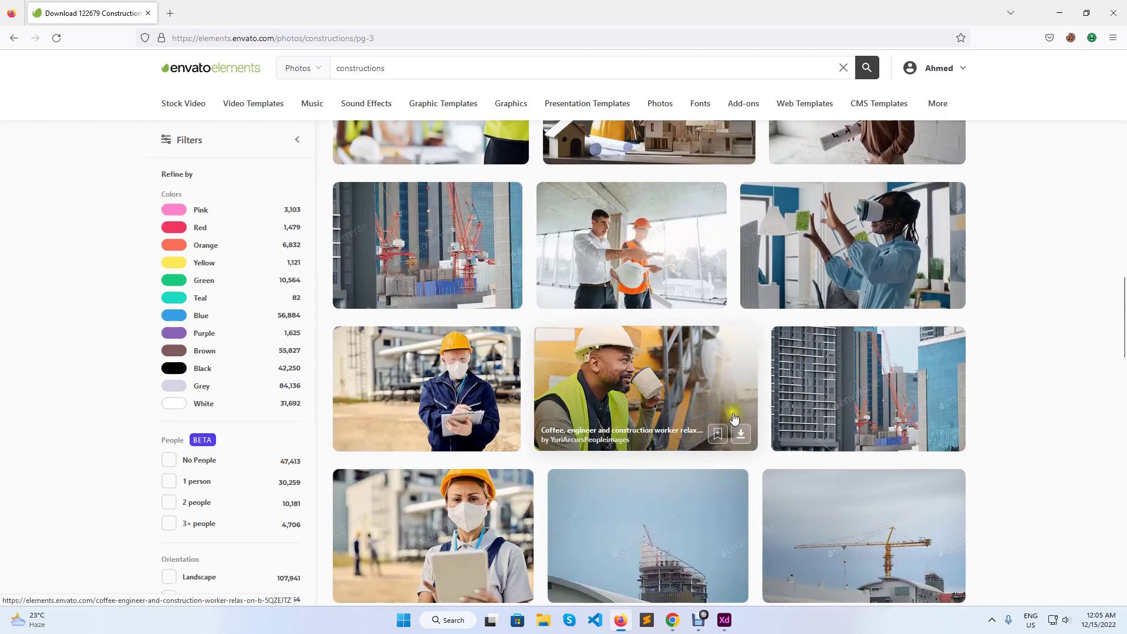
{"action": "scroll", "coordinate": [734, 416], "scroll_direction": "down", "scroll_amount": 12}
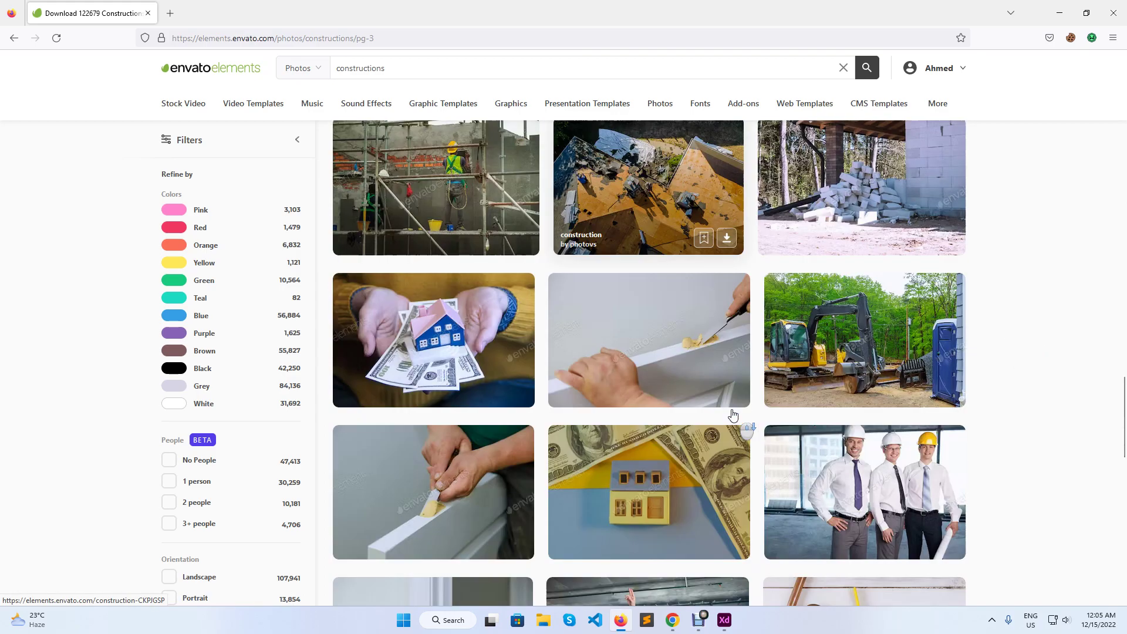
{"action": "scroll", "coordinate": [731, 414], "scroll_direction": "down", "scroll_amount": 10}
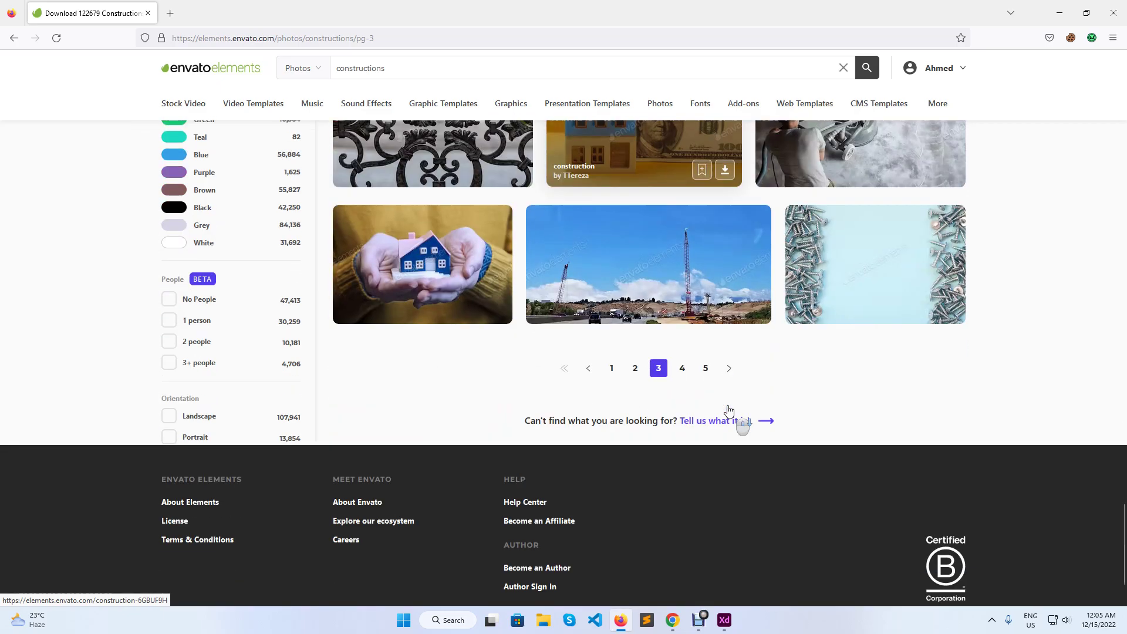
{"action": "scroll", "coordinate": [739, 416], "scroll_direction": "up", "scroll_amount": 12}
{"action": "scroll", "coordinate": [741, 413], "scroll_direction": "up", "scroll_amount": 10}
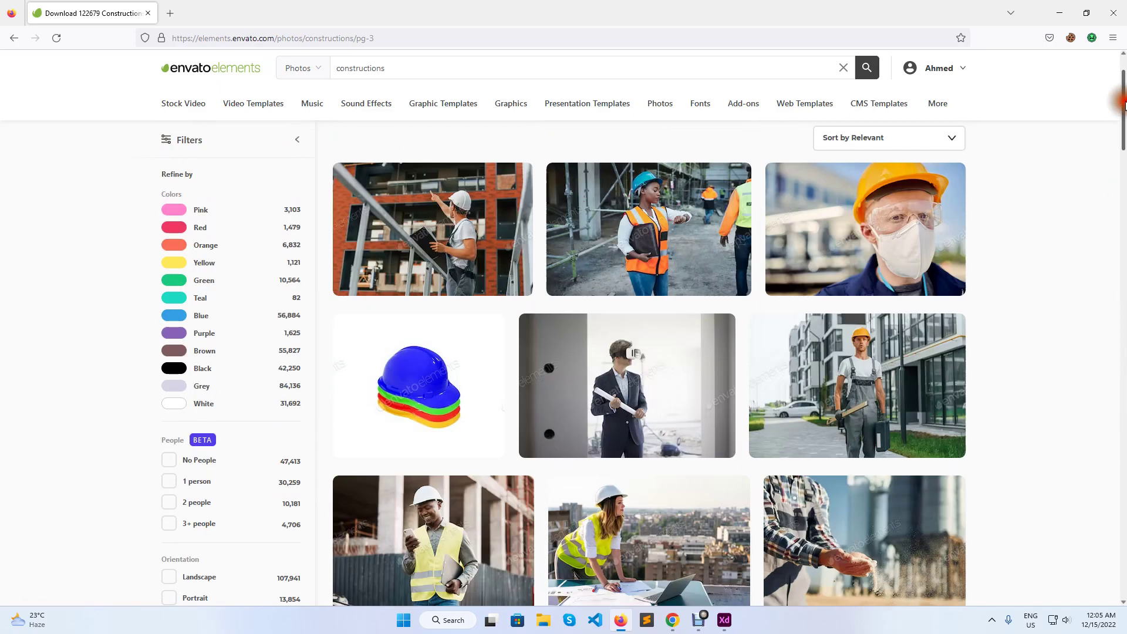
- Switch to XD, examine the Latest News & Blog photos and the full set of page artboards, and return to the Envato results
{"action": "left_click", "coordinate": [724, 620]}
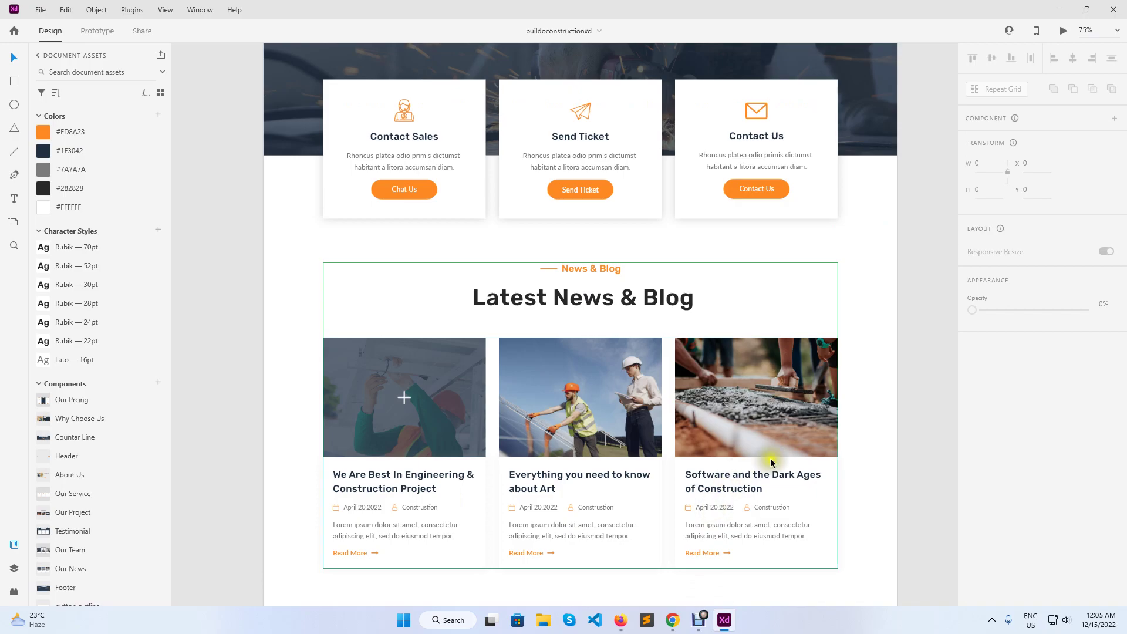
{"action": "left_click_drag", "start_coordinate": [820, 396], "coordinate": [390, 417]}
{"action": "scroll", "coordinate": [632, 347], "scroll_direction": "down", "scroll_amount": 10, "text": "ctrl"}
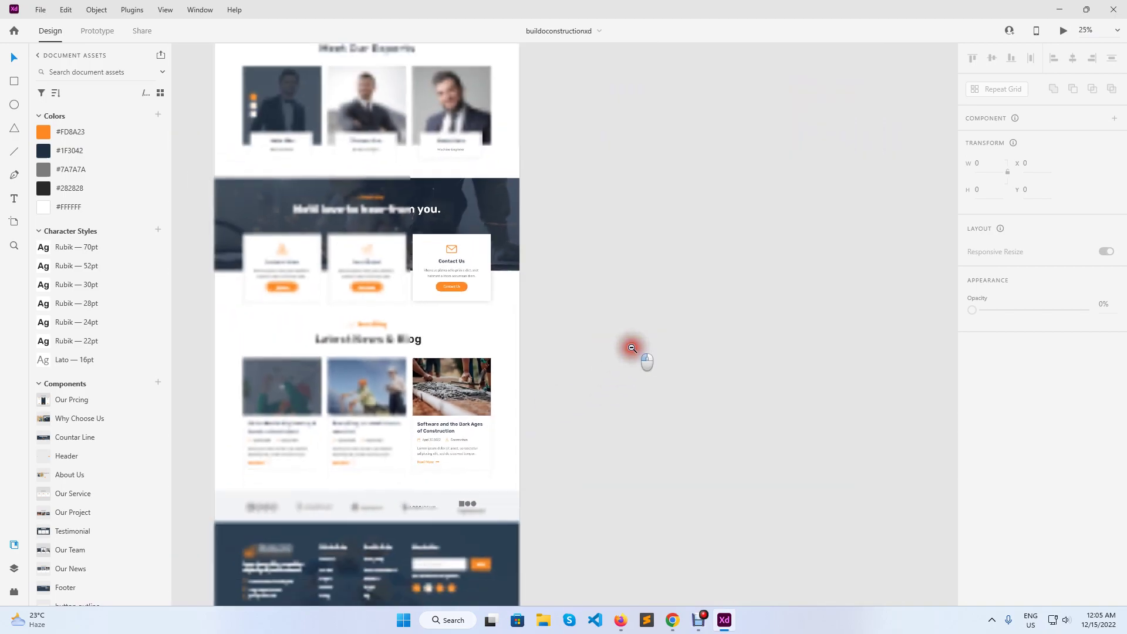
{"action": "left_click_drag", "start_coordinate": [540, 490], "coordinate": [374, 495]}
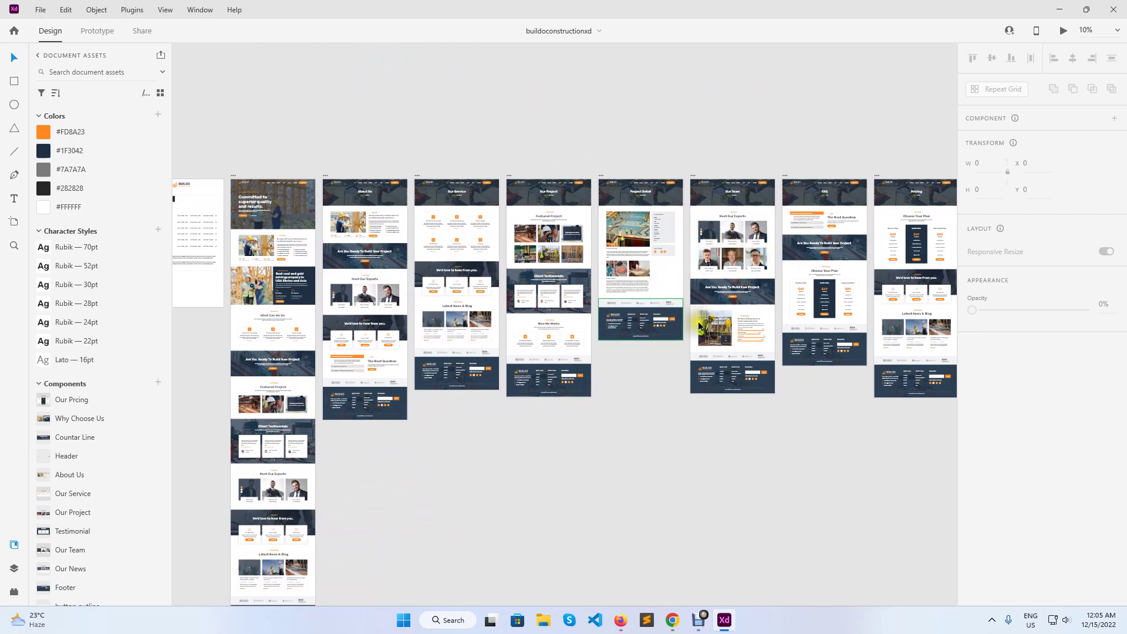
{"action": "left_click", "coordinate": [772, 405]}
{"action": "key", "text": "alt+Tab"}
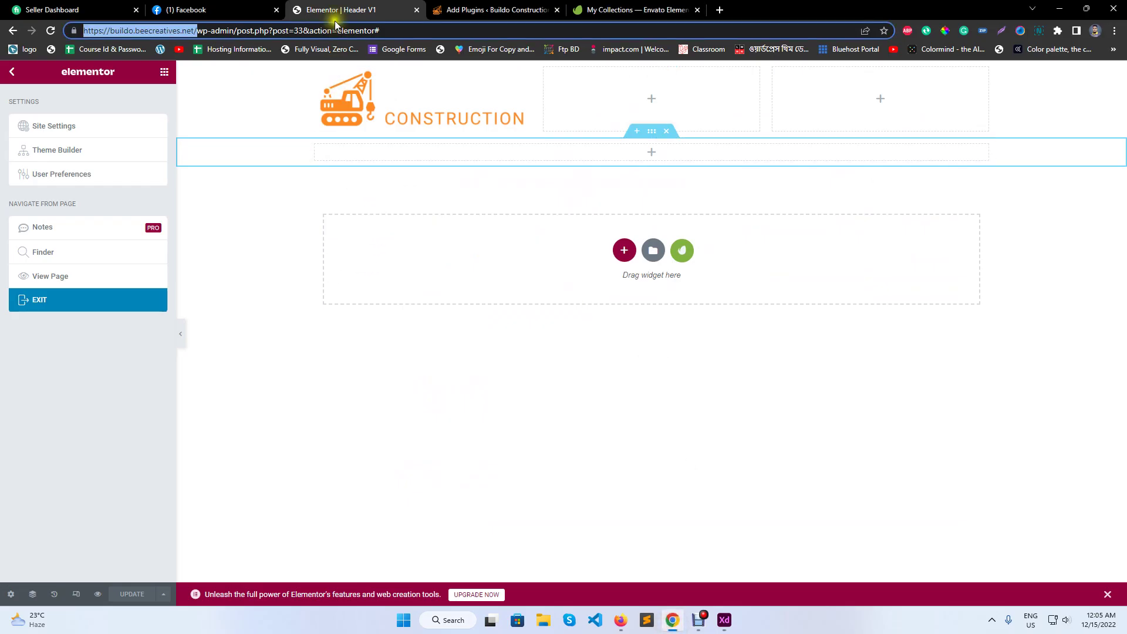
{"action": "left_click", "coordinate": [622, 621]}
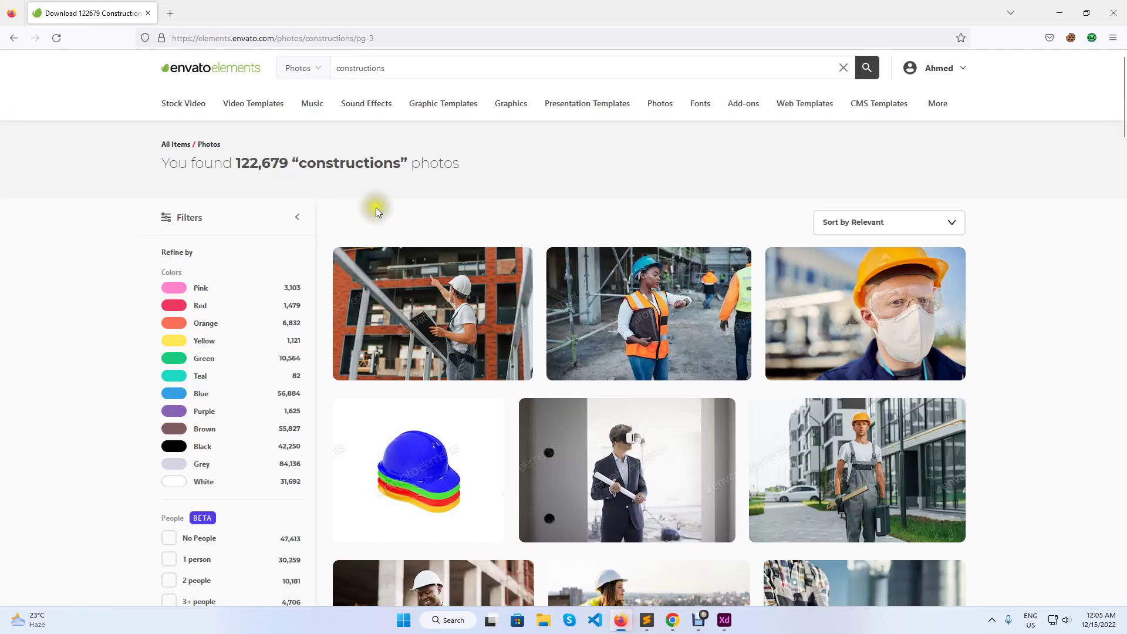
- Search the photos for "headshot" and limit the results to portrait orientation
{"action": "left_click_drag", "start_coordinate": [411, 68], "coordinate": [232, 73]}
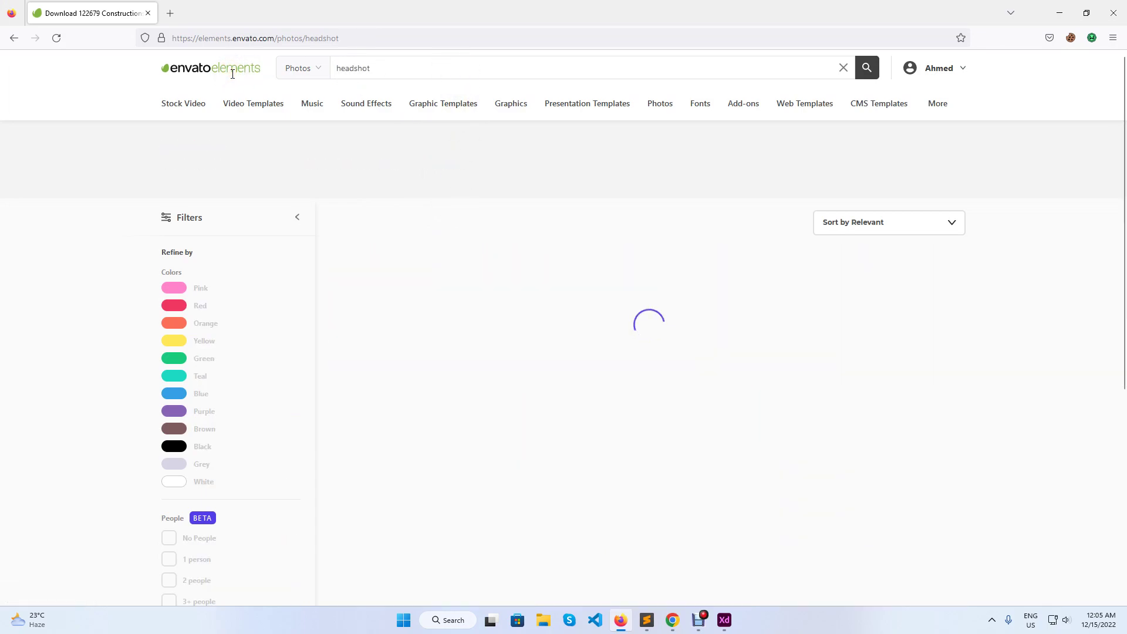
{"action": "left_click", "coordinate": [854, 222]}
{"action": "left_click", "coordinate": [872, 222]}
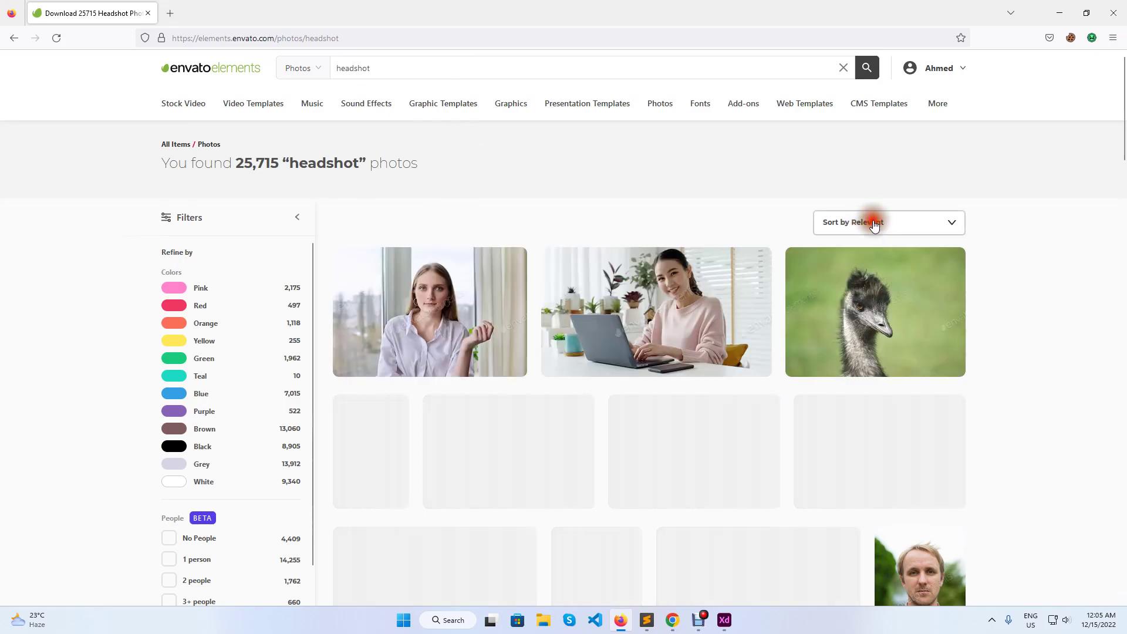
{"action": "scroll", "coordinate": [200, 382], "scroll_direction": "down", "scroll_amount": 3}
{"action": "scroll", "coordinate": [192, 387], "scroll_direction": "down", "scroll_amount": 2}
{"action": "left_click", "coordinate": [171, 453]}
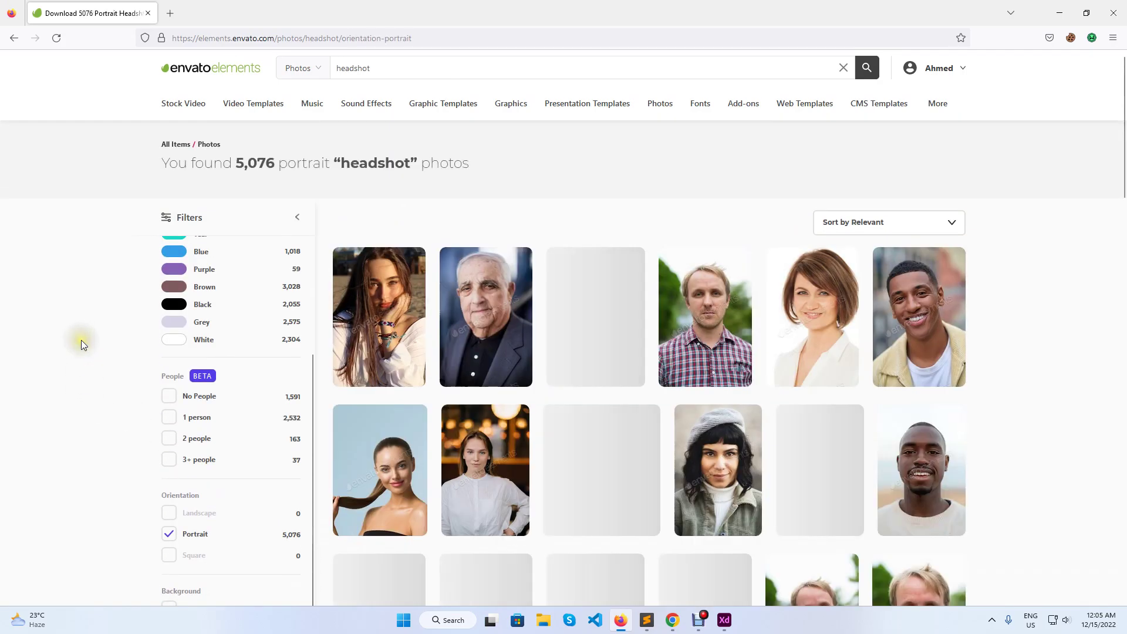
- Add the headshot of the young woman in a grey blazer and white top to the Buildo collection
{"action": "scroll", "coordinate": [1073, 393], "scroll_direction": "down", "scroll_amount": 3}
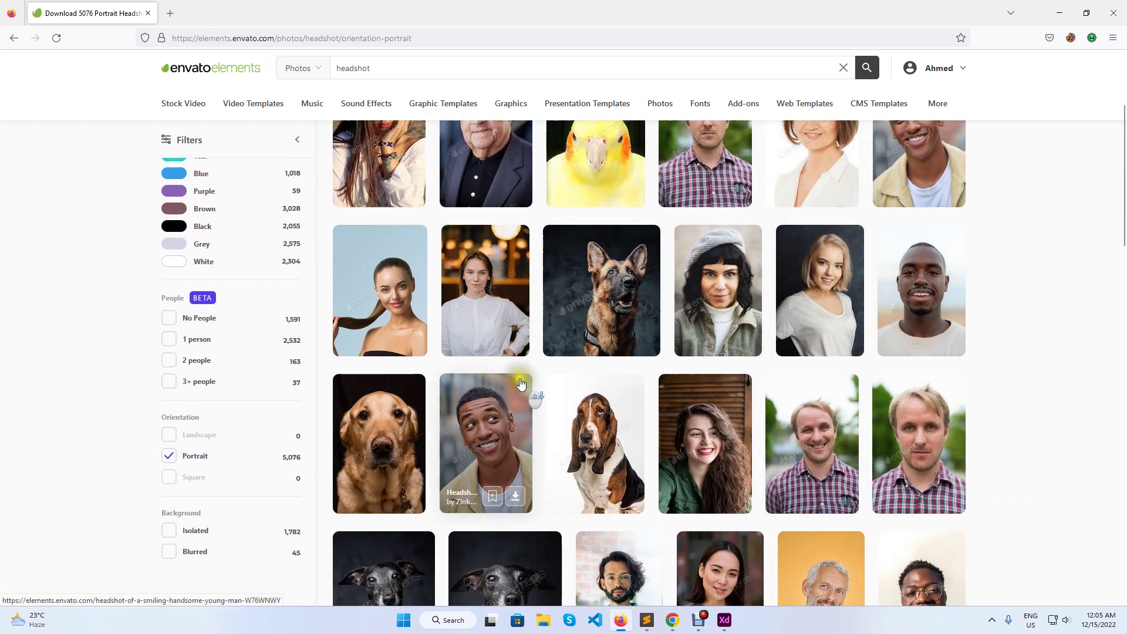
{"action": "scroll", "coordinate": [522, 378], "scroll_direction": "down", "scroll_amount": 4}
{"action": "left_click", "coordinate": [728, 396]}
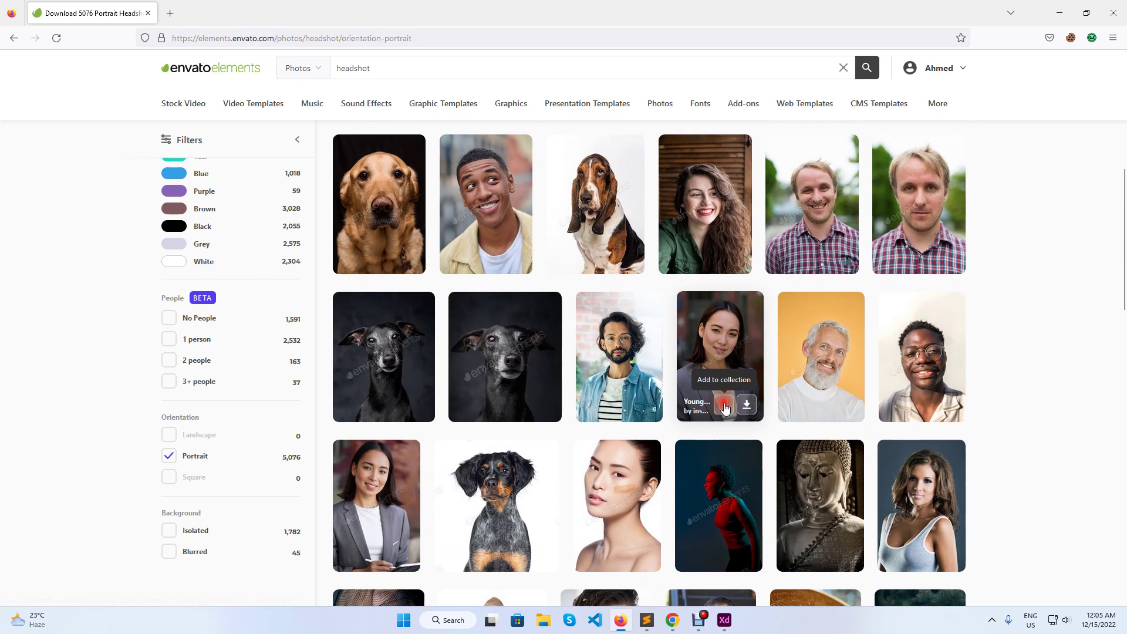
{"action": "left_click", "coordinate": [749, 497]}
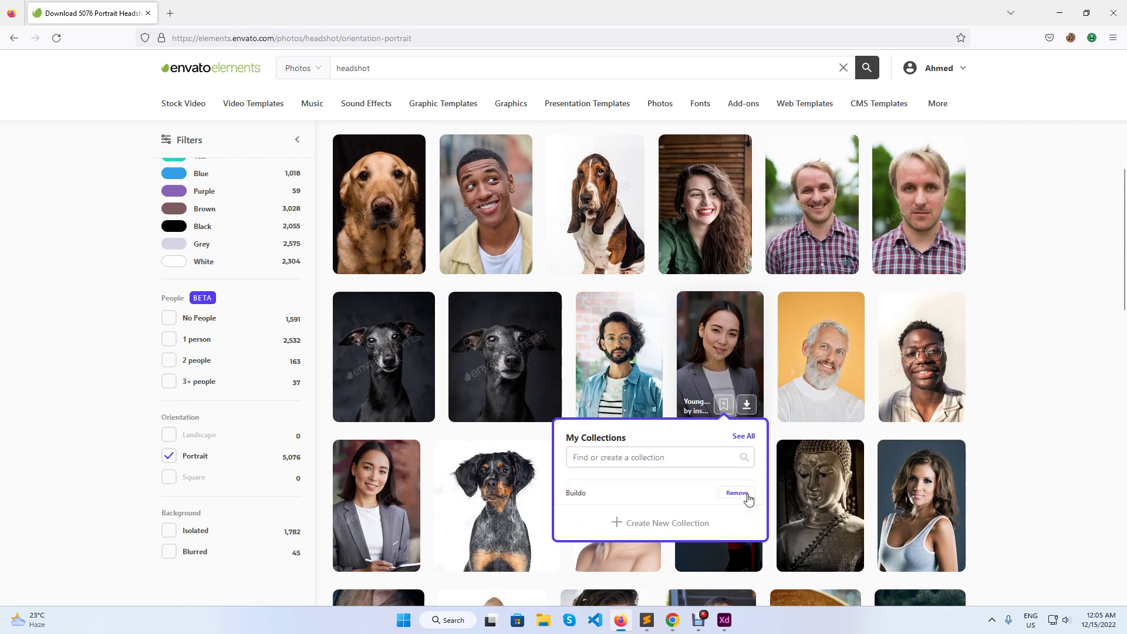
- Search the portrait photos for "construction headshot" and look through the matching and similar photos
{"action": "scroll", "coordinate": [371, 135], "scroll_direction": "up", "scroll_amount": 7}
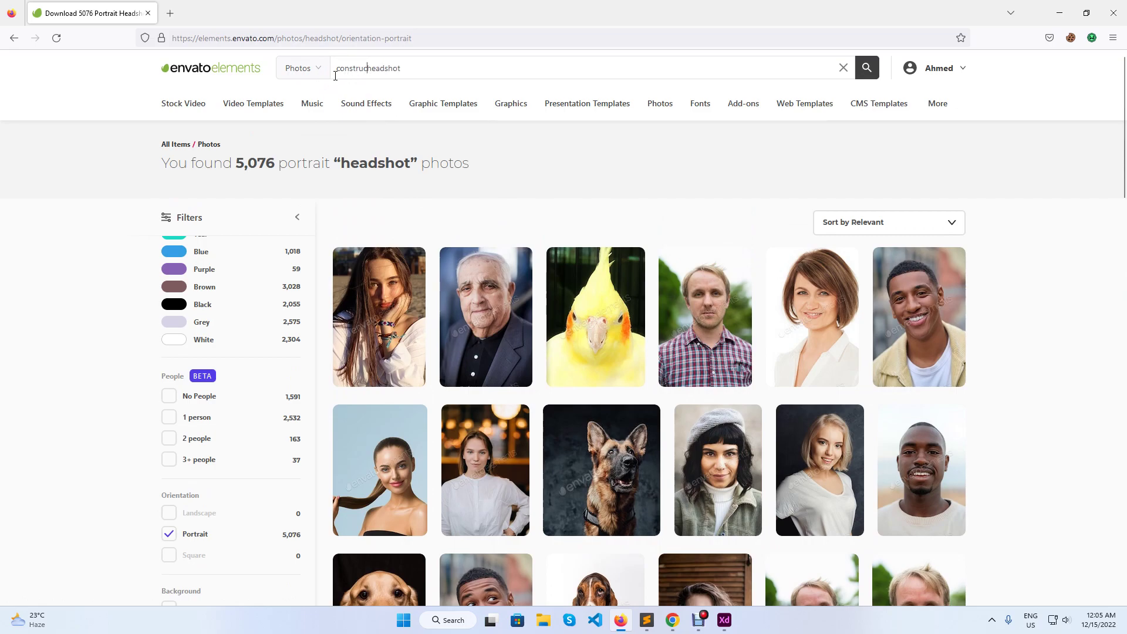
{"action": "key", "text": "Return"}
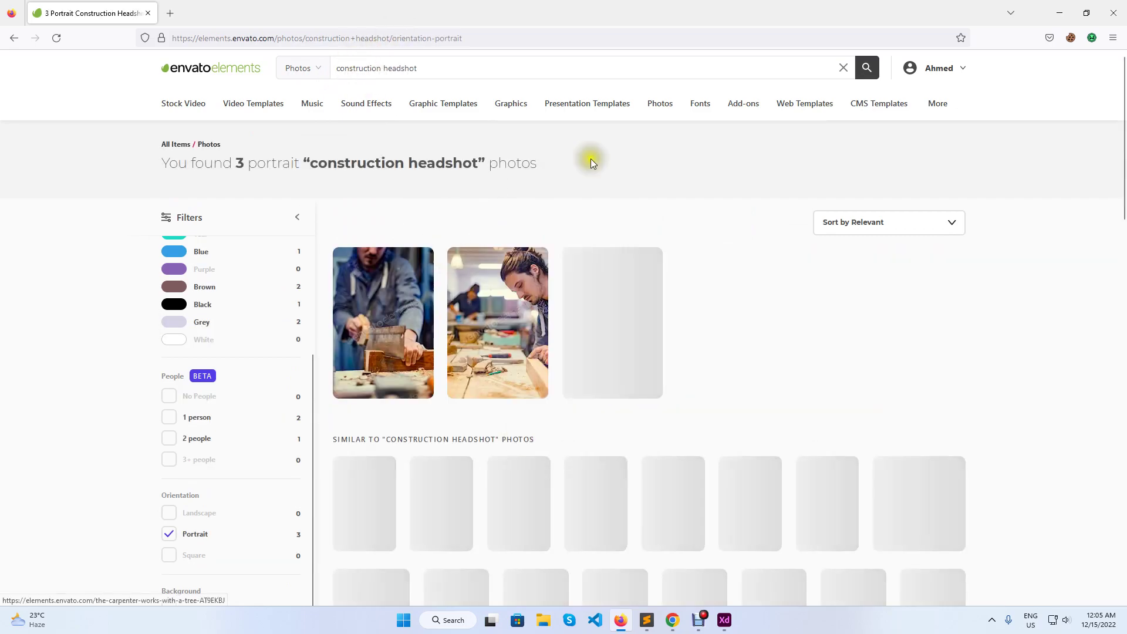
{"action": "scroll", "coordinate": [972, 385], "scroll_direction": "down", "scroll_amount": 3}
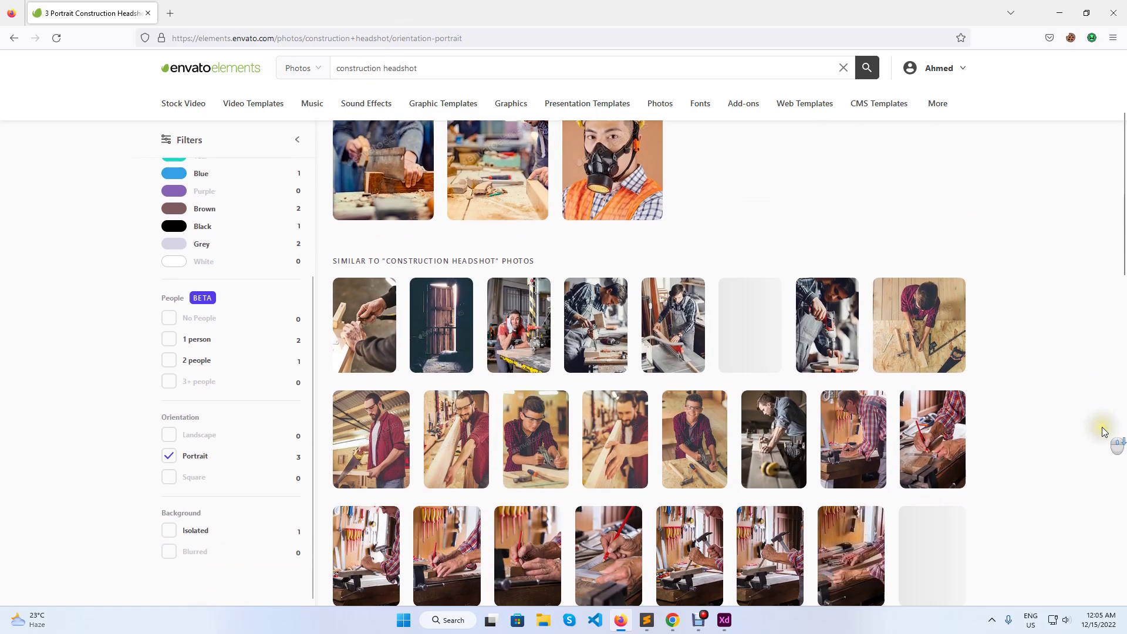
{"action": "scroll", "coordinate": [1081, 447], "scroll_direction": "down", "scroll_amount": 5}
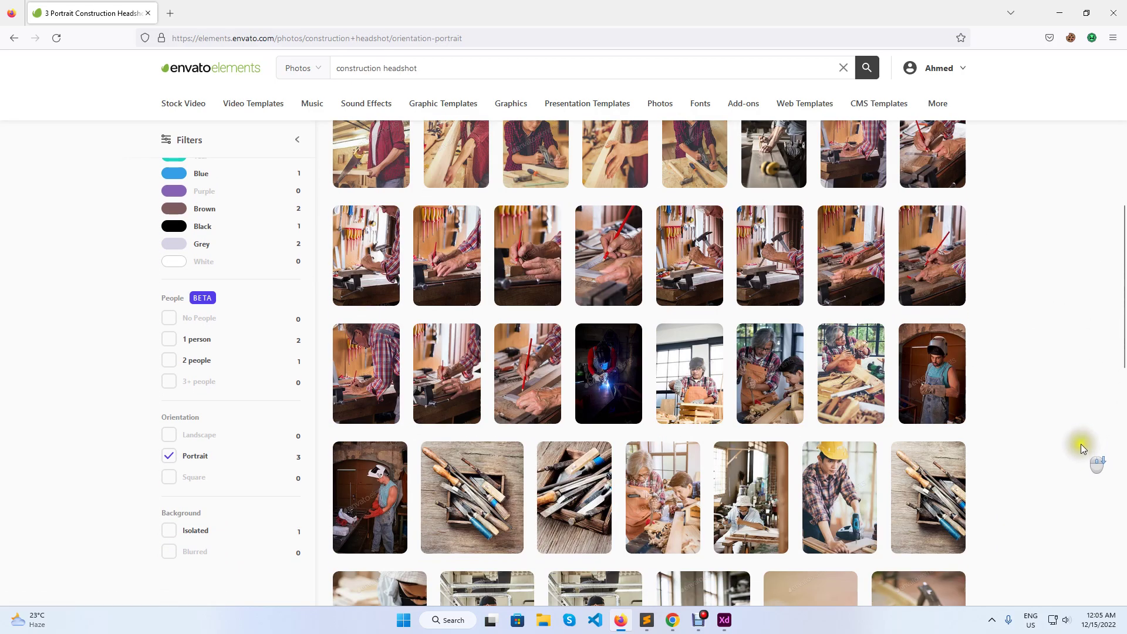
{"action": "scroll", "coordinate": [574, 448], "scroll_direction": "down", "scroll_amount": 5}
{"action": "scroll", "coordinate": [484, 396], "scroll_direction": "down", "scroll_amount": 3}
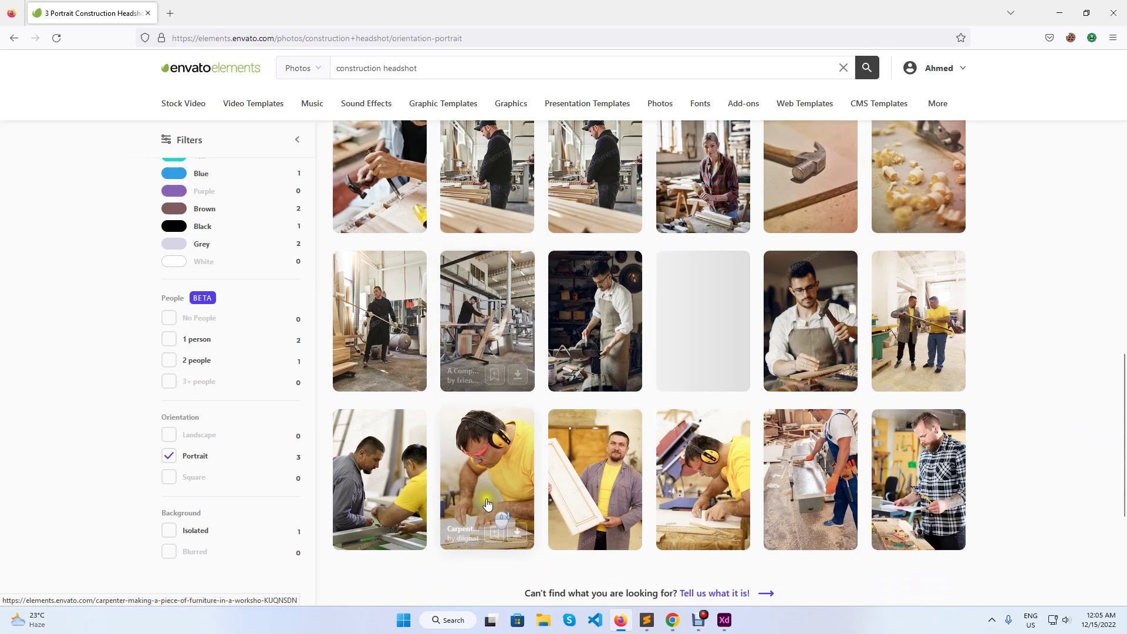
{"action": "scroll", "coordinate": [731, 405], "scroll_direction": "down", "scroll_amount": 2}
{"action": "scroll", "coordinate": [731, 405], "scroll_direction": "down", "scroll_amount": 3}
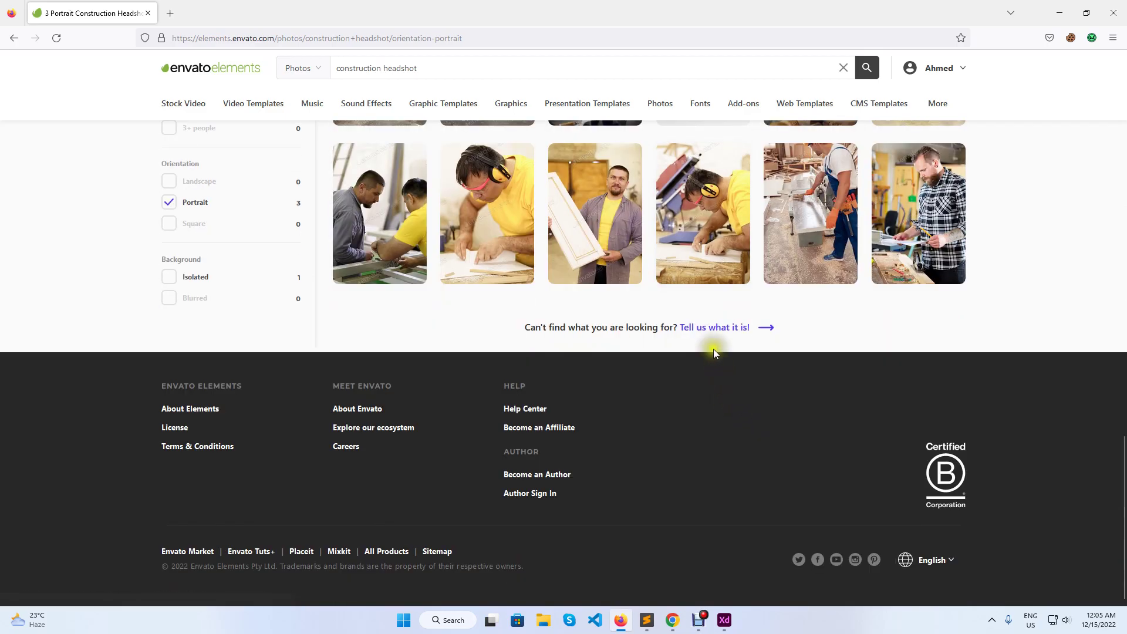
{"action": "scroll", "coordinate": [669, 464], "scroll_direction": "up", "scroll_amount": 15}
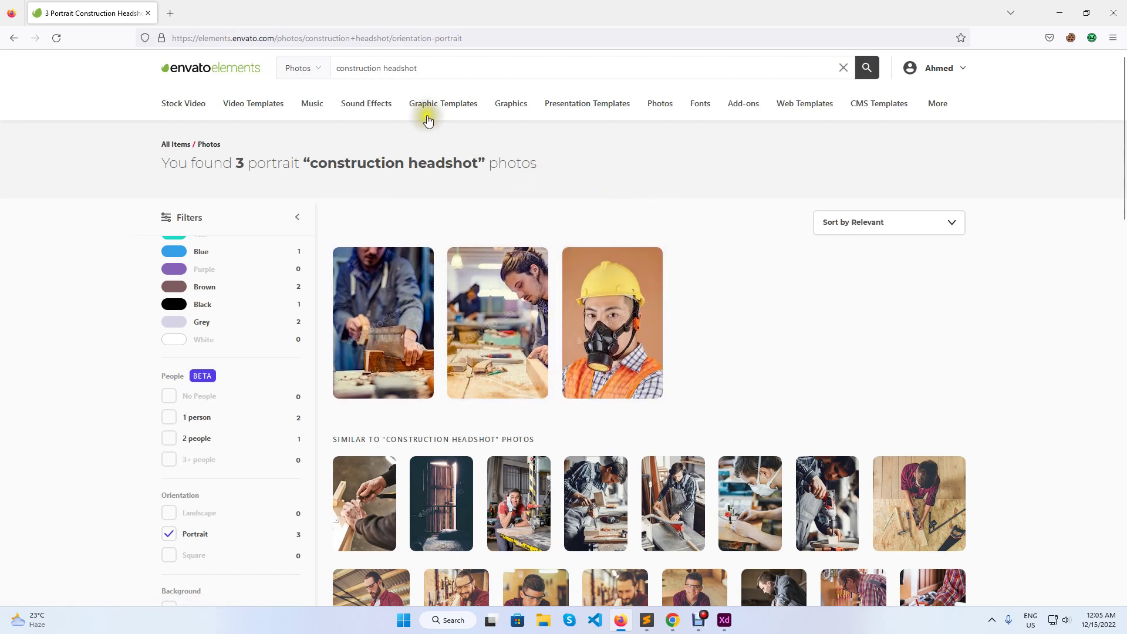
- Search for "headshot" again and add the outdoor photo of the bearded young man in a dark blue jacket to the Buildo collection
{"action": "left_click_drag", "start_coordinate": [383, 69], "coordinate": [233, 69]}
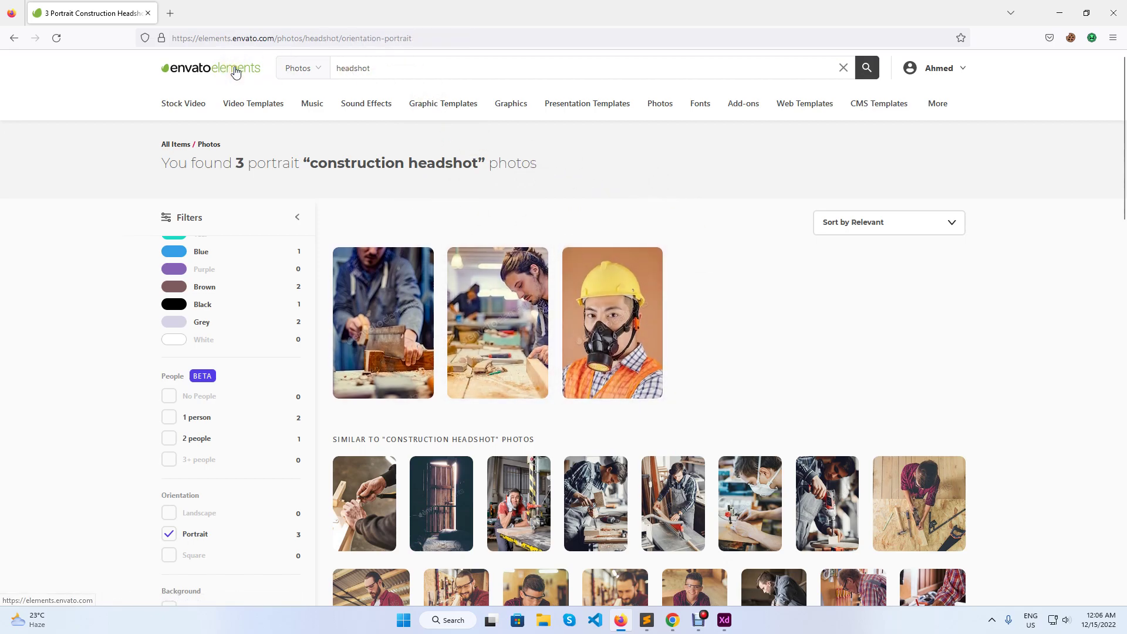
{"action": "scroll", "coordinate": [1004, 473], "scroll_direction": "down", "scroll_amount": 5}
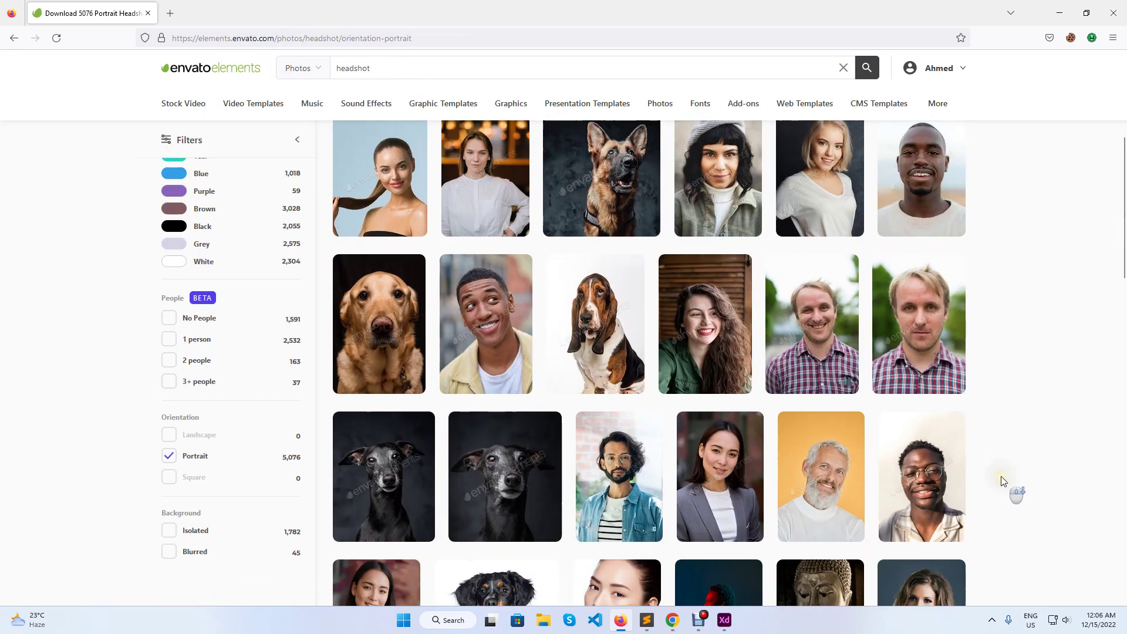
{"action": "scroll", "coordinate": [558, 404], "scroll_direction": "down", "scroll_amount": 5}
{"action": "scroll", "coordinate": [571, 393], "scroll_direction": "down", "scroll_amount": 5}
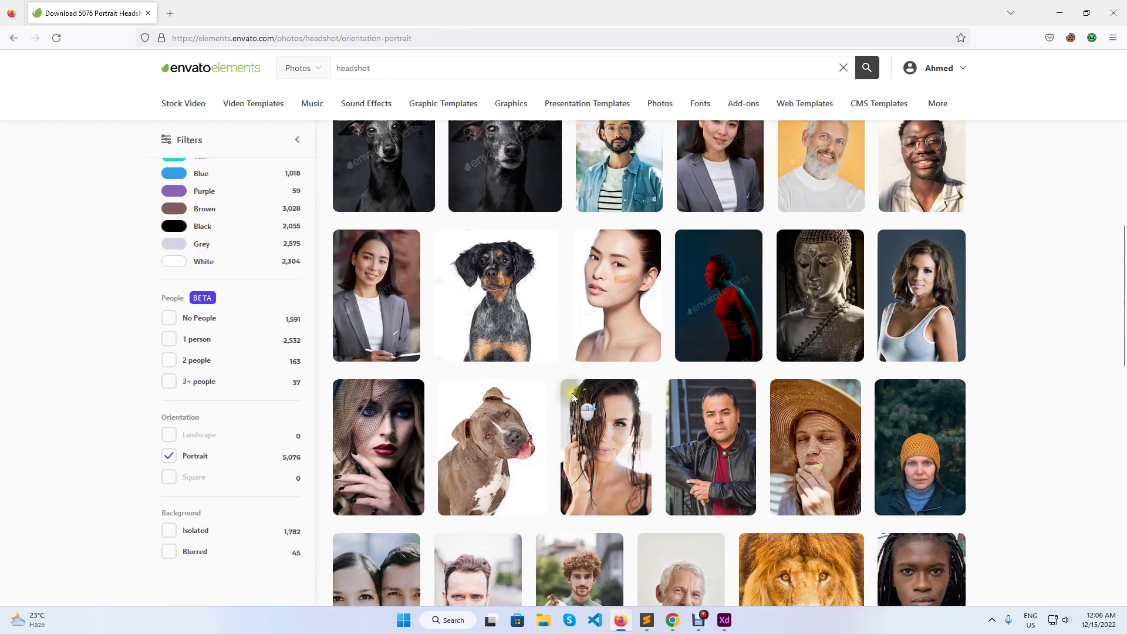
{"action": "scroll", "coordinate": [434, 369], "scroll_direction": "down", "scroll_amount": 4}
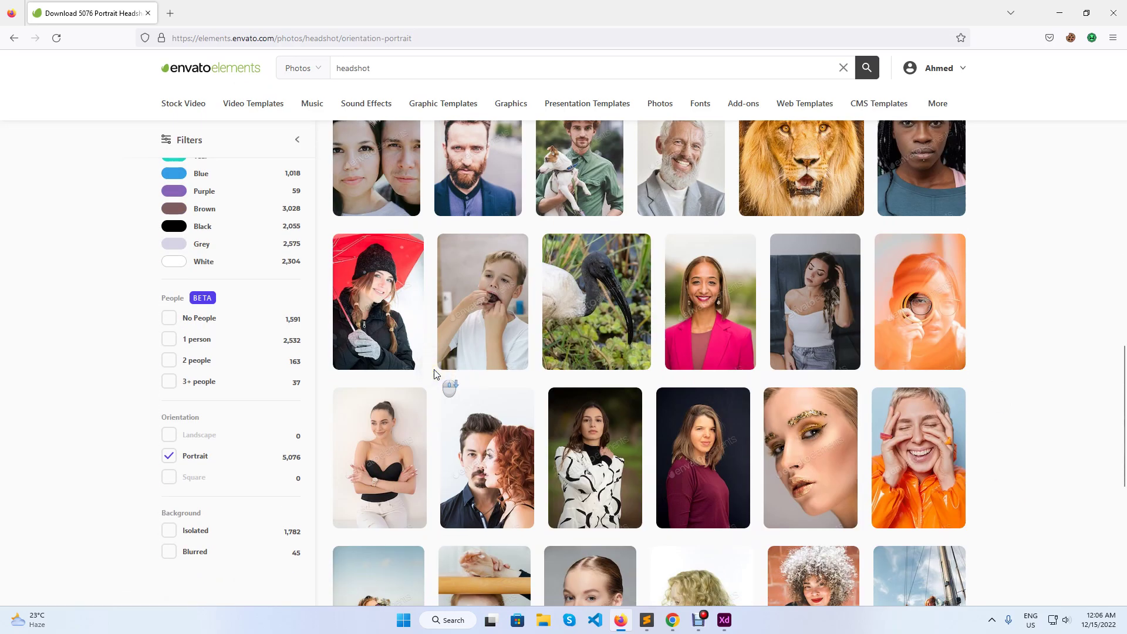
{"action": "scroll", "coordinate": [434, 369], "scroll_direction": "up", "scroll_amount": 1}
{"action": "scroll", "coordinate": [463, 346], "scroll_direction": "up", "scroll_amount": 1}
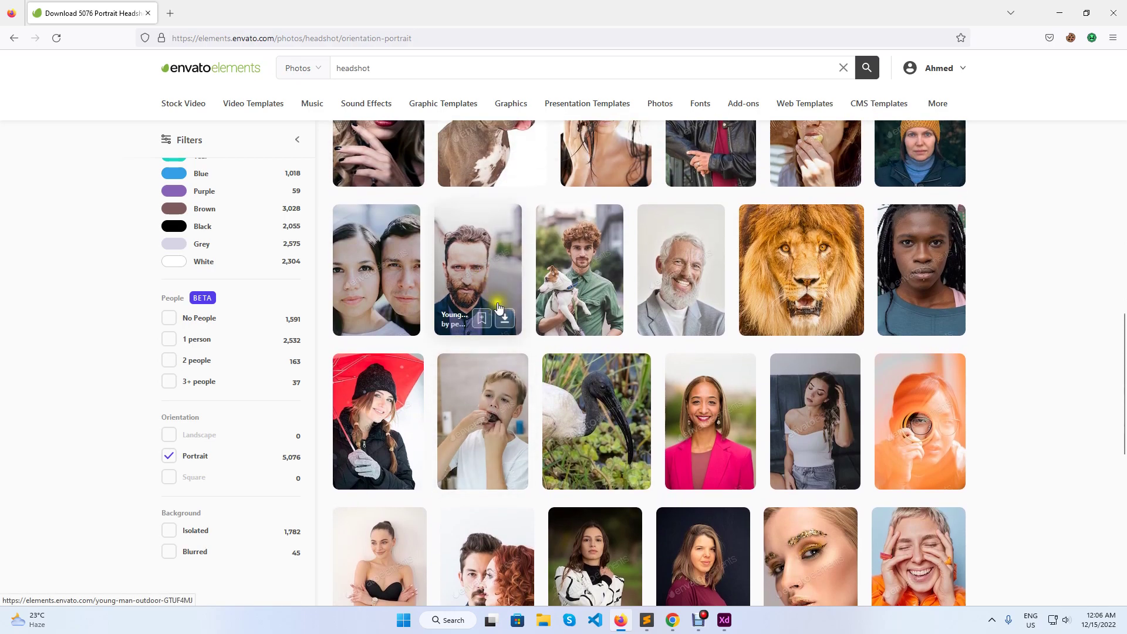
{"action": "left_click", "coordinate": [482, 318]}
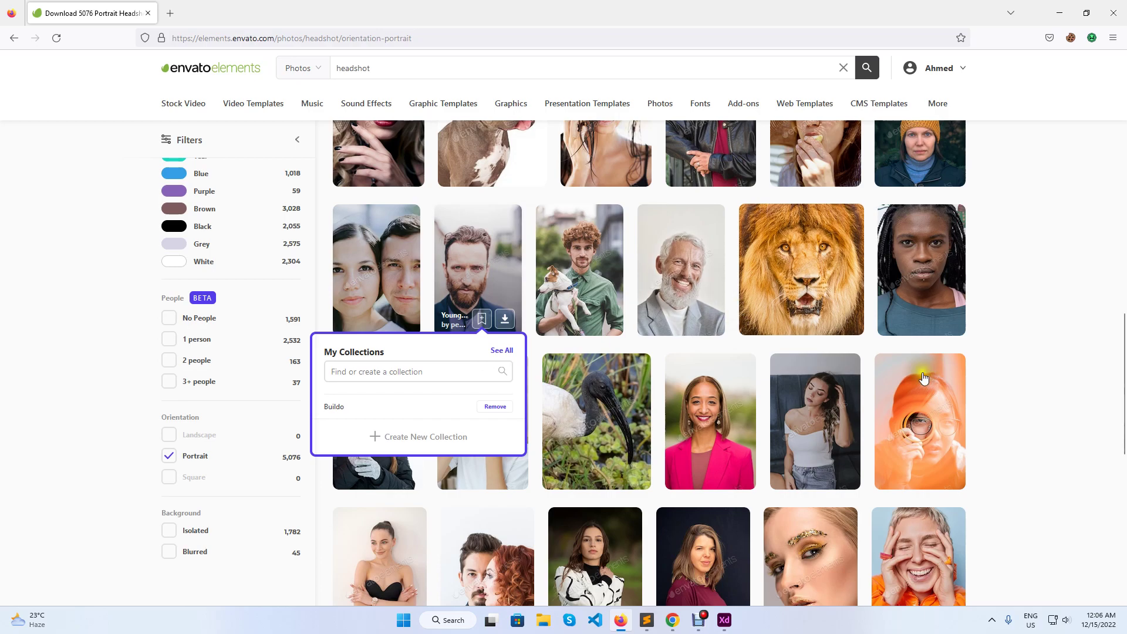
{"action": "left_click", "coordinate": [1077, 401]}
- Go to page 2 of the headshot results and add the bearded man in a white shirt against a brick wall to Buildo
{"action": "scroll", "coordinate": [843, 429], "scroll_direction": "down", "scroll_amount": 7}
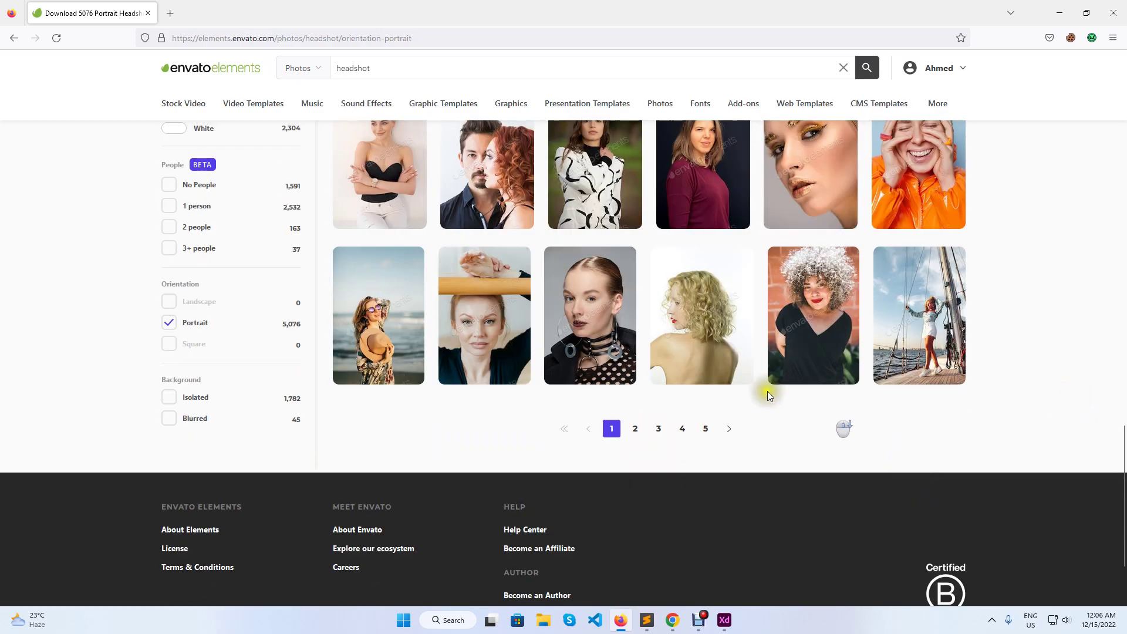
{"action": "left_click", "coordinate": [635, 428]}
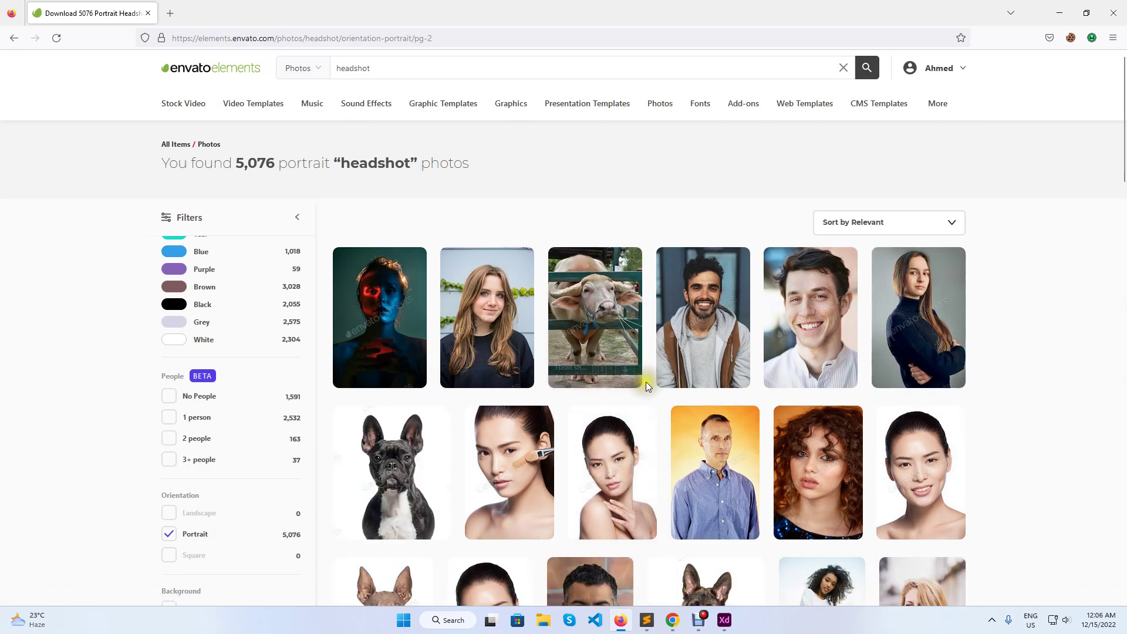
{"action": "scroll", "coordinate": [646, 383], "scroll_direction": "down", "scroll_amount": 5}
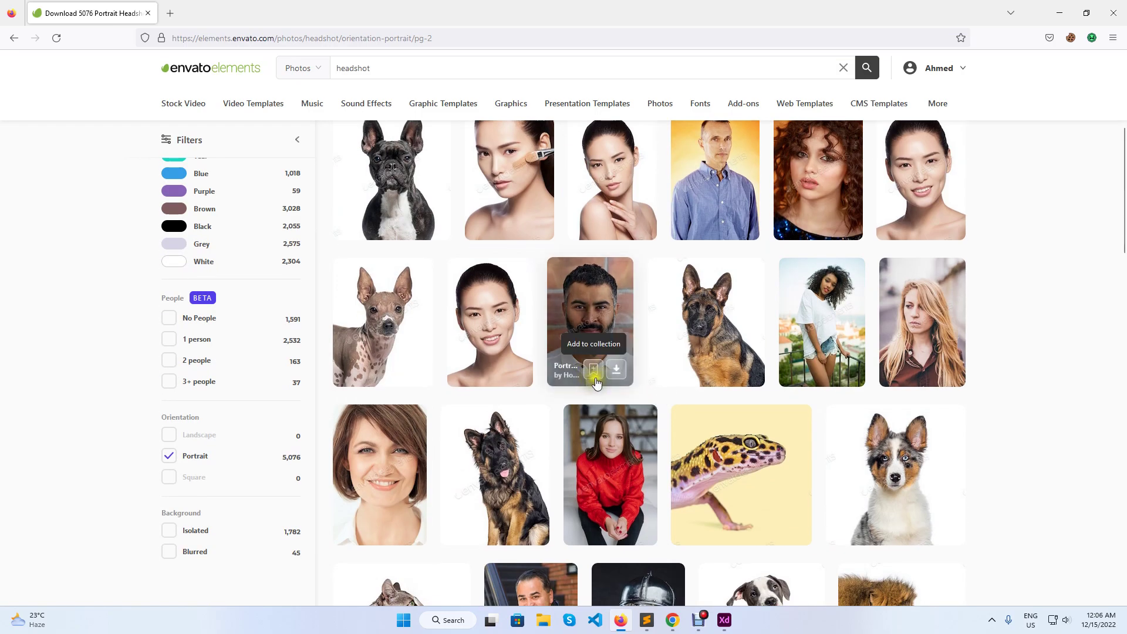
{"action": "left_click", "coordinate": [595, 370]}
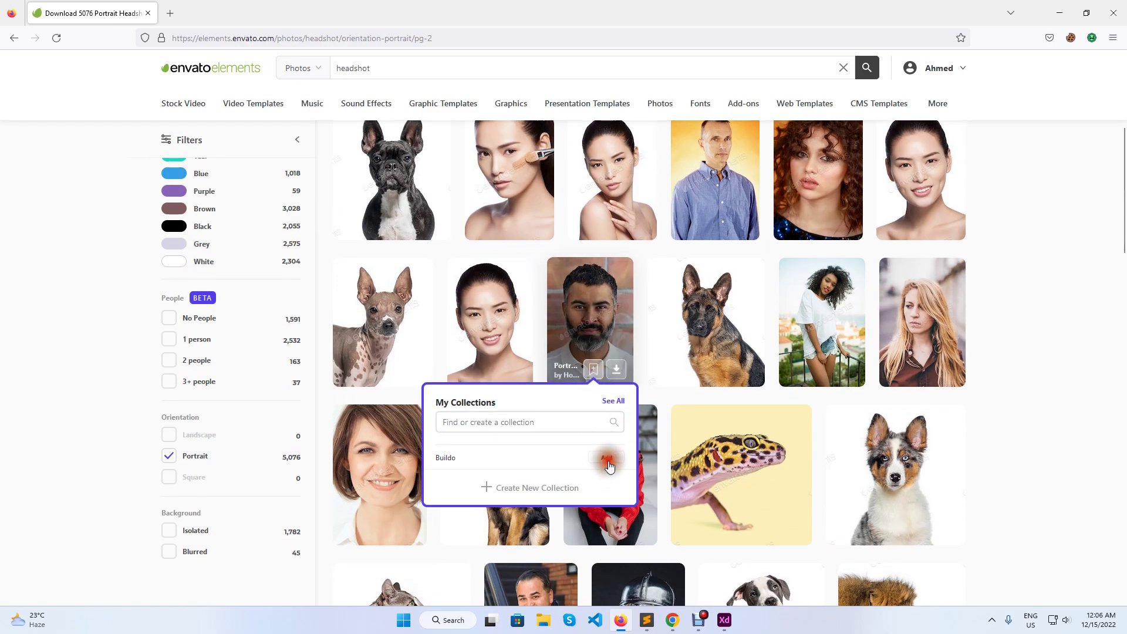
{"action": "left_click", "coordinate": [1015, 400]}
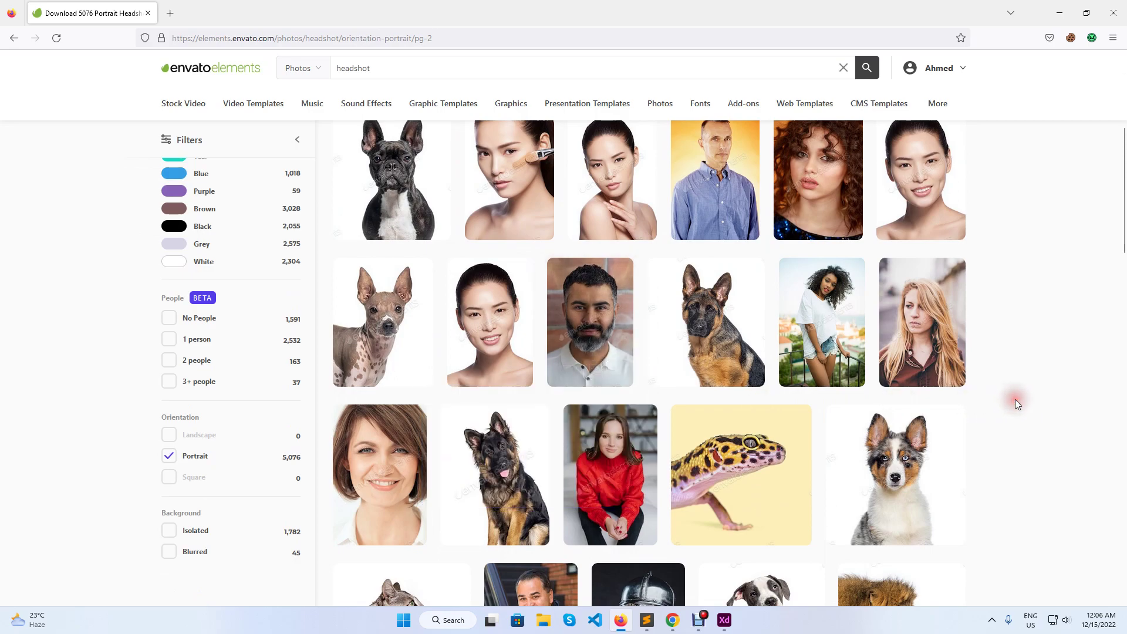
- Look through more headshots on page 2 and search the portrait photos for "professional headshot"
{"action": "scroll", "coordinate": [1015, 401], "scroll_direction": "down", "scroll_amount": 6}
{"action": "scroll", "coordinate": [1017, 408], "scroll_direction": "down", "scroll_amount": 4}
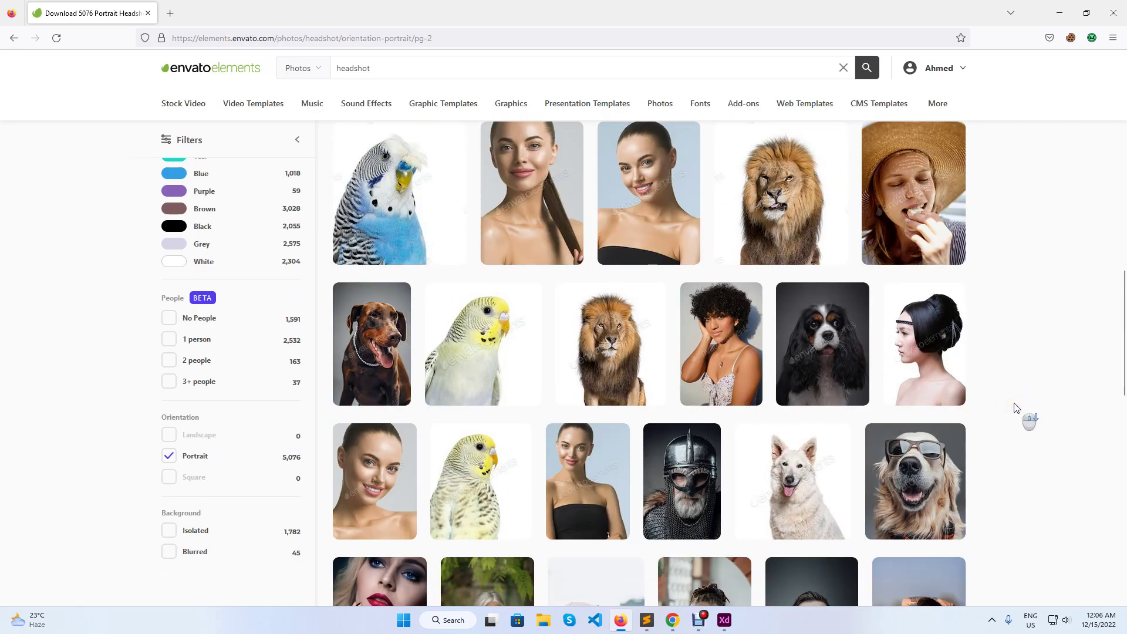
{"action": "scroll", "coordinate": [1016, 407], "scroll_direction": "down", "scroll_amount": 5}
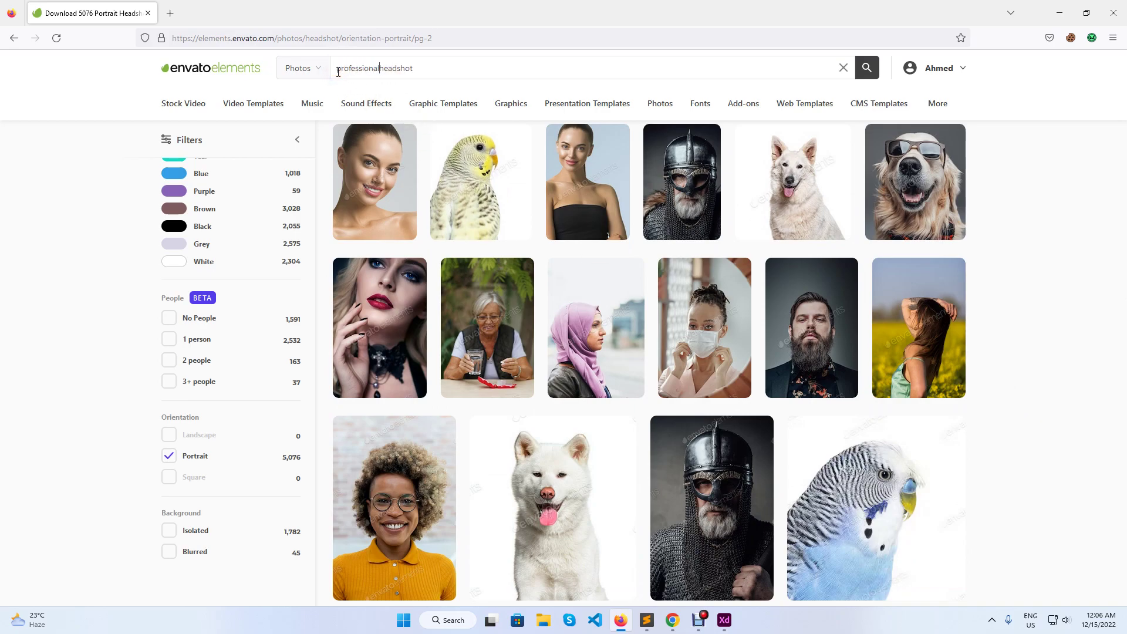
{"action": "key", "text": "Return"}
{"action": "left_click", "coordinate": [370, 71]}
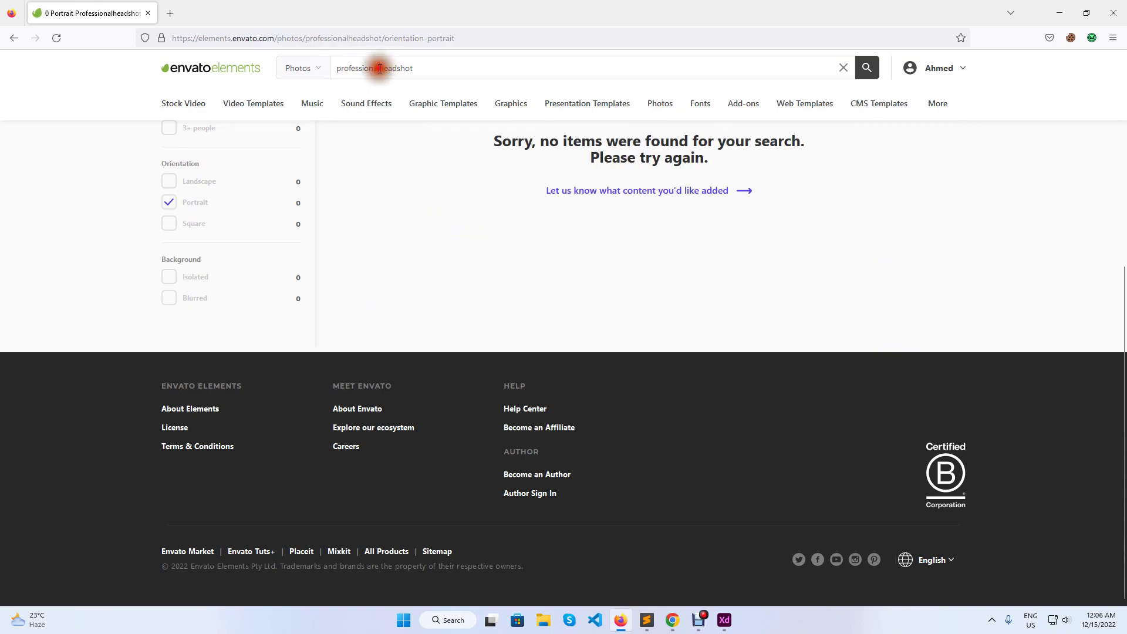
{"action": "key", "text": "Return"}
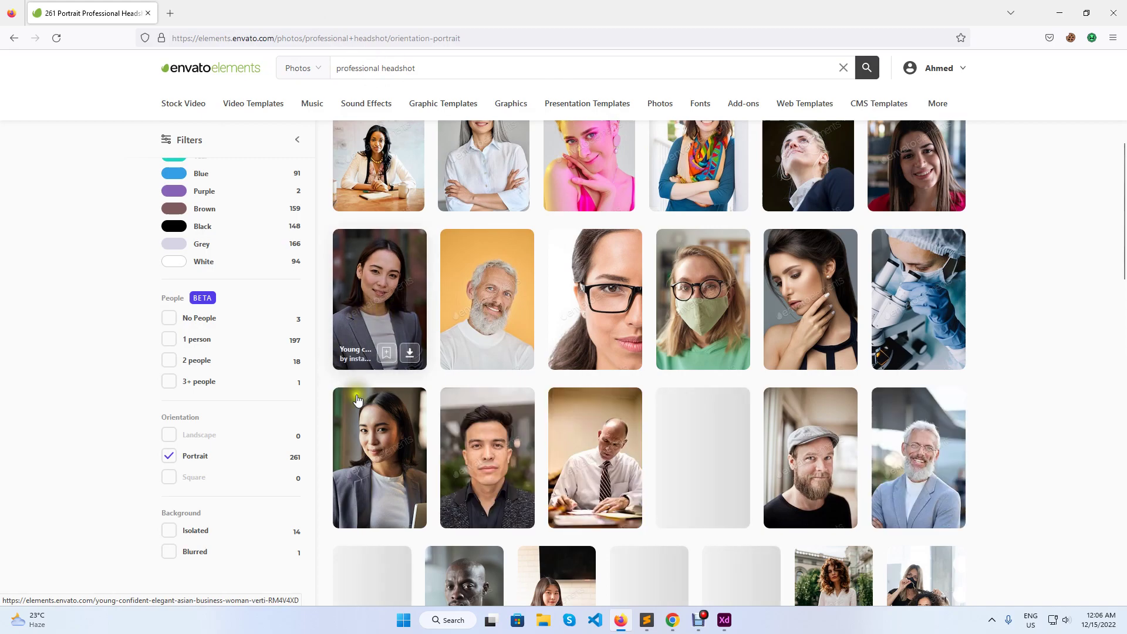
- Add the "Smiling" young woman in a dark grey blazer from the professional headshots to the Buildo collection
{"action": "left_click", "coordinate": [386, 510]}
{"action": "scroll", "coordinate": [406, 558], "scroll_direction": "down", "scroll_amount": 2}
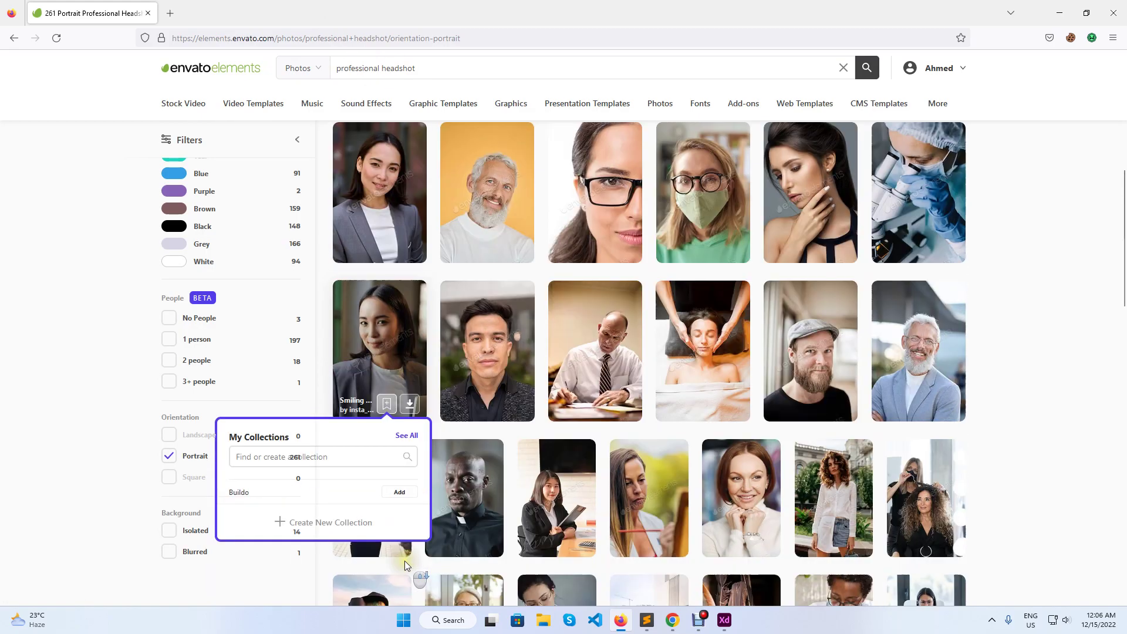
{"action": "scroll", "coordinate": [403, 562], "scroll_direction": "down", "scroll_amount": 1}
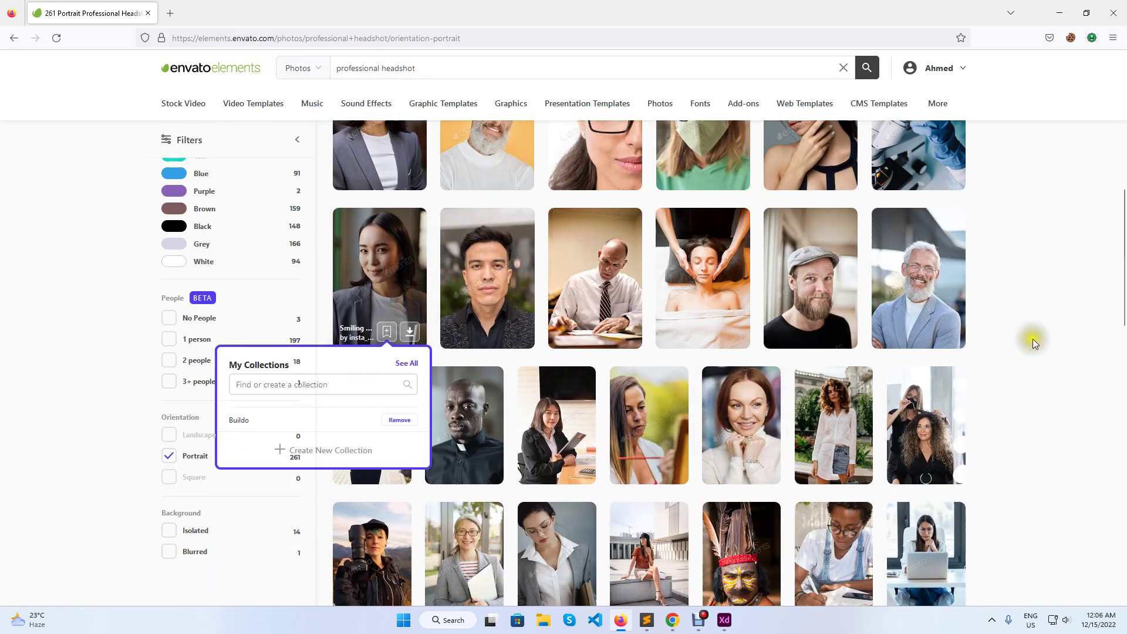
- Add the photo of the smiling grey-bearded older man in a light blue blazer to the Buildo collection
{"action": "left_click", "coordinate": [926, 333]}
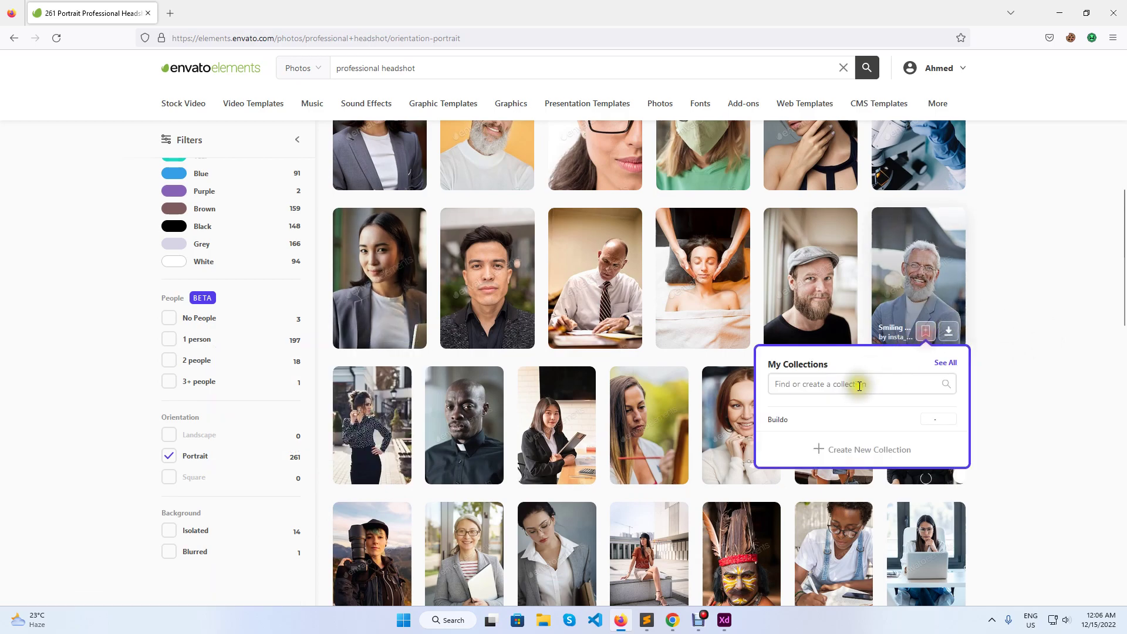
{"action": "left_click", "coordinate": [1032, 390]}
- Look through the remaining professional headshot results on page 1 for suitable team portraits
{"action": "scroll", "coordinate": [726, 419], "scroll_direction": "down", "scroll_amount": 3}
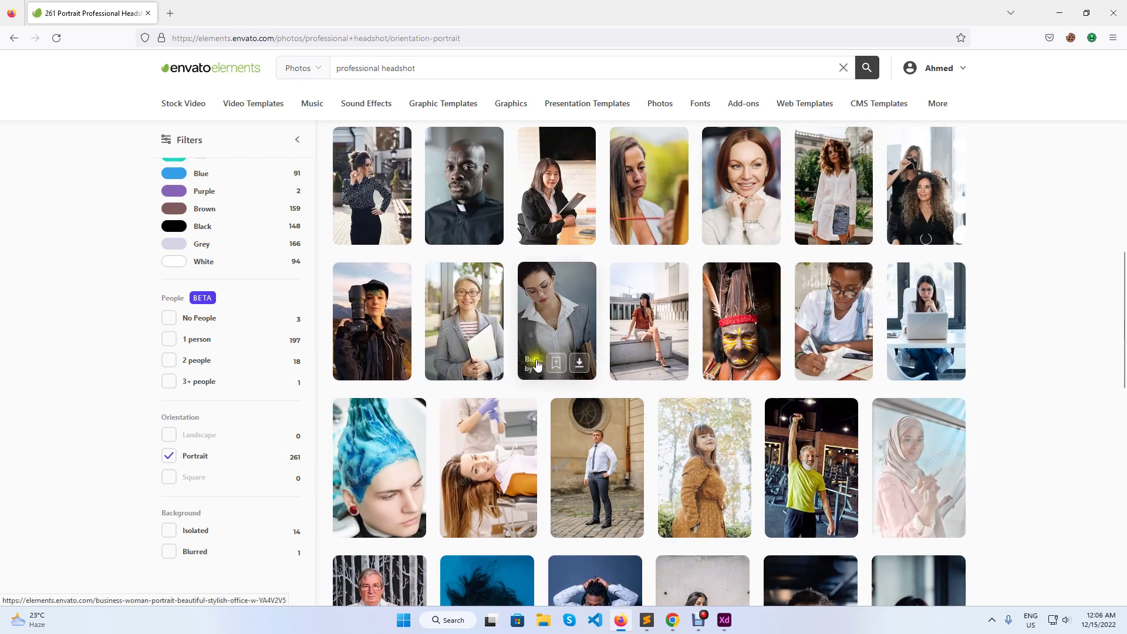
{"action": "scroll", "coordinate": [787, 407], "scroll_direction": "down", "scroll_amount": 4}
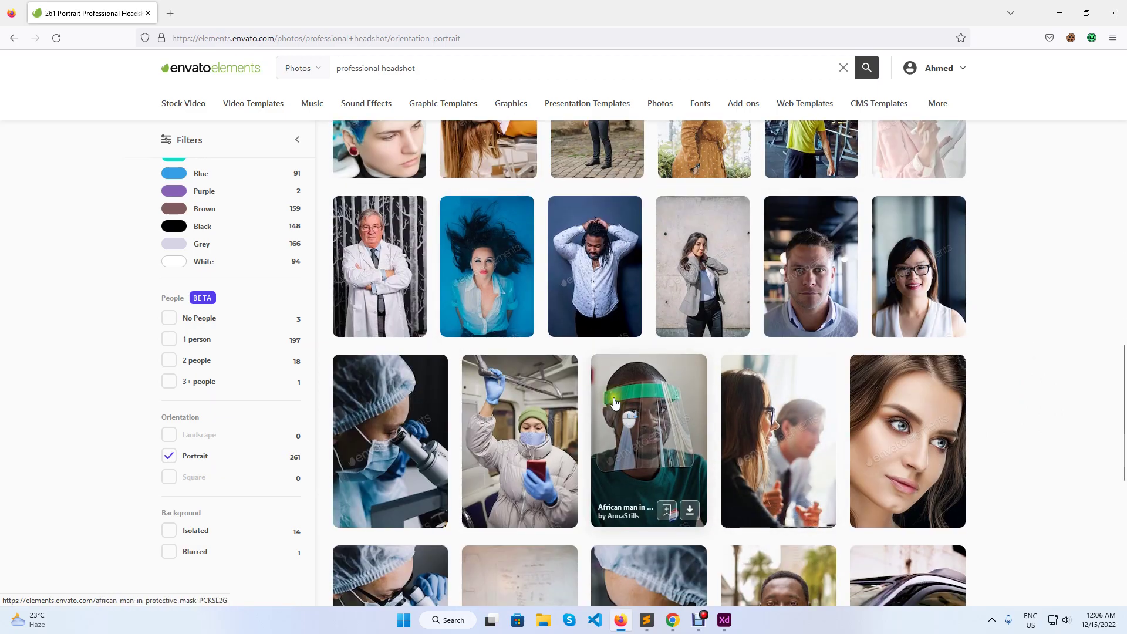
{"action": "scroll", "coordinate": [626, 393], "scroll_direction": "down", "scroll_amount": 4}
{"action": "scroll", "coordinate": [611, 386], "scroll_direction": "up", "scroll_amount": 5}
{"action": "scroll", "coordinate": [612, 385], "scroll_direction": "up", "scroll_amount": 10}
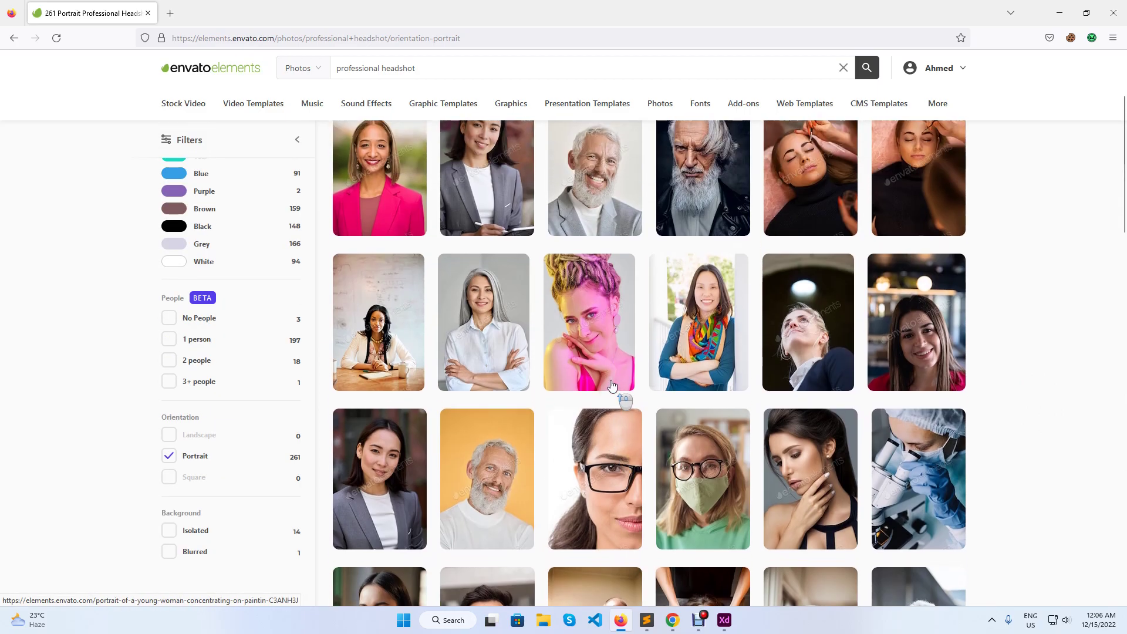
{"action": "scroll", "coordinate": [1044, 357], "scroll_direction": "down", "scroll_amount": 5}
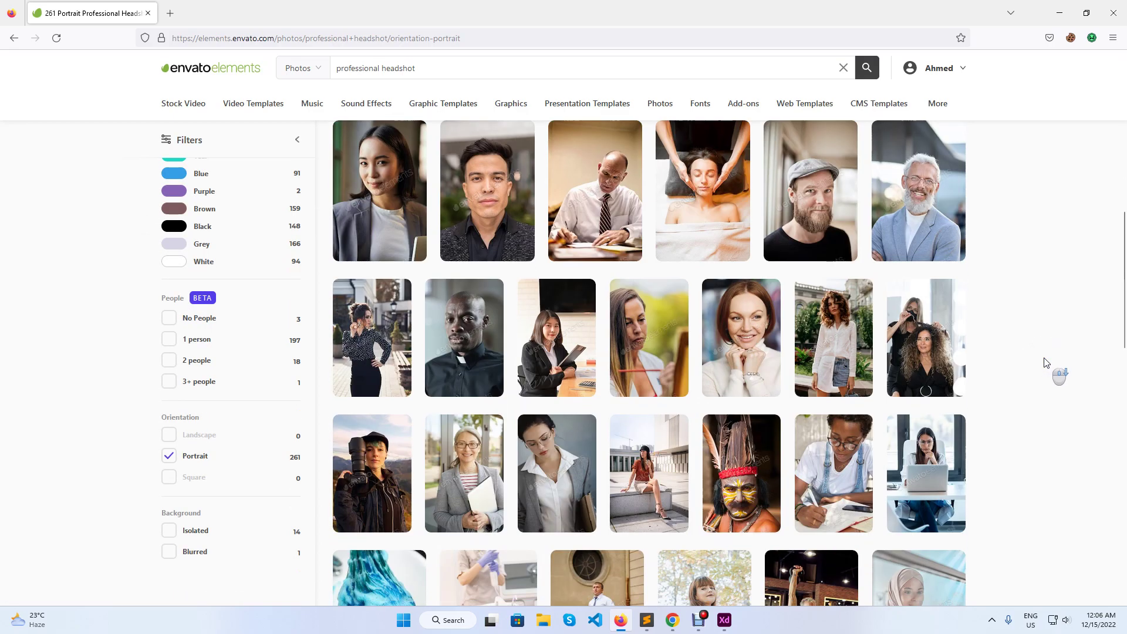
{"action": "scroll", "coordinate": [1044, 362], "scroll_direction": "down", "scroll_amount": 5}
{"action": "scroll", "coordinate": [1045, 365], "scroll_direction": "down", "scroll_amount": 5}
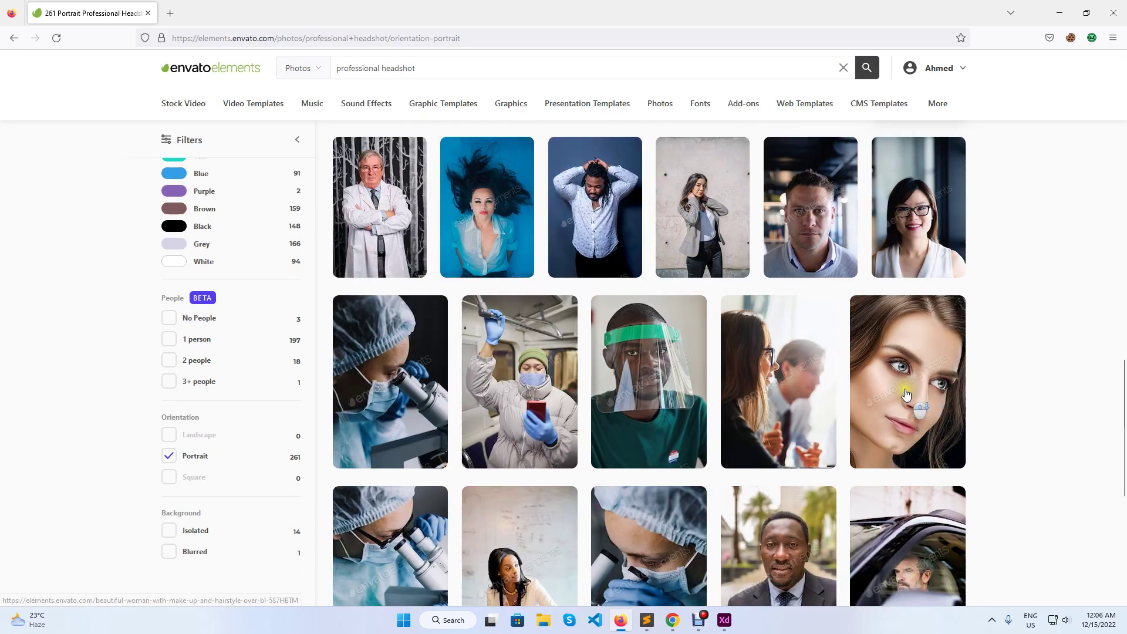
{"action": "scroll", "coordinate": [913, 382], "scroll_direction": "down", "scroll_amount": 4}
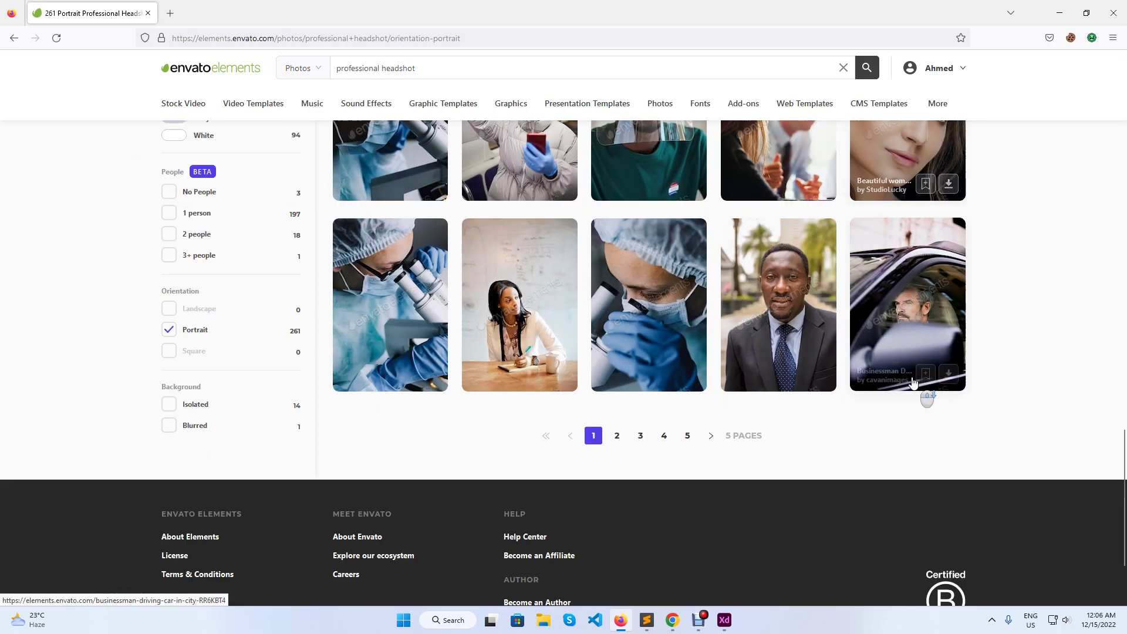
- Go to page 2 of the professional headshot results and add the bearded man in a flat cap and black T-shirt to Buildo
{"action": "left_click", "coordinate": [622, 436]}
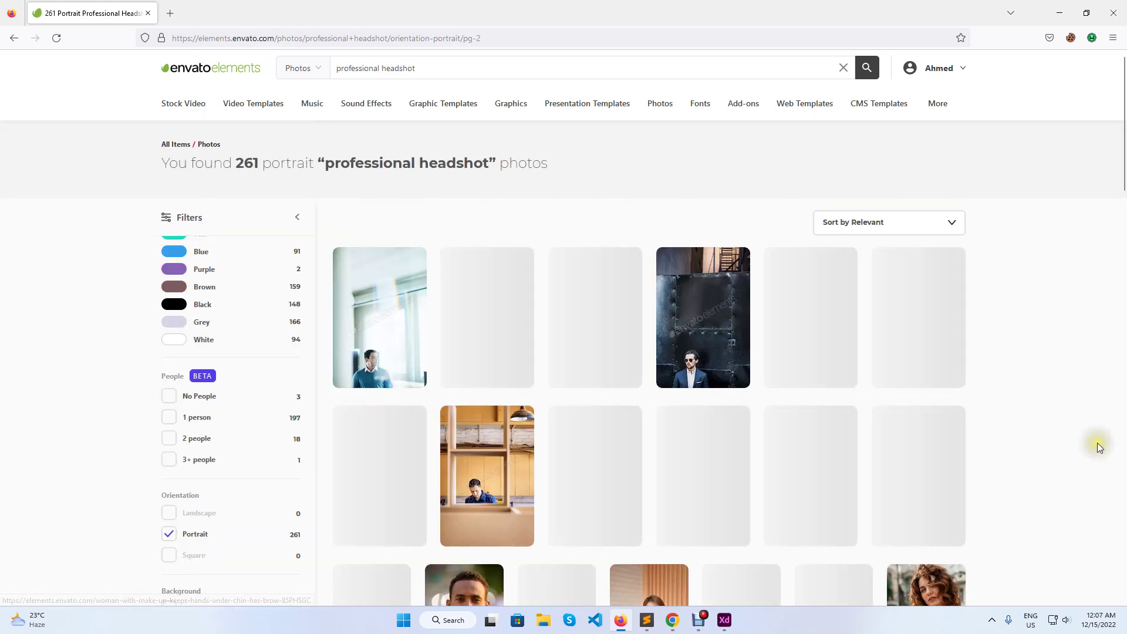
{"action": "scroll", "coordinate": [1121, 368], "scroll_direction": "down", "scroll_amount": 5}
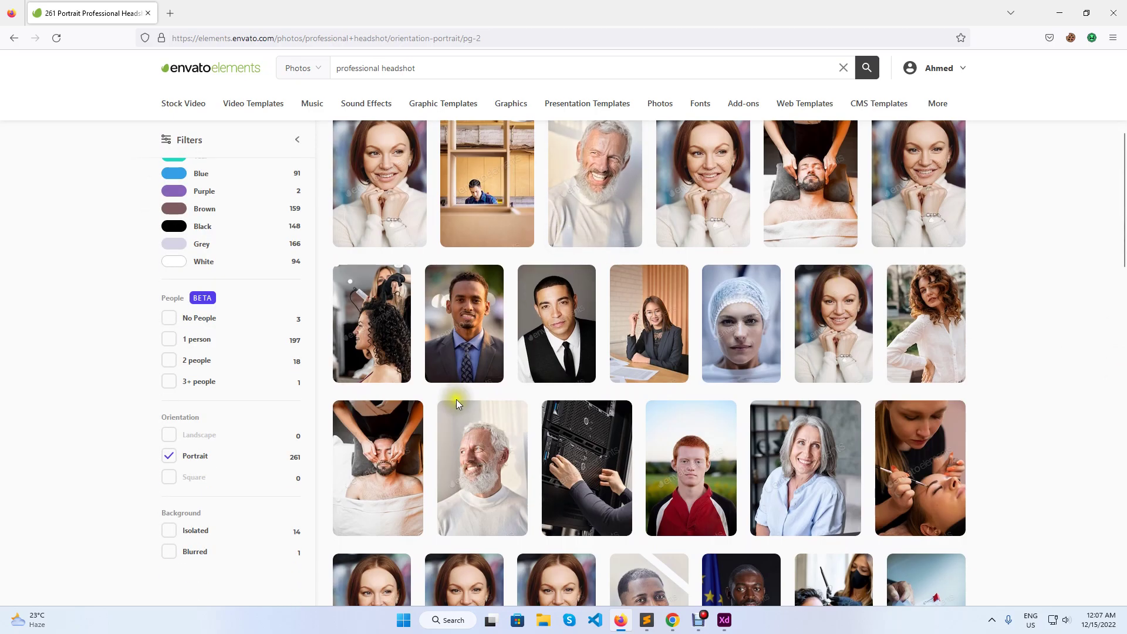
{"action": "scroll", "coordinate": [458, 403], "scroll_direction": "down", "scroll_amount": 5}
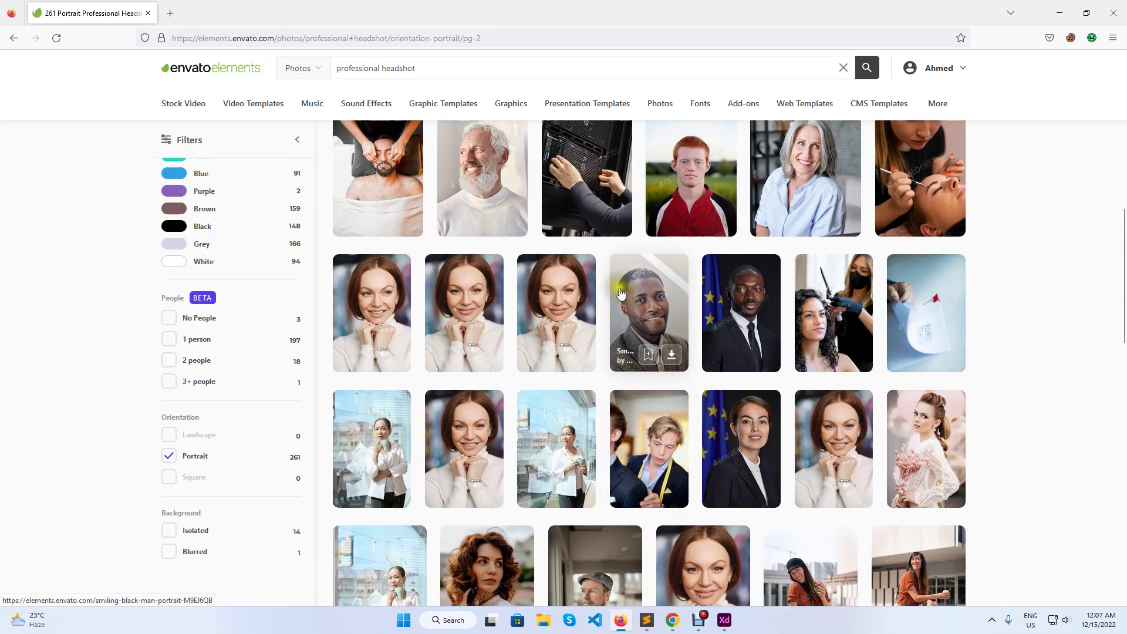
{"action": "scroll", "coordinate": [763, 329], "scroll_direction": "down", "scroll_amount": 2}
{"action": "scroll", "coordinate": [819, 317], "scroll_direction": "down", "scroll_amount": 2}
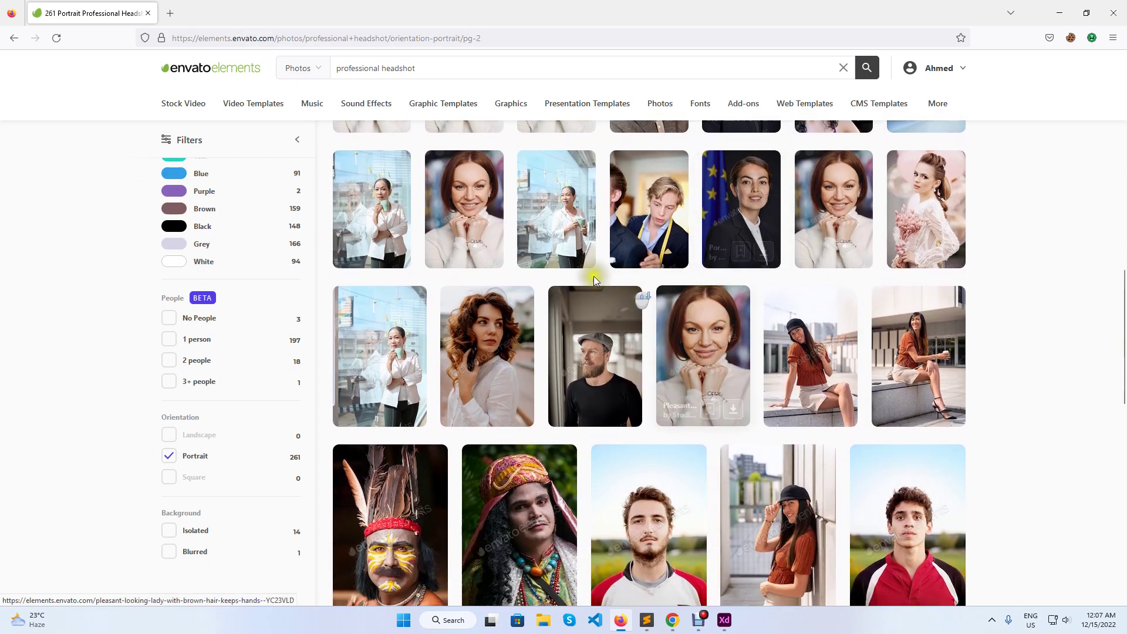
{"action": "left_click", "coordinate": [603, 413]}
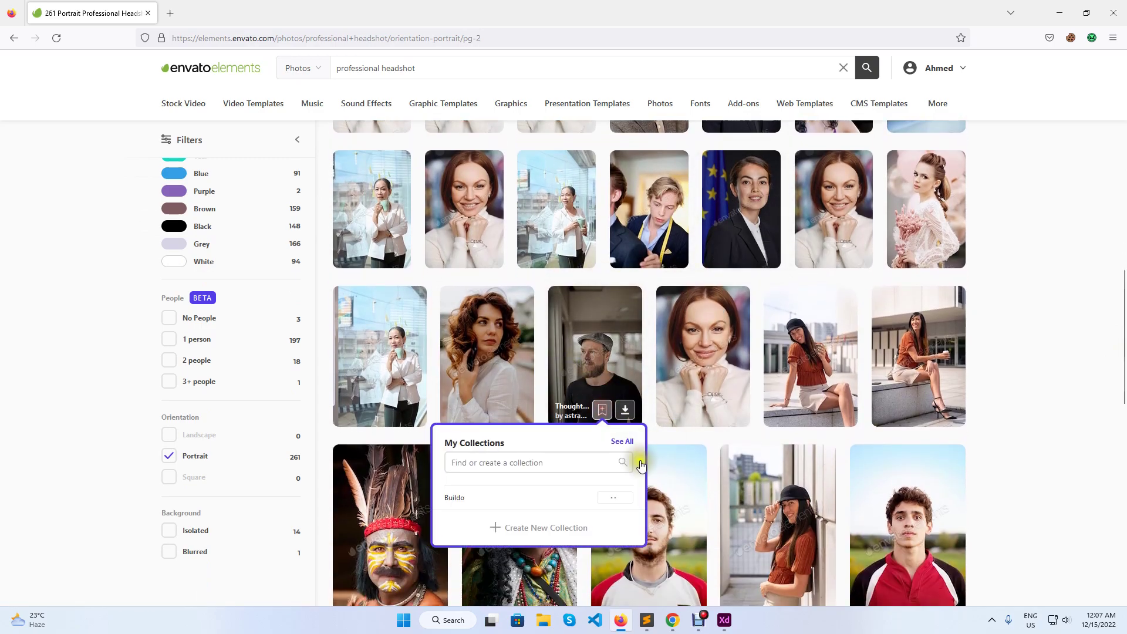
{"action": "left_click", "coordinate": [1079, 420]}
- Add the photo of the smiling woman in sunglasses and a black leather jacket on page 2 to the Buildo collection
{"action": "scroll", "coordinate": [1079, 420], "scroll_direction": "down", "scroll_amount": 7}
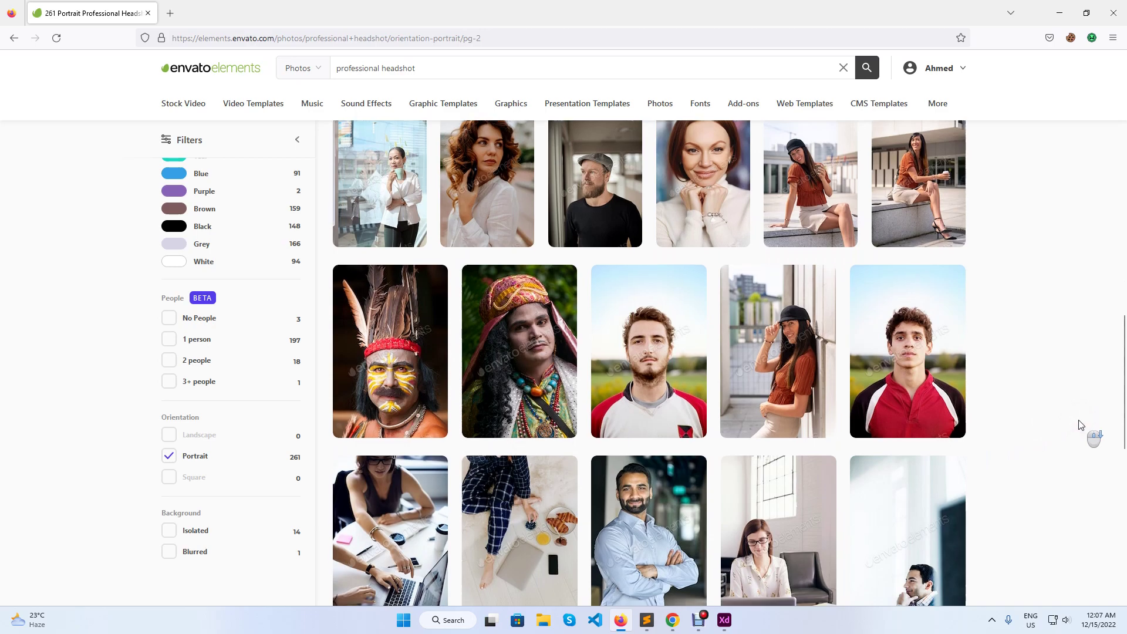
{"action": "scroll", "coordinate": [701, 406], "scroll_direction": "down", "scroll_amount": 2}
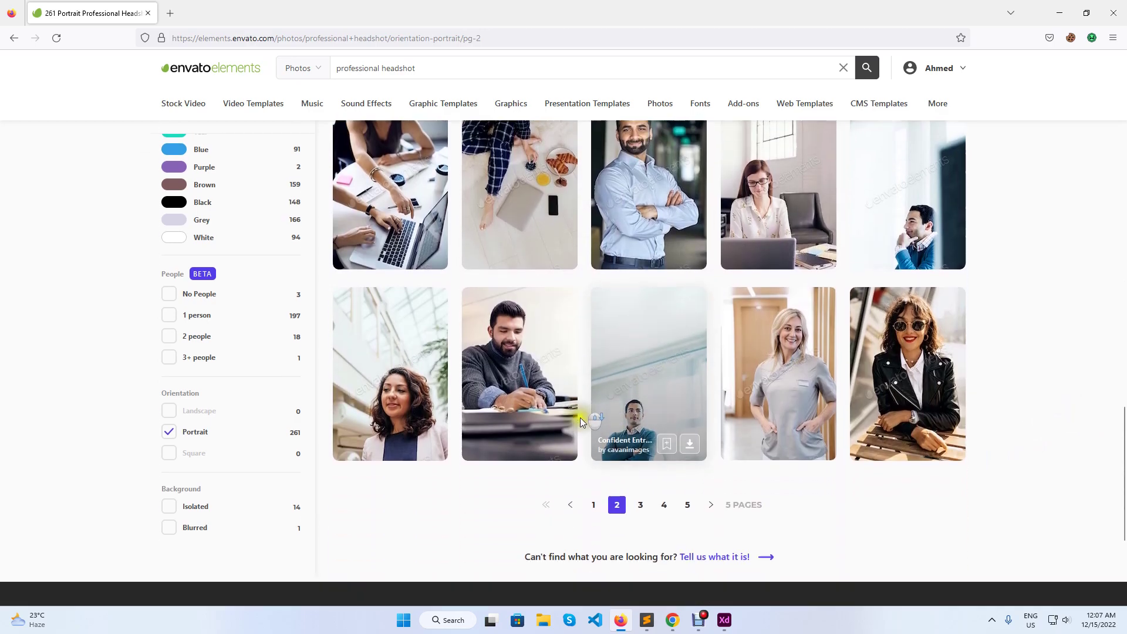
{"action": "left_click", "coordinate": [925, 444]}
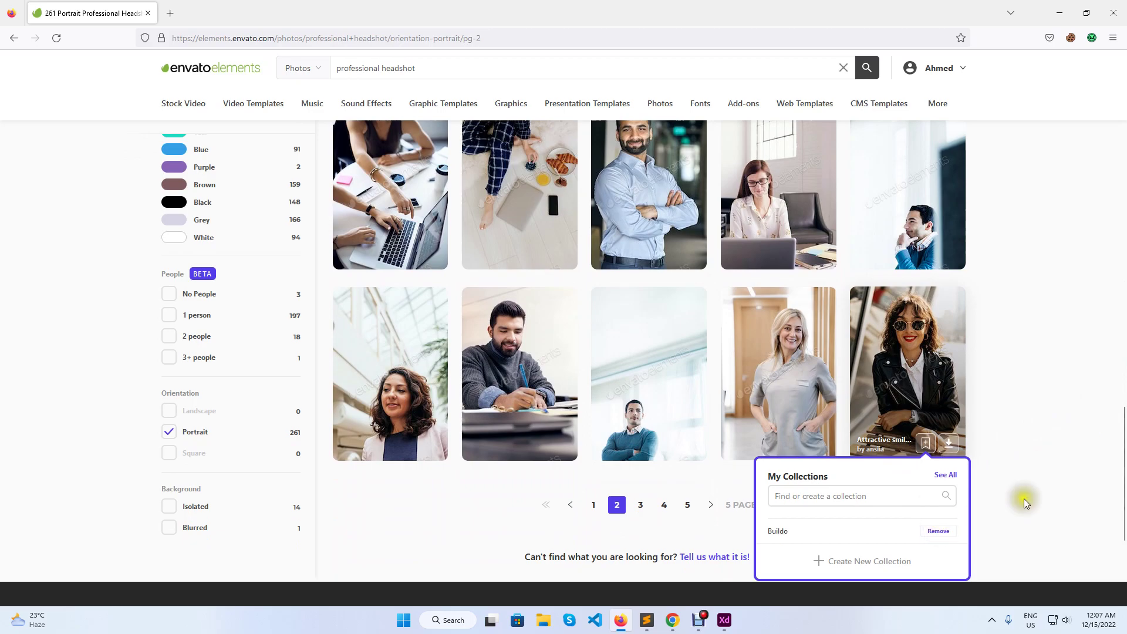
{"action": "scroll", "coordinate": [650, 528], "scroll_direction": "up", "scroll_amount": 20}
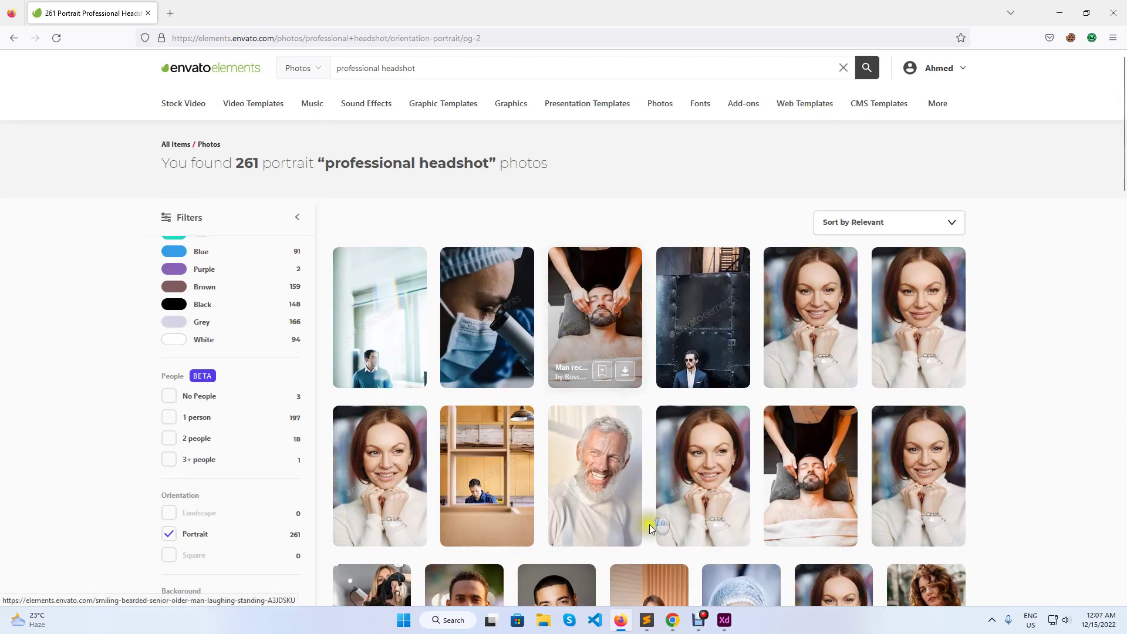
- Switch to Adobe XD and review the Buildo page designs from Home to News for the photos they need
{"action": "left_click", "coordinate": [725, 619]}
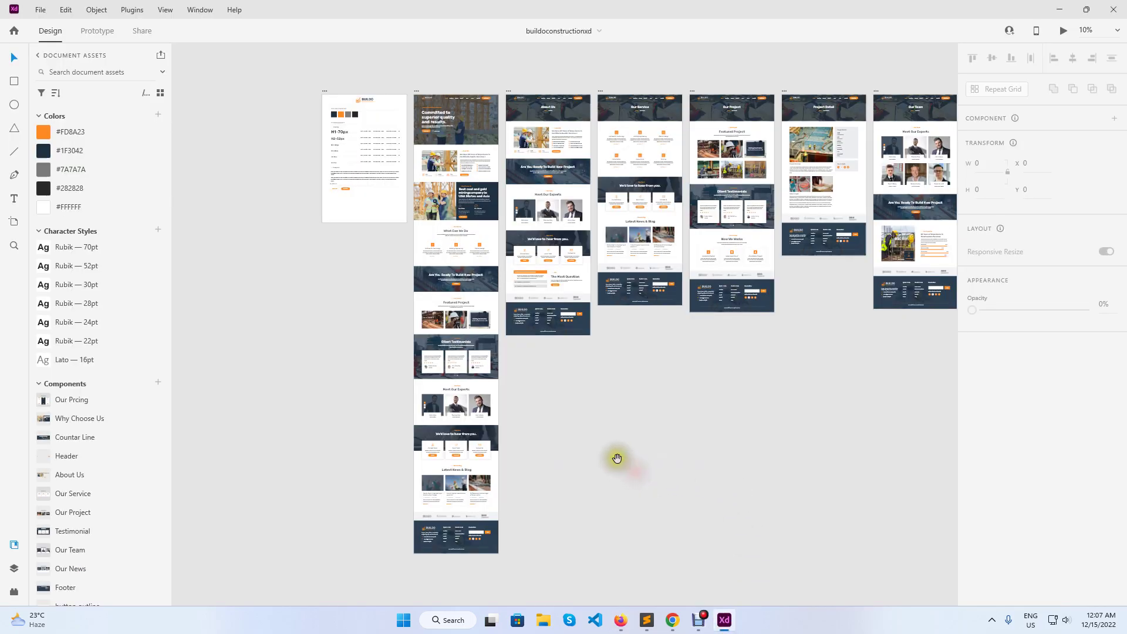
{"action": "scroll", "coordinate": [511, 377], "scroll_direction": "up", "scroll_amount": 6}
{"action": "scroll", "coordinate": [499, 373], "scroll_direction": "down", "scroll_amount": 8}
{"action": "left_click_drag", "start_coordinate": [699, 246], "coordinate": [362, 353]}
{"action": "left_click_drag", "start_coordinate": [714, 327], "coordinate": [281, 367]}
{"action": "left_click_drag", "start_coordinate": [932, 359], "coordinate": [528, 449]}
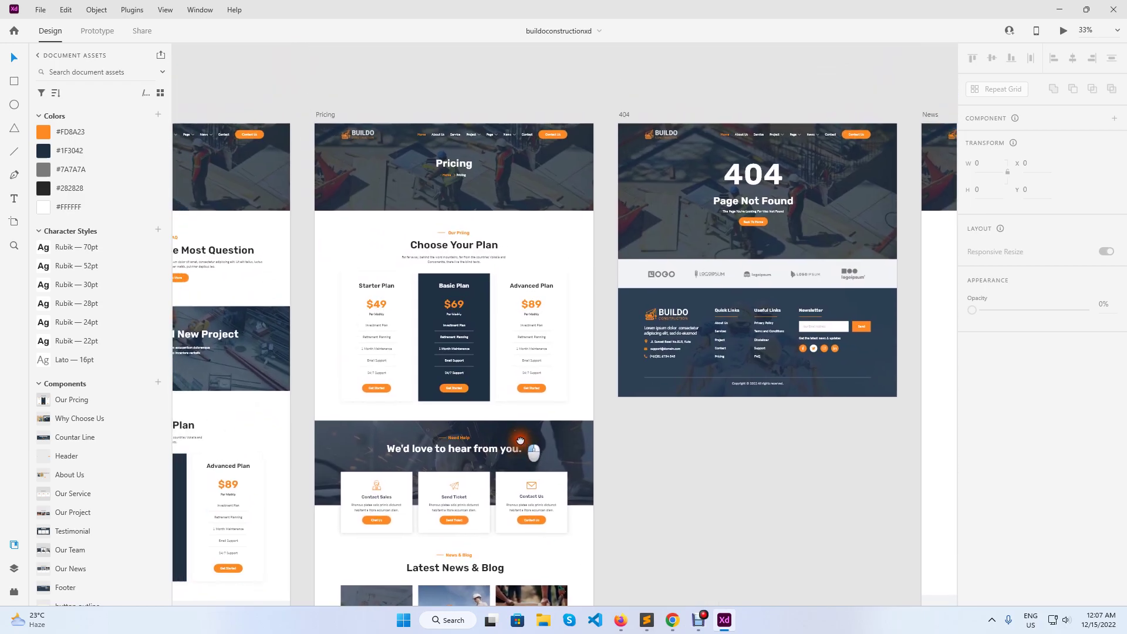
{"action": "left_click_drag", "start_coordinate": [857, 380], "coordinate": [422, 354]}
{"action": "left_click_drag", "start_coordinate": [734, 329], "coordinate": [481, 326]}
{"action": "scroll", "coordinate": [669, 306], "scroll_direction": "down", "scroll_amount": 12}
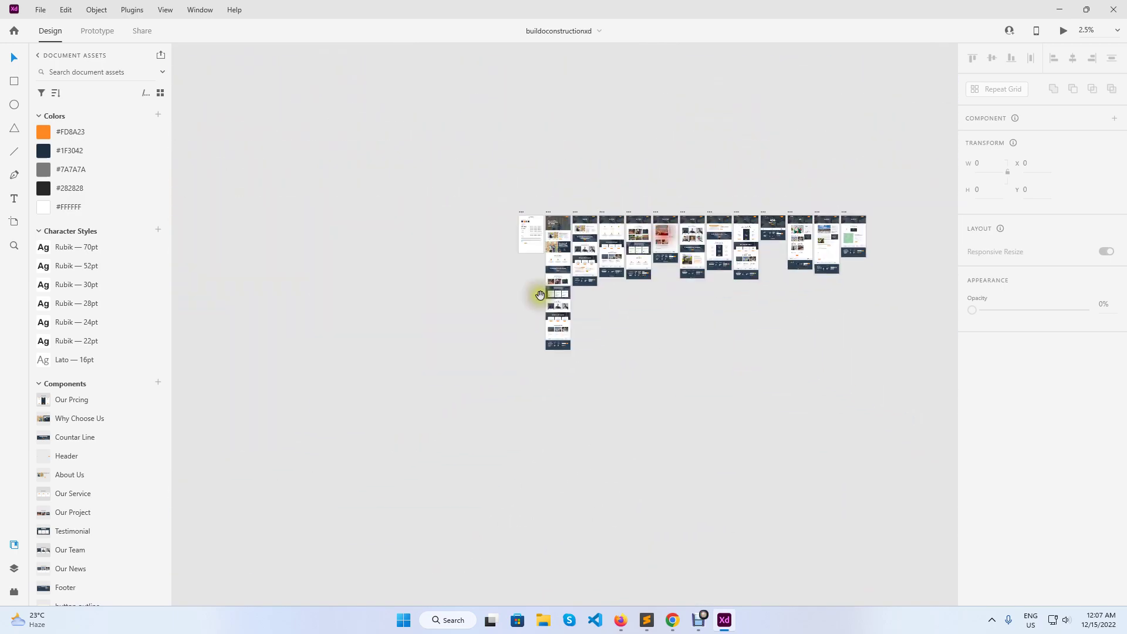
{"action": "scroll", "coordinate": [616, 209], "scroll_direction": "up", "scroll_amount": 12}
{"action": "left_click_drag", "start_coordinate": [619, 155], "coordinate": [781, 29]}
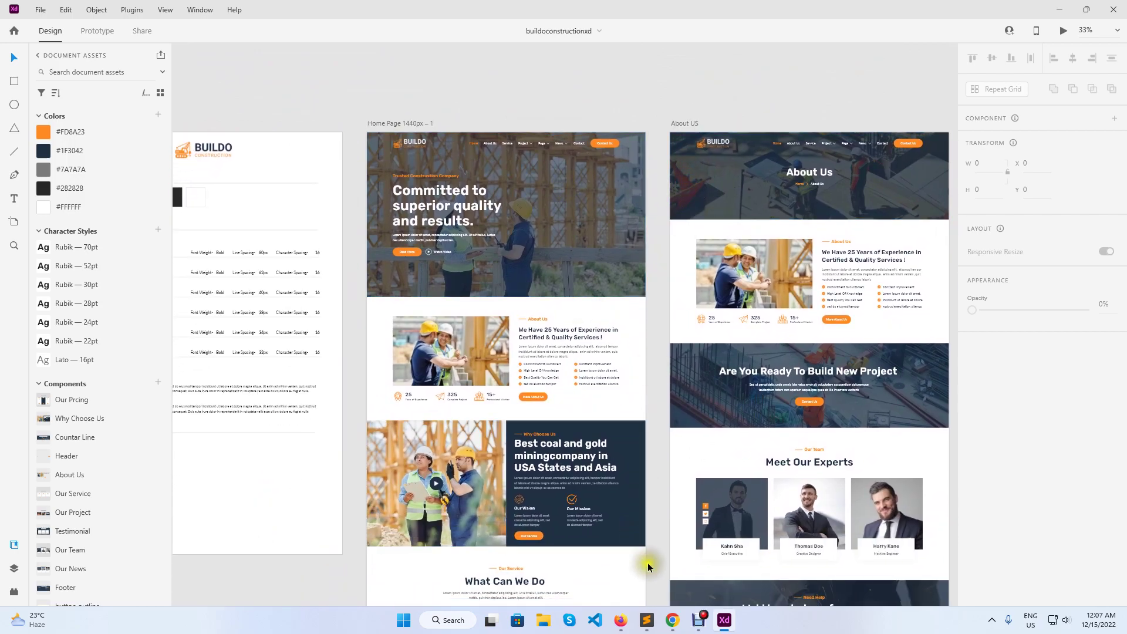
- Switch back to Envato Elements in Firefox and open the saved Buildo collection
{"action": "left_click", "coordinate": [671, 621]}
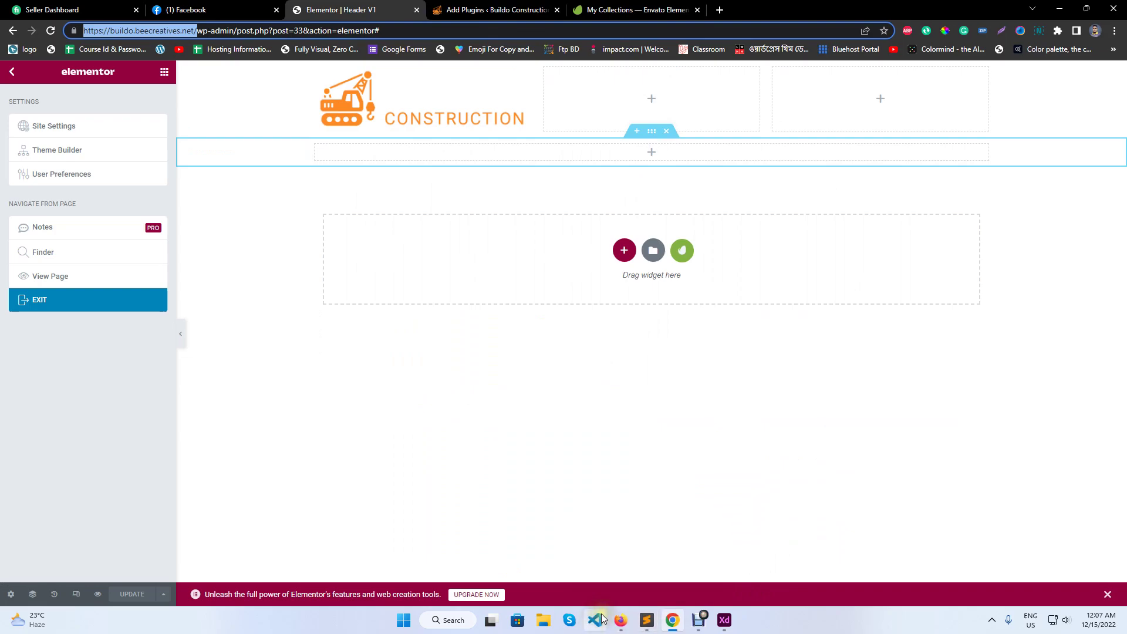
{"action": "left_click", "coordinate": [620, 620]}
{"action": "left_click", "coordinate": [963, 73]}
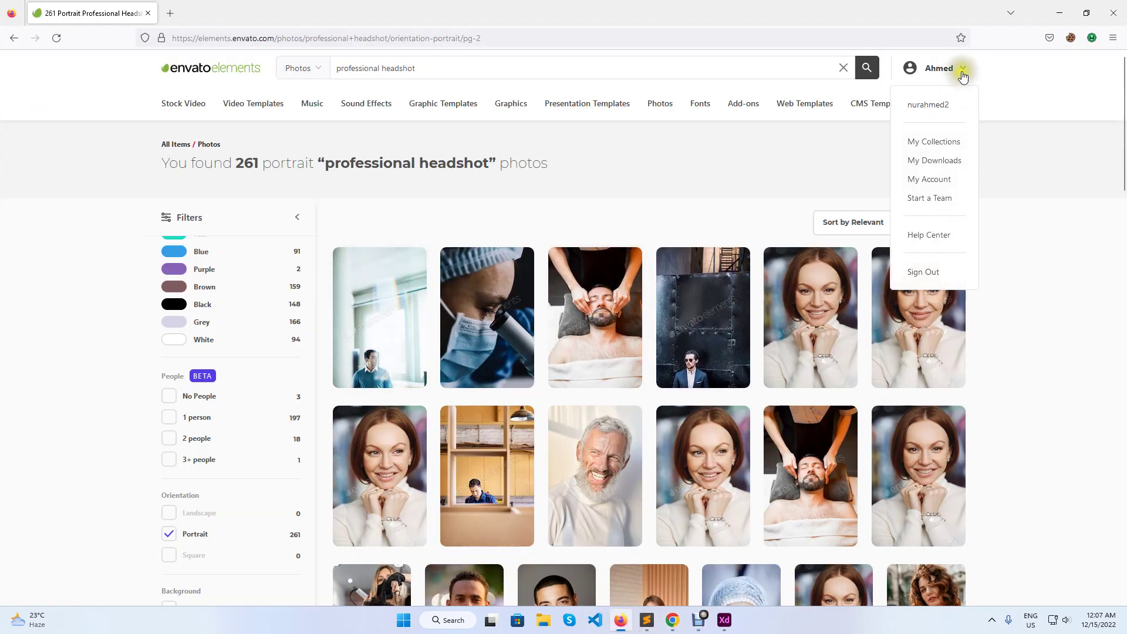
{"action": "left_click", "coordinate": [938, 143]}
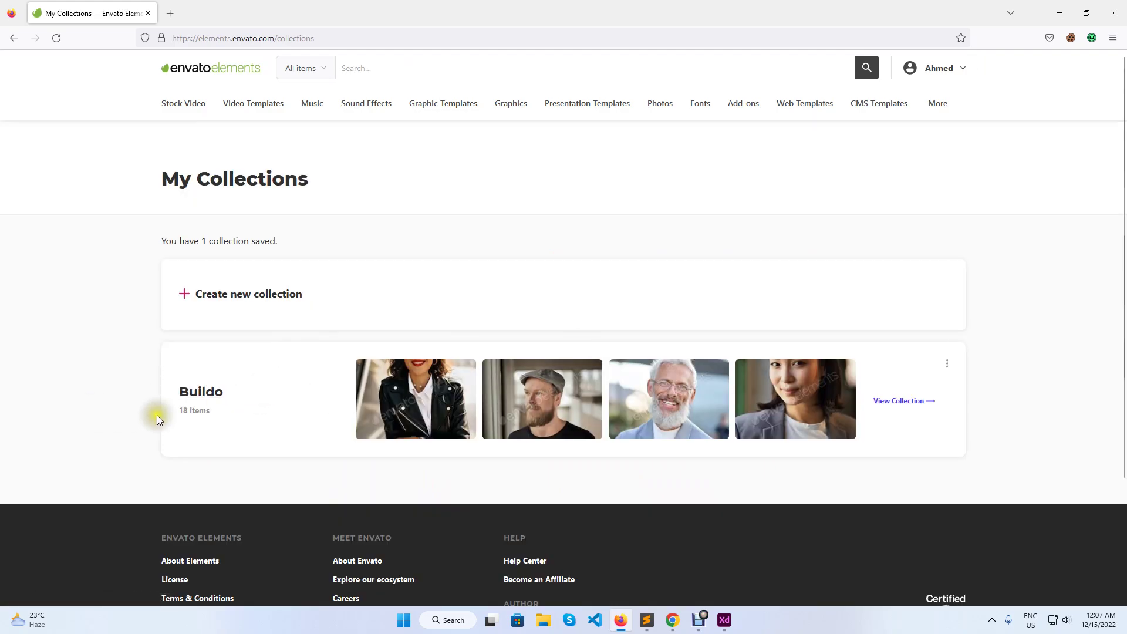
{"action": "left_click", "coordinate": [880, 400]}
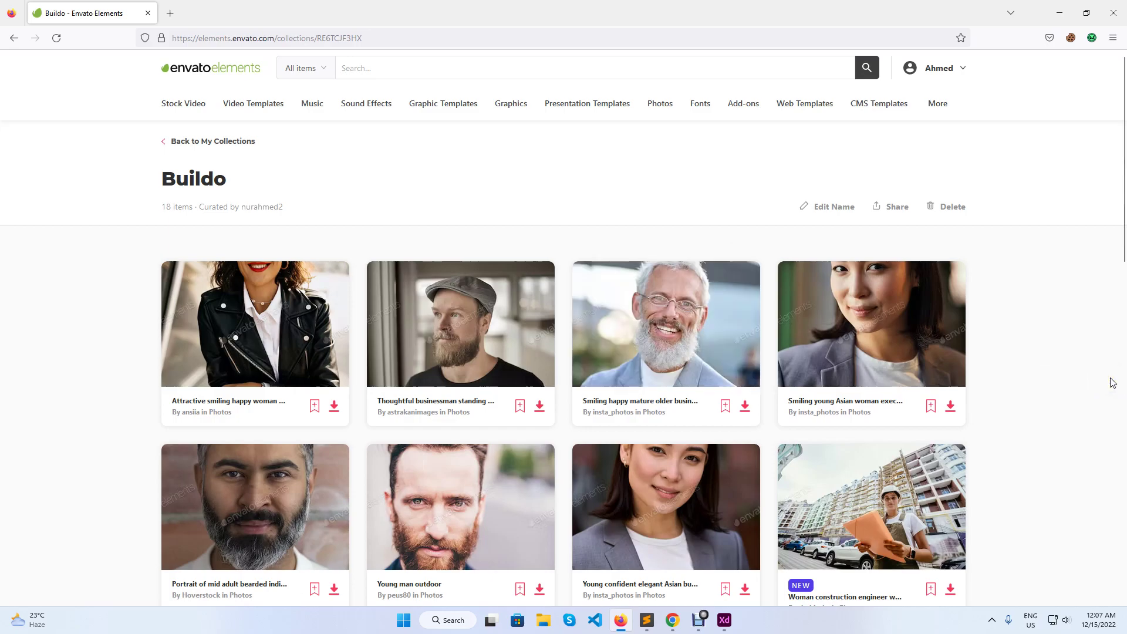
- Start downloading the last photo in the Buildo collection, the industrial portrait of two workers, and advance through the download tips
{"action": "scroll", "coordinate": [1112, 383], "scroll_direction": "down", "scroll_amount": 5}
{"action": "scroll", "coordinate": [1113, 382], "scroll_direction": "down", "scroll_amount": 8}
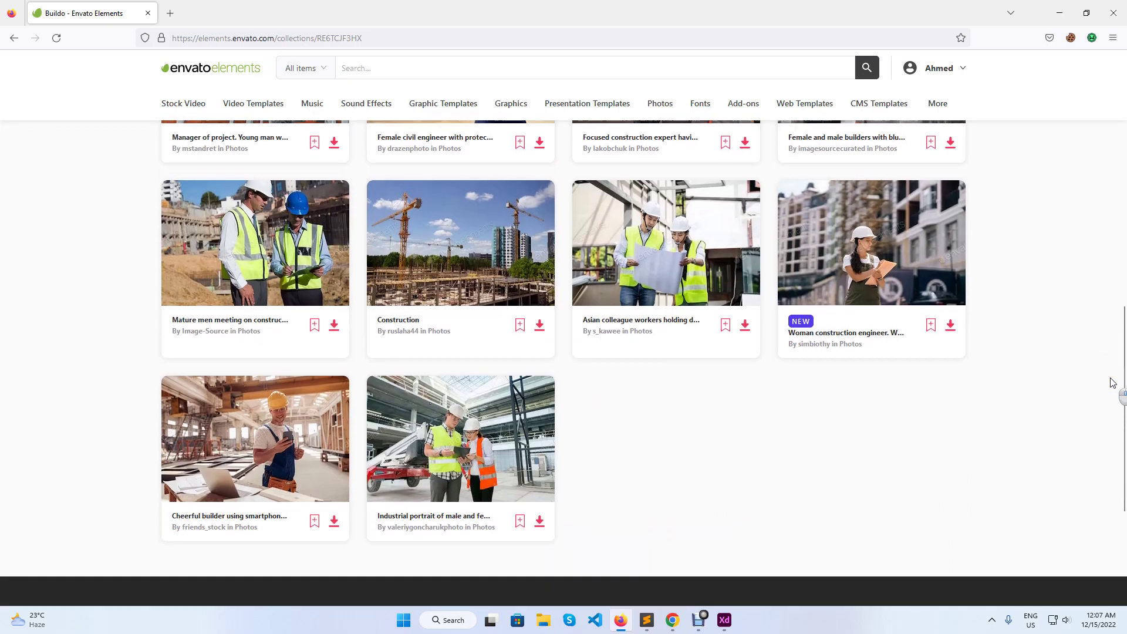
{"action": "left_click", "coordinate": [538, 386]}
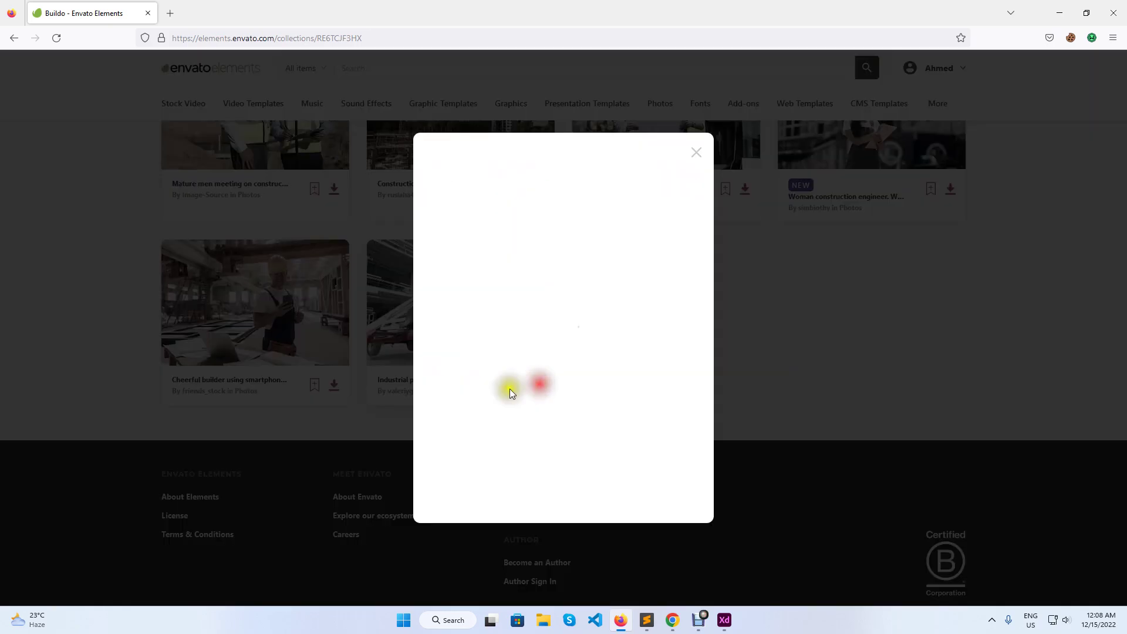
{"action": "left_click", "coordinate": [606, 385]}
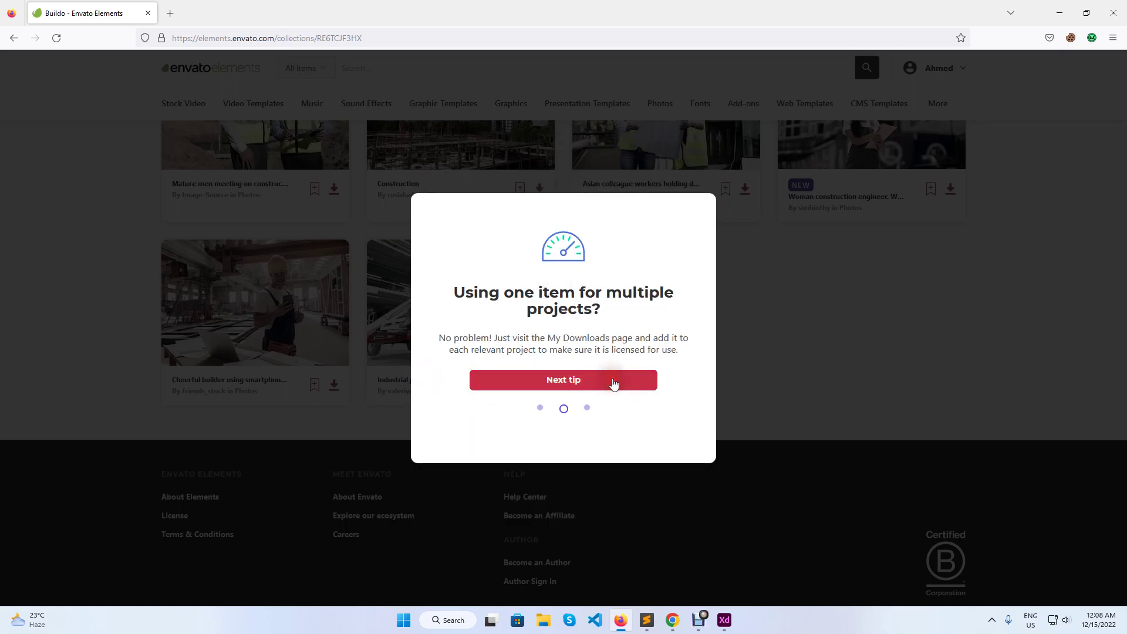
- Add the industrial portrait of male and female construction engineers to a new project named Buildo and download it
{"action": "left_click", "coordinate": [615, 384]}
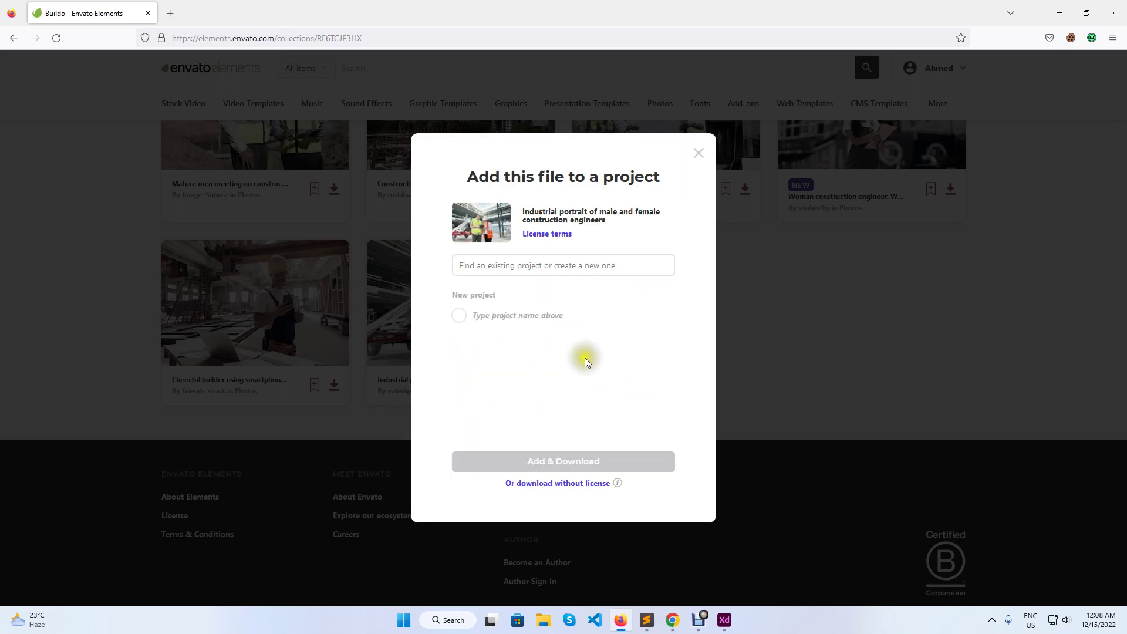
{"action": "type", "text": "B"}
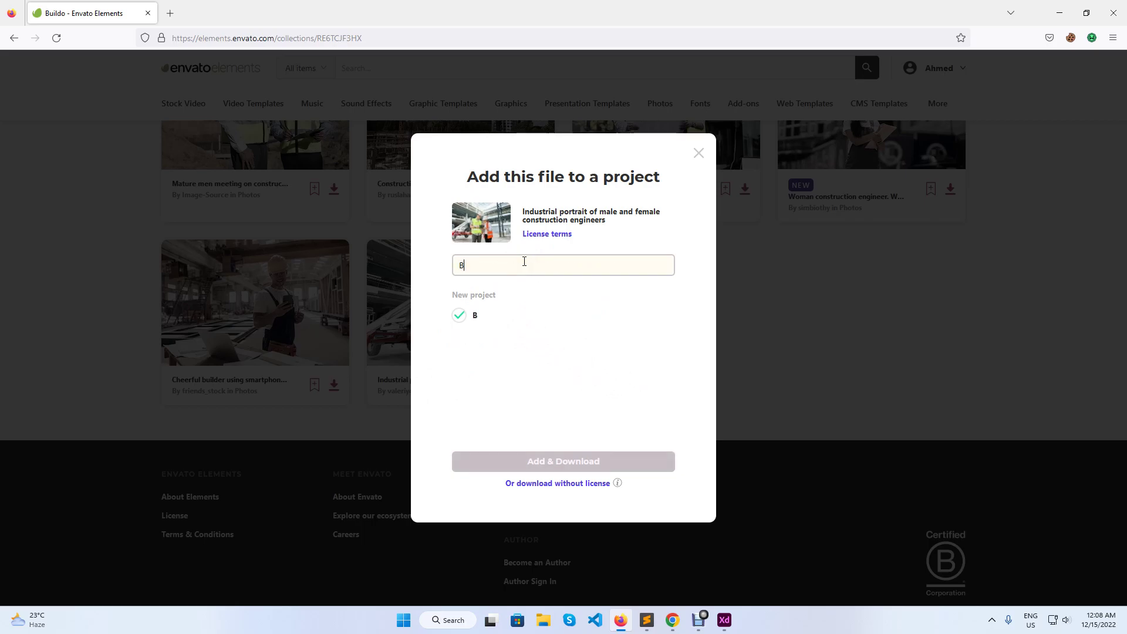
{"action": "type", "text": "uildo"}
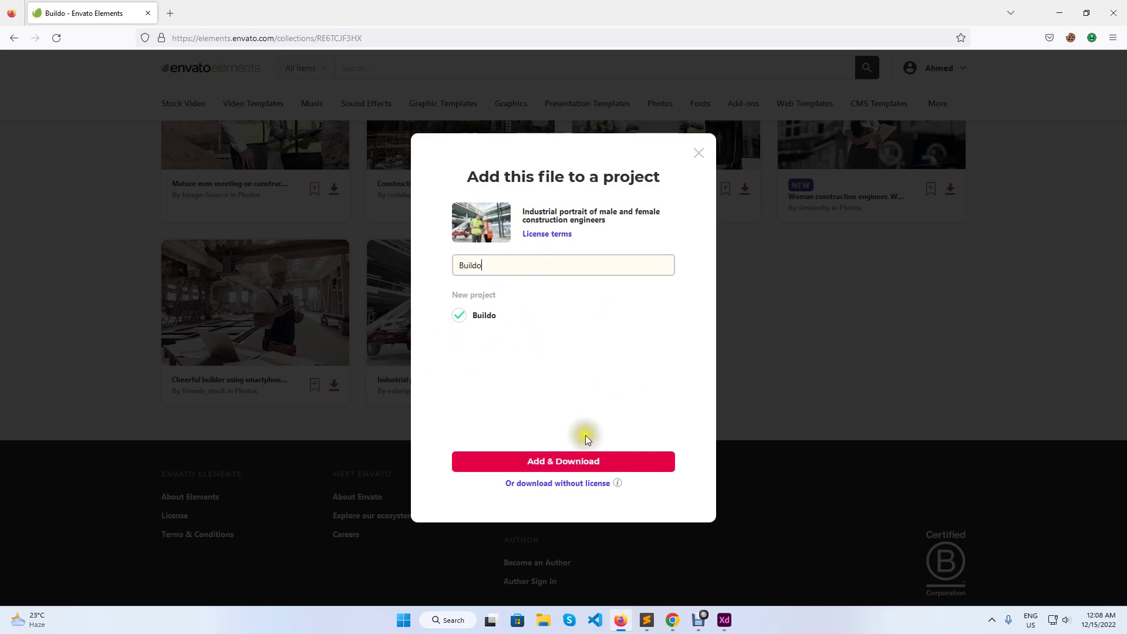
{"action": "left_click", "coordinate": [590, 462]}
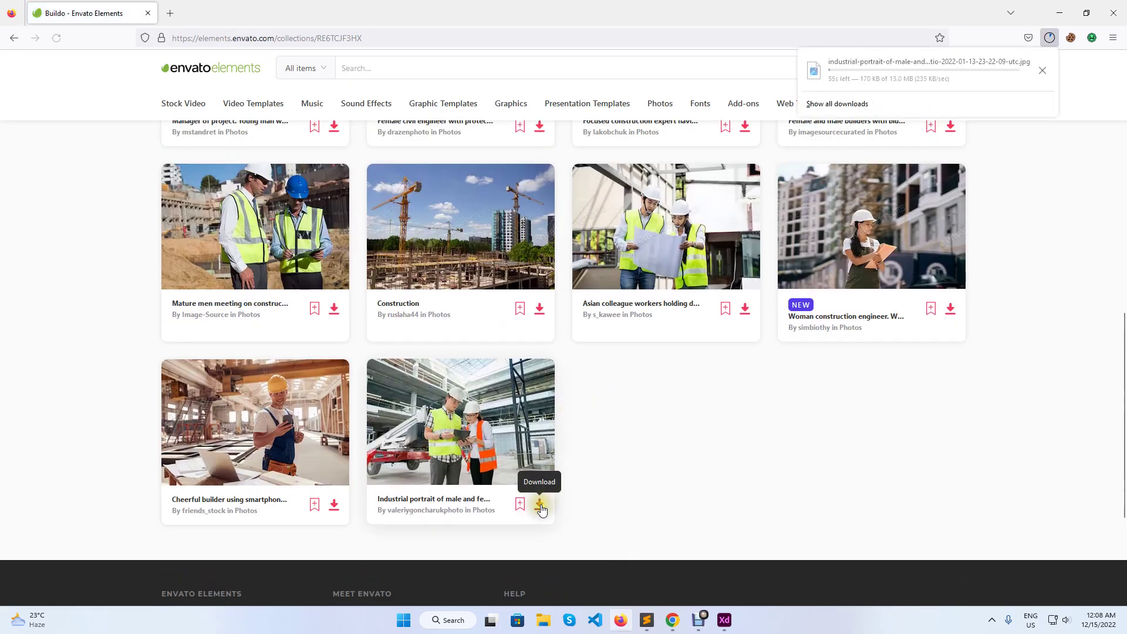
- Download the industrial portrait of male and female construction engineers again under the existing Buildo project
{"action": "left_click", "coordinate": [540, 505]}
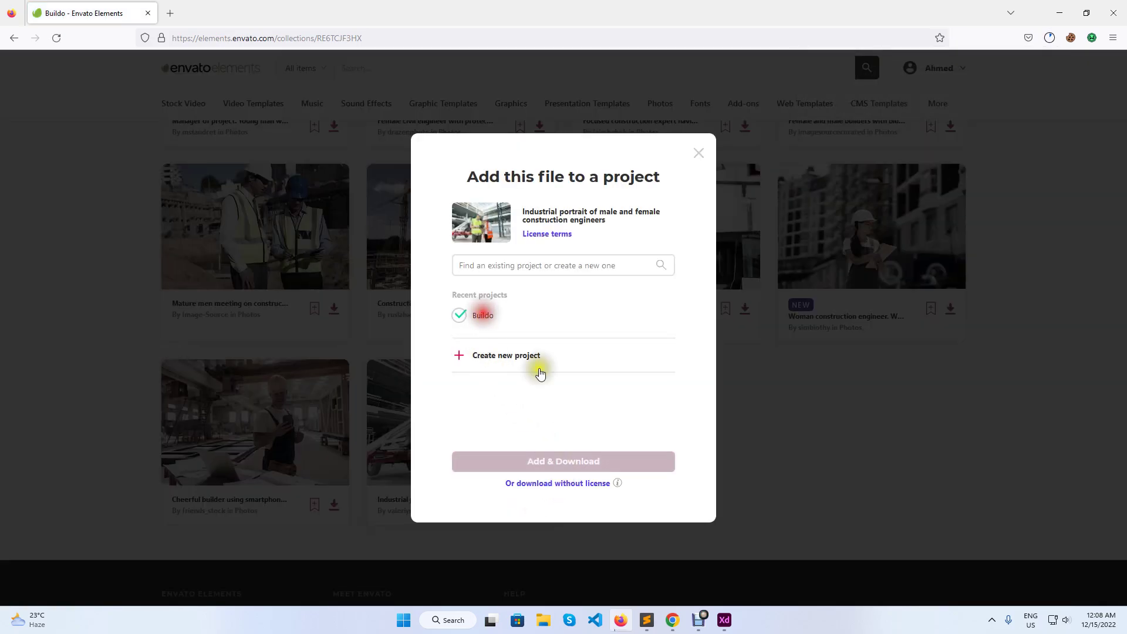
{"action": "left_click", "coordinate": [607, 460]}
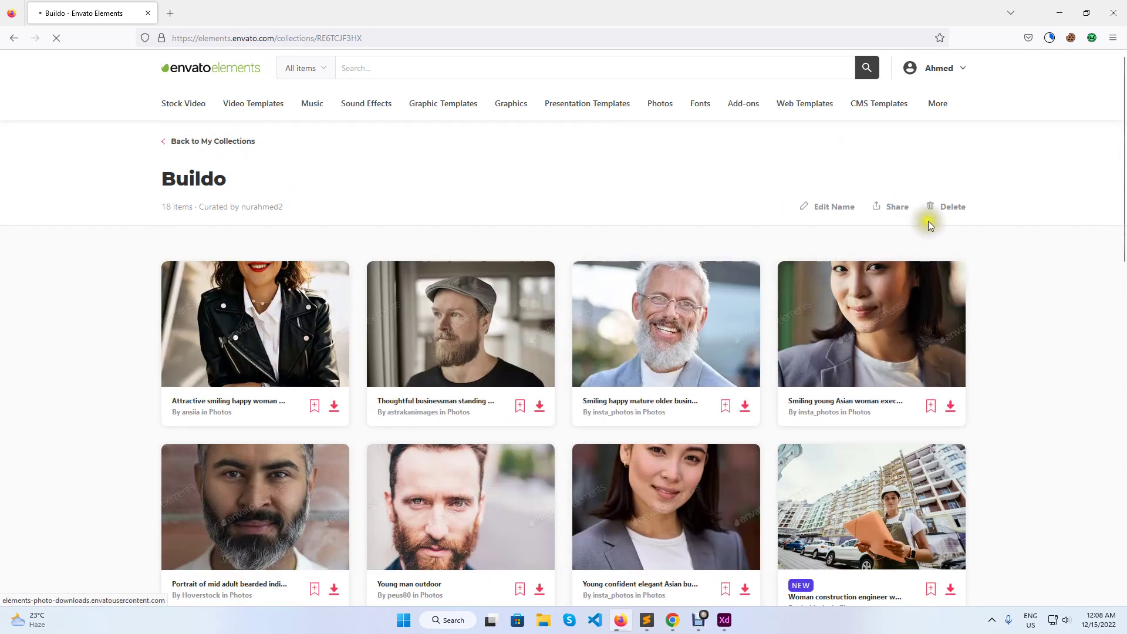
{"action": "left_click", "coordinate": [888, 210]}
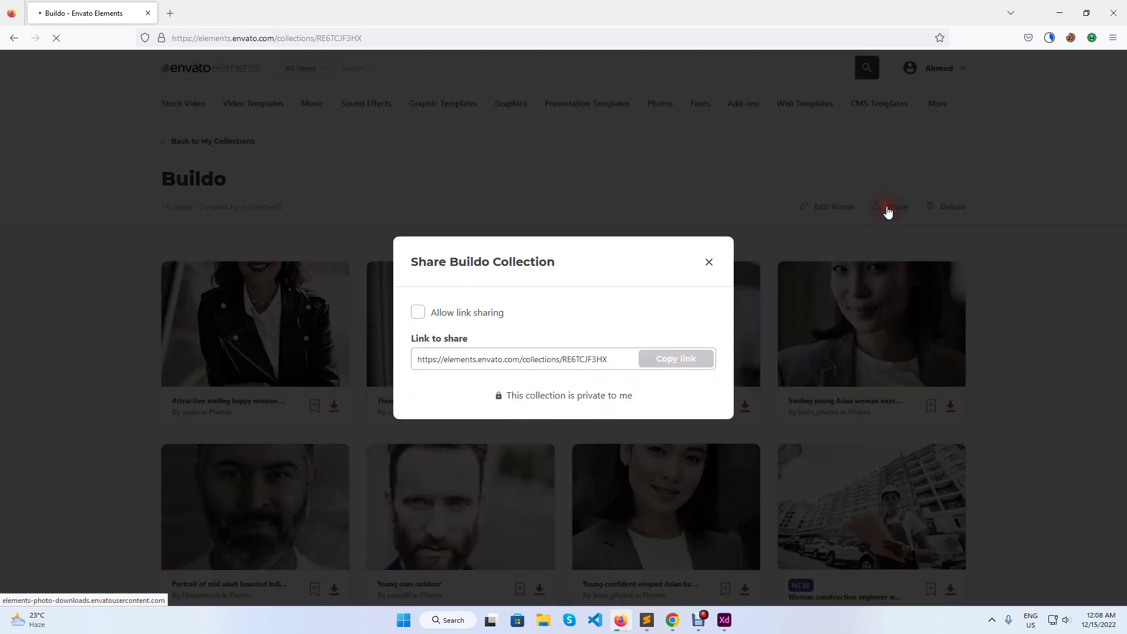
{"action": "left_click", "coordinate": [708, 264]}
- Add the photo "Cheerful builder using smartphone at construction site" to the Buildo project and download it
{"action": "scroll", "coordinate": [324, 382], "scroll_direction": "down", "scroll_amount": 14}
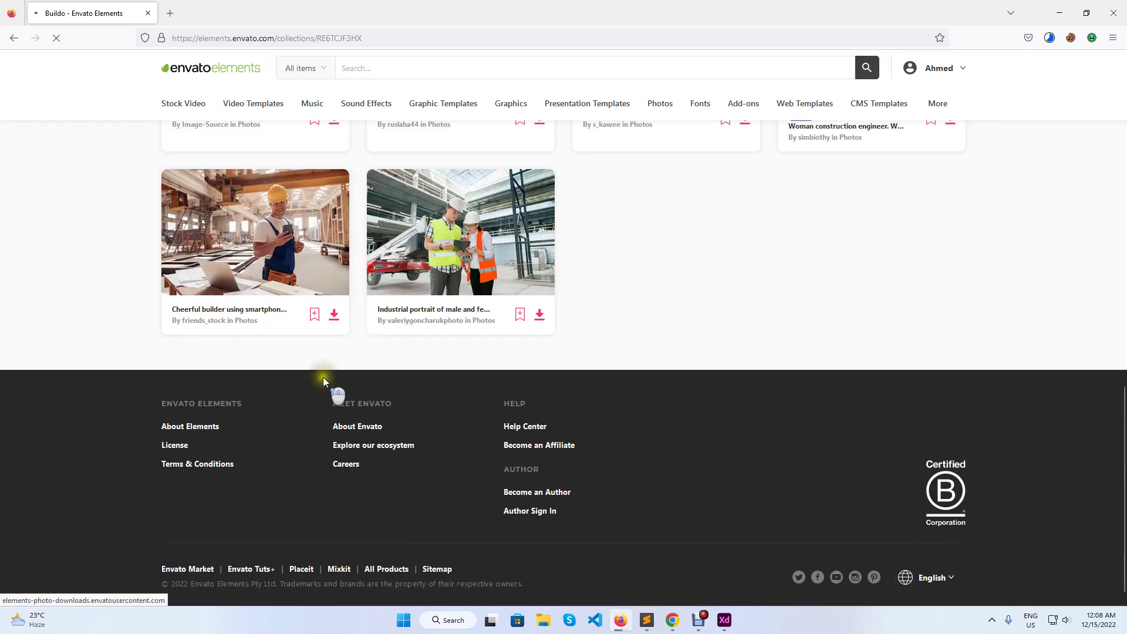
{"action": "scroll", "coordinate": [324, 381], "scroll_direction": "up", "scroll_amount": 2}
{"action": "left_click", "coordinate": [334, 416]}
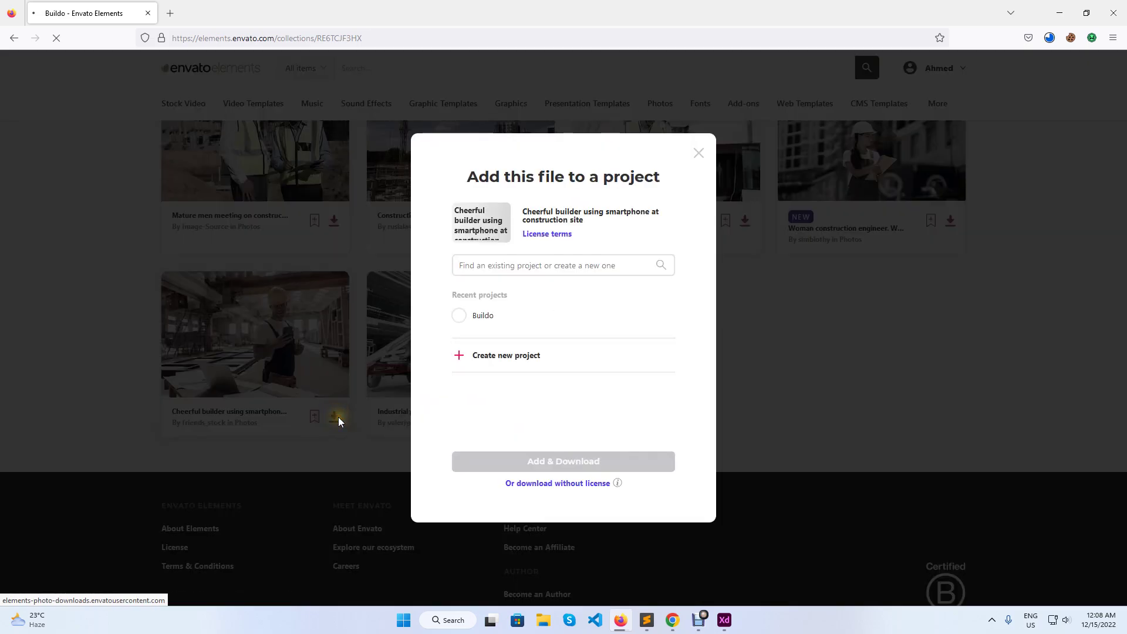
{"action": "left_click", "coordinate": [459, 314]}
{"action": "left_click", "coordinate": [581, 464]}
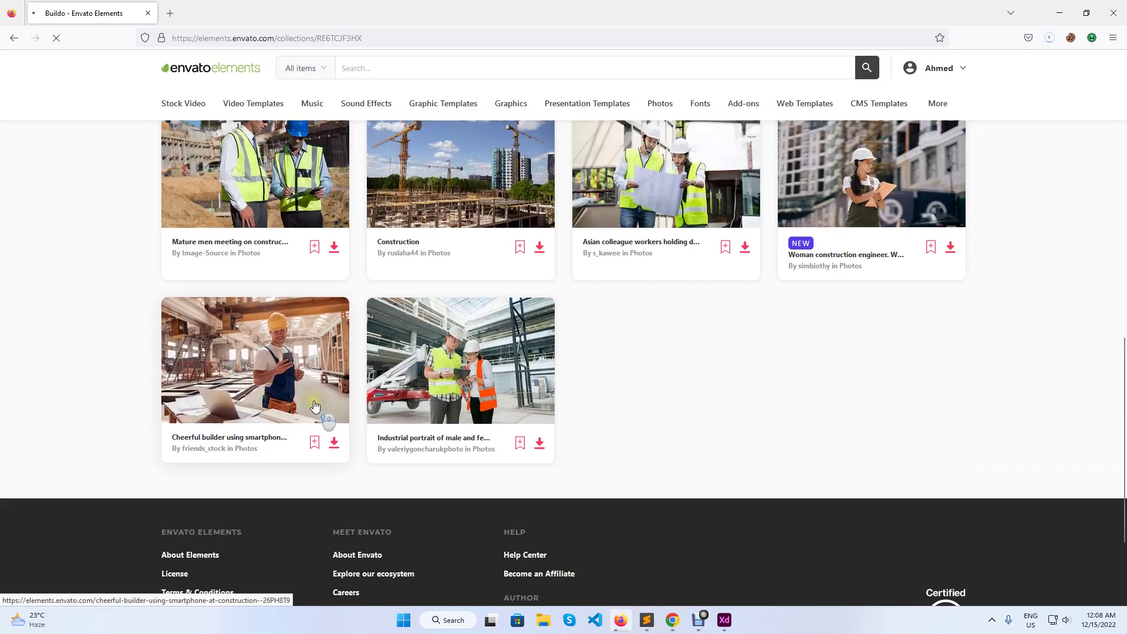
- Add the photo "Mature men meeting on construction site" to the Buildo project and download it
{"action": "scroll", "coordinate": [320, 400], "scroll_direction": "up", "scroll_amount": 3}
{"action": "left_click", "coordinate": [322, 375]}
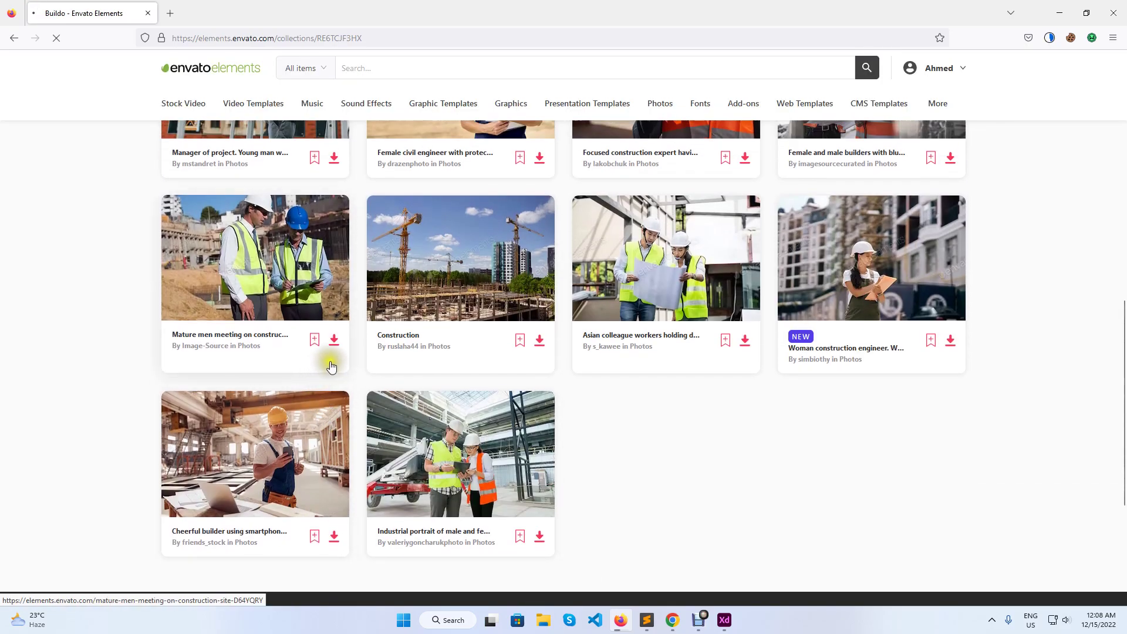
{"action": "left_click", "coordinate": [333, 343]}
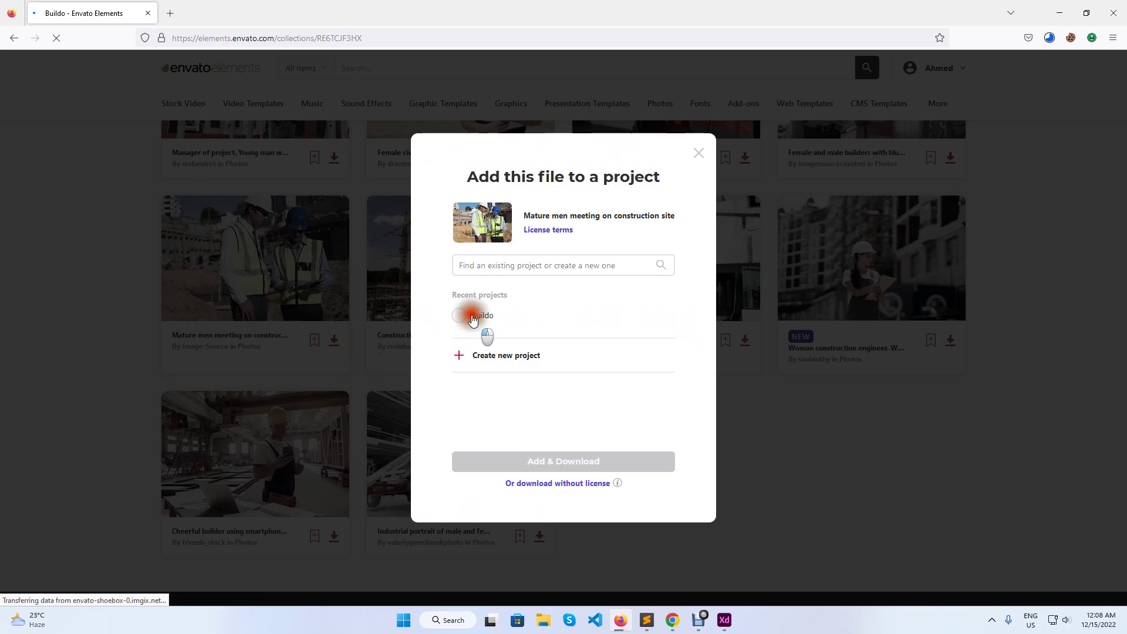
{"action": "left_click", "coordinate": [472, 318]}
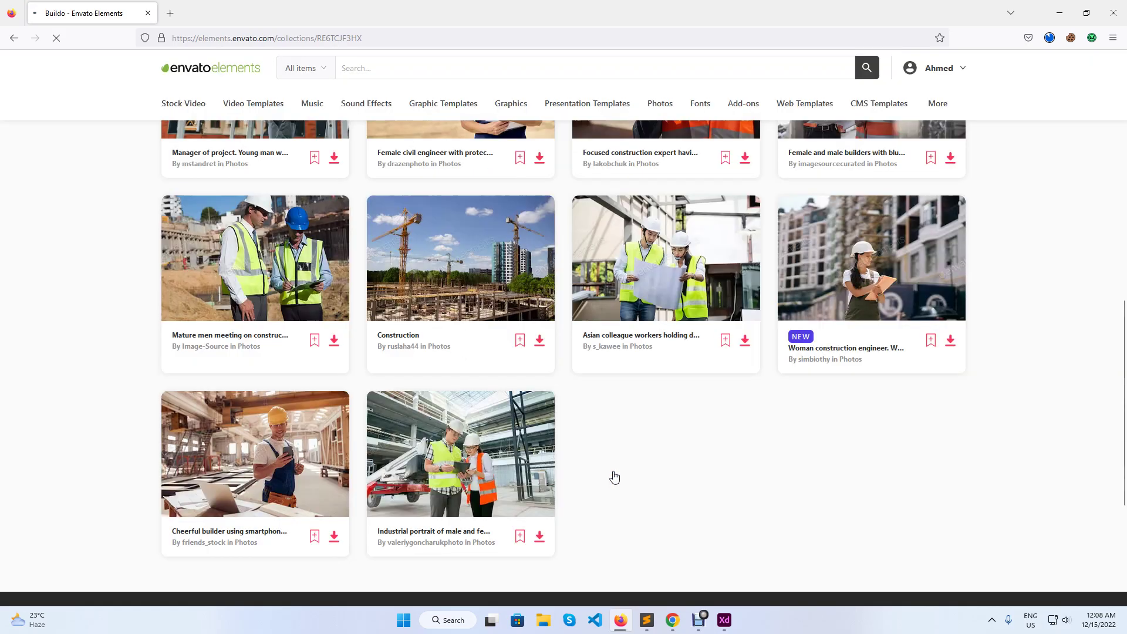
- Download the "Construction" cranes photo and the Asian colleague workers holding drawing photo, adding both to the Buildo project
{"action": "left_click", "coordinate": [539, 340]}
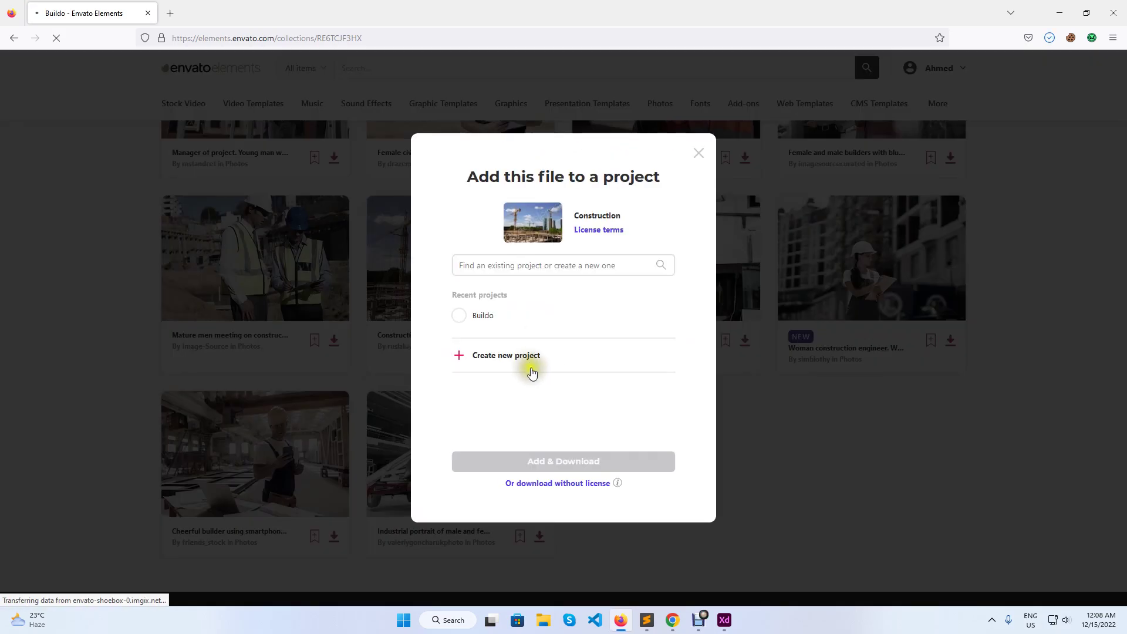
{"action": "left_click", "coordinate": [505, 326]}
{"action": "left_click", "coordinate": [592, 464]}
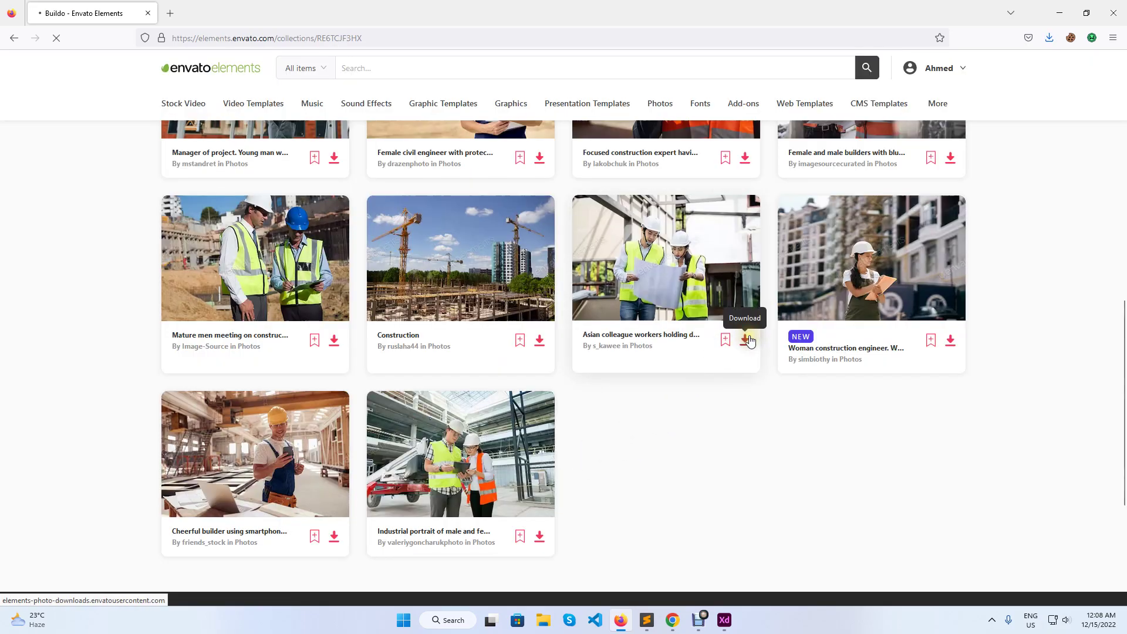
{"action": "left_click", "coordinate": [744, 340]}
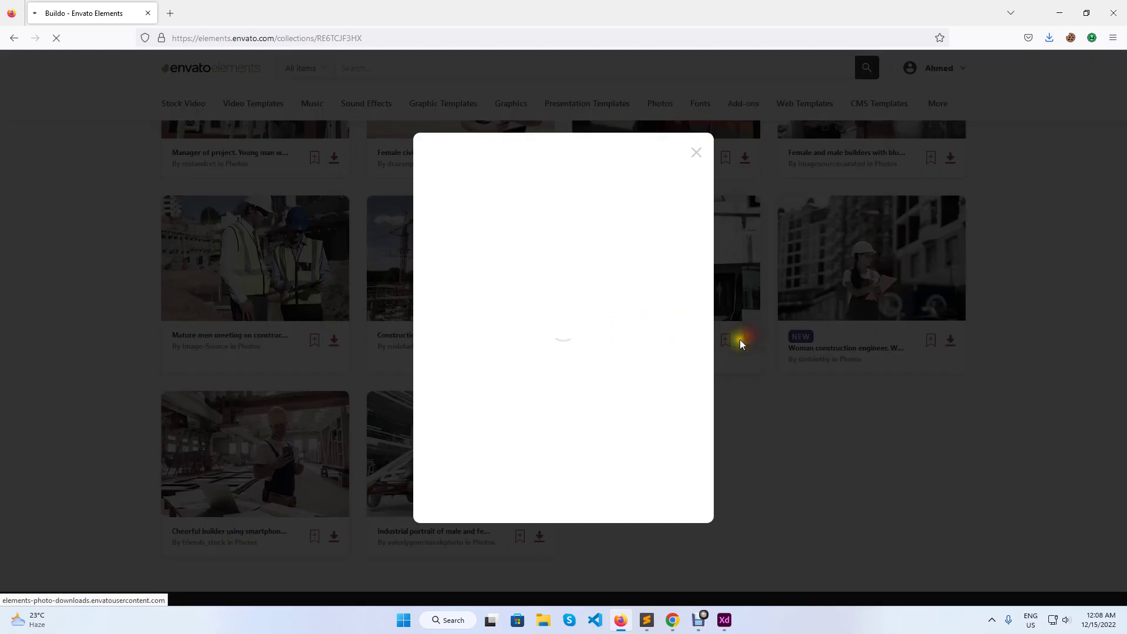
{"action": "left_click", "coordinate": [505, 328]}
{"action": "left_click", "coordinate": [610, 463]}
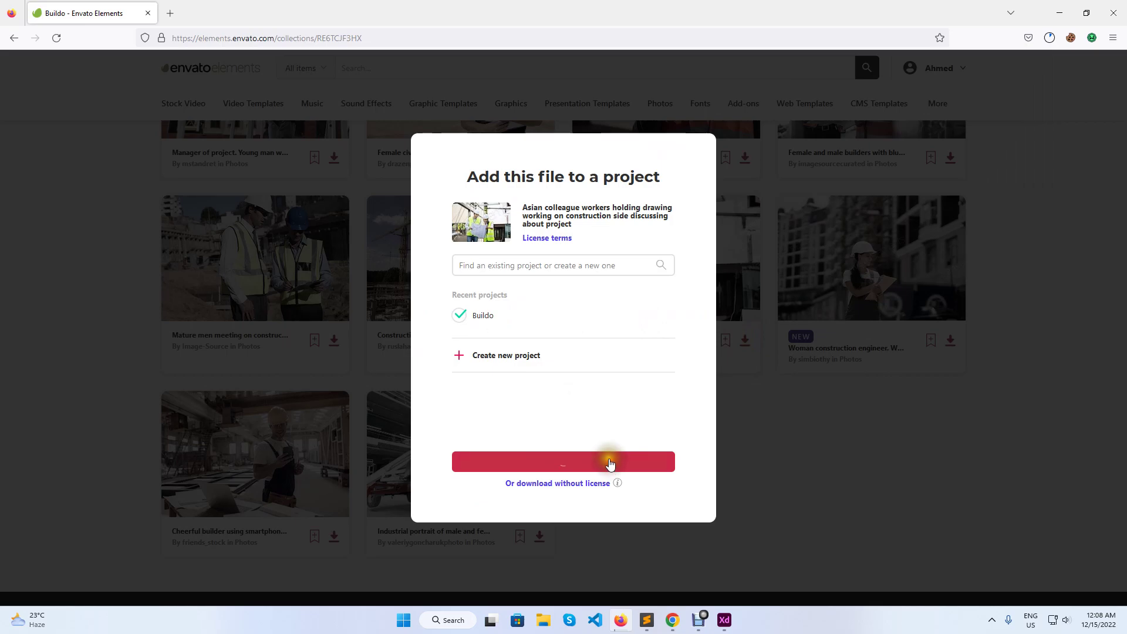
- Download the "Woman construction engineer. Woman construction Engineer concept" photo and the female and male builders photo, adding both to the Buildo project
{"action": "scroll", "coordinate": [810, 468], "scroll_direction": "up", "scroll_amount": 3}
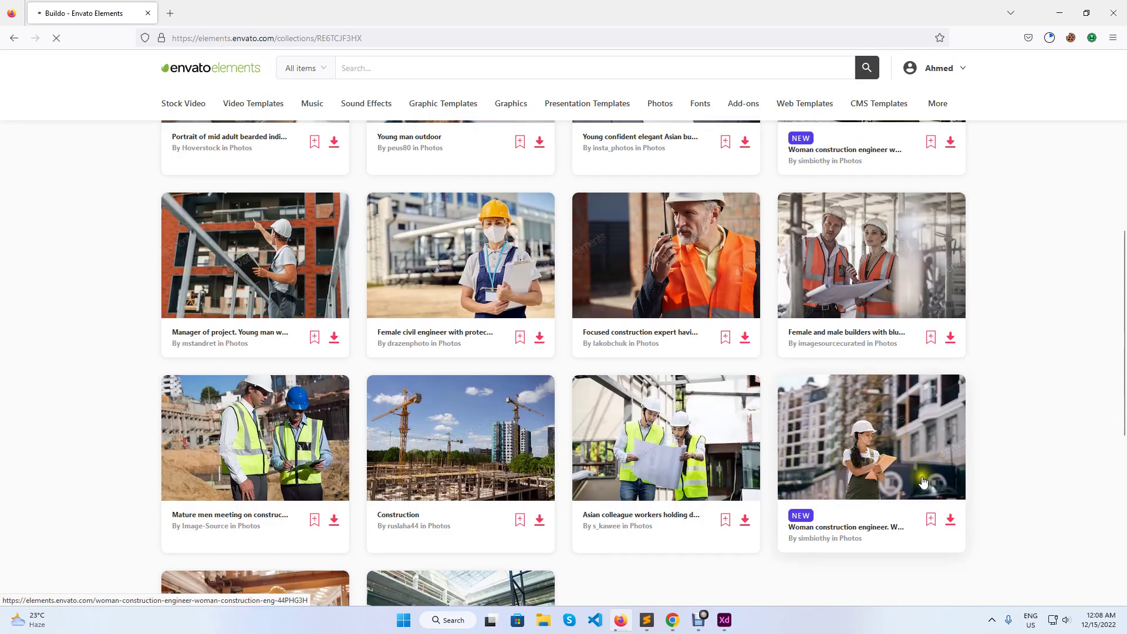
{"action": "left_click", "coordinate": [951, 519]}
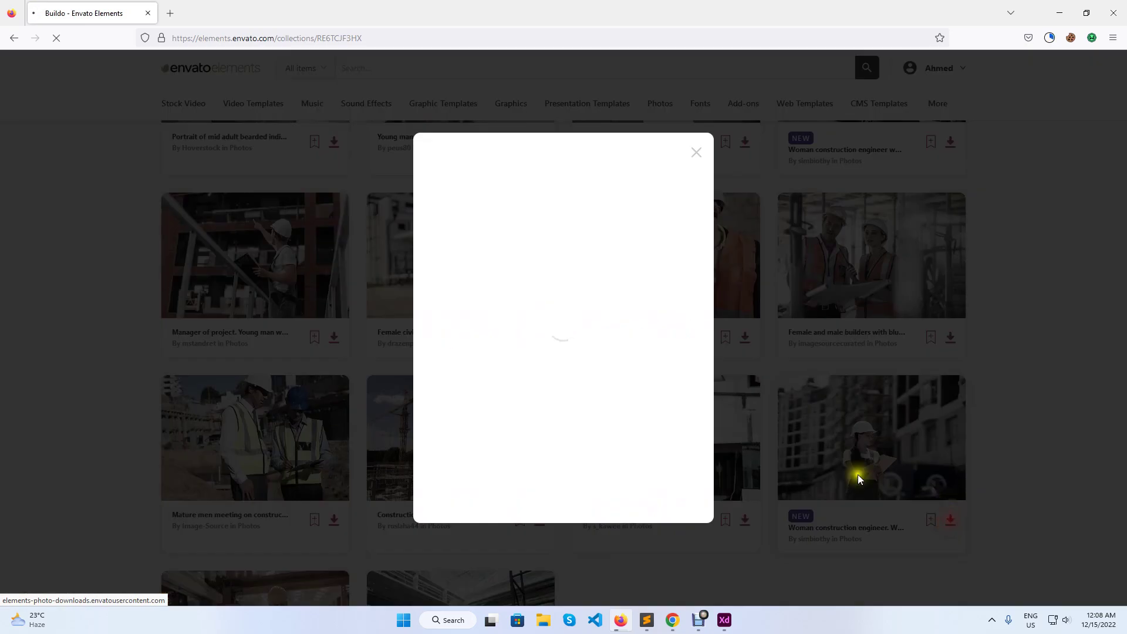
{"action": "left_click", "coordinate": [521, 315]}
{"action": "left_click", "coordinate": [599, 461]}
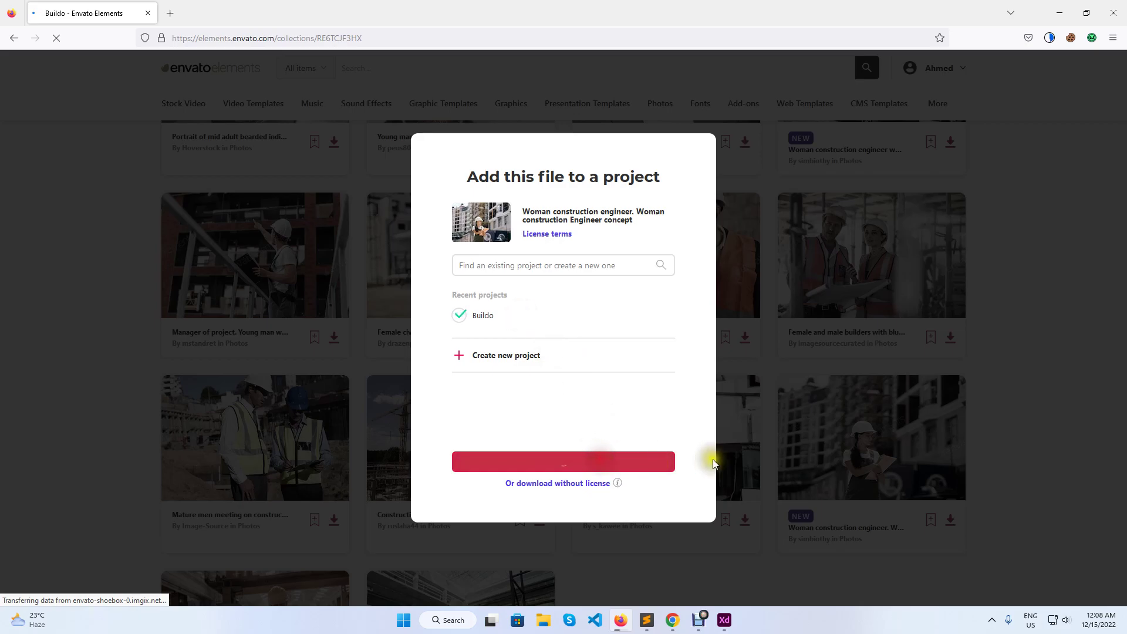
{"action": "left_click", "coordinate": [949, 339]}
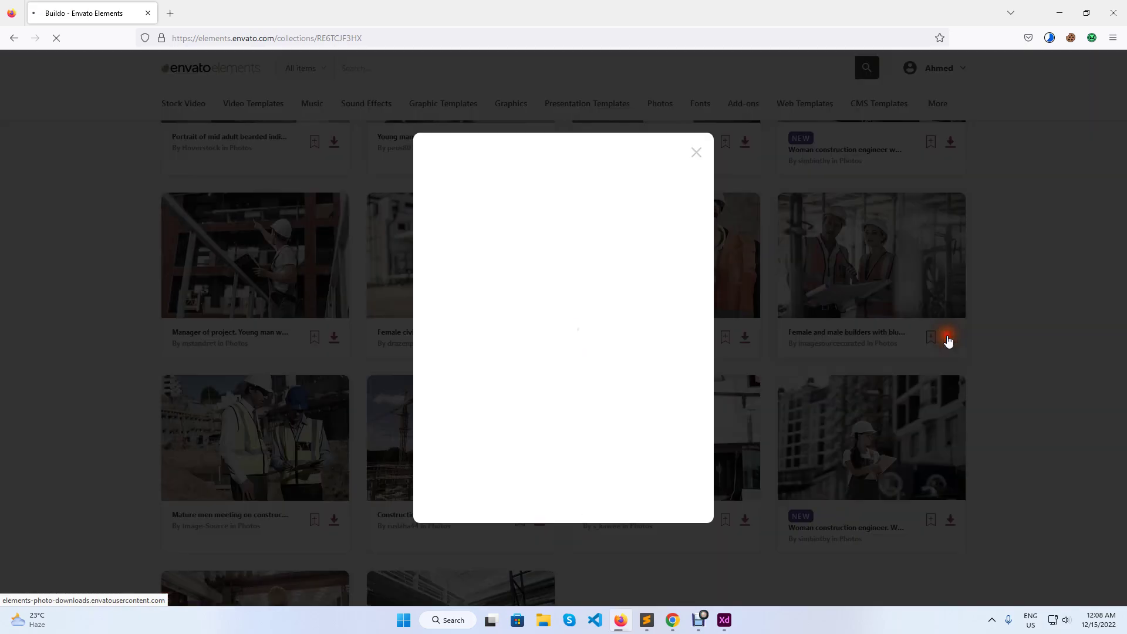
{"action": "left_click", "coordinate": [522, 318]}
{"action": "left_click", "coordinate": [614, 461]}
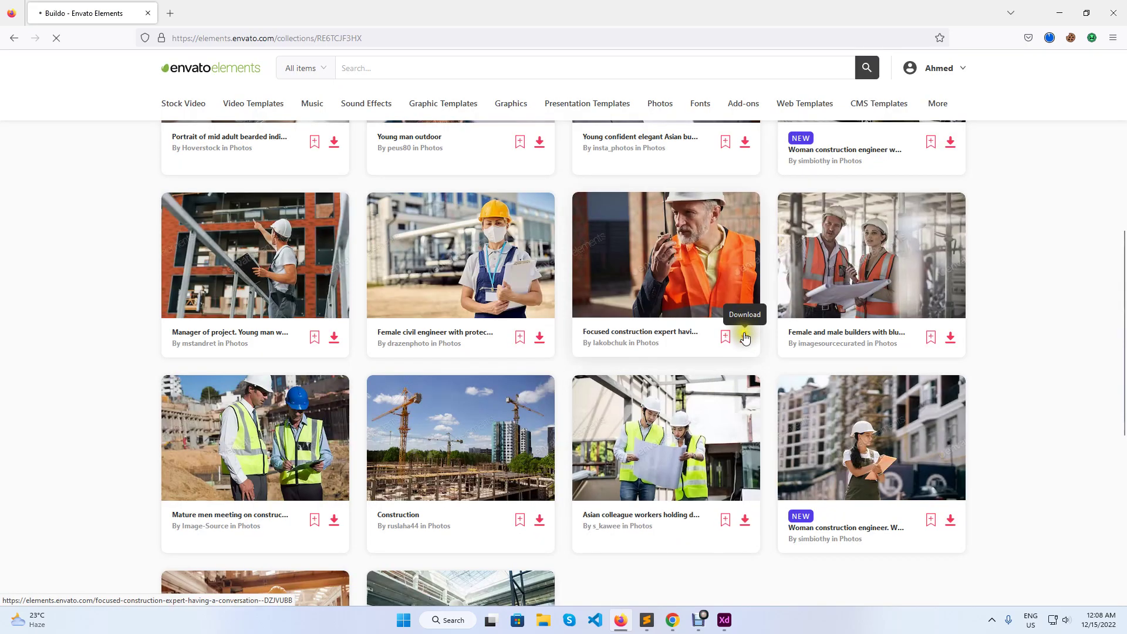
- Download the focused construction expert photo and the masked female civil engineer photo, adding both to the Buildo project
{"action": "left_click", "coordinate": [745, 337]}
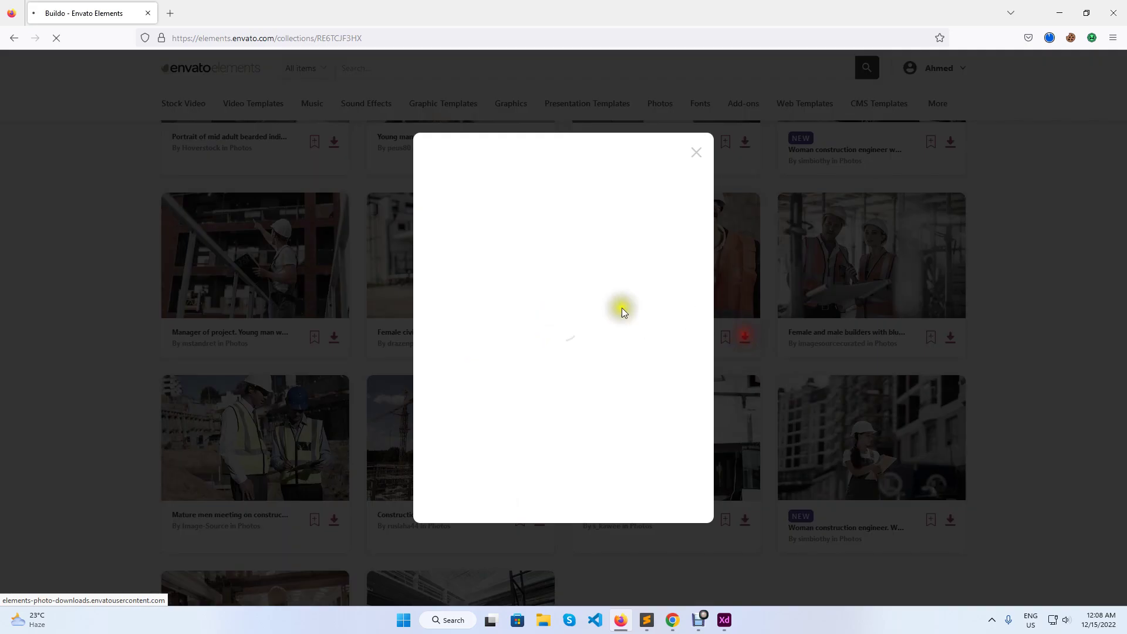
{"action": "left_click", "coordinate": [511, 319]}
{"action": "left_click", "coordinate": [632, 459]}
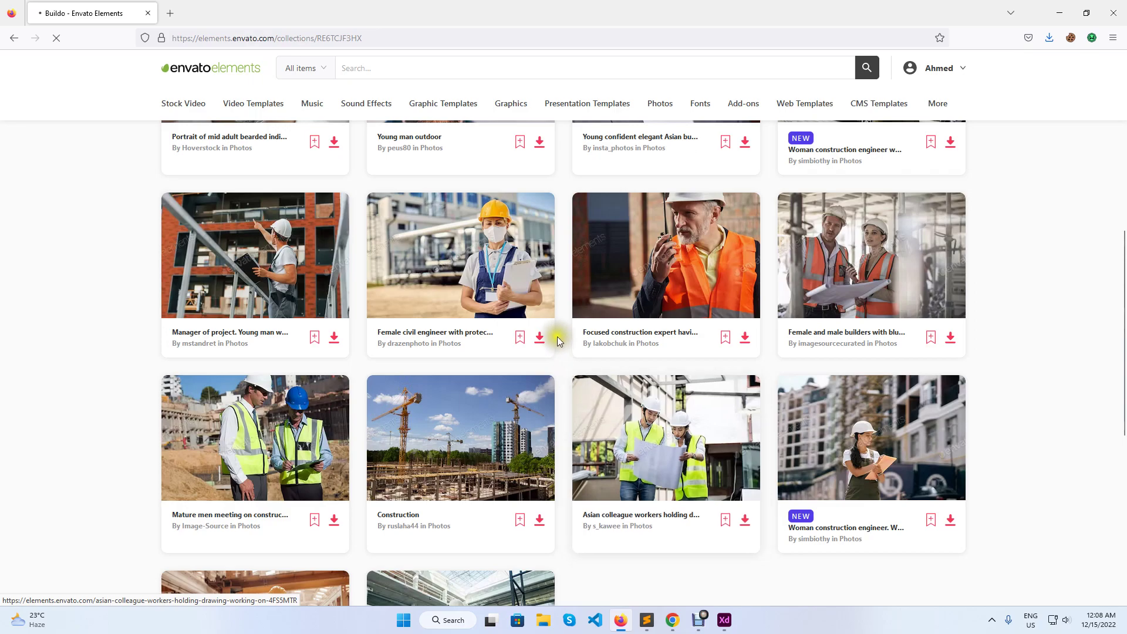
{"action": "left_click", "coordinate": [537, 334]}
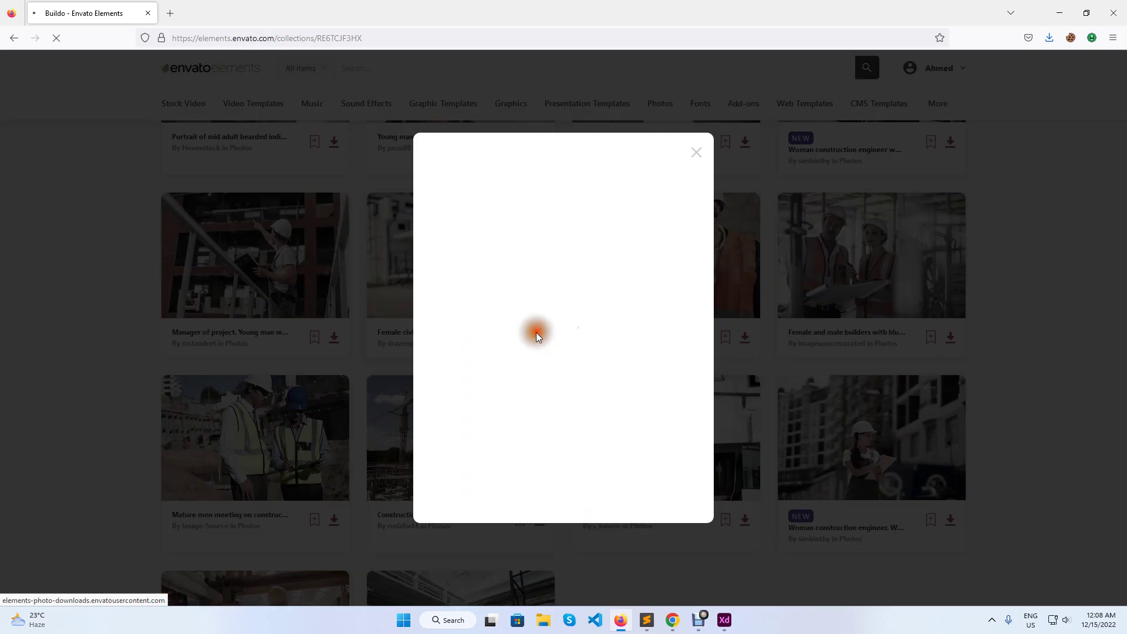
{"action": "left_click", "coordinate": [534, 323]}
{"action": "left_click", "coordinate": [627, 461]}
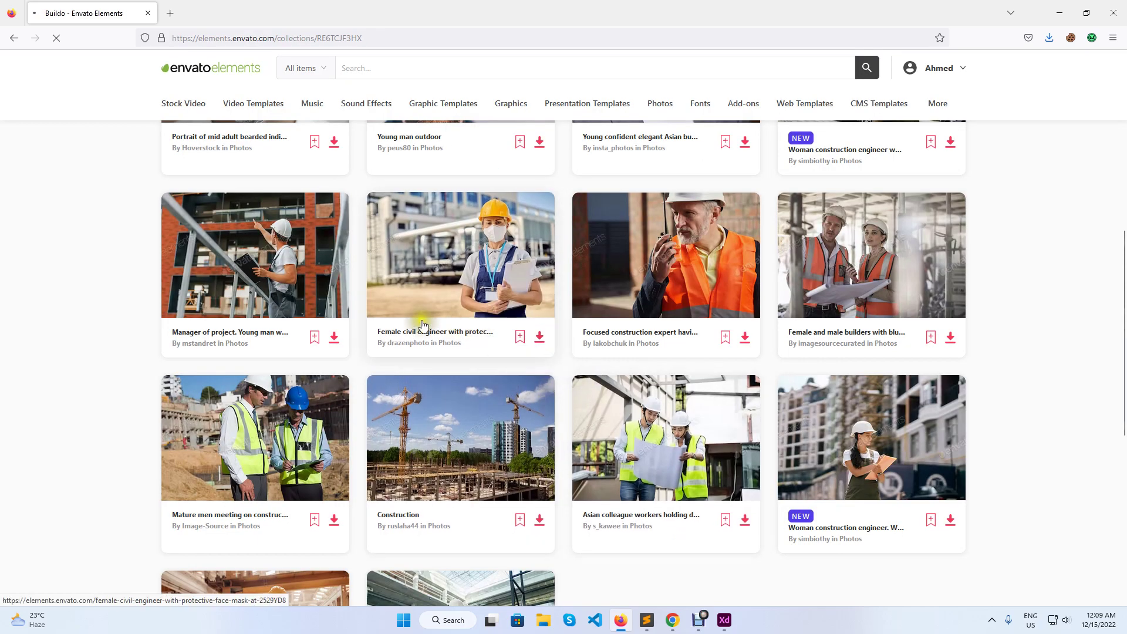
- Add the "Manager of project" photo to the Buildo project and download it
{"action": "left_click", "coordinate": [333, 339]}
{"action": "left_click", "coordinate": [560, 333]}
{"action": "left_click", "coordinate": [555, 323]}
{"action": "left_click", "coordinate": [602, 461]}
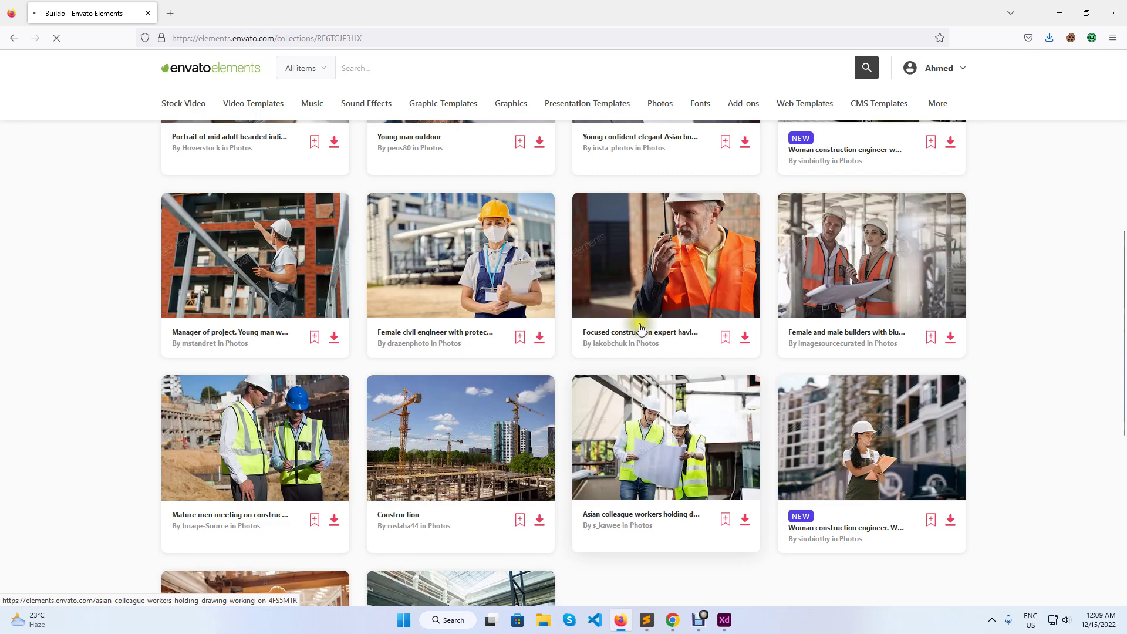
- Add the photo of the woman construction engineer holding an orange folder beside parked cars to the Buildo project and download it
{"action": "scroll", "coordinate": [422, 302], "scroll_direction": "up", "scroll_amount": 4}
{"action": "scroll", "coordinate": [435, 393], "scroll_direction": "up", "scroll_amount": 3}
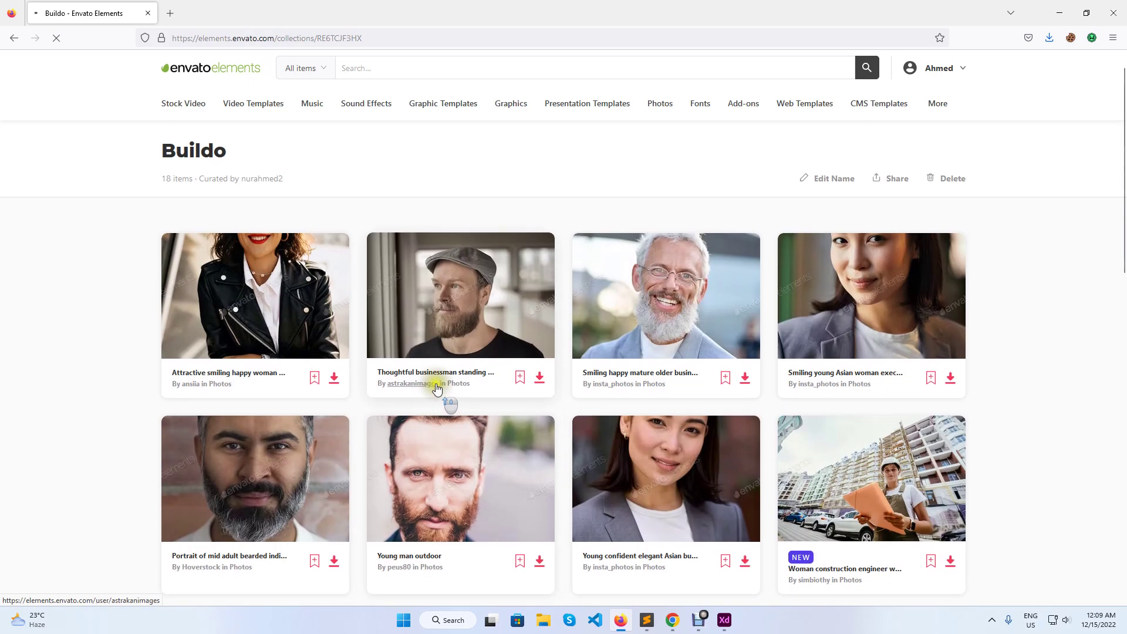
{"action": "scroll", "coordinate": [441, 387], "scroll_direction": "down", "scroll_amount": 2}
{"action": "left_click", "coordinate": [947, 445]}
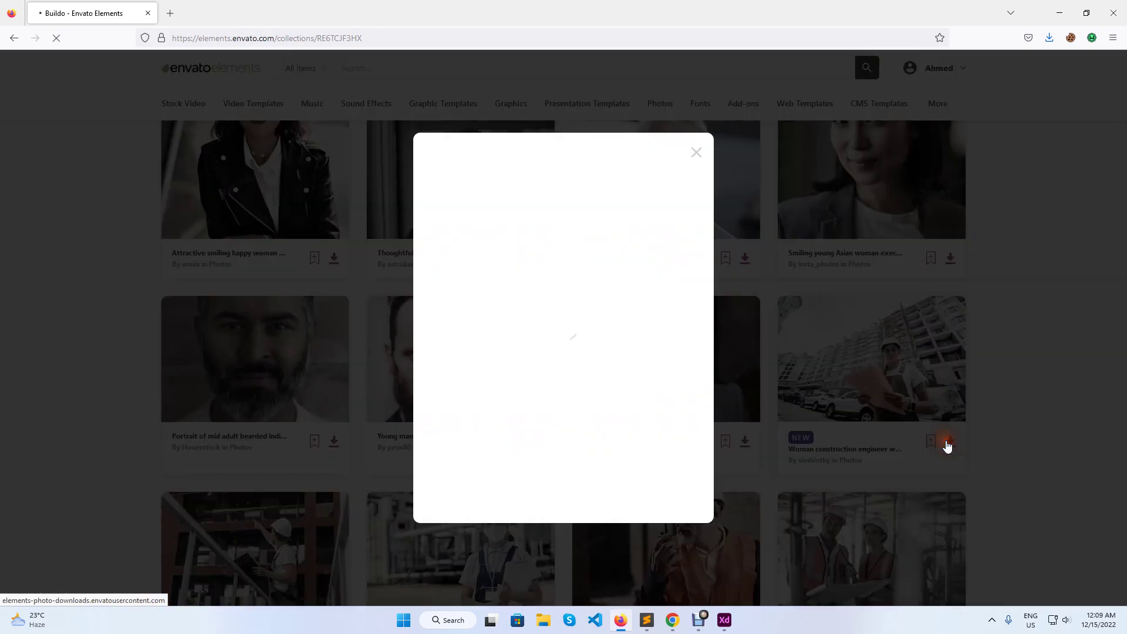
{"action": "left_click", "coordinate": [464, 317]}
{"action": "left_click", "coordinate": [565, 462]}
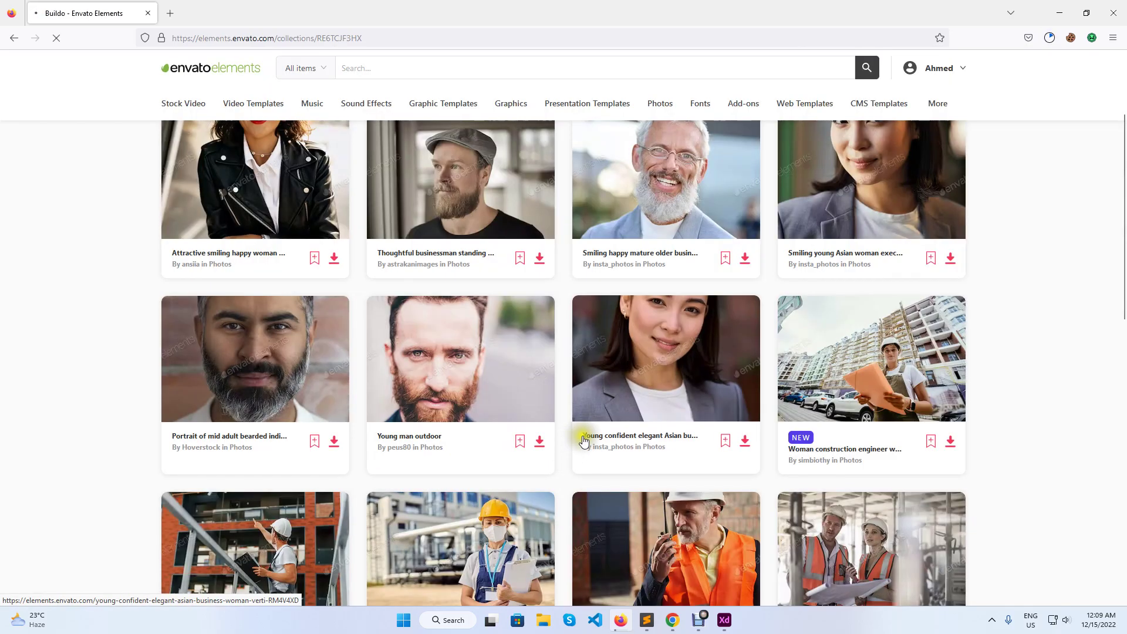
- Add the young confident elegant Asian business woman portrait to the Buildo project and download it
{"action": "scroll", "coordinate": [581, 440], "scroll_direction": "up", "scroll_amount": 1}
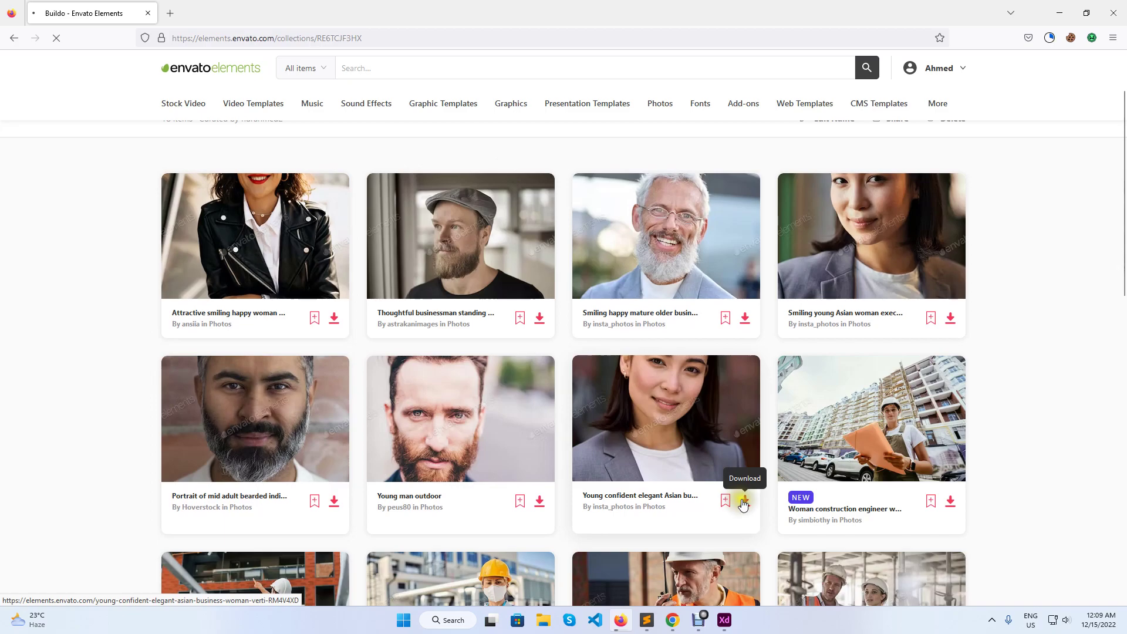
{"action": "left_click", "coordinate": [744, 503]}
{"action": "left_click", "coordinate": [485, 310]}
{"action": "left_click", "coordinate": [626, 465]}
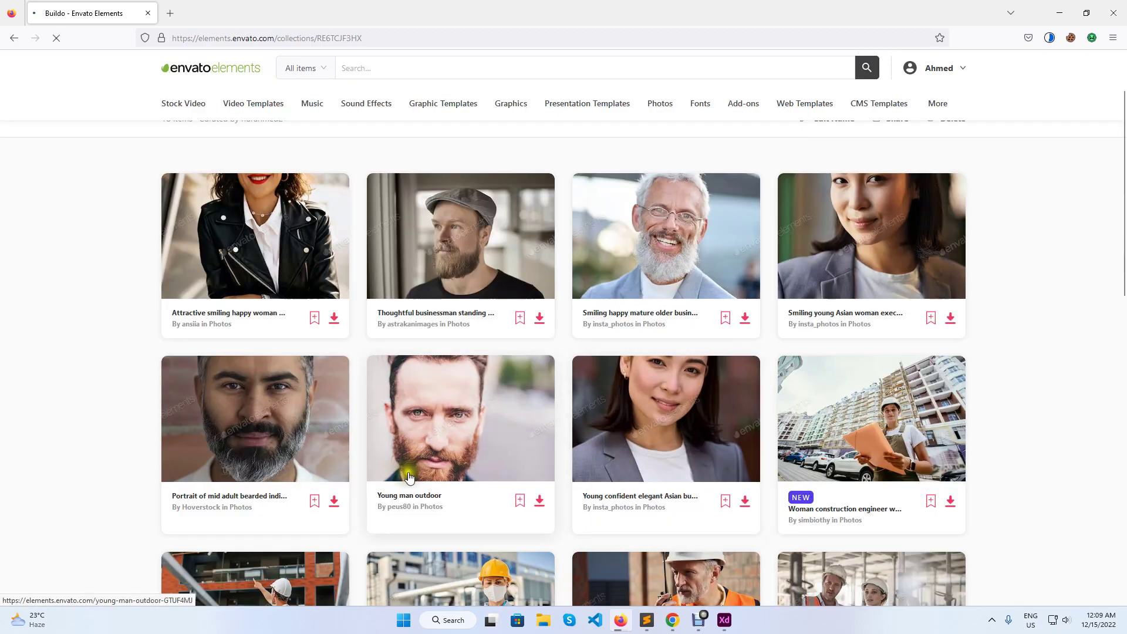
- Download the mid adult bearded Indian man portrait and the attractive smiling happy woman photo, adding both to the Buildo project
{"action": "left_click", "coordinate": [332, 500]}
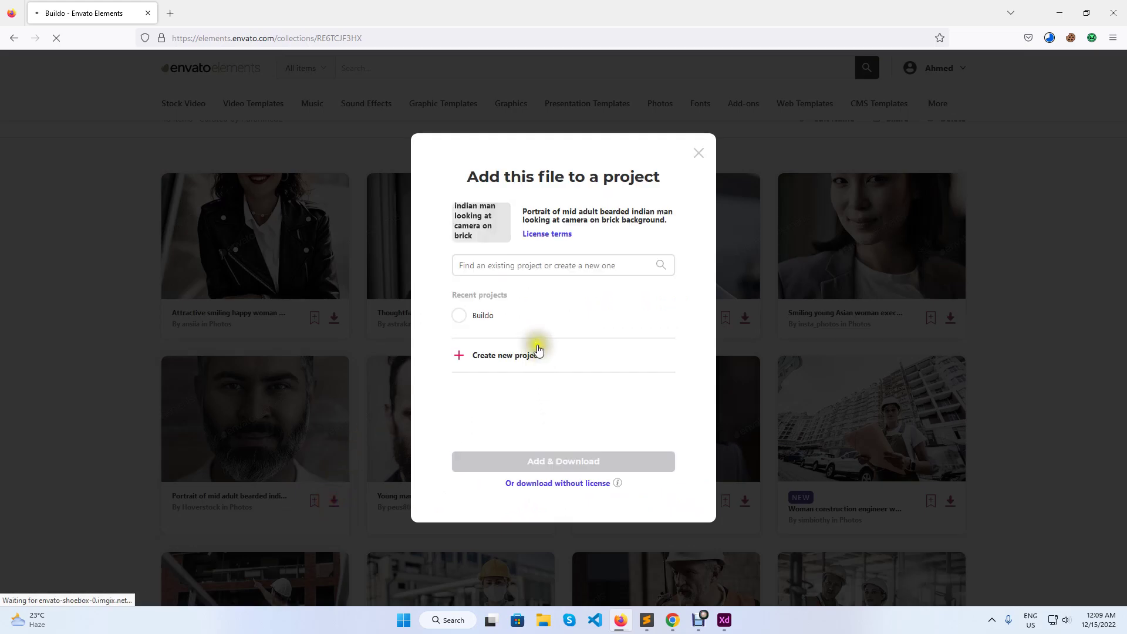
{"action": "left_click", "coordinate": [535, 332]}
{"action": "left_click", "coordinate": [611, 463]}
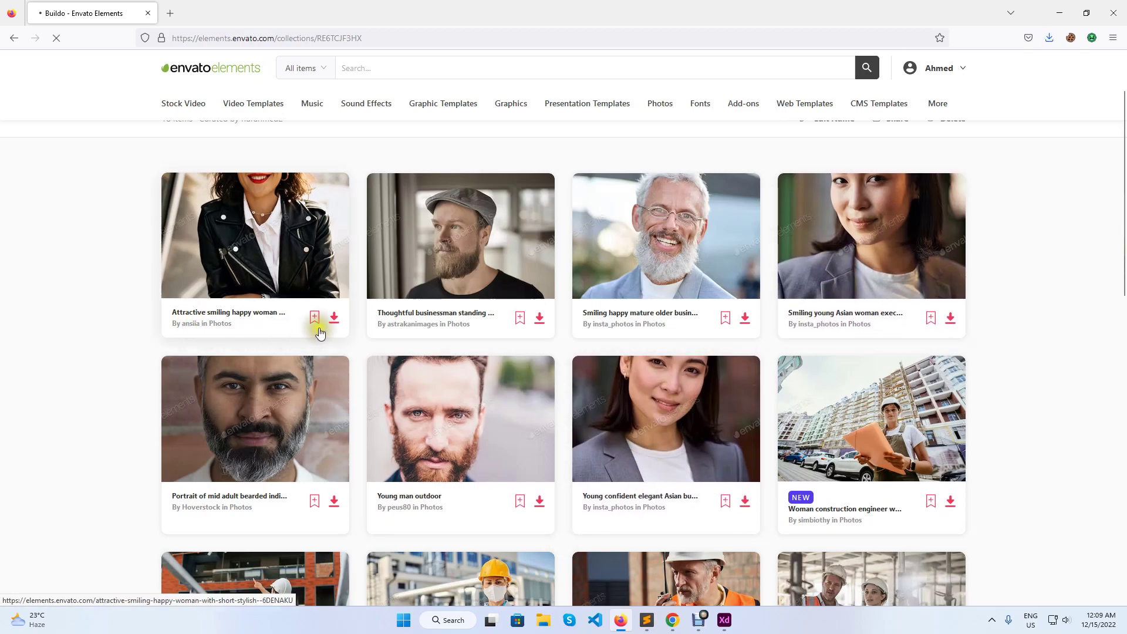
{"action": "left_click", "coordinate": [333, 318]}
{"action": "left_click", "coordinate": [517, 315]}
{"action": "left_click", "coordinate": [605, 463]}
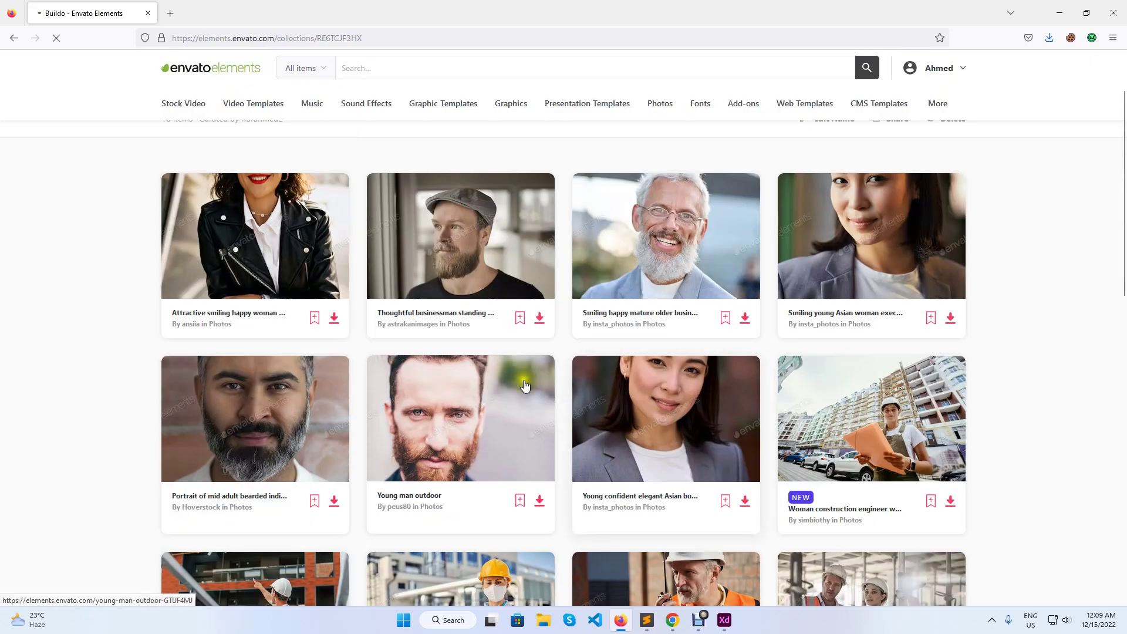
- Add the "Thoughtful businessman standing in creative office" photo to the Buildo project and download it
{"action": "left_click", "coordinate": [539, 318]}
{"action": "left_click", "coordinate": [518, 316]}
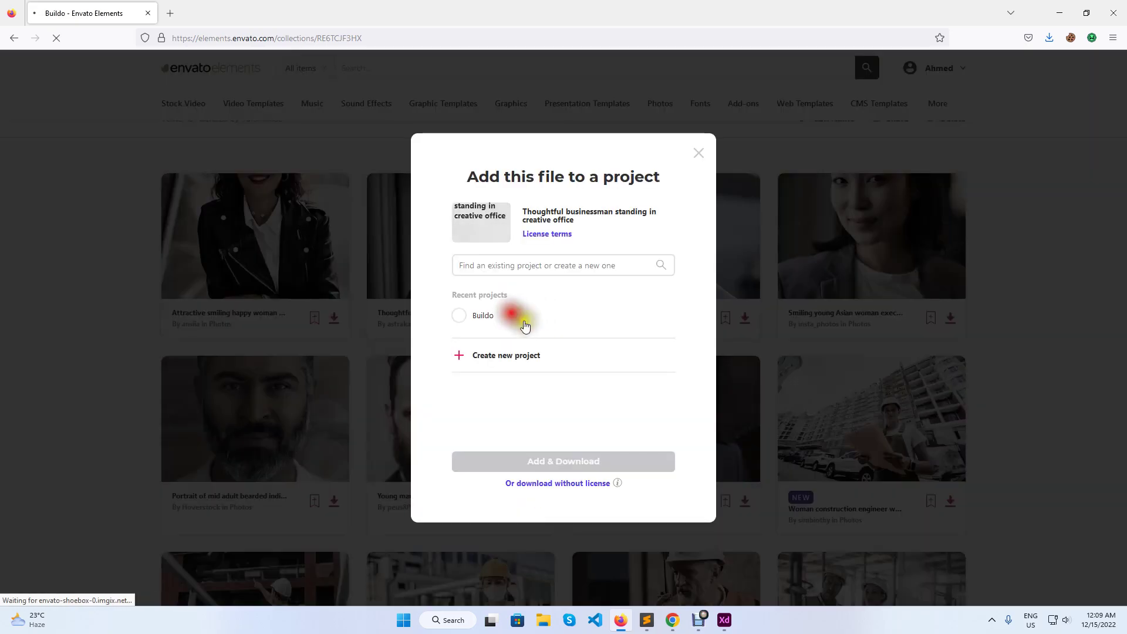
{"action": "left_click", "coordinate": [611, 461]}
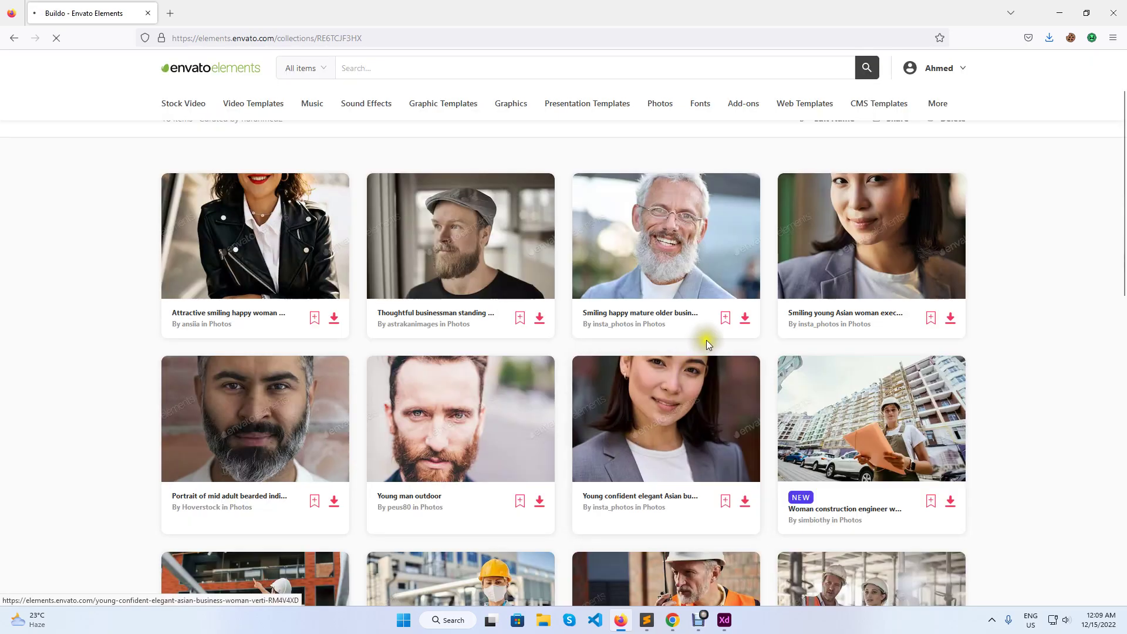
- Add the smiling happy mature older business man photo to the Buildo project and download it
{"action": "left_click", "coordinate": [745, 318]}
{"action": "left_click", "coordinate": [525, 318]}
{"action": "left_click", "coordinate": [610, 464]}
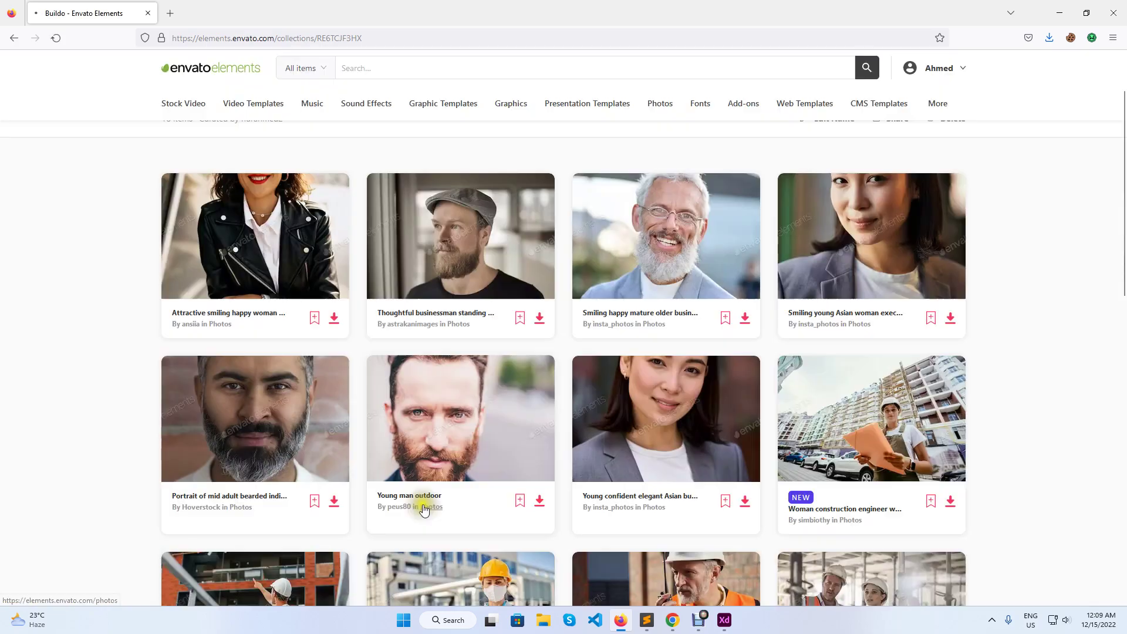
- Add the "Young man outdoor" photo to the Buildo project and download it
{"action": "left_click", "coordinate": [539, 501]}
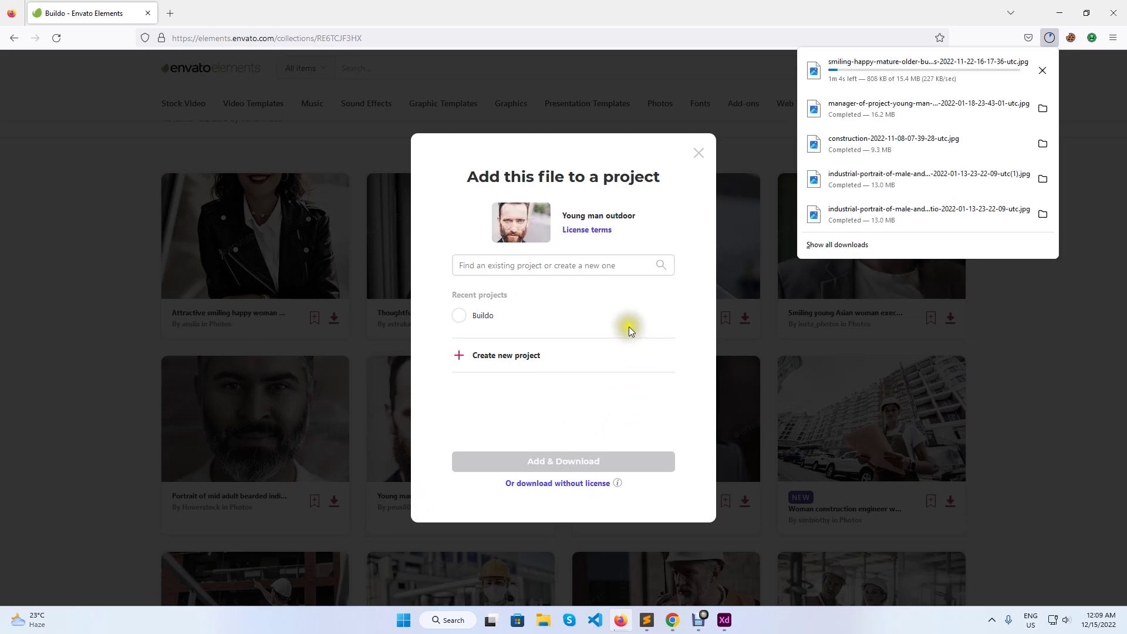
{"action": "left_click", "coordinate": [567, 311]}
{"action": "left_click", "coordinate": [598, 460]}
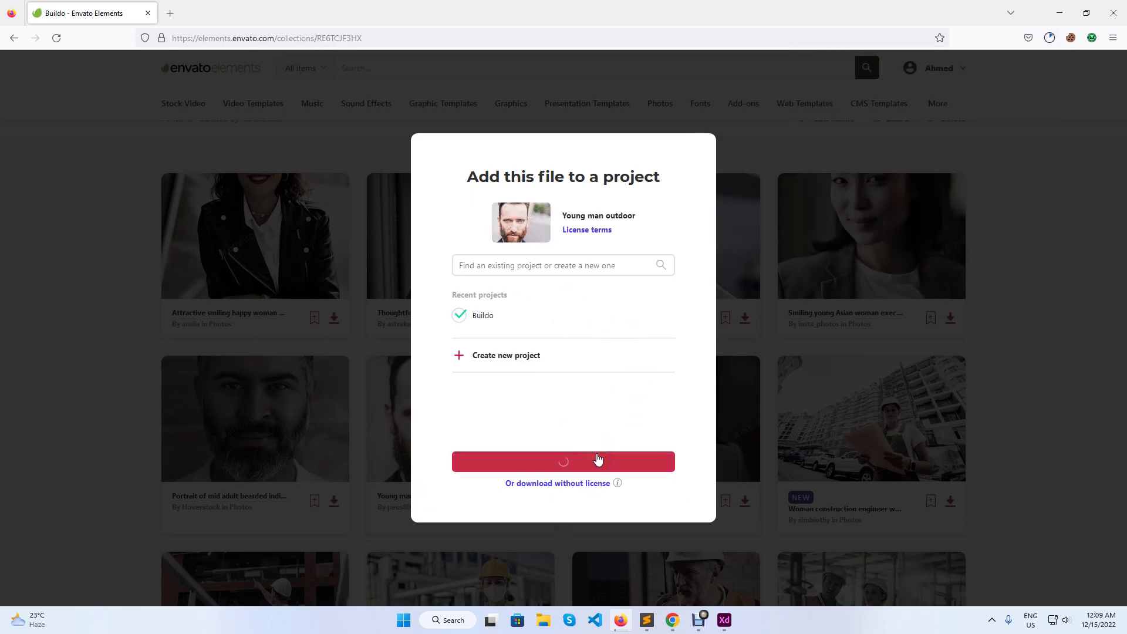
- Check the browser's download progress and retry the young-man-outdoor photo download
{"action": "left_click", "coordinate": [1051, 37]}
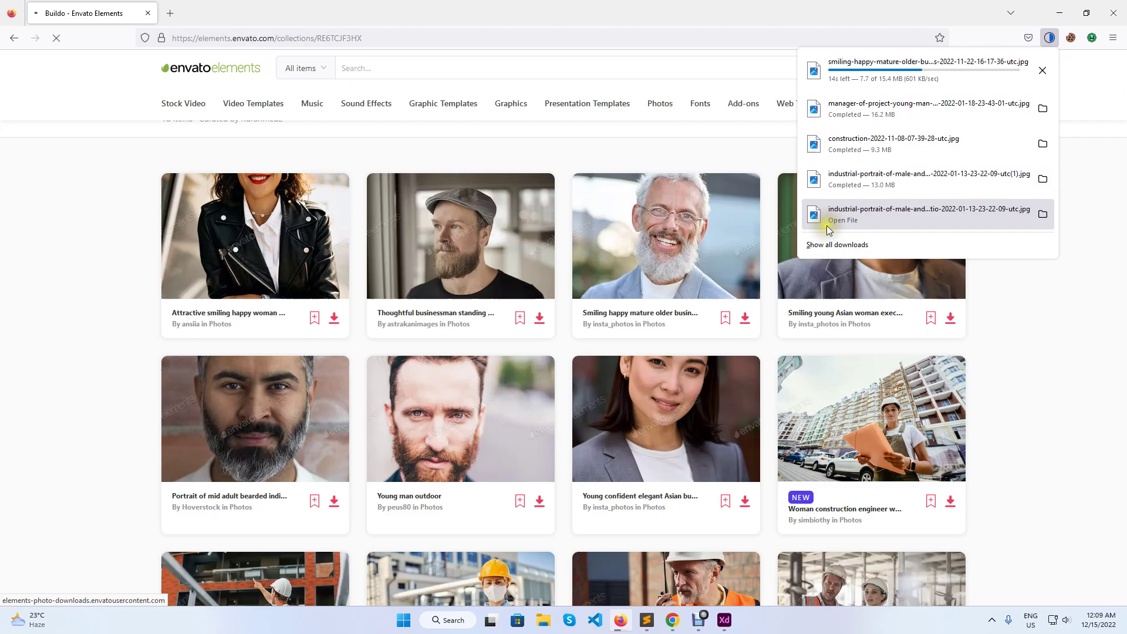
{"action": "left_click", "coordinate": [1049, 336]}
{"action": "scroll", "coordinate": [960, 374], "scroll_direction": "down", "scroll_amount": 10}
{"action": "scroll", "coordinate": [934, 380], "scroll_direction": "up", "scroll_amount": 12}
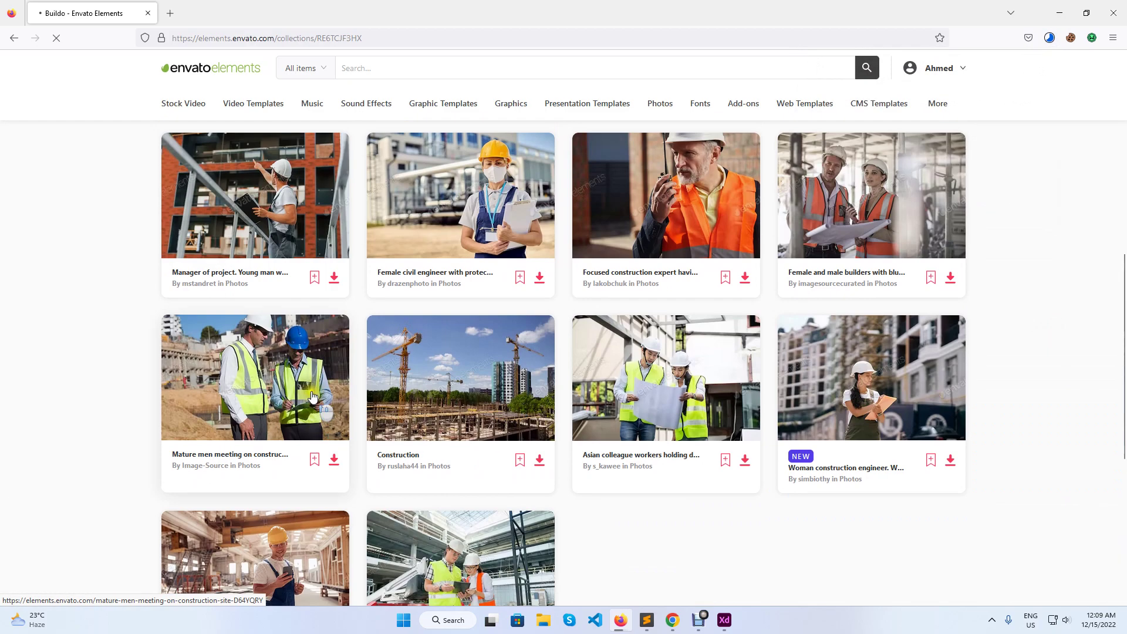
{"action": "left_click", "coordinate": [1050, 37]}
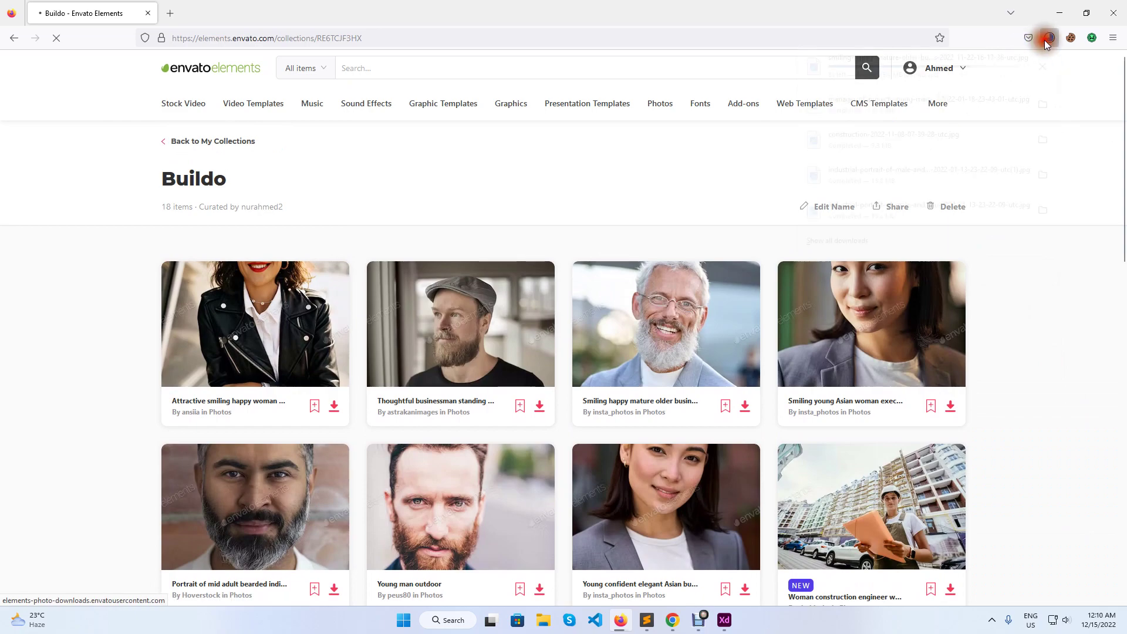
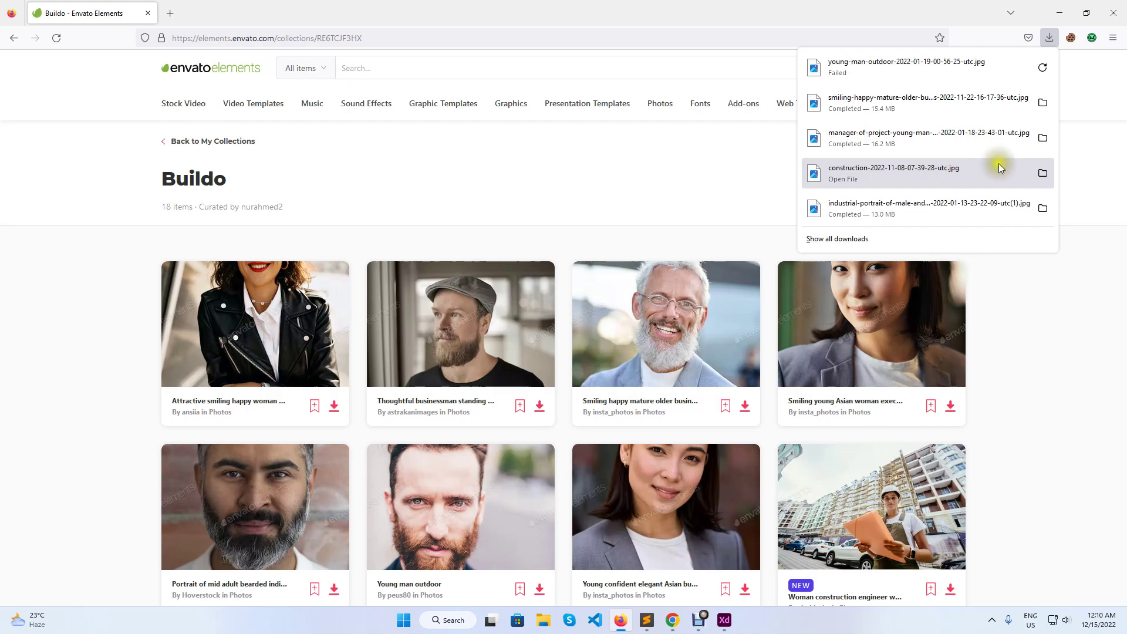
{"action": "left_click", "coordinate": [1042, 67]}
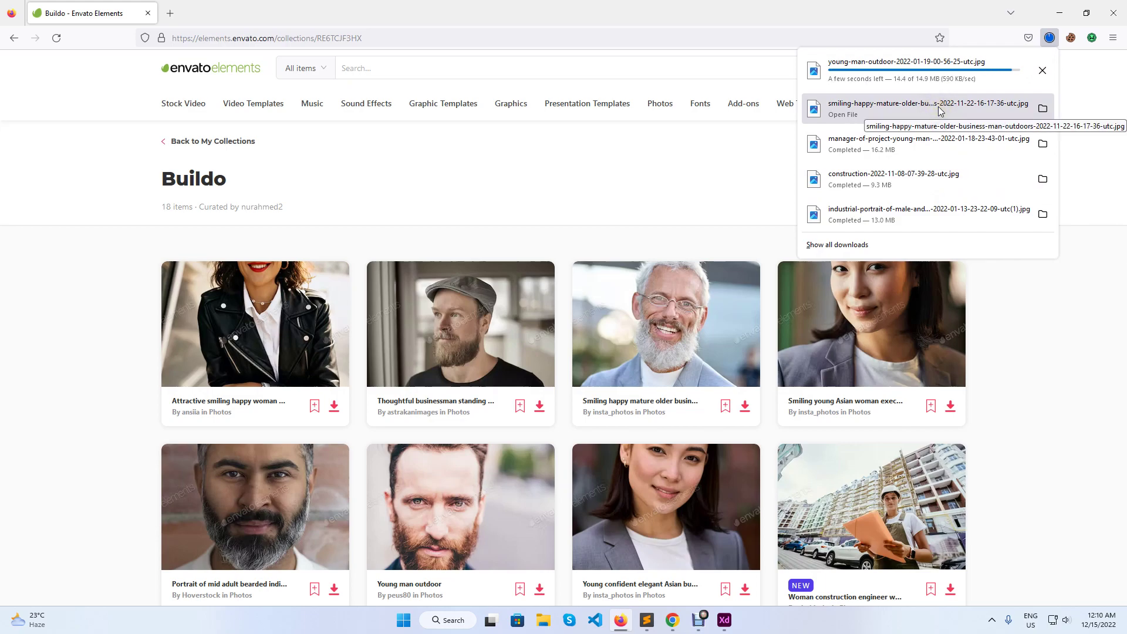
- Open the Downloads folder and preview today's downloaded photos one by one, from young-man-outdoor to the industrial portrait of construction workers
{"action": "left_click", "coordinate": [1061, 61]}
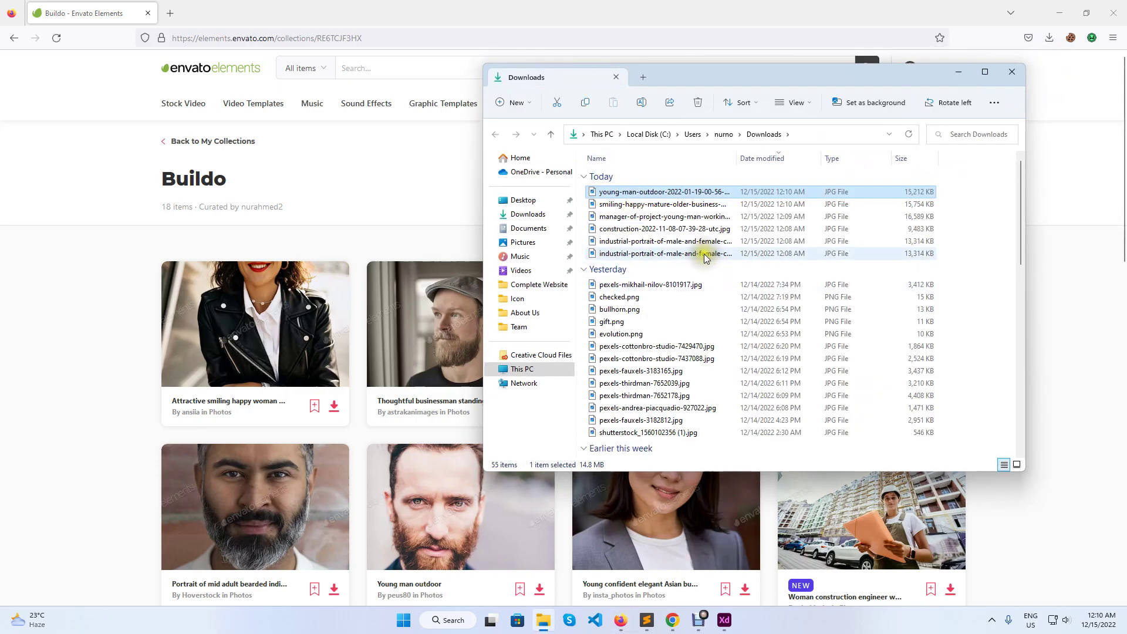
{"action": "left_click", "coordinate": [676, 253]}
{"action": "left_click", "coordinate": [674, 242]}
{"action": "left_click", "coordinate": [675, 229]}
{"action": "left_click", "coordinate": [680, 217]}
{"action": "left_click", "coordinate": [684, 204]}
{"action": "left_click", "coordinate": [688, 193]}
{"action": "double_click", "coordinate": [687, 193]}
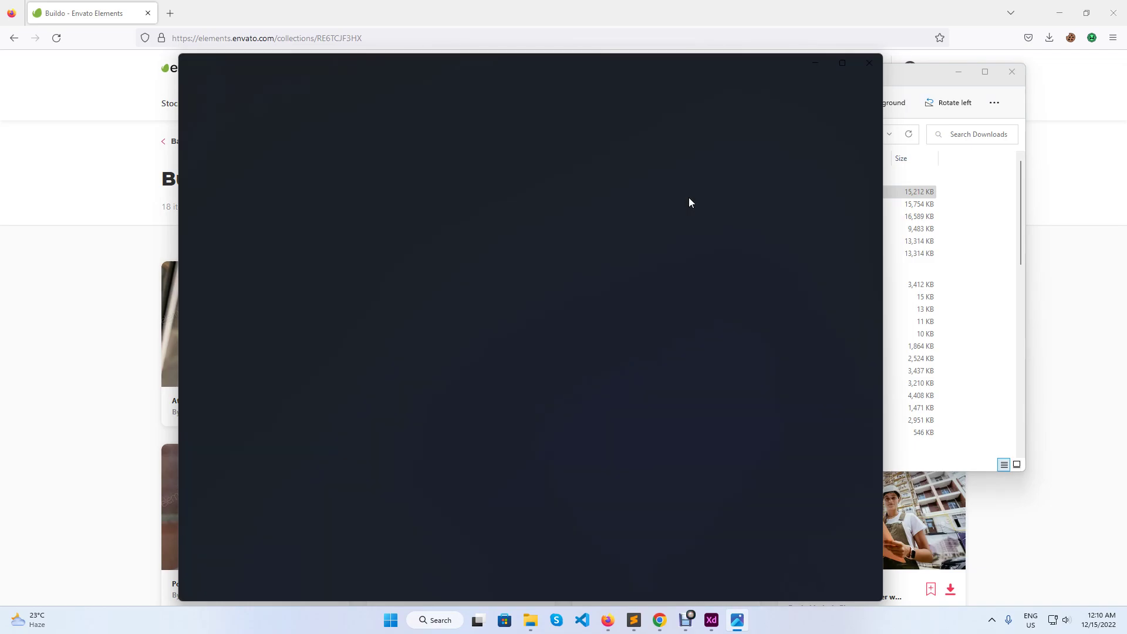
{"action": "scroll", "coordinate": [689, 198], "scroll_direction": "down", "scroll_amount": 1}
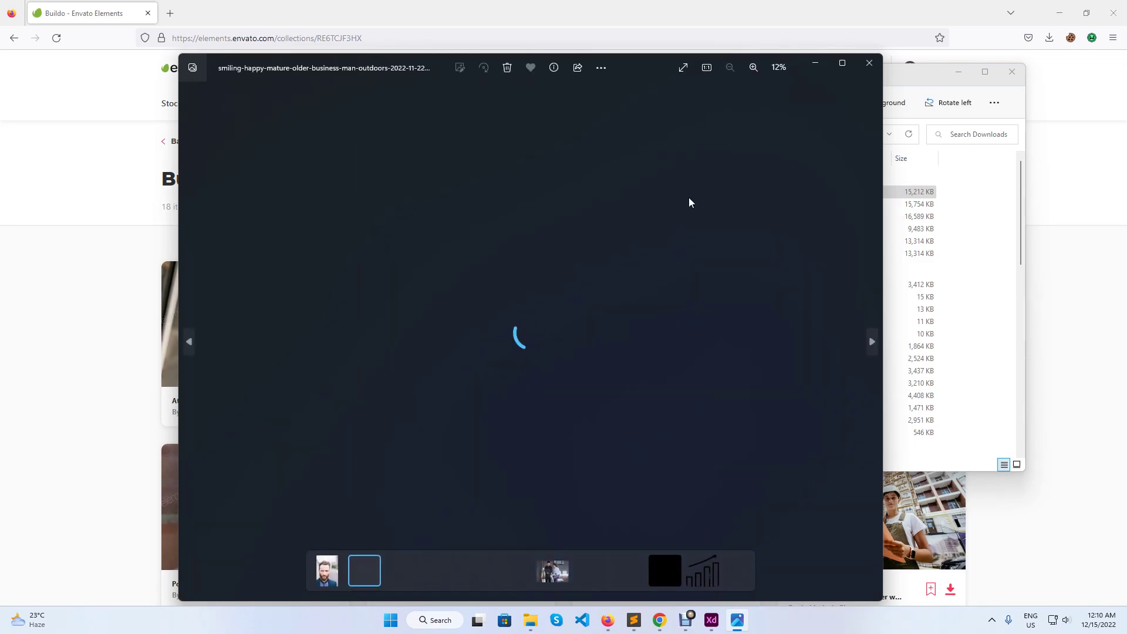
{"action": "scroll", "coordinate": [688, 197], "scroll_direction": "down", "scroll_amount": 1}
{"action": "scroll", "coordinate": [688, 197], "scroll_direction": "down", "scroll_amount": 1}
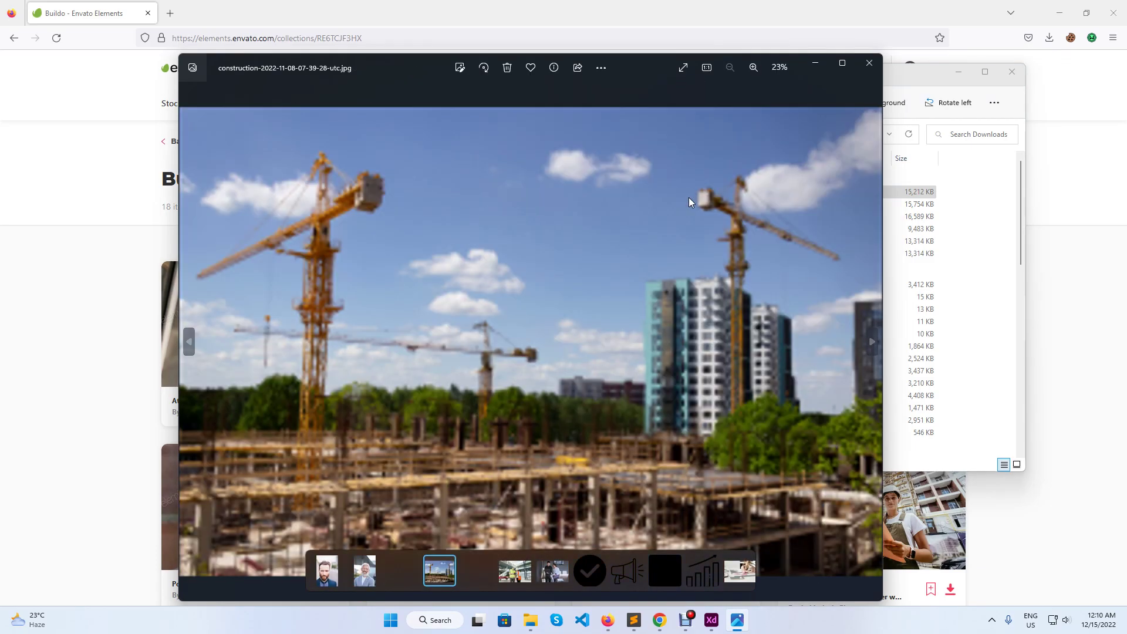
{"action": "scroll", "coordinate": [689, 197], "scroll_direction": "down", "scroll_amount": 1}
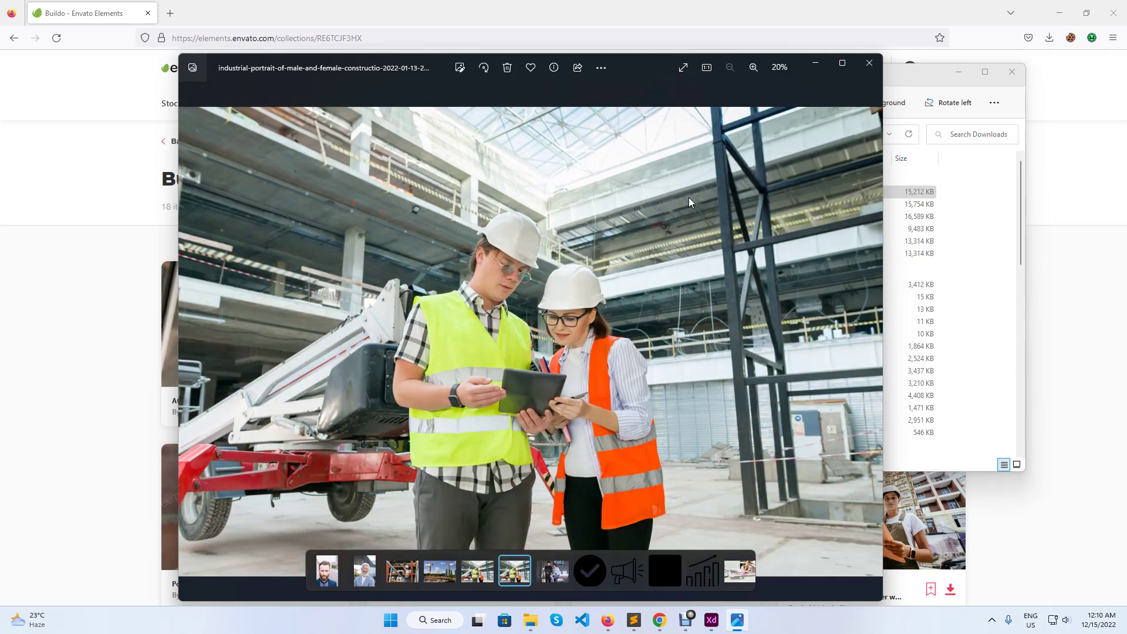
{"action": "scroll", "coordinate": [689, 198], "scroll_direction": "down", "scroll_amount": 1}
{"action": "left_click", "coordinate": [870, 63]}
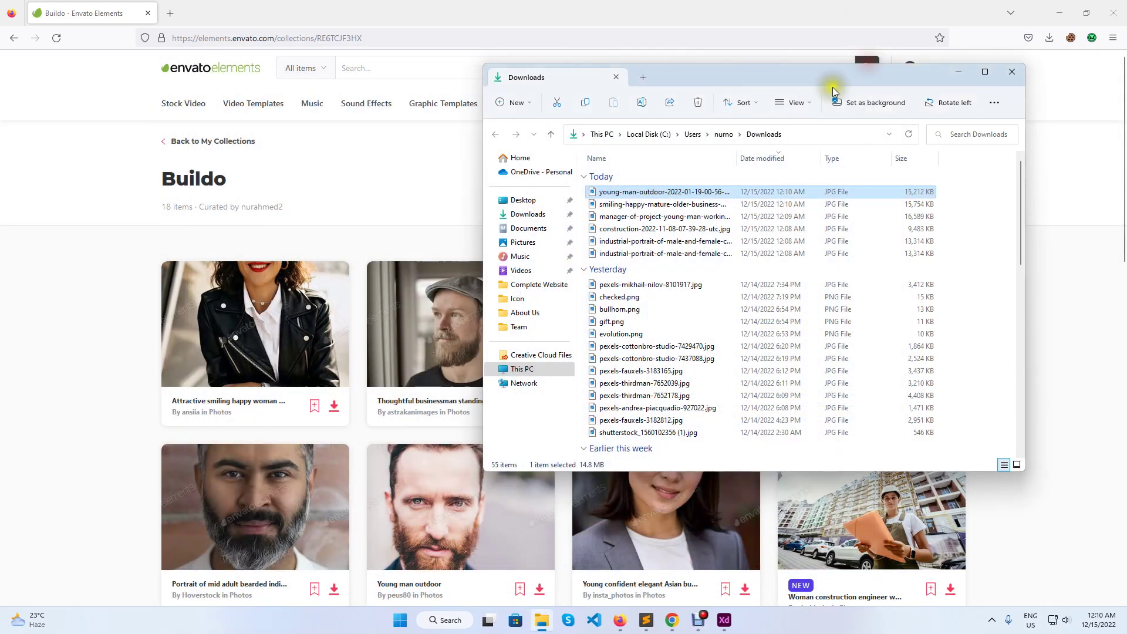
- Preview the duplicate industrial portrait of the male and female construction workers and delete that copy from the Downloads folder
{"action": "left_click", "coordinate": [693, 253]}
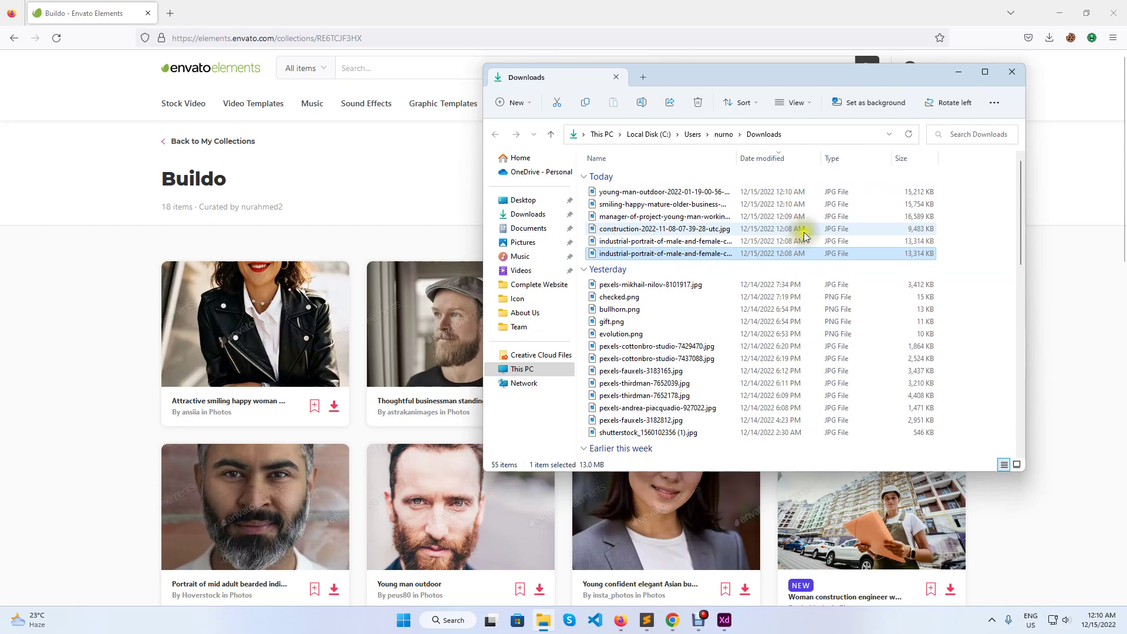
{"action": "double_click", "coordinate": [721, 253]}
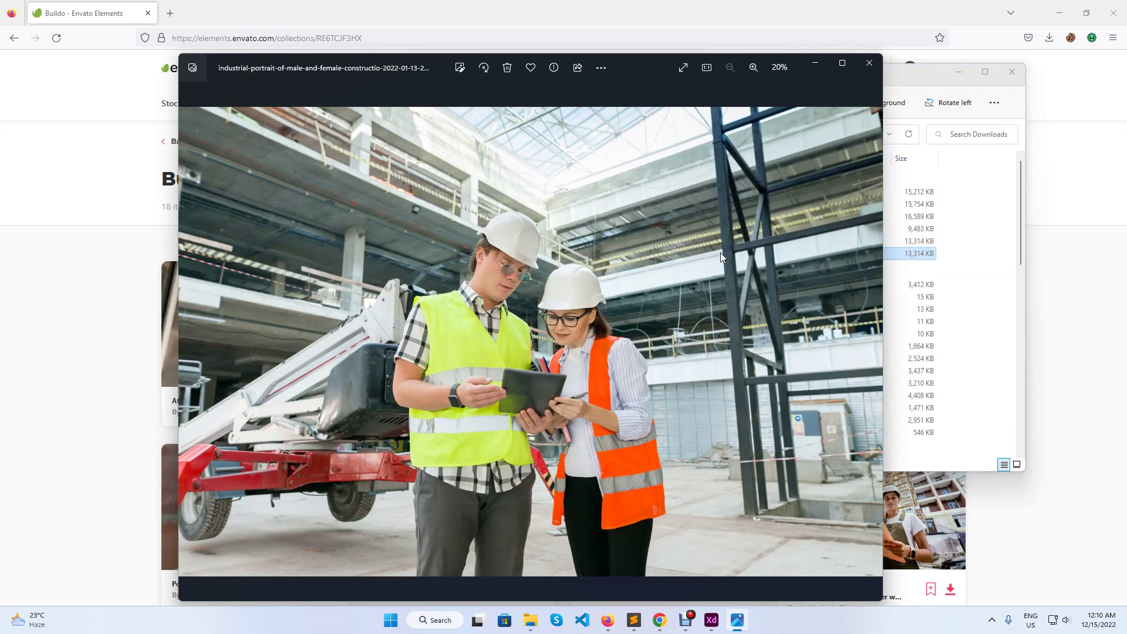
{"action": "left_click", "coordinate": [869, 63]}
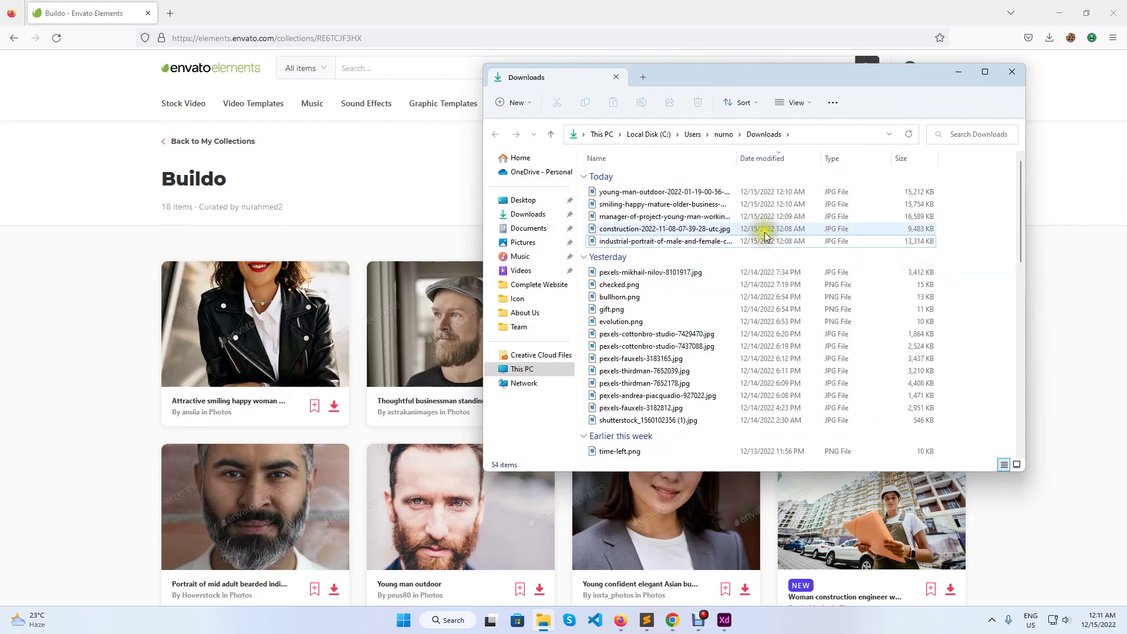
- Move the Downloads window lower and download the attractive smiling happy woman photo again, licensed to the Buildo project
{"action": "left_click_drag", "start_coordinate": [902, 81], "coordinate": [911, 214]}
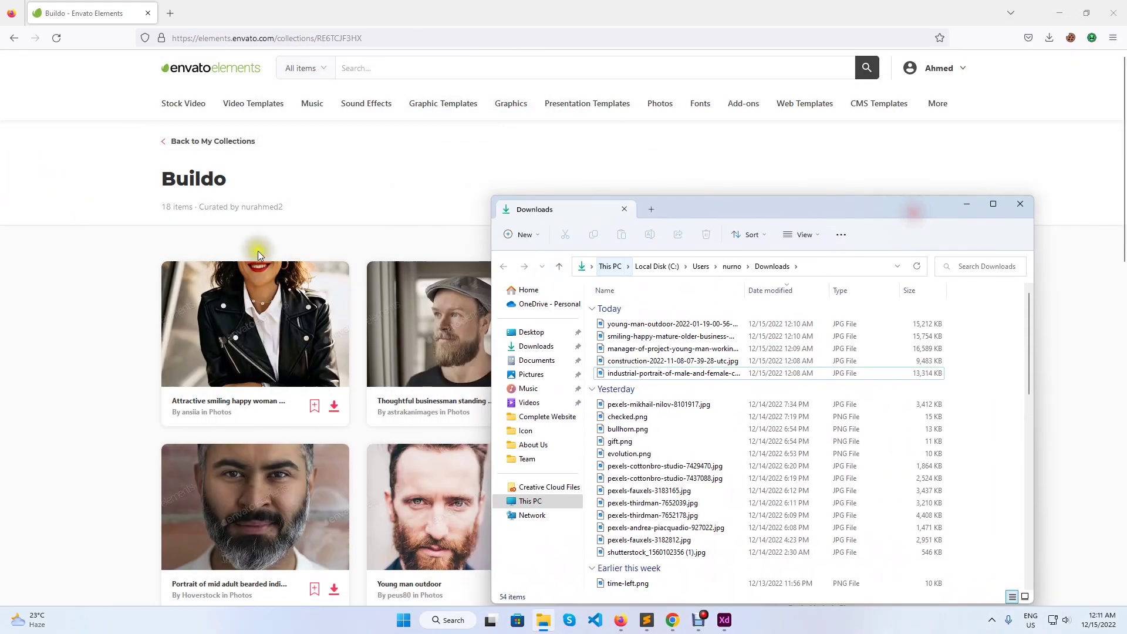
{"action": "scroll", "coordinate": [269, 253], "scroll_direction": "down", "scroll_amount": 2}
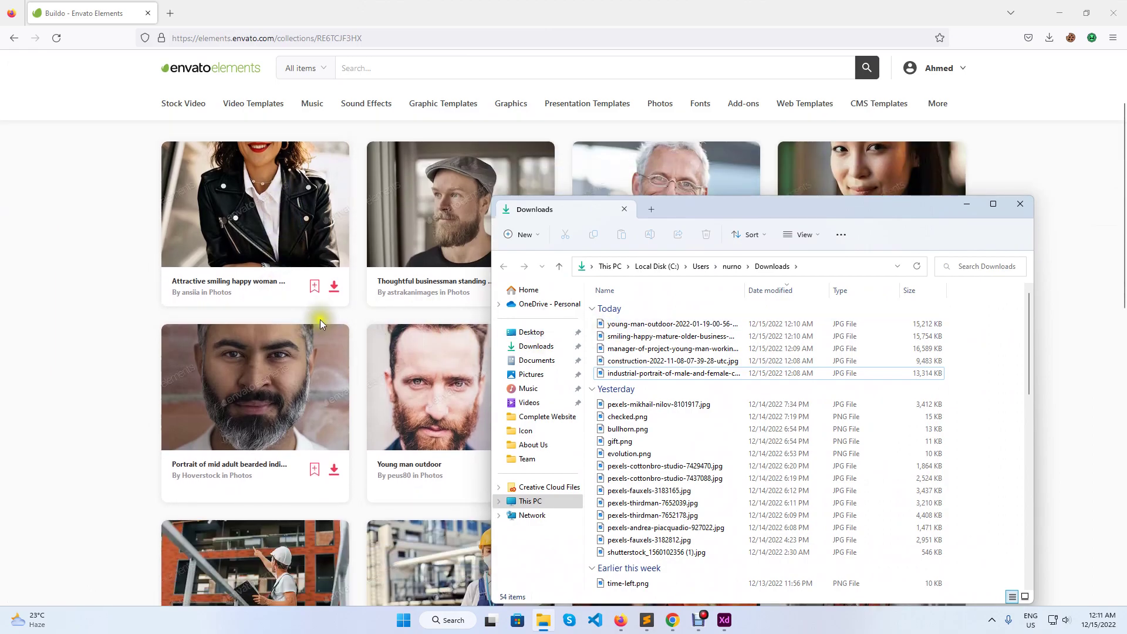
{"action": "left_click", "coordinate": [335, 287]}
{"action": "left_click", "coordinate": [480, 316]}
{"action": "left_click", "coordinate": [597, 461]}
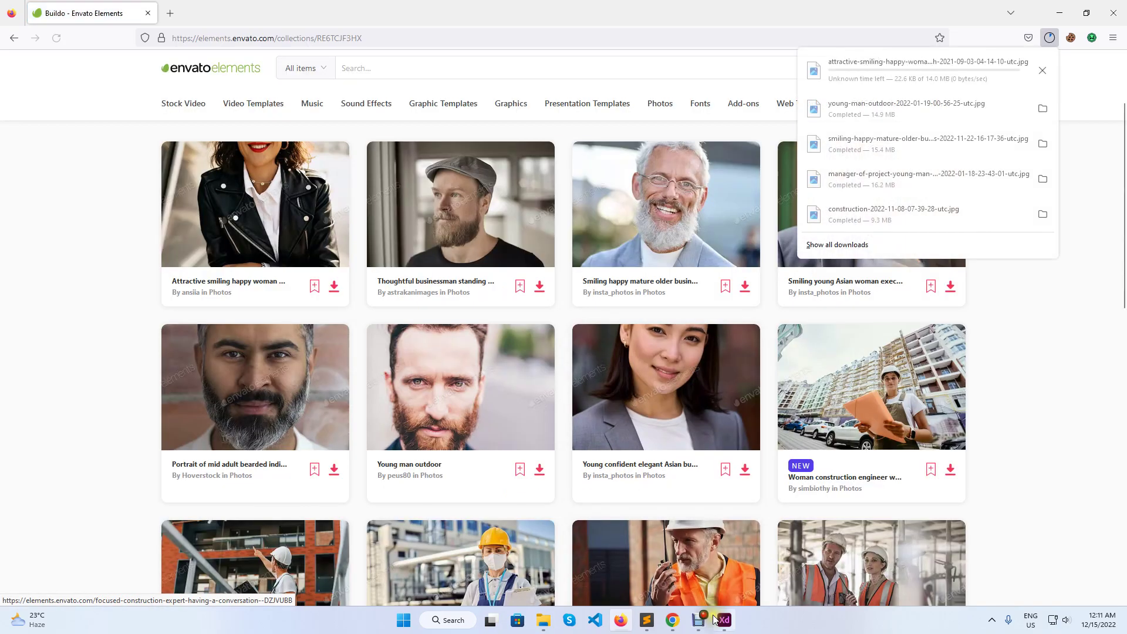
- Bring up the Downloads folder and try to preview the attractive-smiling-happy-woman JPG, then close the viewer
{"action": "mouse_move", "coordinate": [716, 619]}
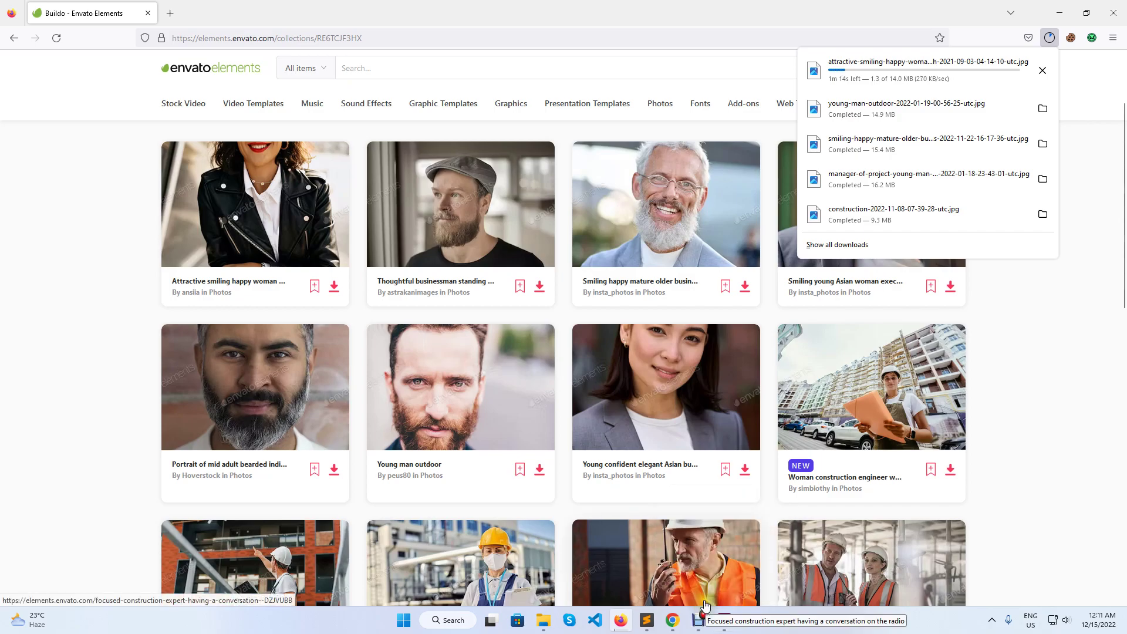
{"action": "mouse_move", "coordinate": [662, 620]}
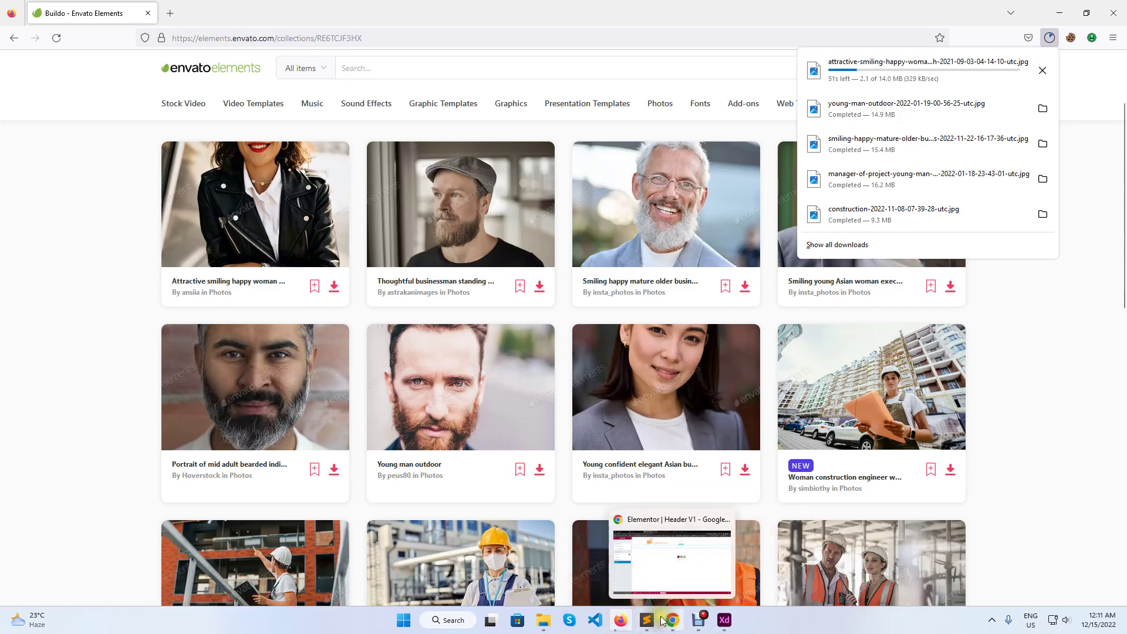
{"action": "left_click", "coordinate": [543, 620]}
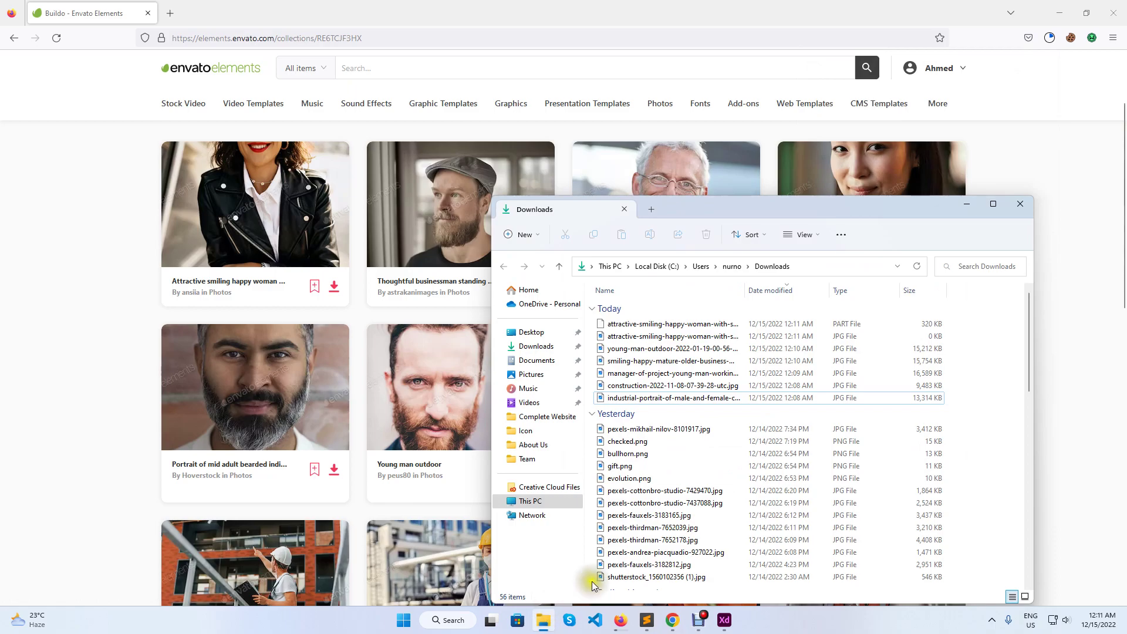
{"action": "left_click", "coordinate": [703, 339]}
{"action": "double_click", "coordinate": [703, 338]}
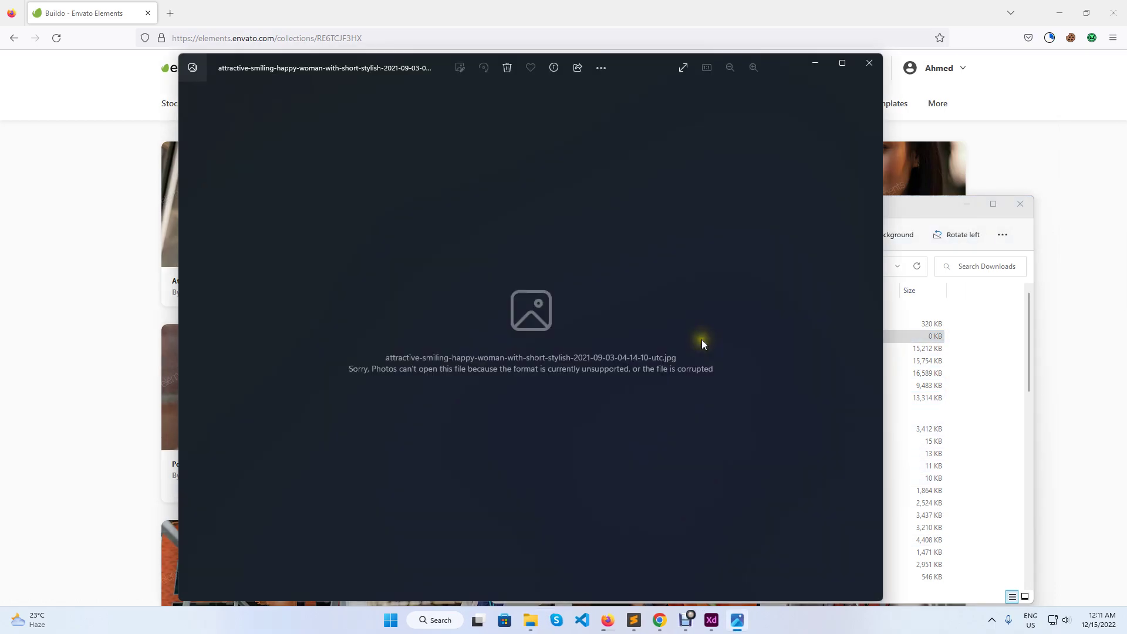
{"action": "left_click", "coordinate": [849, 63]}
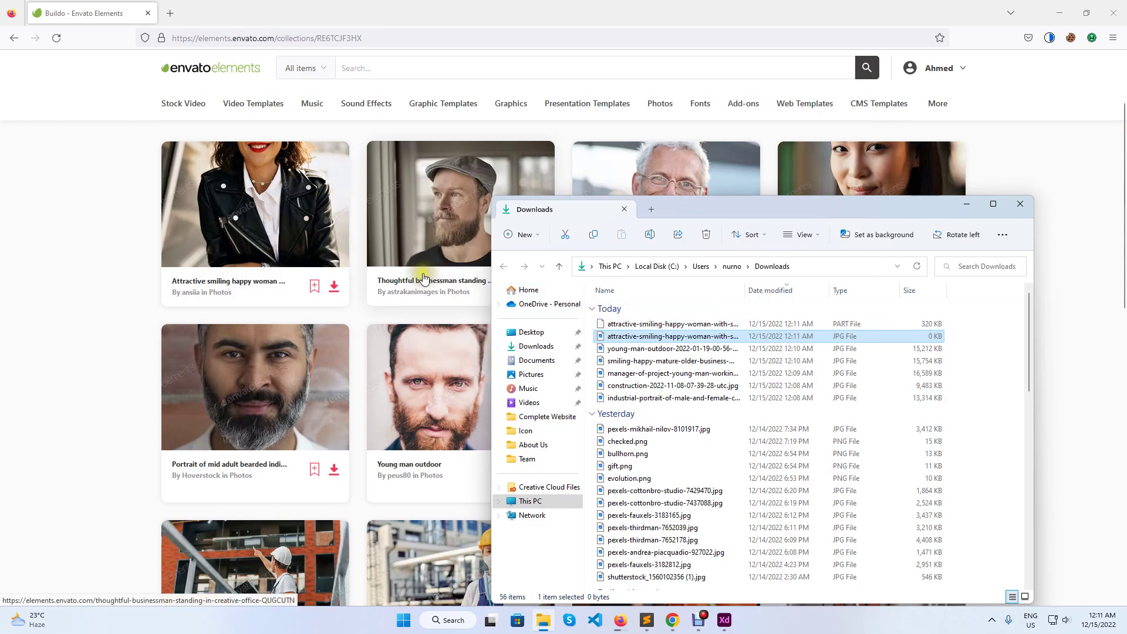
- Download the "Thoughtful businessman standing in creative office" photo again, adding it to the Buildo project
{"action": "scroll", "coordinate": [423, 271], "scroll_direction": "down", "scroll_amount": 2}
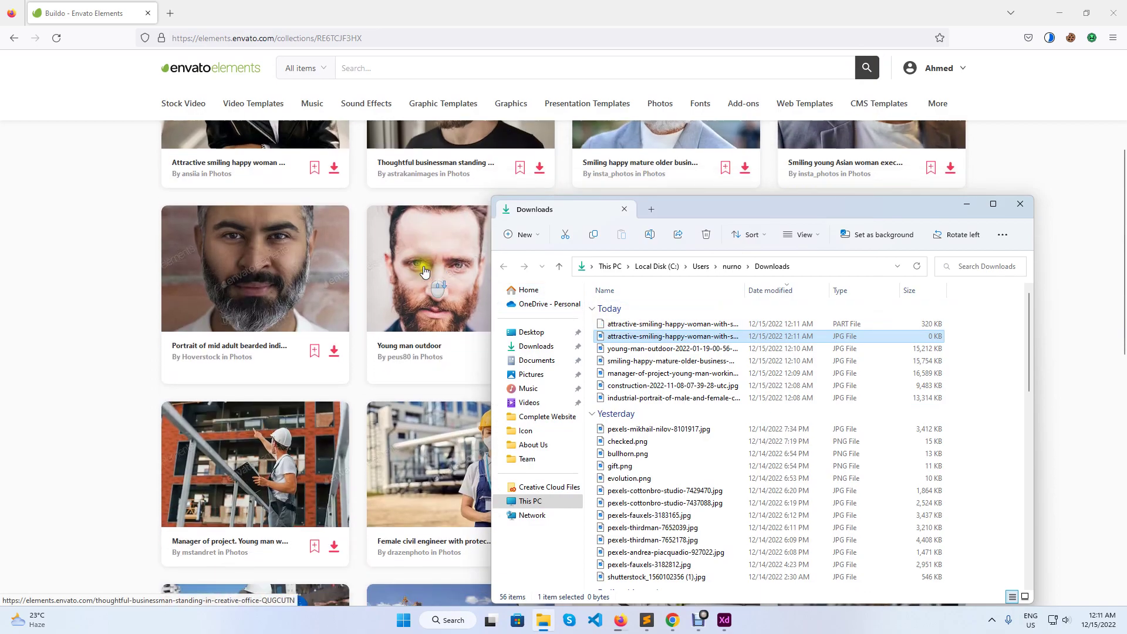
{"action": "left_click", "coordinate": [540, 167]}
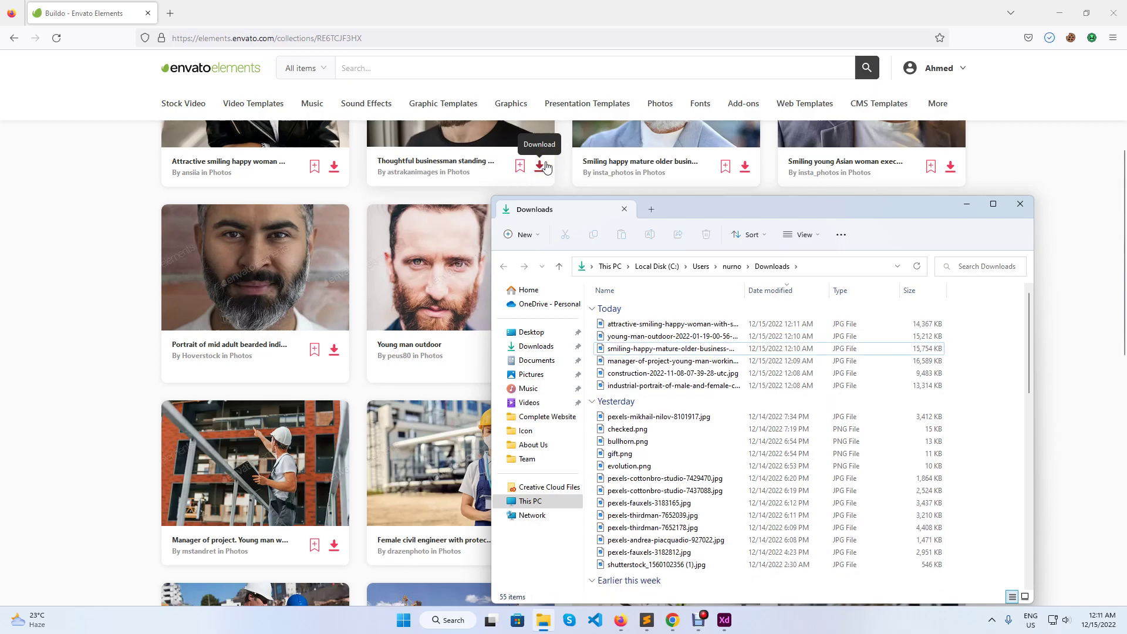
{"action": "left_click", "coordinate": [544, 167]}
{"action": "left_click", "coordinate": [519, 314]}
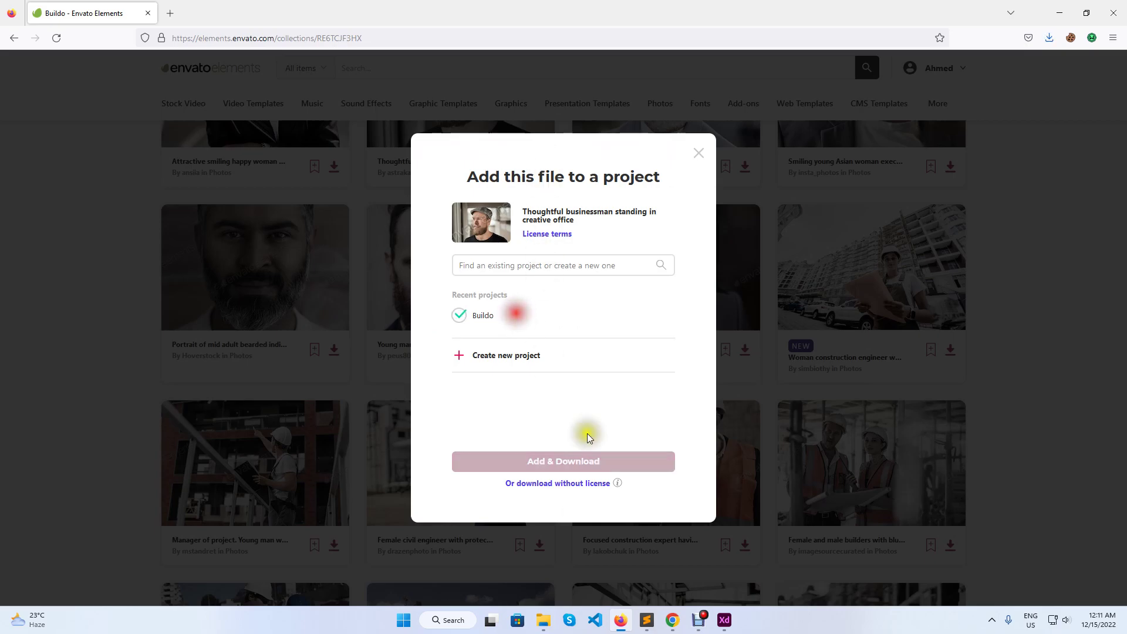
{"action": "left_click", "coordinate": [630, 469]}
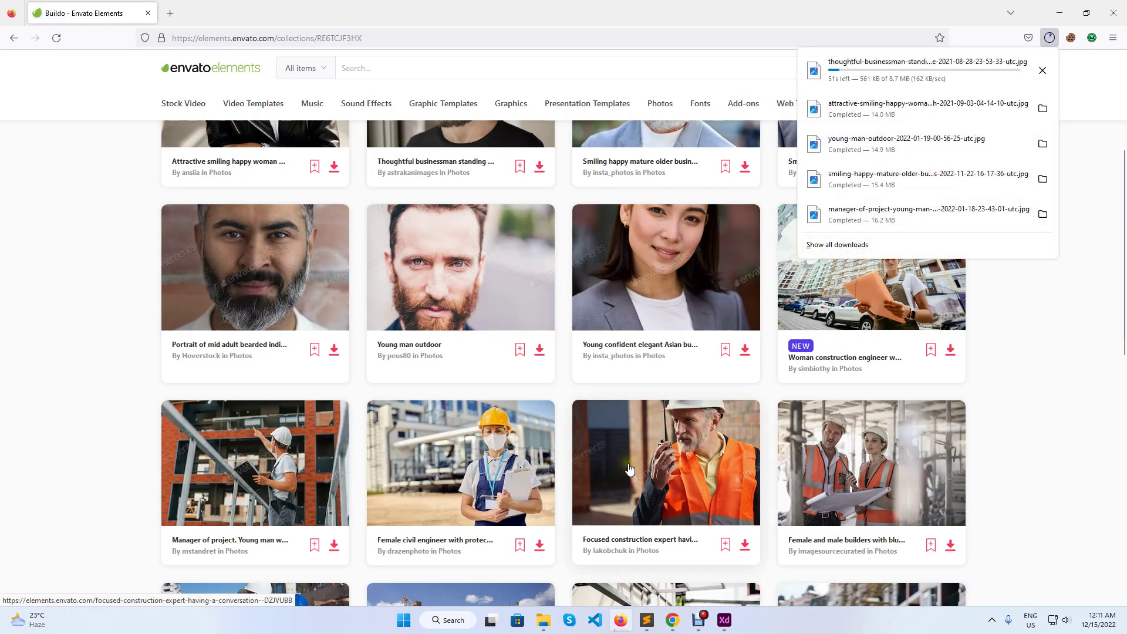
- Open the account's My Downloads page and look through the items licensed to the Buildo project
{"action": "scroll", "coordinate": [629, 469], "scroll_direction": "up", "scroll_amount": 4}
{"action": "left_click", "coordinate": [1055, 329]}
{"action": "mouse_move", "coordinate": [952, 78]}
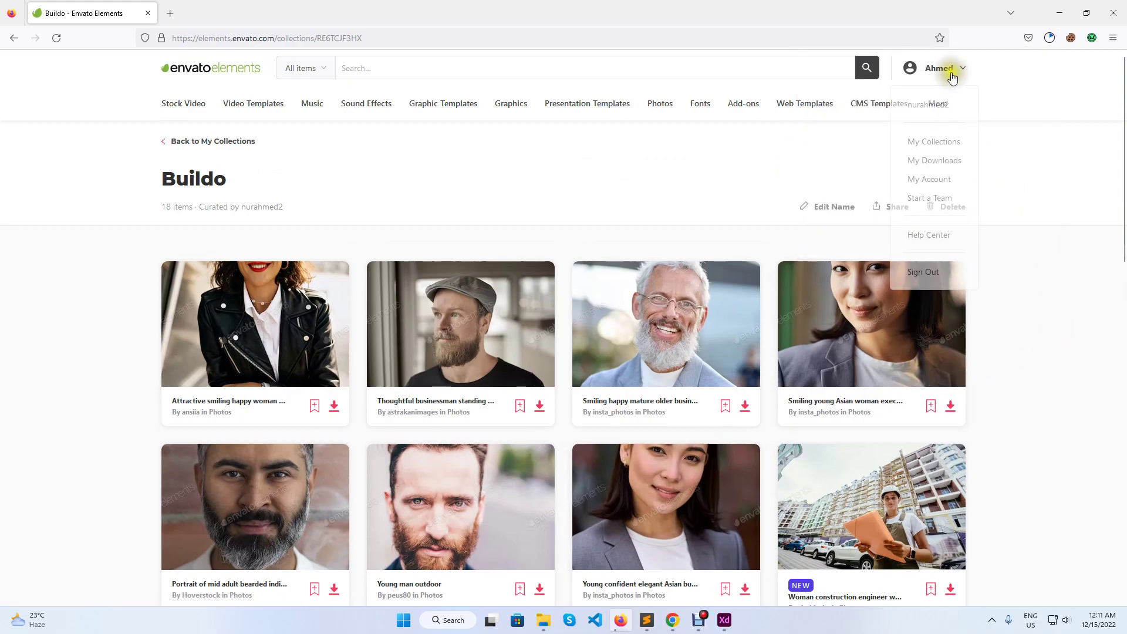
{"action": "left_click", "coordinate": [937, 161]}
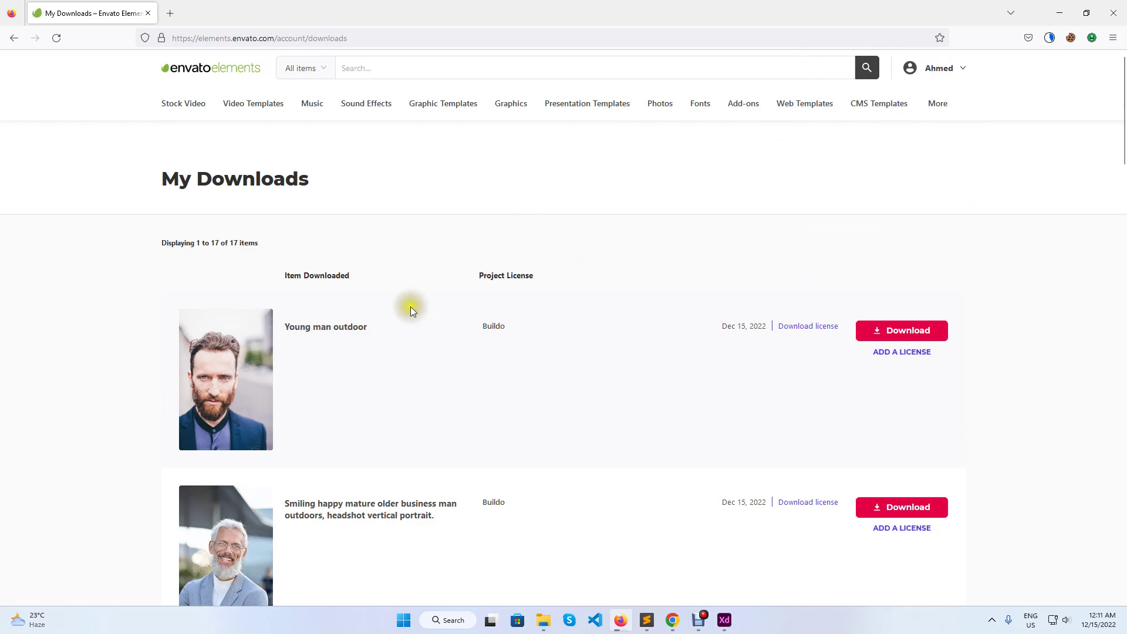
{"action": "scroll", "coordinate": [470, 288], "scroll_direction": "down", "scroll_amount": 20}
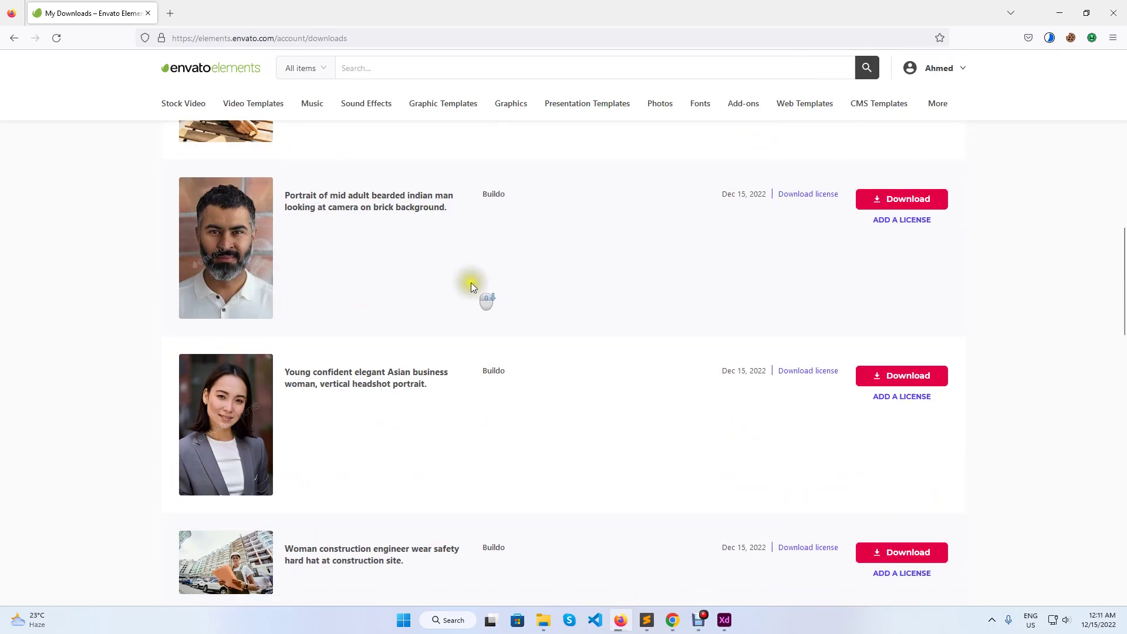
{"action": "scroll", "coordinate": [598, 291], "scroll_direction": "up", "scroll_amount": 15}
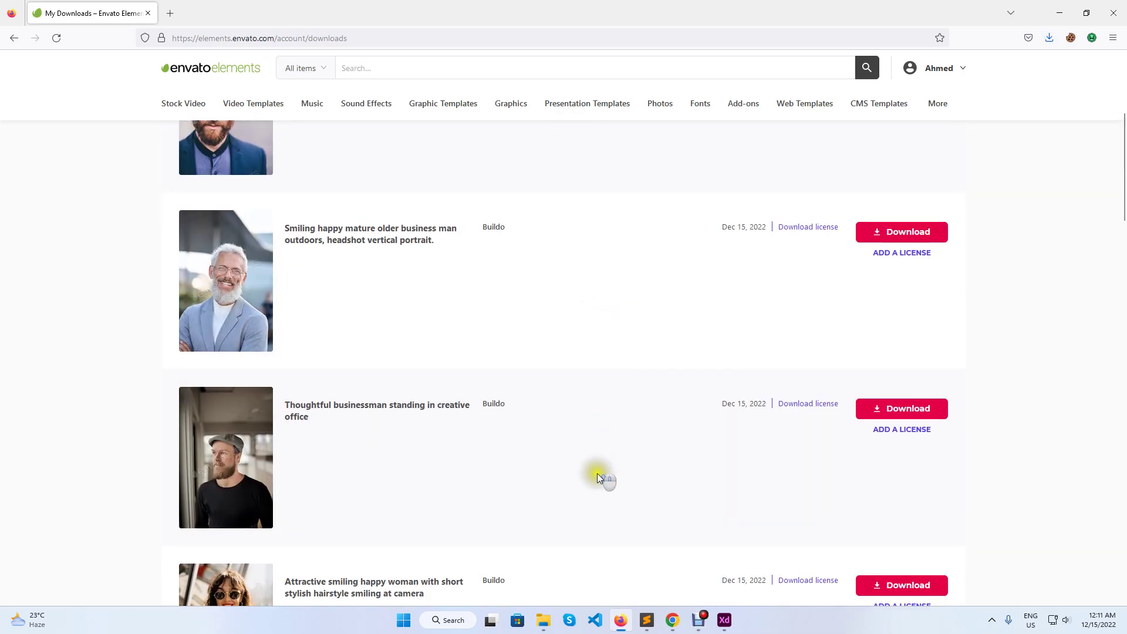
- Delete the batch of photos downloaded today from the Downloads folder and close its window
{"action": "scroll", "coordinate": [660, 568], "scroll_direction": "up", "scroll_amount": 5}
{"action": "left_click", "coordinate": [543, 620]}
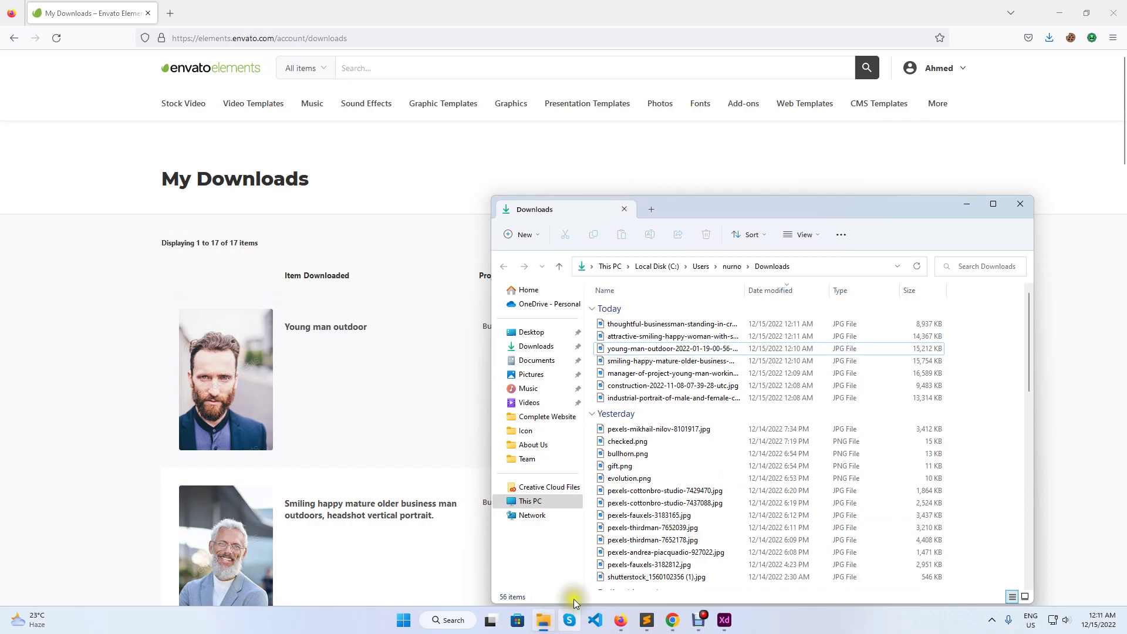
{"action": "left_click_drag", "start_coordinate": [661, 393], "coordinate": [671, 330]}
{"action": "key", "text": "Delete"}
{"action": "left_click", "coordinate": [1022, 207]}
- Download the "Young man outdoor" photo again from My Downloads, adding it to the Buildo project
{"action": "scroll", "coordinate": [1030, 362], "scroll_direction": "down", "scroll_amount": 5}
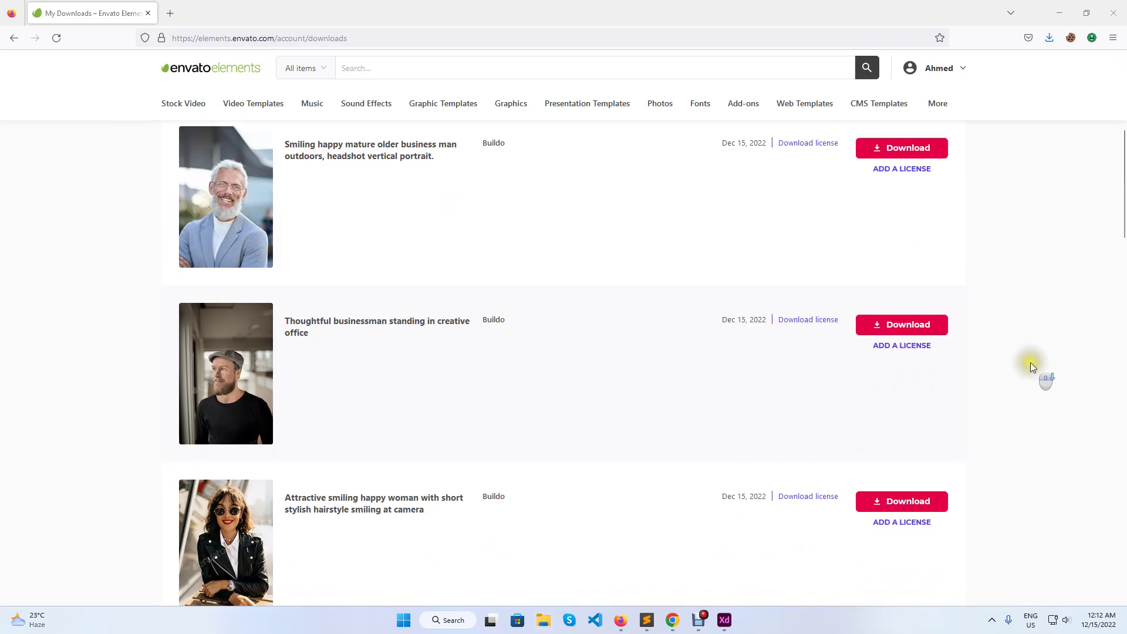
{"action": "scroll", "coordinate": [1030, 362], "scroll_direction": "up", "scroll_amount": 5}
{"action": "left_click_drag", "start_coordinate": [1120, 149], "coordinate": [1122, 217]}
{"action": "left_click", "coordinate": [37, 333]}
{"action": "scroll", "coordinate": [36, 333], "scroll_direction": "up", "scroll_amount": 5}
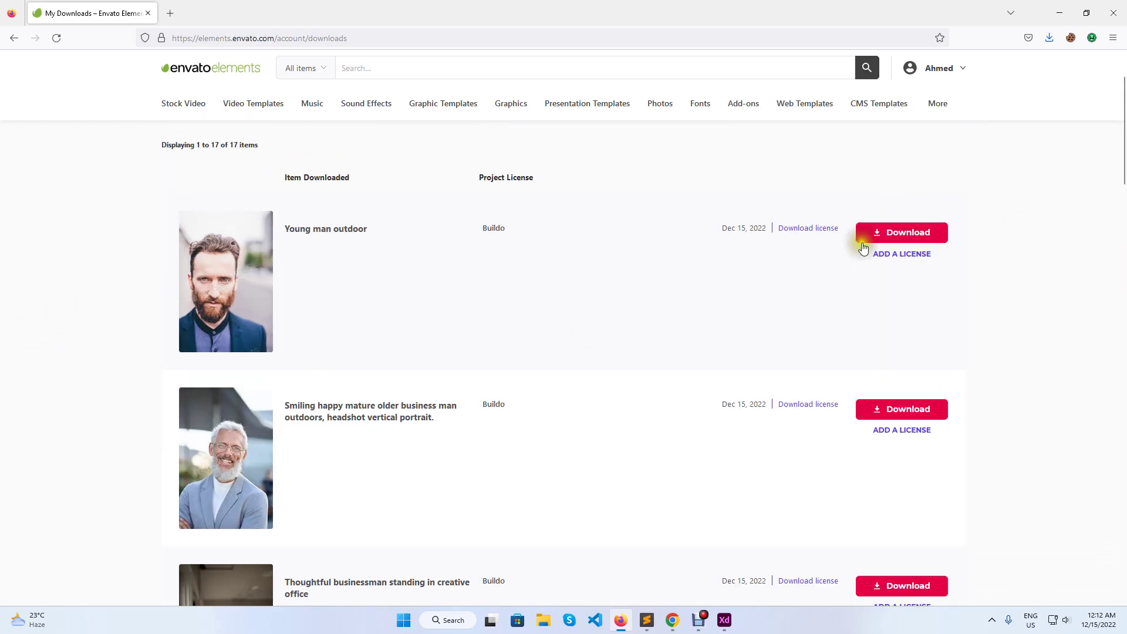
{"action": "left_click", "coordinate": [904, 231]}
{"action": "left_click", "coordinate": [528, 316]}
{"action": "left_click", "coordinate": [603, 465]}
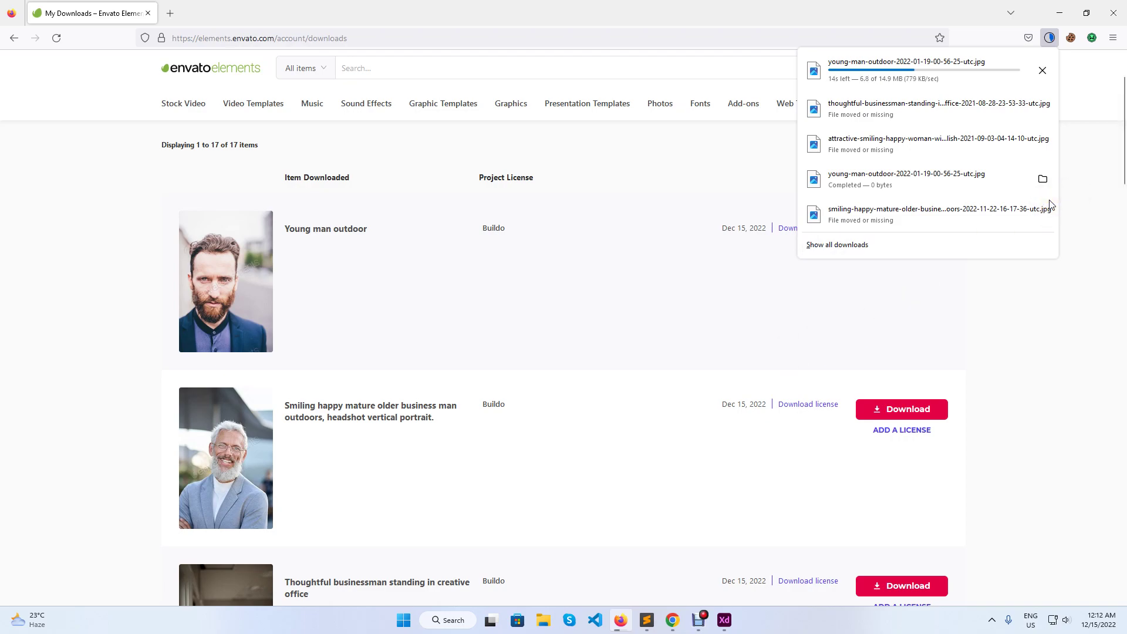
- Download the "Smiling happy mature older business man outdoors" photo for the Buildo project and check the browser's download progress
{"action": "scroll", "coordinate": [692, 411], "scroll_direction": "up", "scroll_amount": 1}
{"action": "left_click", "coordinate": [880, 468]}
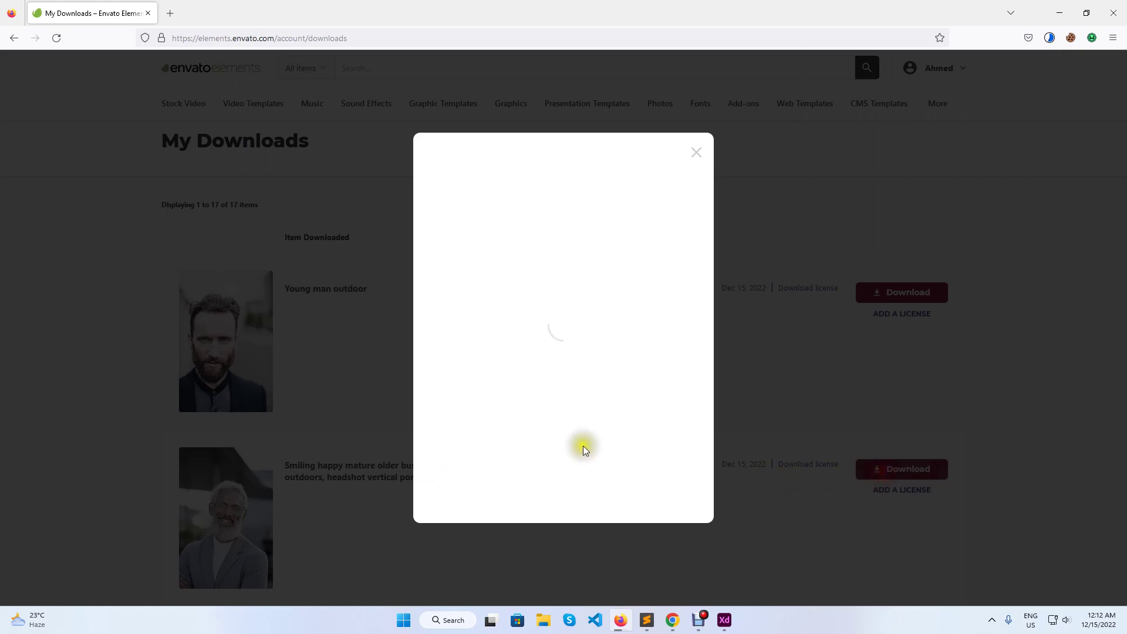
{"action": "left_click", "coordinate": [522, 313]}
{"action": "left_click", "coordinate": [630, 462]}
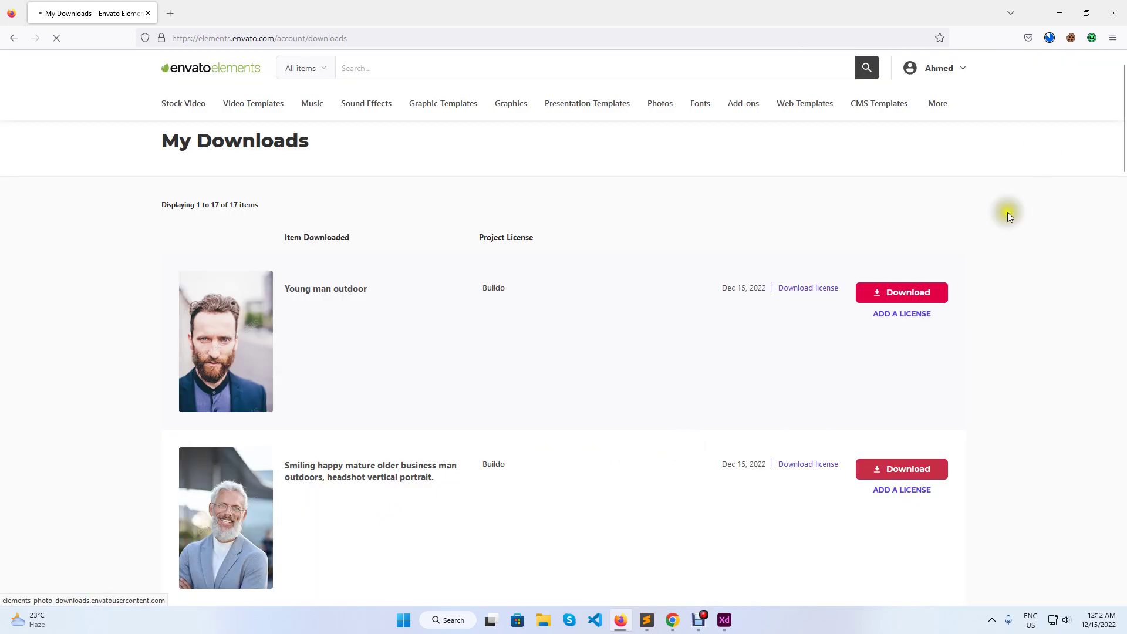
{"action": "left_click", "coordinate": [1050, 36]}
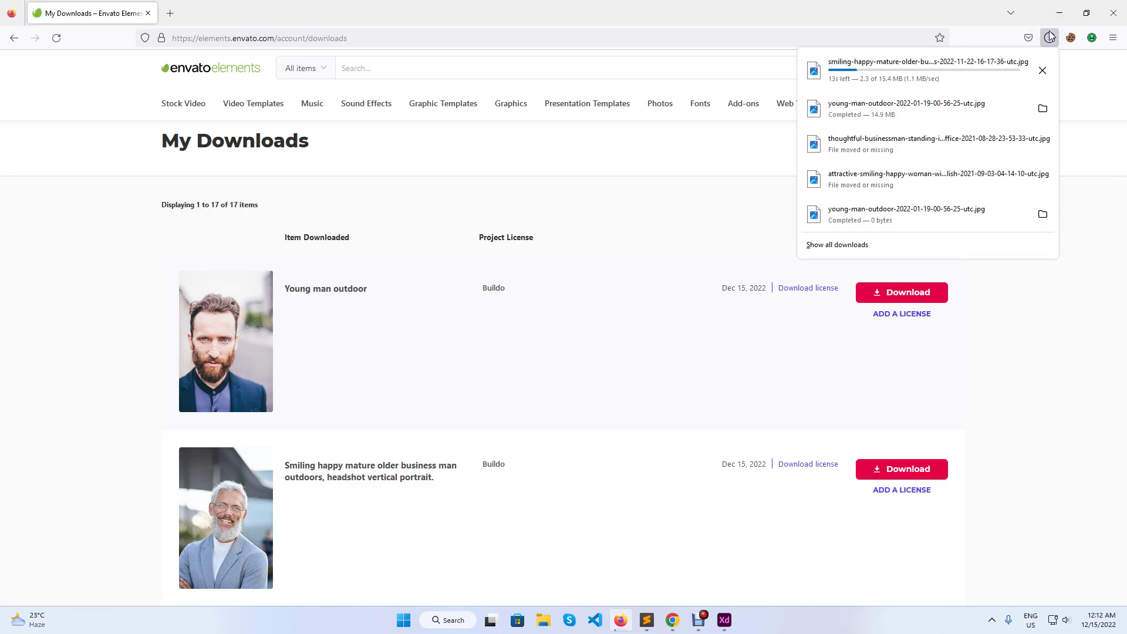
- Download the "Thoughtful businessman standing in creative office" photo with the Buildo license and check its download progress
{"action": "scroll", "coordinate": [995, 340], "scroll_direction": "down", "scroll_amount": 4}
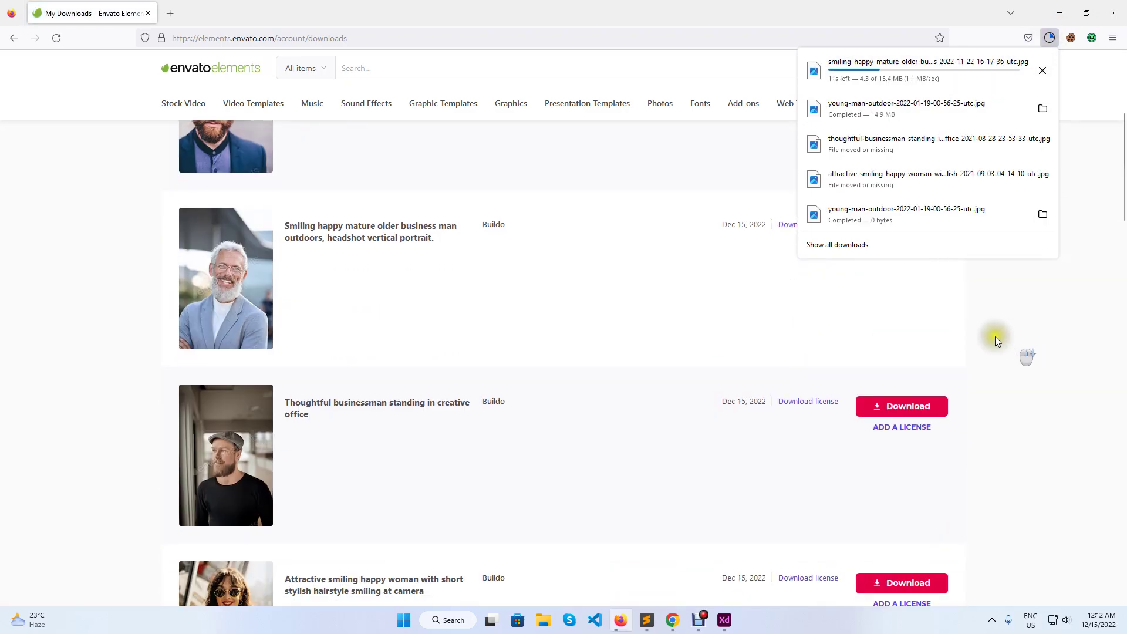
{"action": "left_click", "coordinate": [899, 411]}
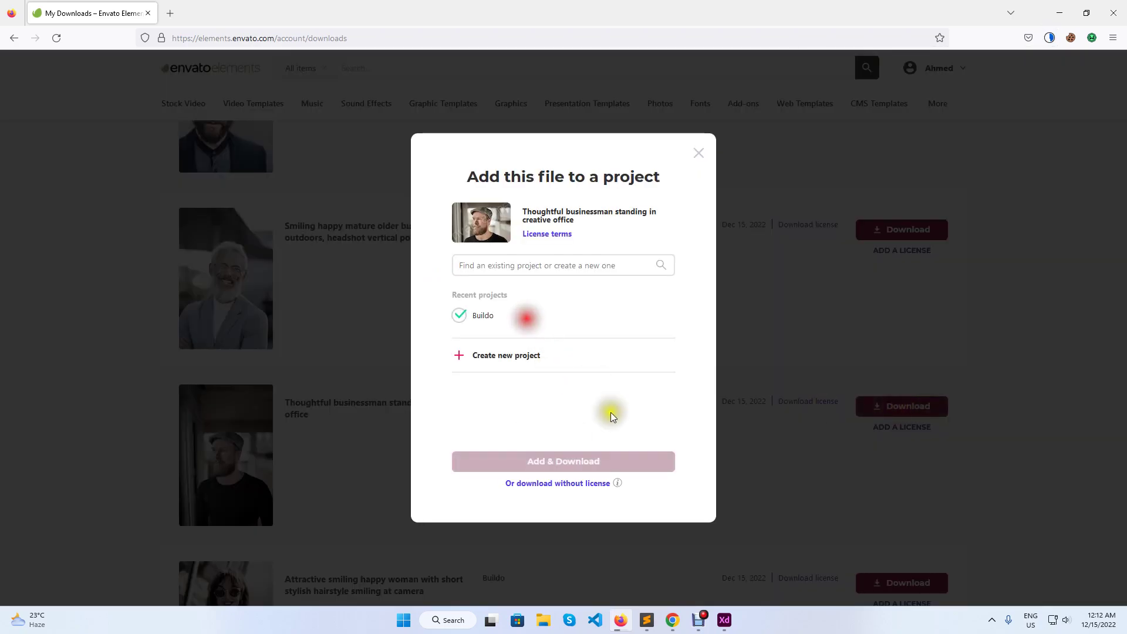
{"action": "left_click", "coordinate": [637, 461]}
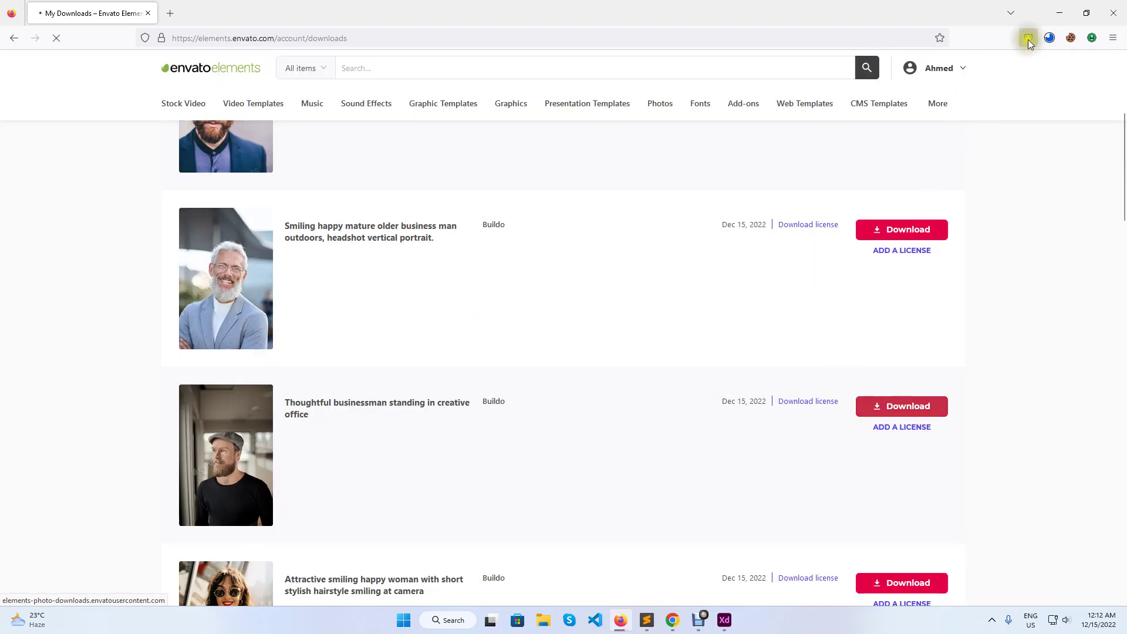
{"action": "left_click", "coordinate": [1049, 37]}
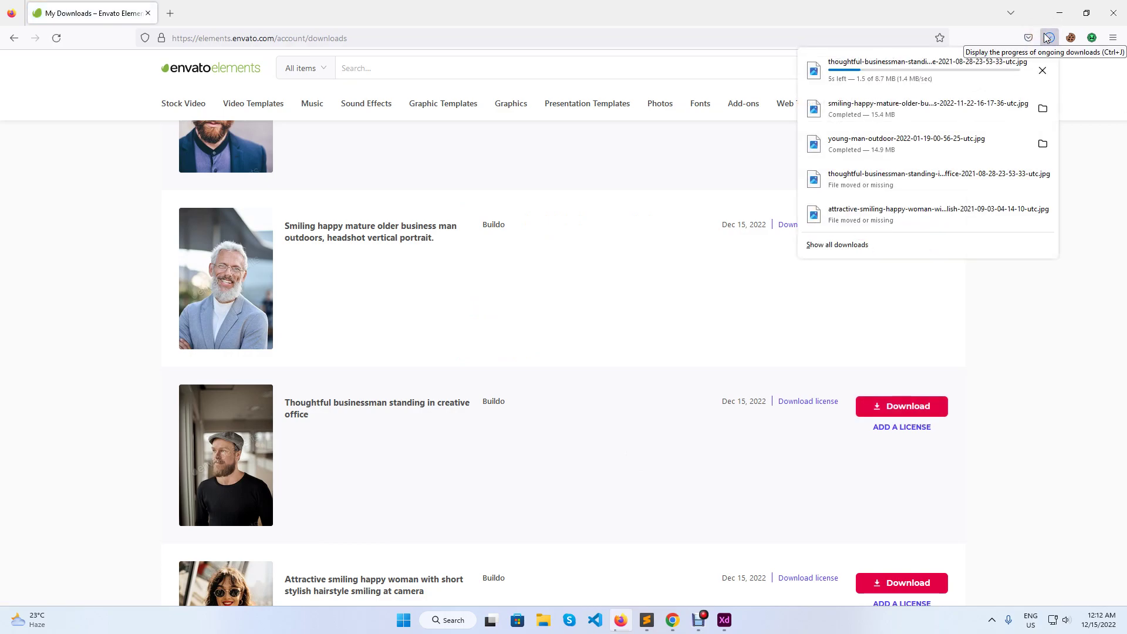
- Download the "Attractive smiling happy woman with short stylish hairstyle" photo, adding it to the Buildo project
{"action": "scroll", "coordinate": [645, 450], "scroll_direction": "down", "scroll_amount": 3}
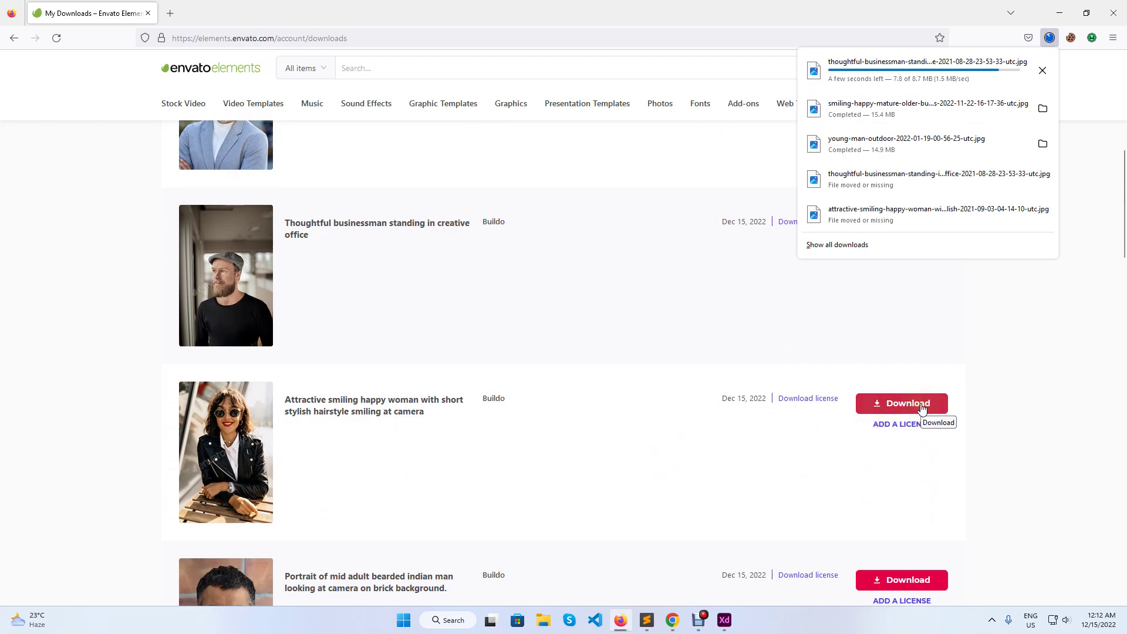
{"action": "left_click", "coordinate": [513, 315]}
{"action": "left_click", "coordinate": [625, 462]}
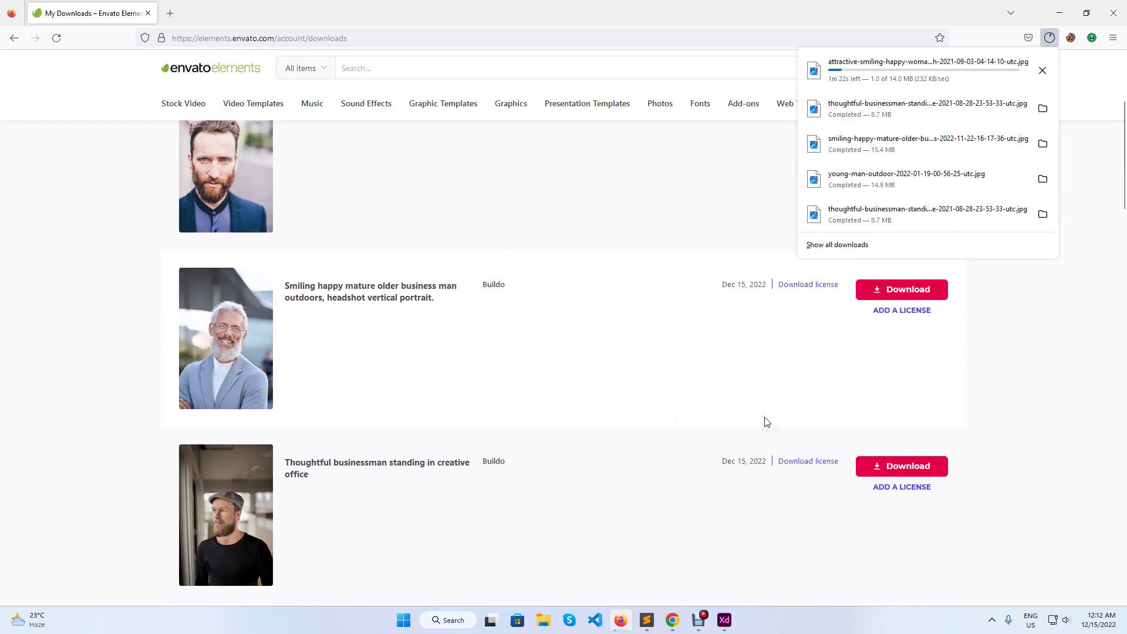
{"action": "left_click", "coordinate": [698, 620]}
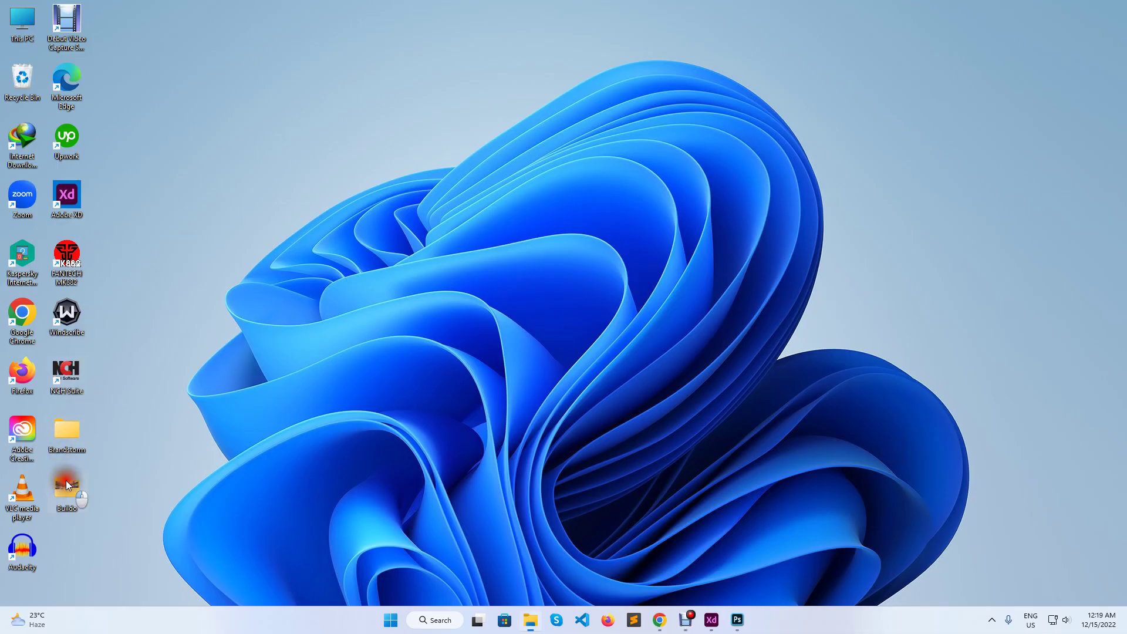
- Open the desktop's Buildo folder, centre its window and select all the photos to check the collection
{"action": "double_click", "coordinate": [66, 483]}
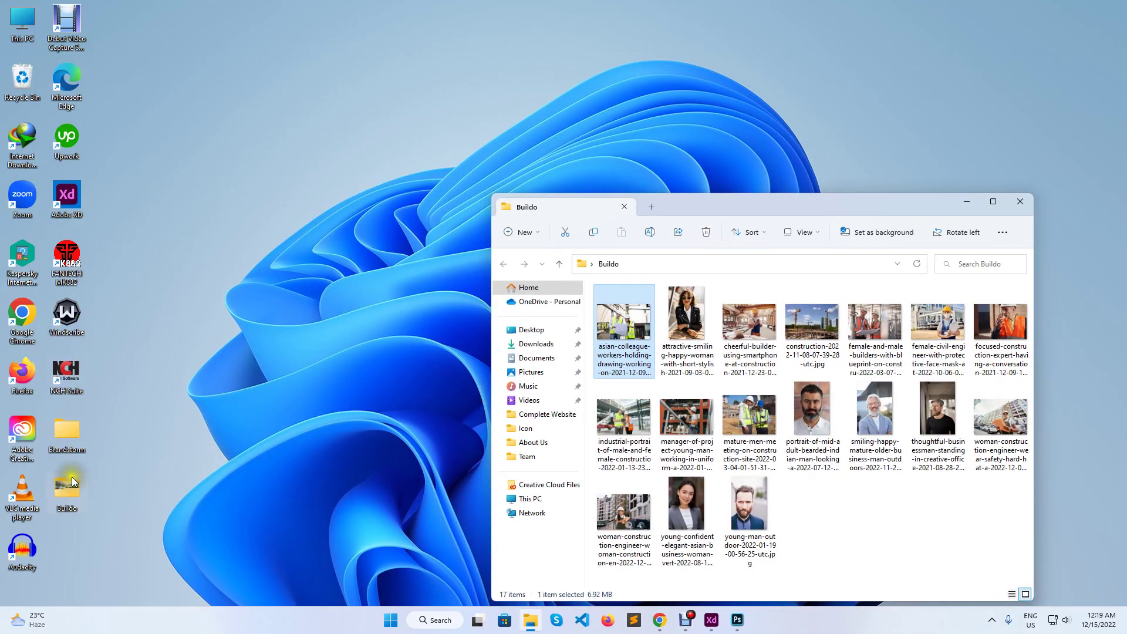
{"action": "left_click_drag", "start_coordinate": [876, 194], "coordinate": [737, 100]}
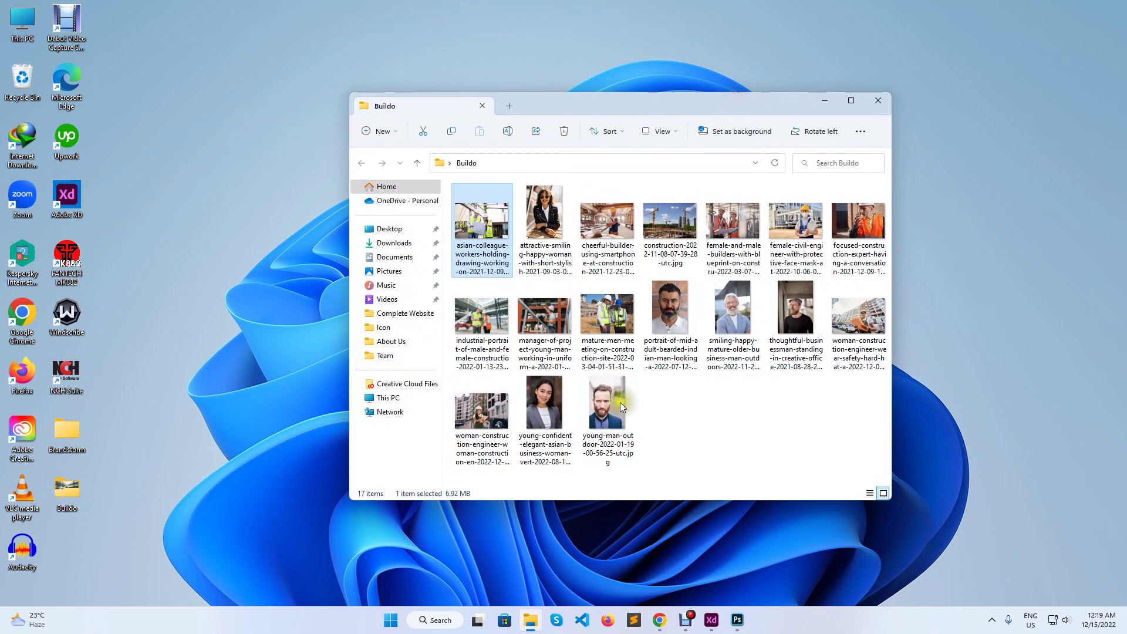
{"action": "left_click", "coordinate": [605, 409]}
{"action": "key", "text": "ctrl+a"}
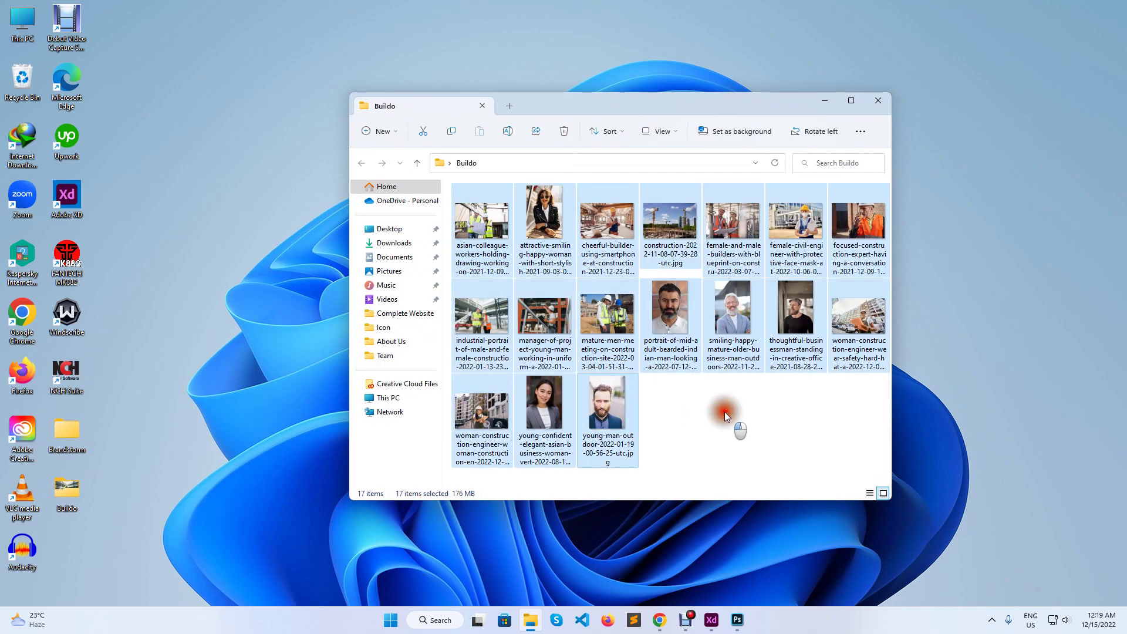
{"action": "left_click", "coordinate": [724, 411]}
{"action": "left_click", "coordinate": [607, 411]}
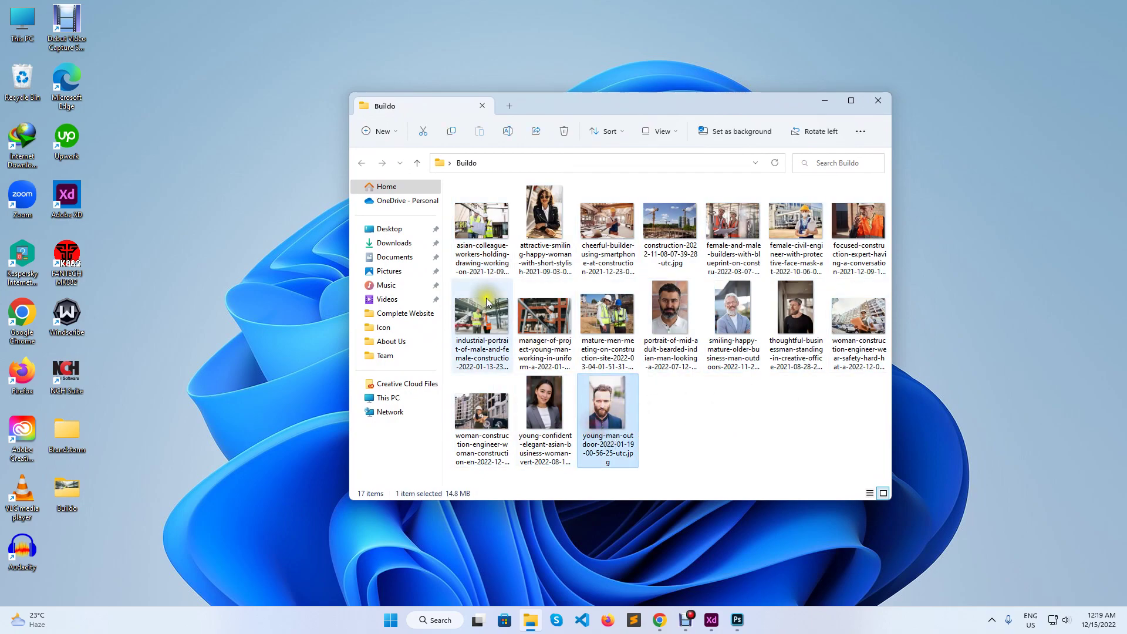
- Go through the individual photos in the Buildo folder, from the asian-colleague-workers JPG to the young-man-outdoor JPG
{"action": "left_click", "coordinate": [456, 229]}
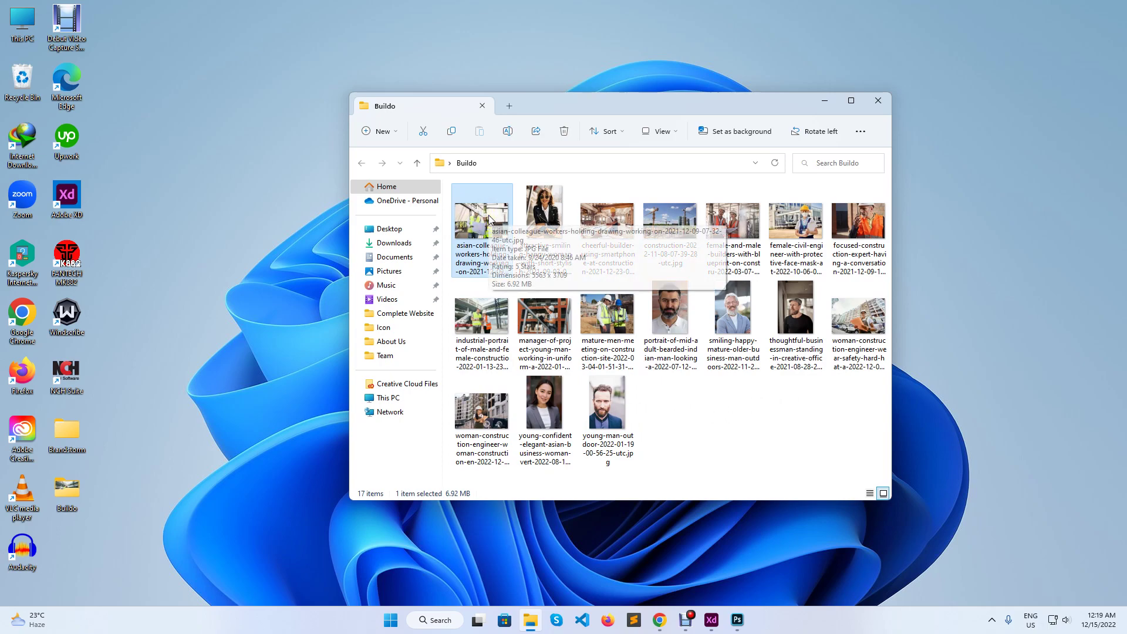
{"action": "key", "text": "Right"}
{"action": "key", "text": "Right"}
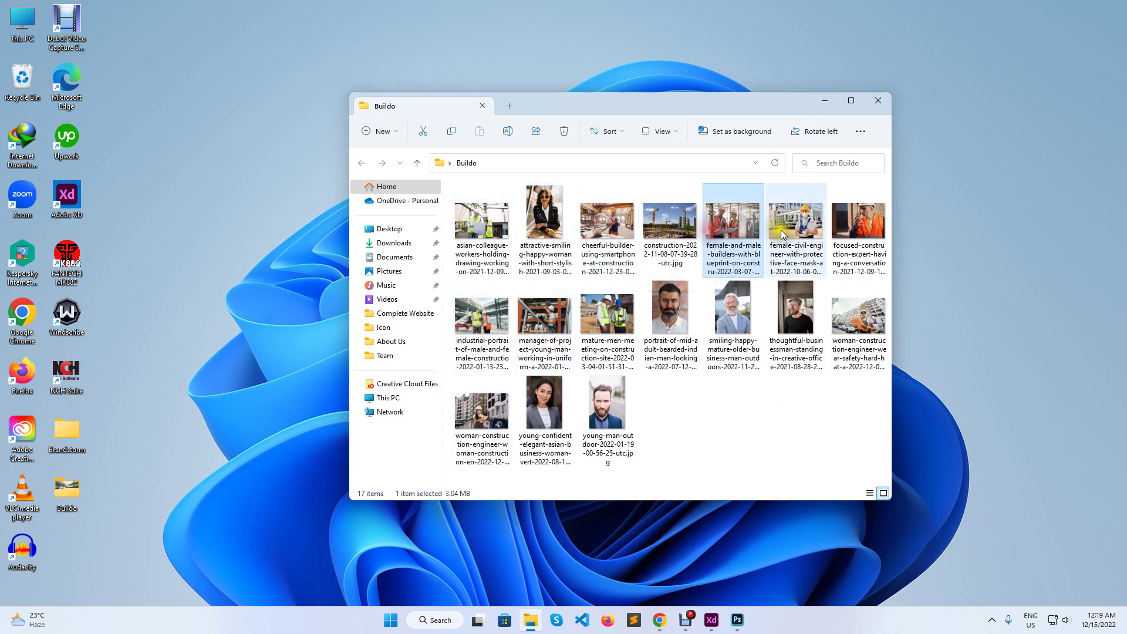
{"action": "left_click", "coordinate": [614, 334]}
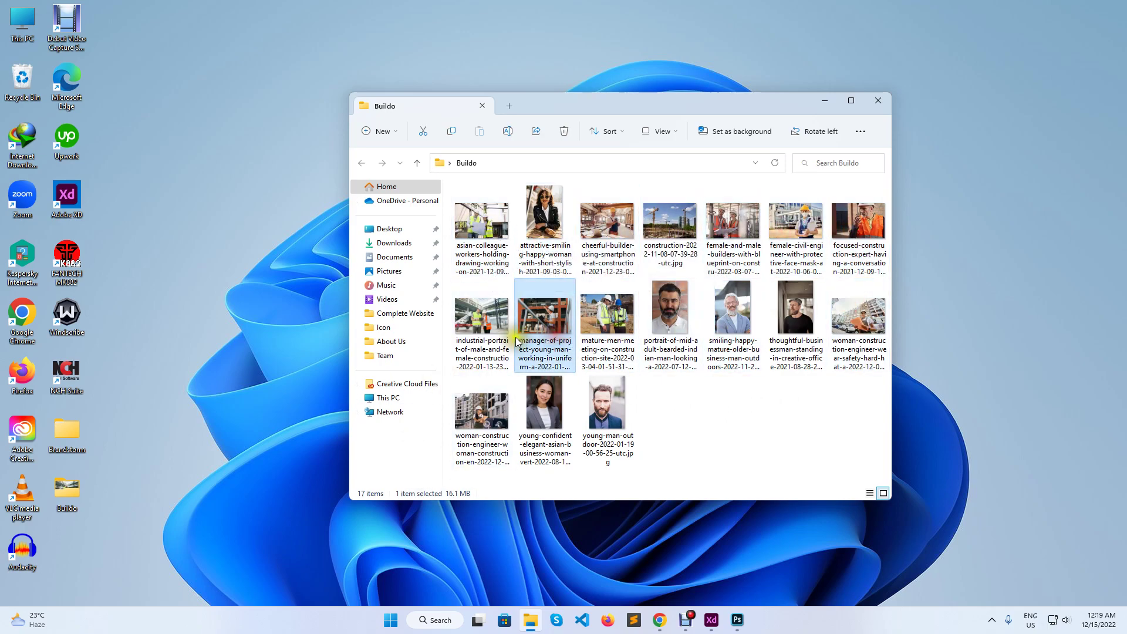
{"action": "left_click", "coordinate": [604, 412]}
{"action": "left_click_drag", "start_coordinate": [771, 436], "coordinate": [506, 223]}
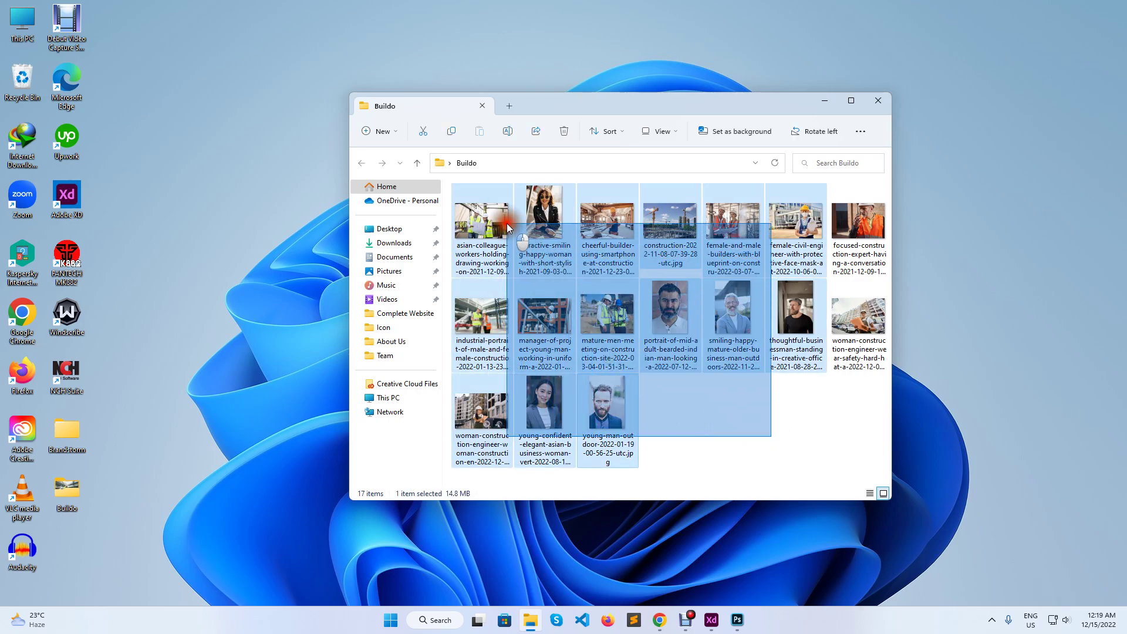
{"action": "left_click", "coordinate": [699, 404]}
- Move the Buildo window aside, create a desktop folder named Buildo-Perfect and place it near the desktop's upper edge
{"action": "left_click_drag", "start_coordinate": [659, 124], "coordinate": [834, 129]}
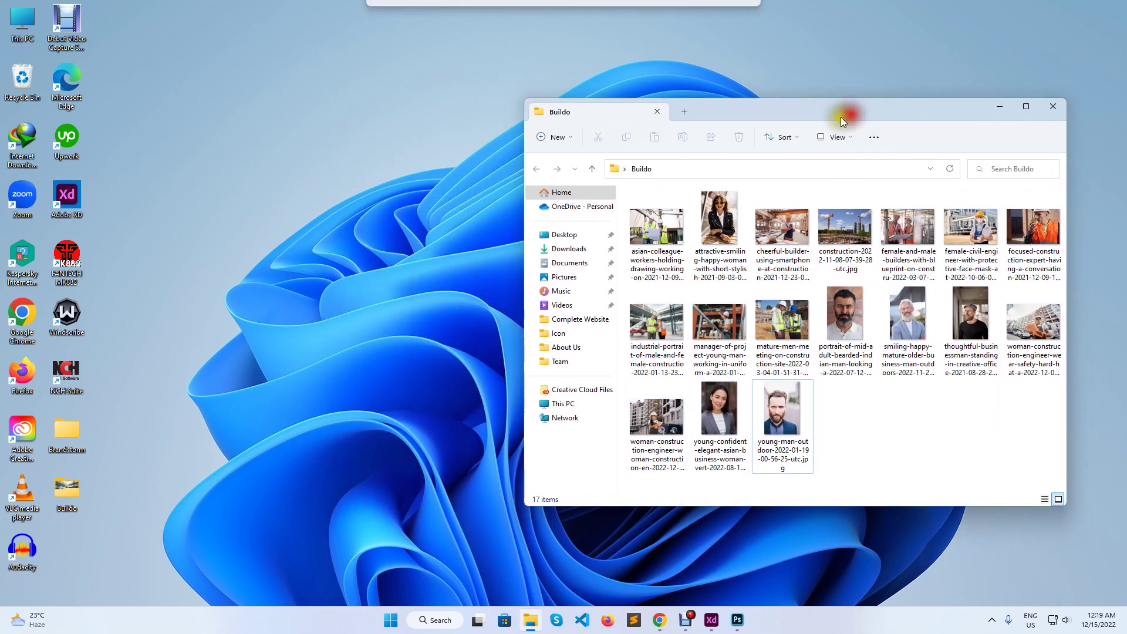
{"action": "right_click", "coordinate": [391, 289]}
{"action": "mouse_move", "coordinate": [463, 382]}
{"action": "left_click", "coordinate": [584, 384]}
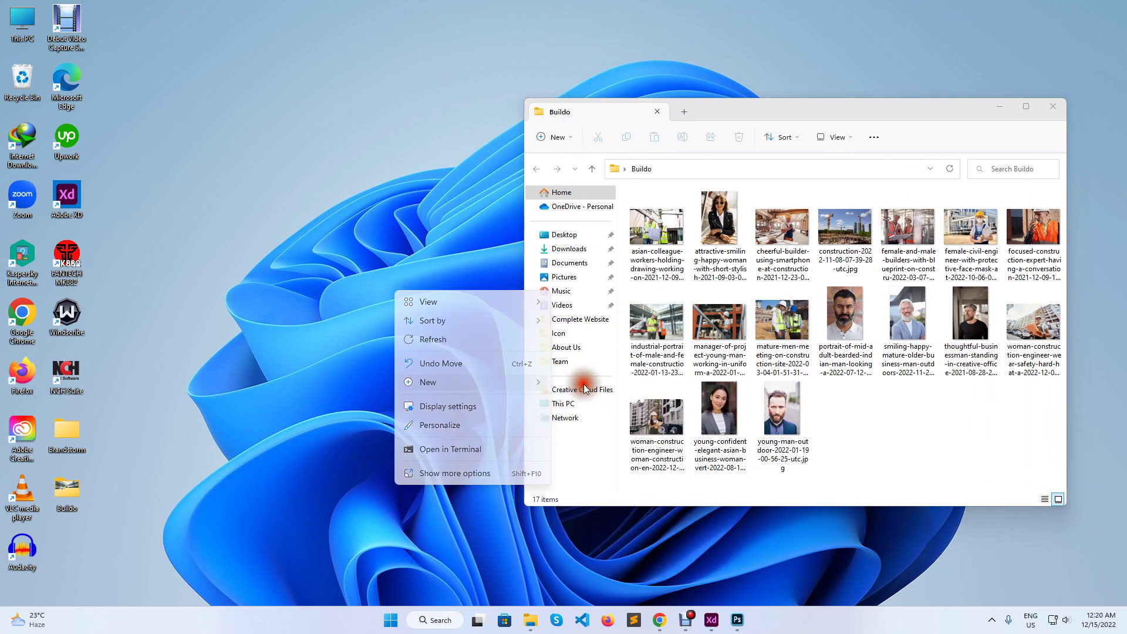
{"action": "type", "text": "Buildo-Perfect"}
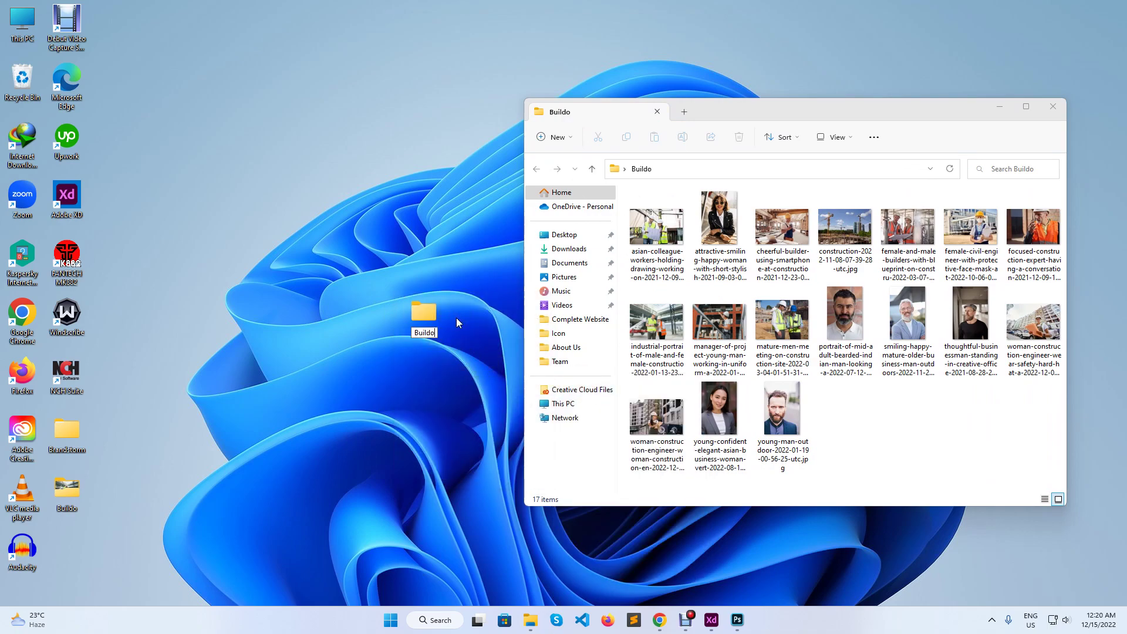
{"action": "key", "text": "Return"}
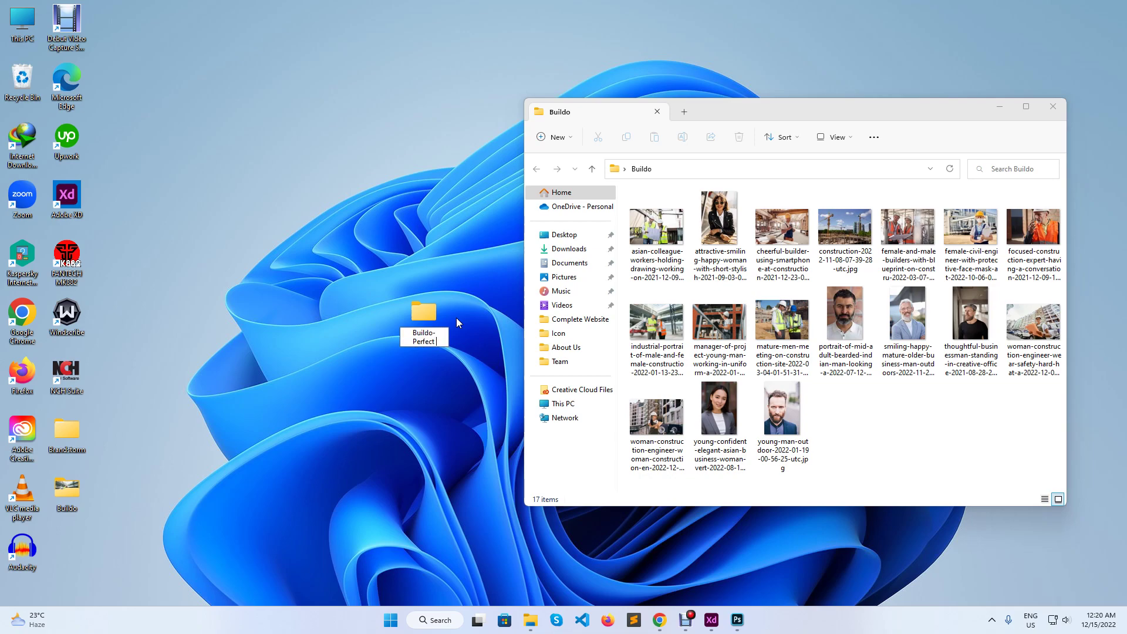
{"action": "left_click", "coordinate": [424, 313]}
{"action": "left_click_drag", "start_coordinate": [425, 316], "coordinate": [234, 84]}
- Select all photos in the Buildo folder, clear the selection and move the window closer to the new Buildo-Perfect folder
{"action": "left_click", "coordinate": [678, 237]}
{"action": "left_click_drag", "start_coordinate": [910, 467], "coordinate": [663, 247]}
{"action": "left_click", "coordinate": [669, 244]}
{"action": "key", "text": "ctrl+a"}
{"action": "left_click", "coordinate": [907, 413]}
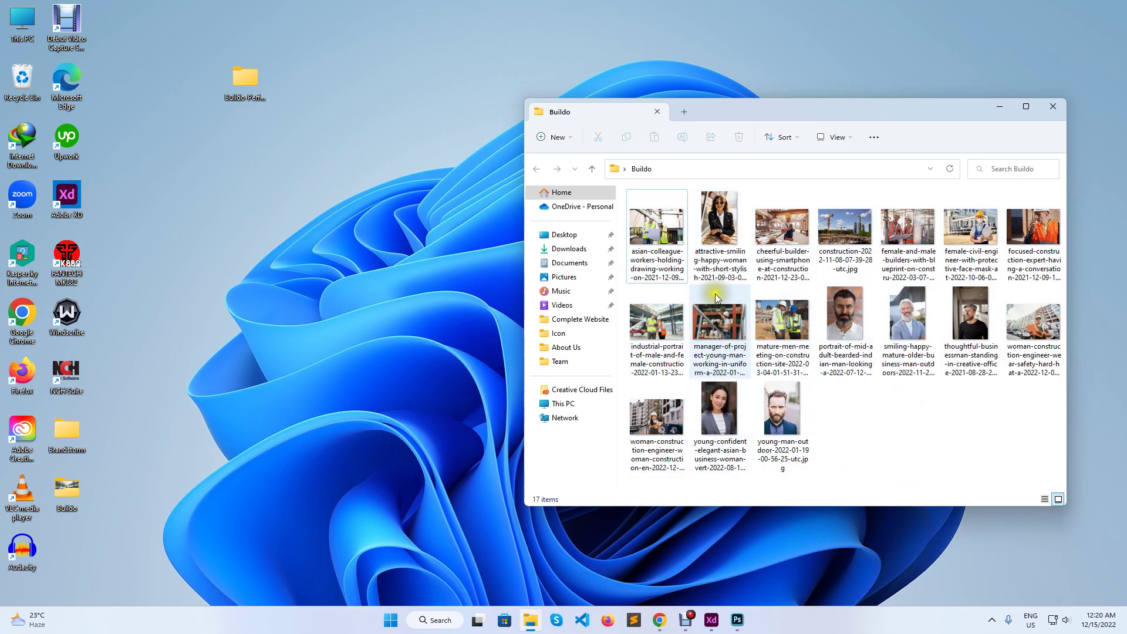
{"action": "left_click_drag", "start_coordinate": [919, 120], "coordinate": [868, 84]}
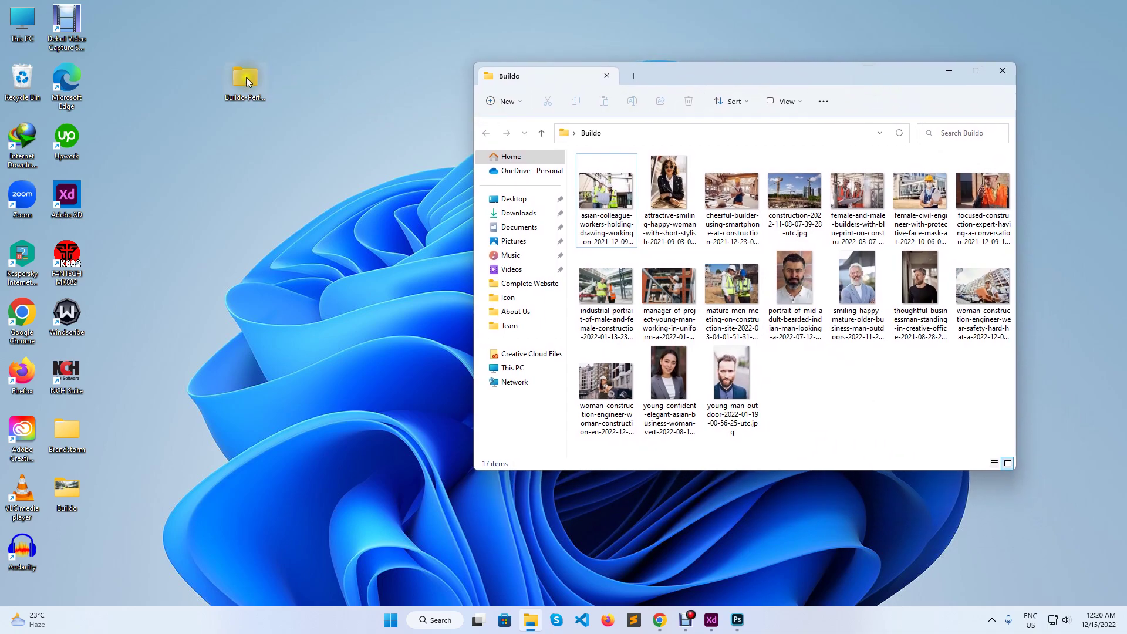
{"action": "left_click", "coordinate": [246, 77]}
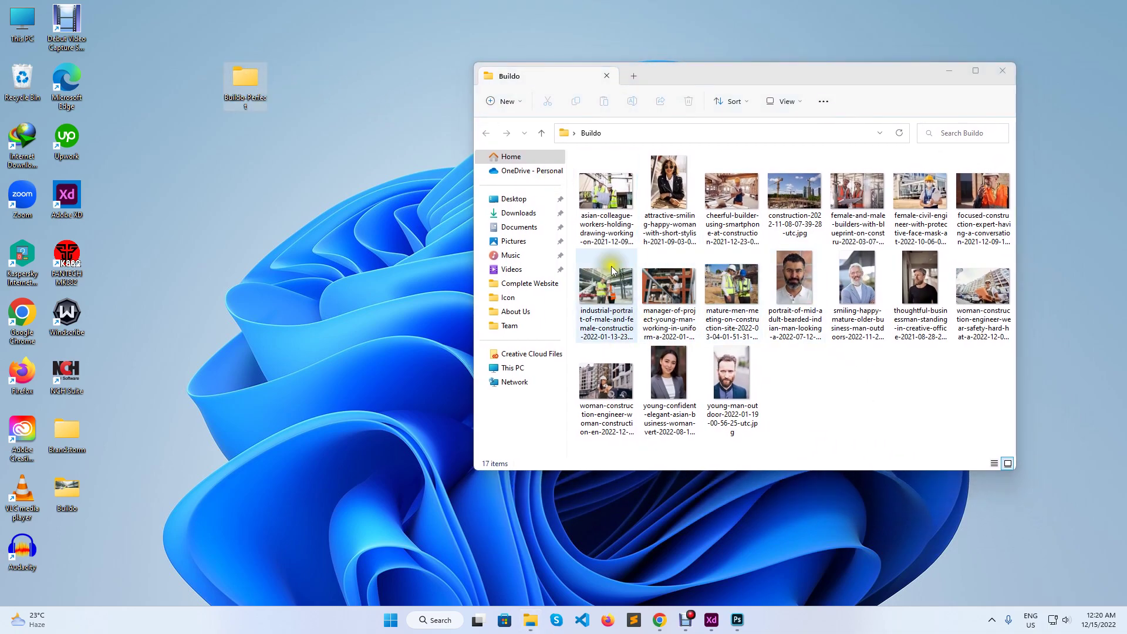
{"action": "left_click", "coordinate": [675, 320]}
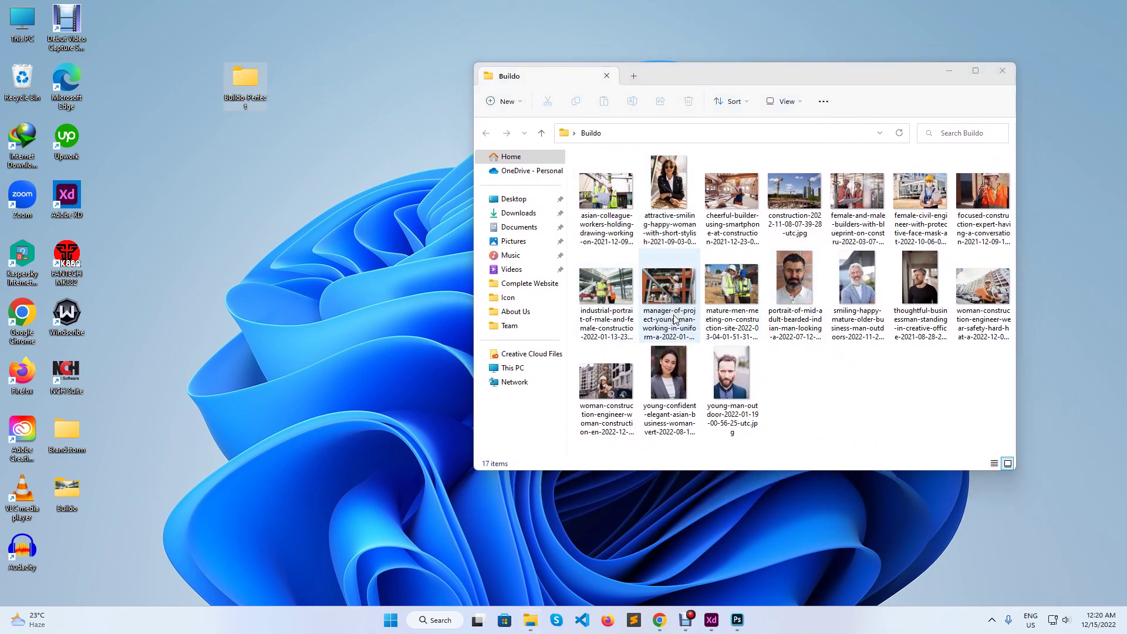
{"action": "left_click", "coordinate": [703, 423]}
{"action": "left_click", "coordinate": [700, 423]}
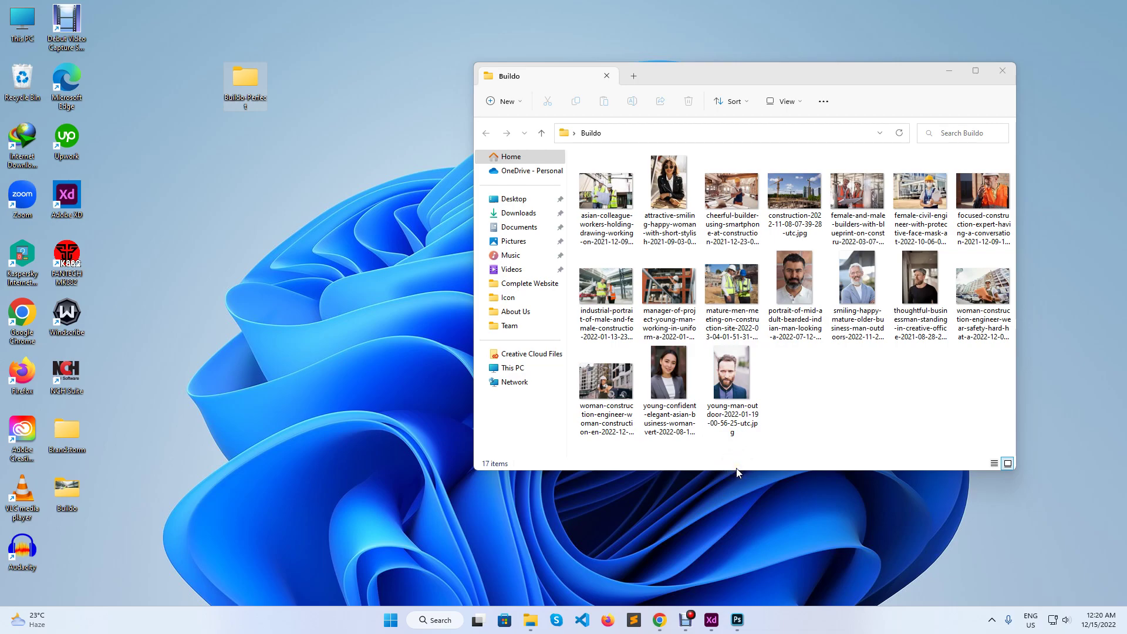
- Switch to Photoshop, view the Save for Web settings for the asian-colleague-workers photo, and close the image without exporting it
{"action": "left_click", "coordinate": [739, 618]}
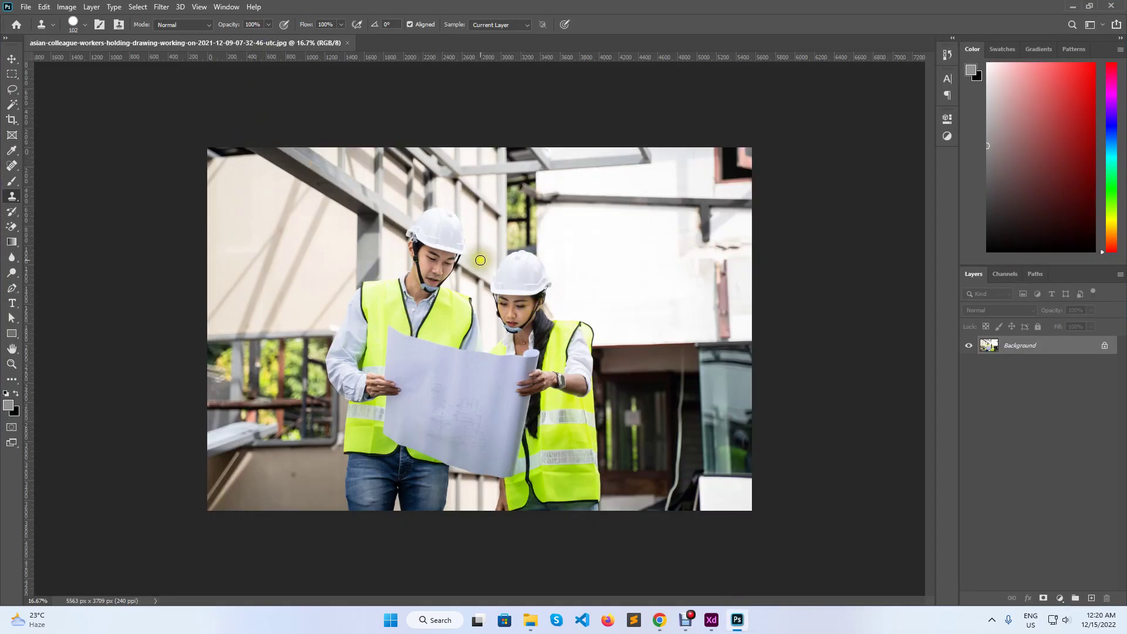
{"action": "key", "text": "ctrl+alt+shift+s"}
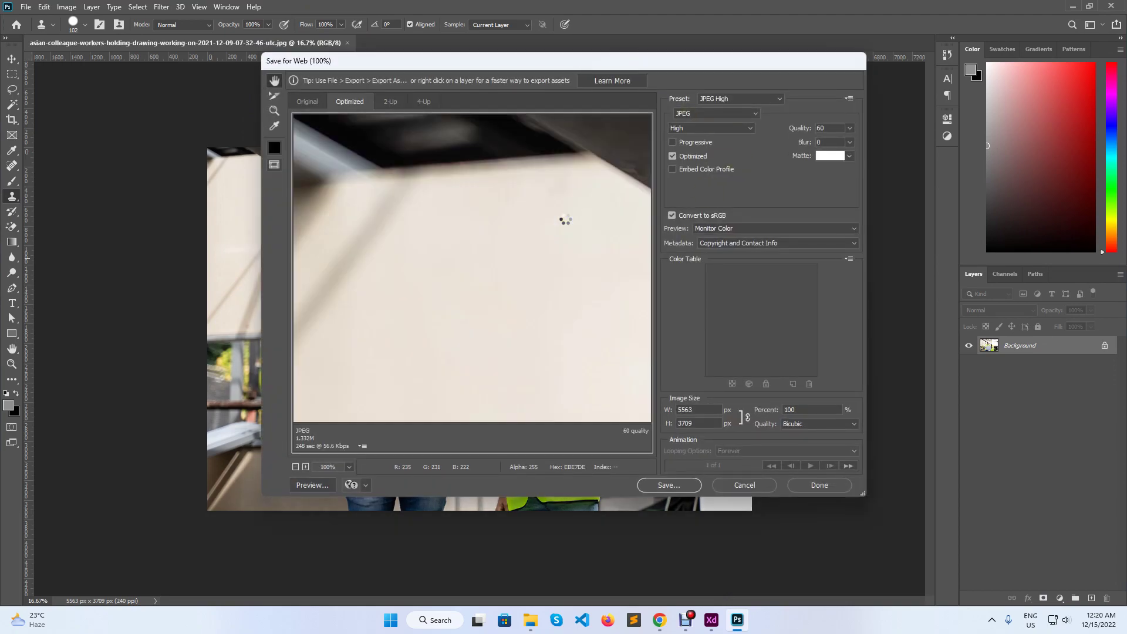
{"action": "left_click", "coordinate": [747, 486]}
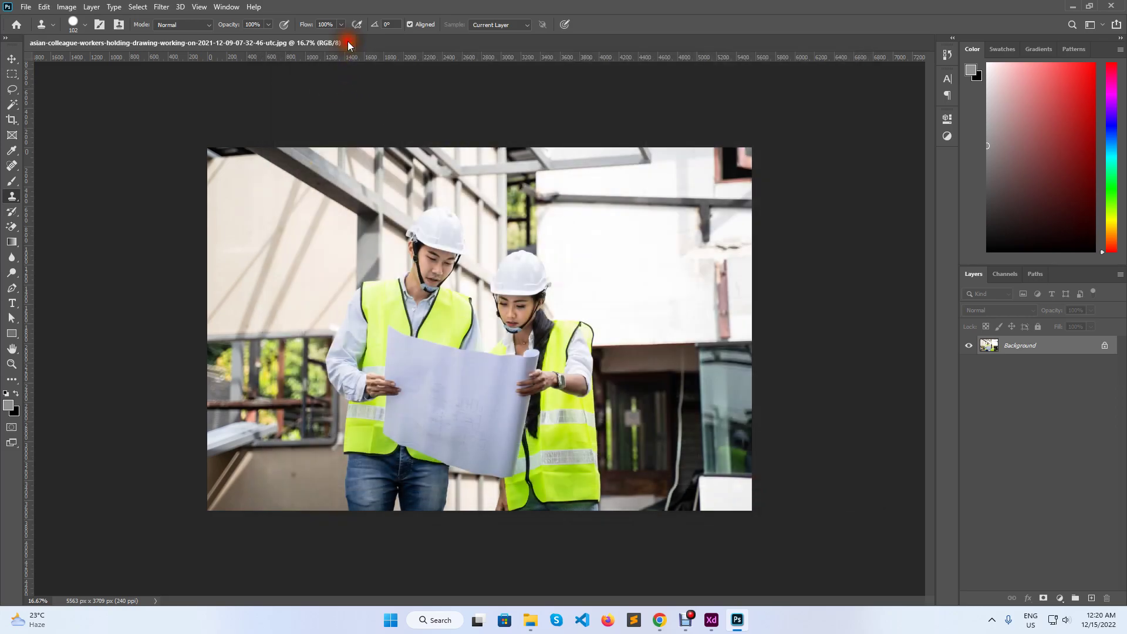
{"action": "left_click", "coordinate": [349, 43]}
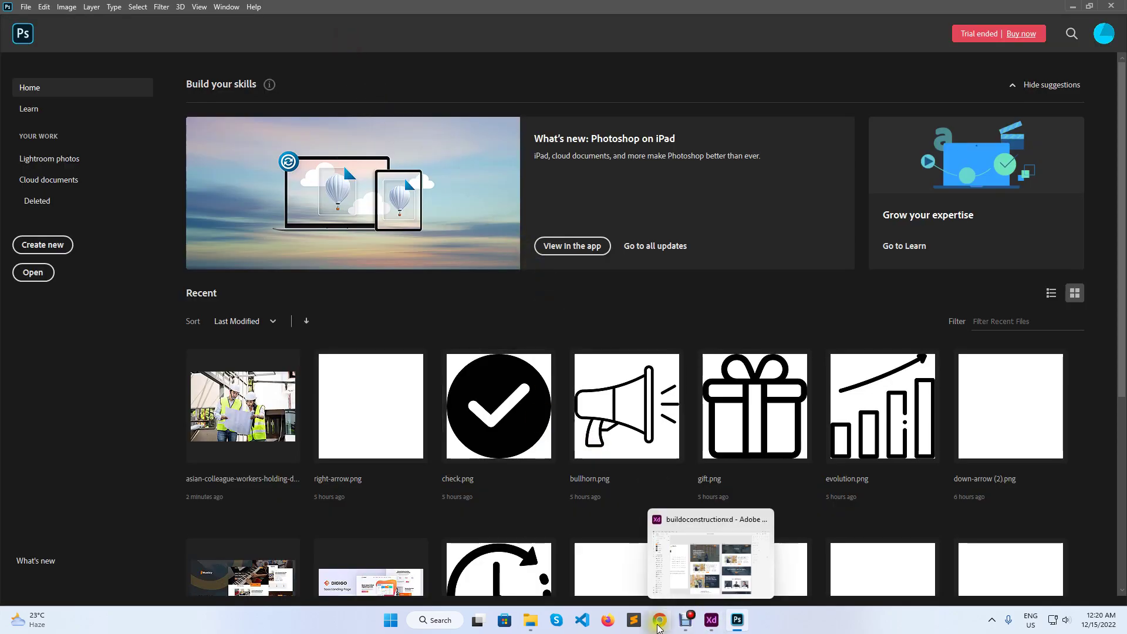
- Open all photos from the Buildo folder in Photoshop and activate the Move tool
{"action": "left_click", "coordinate": [531, 620]}
{"action": "left_click", "coordinate": [652, 236]}
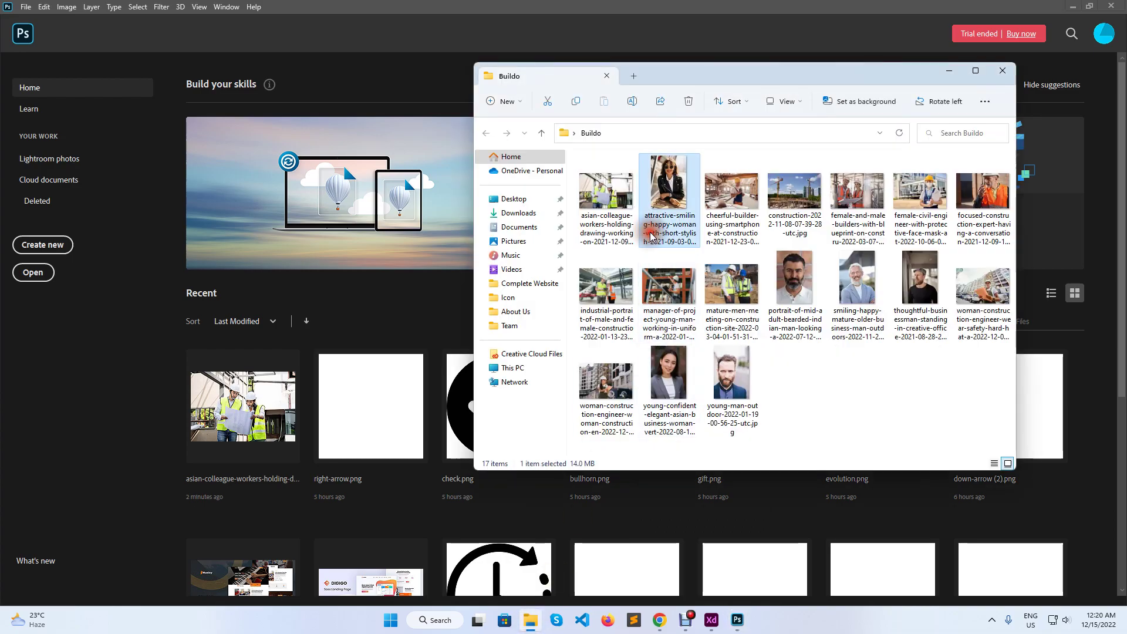
{"action": "key", "text": "ctrl+a"}
{"action": "left_click_drag", "start_coordinate": [652, 237], "coordinate": [210, 166]}
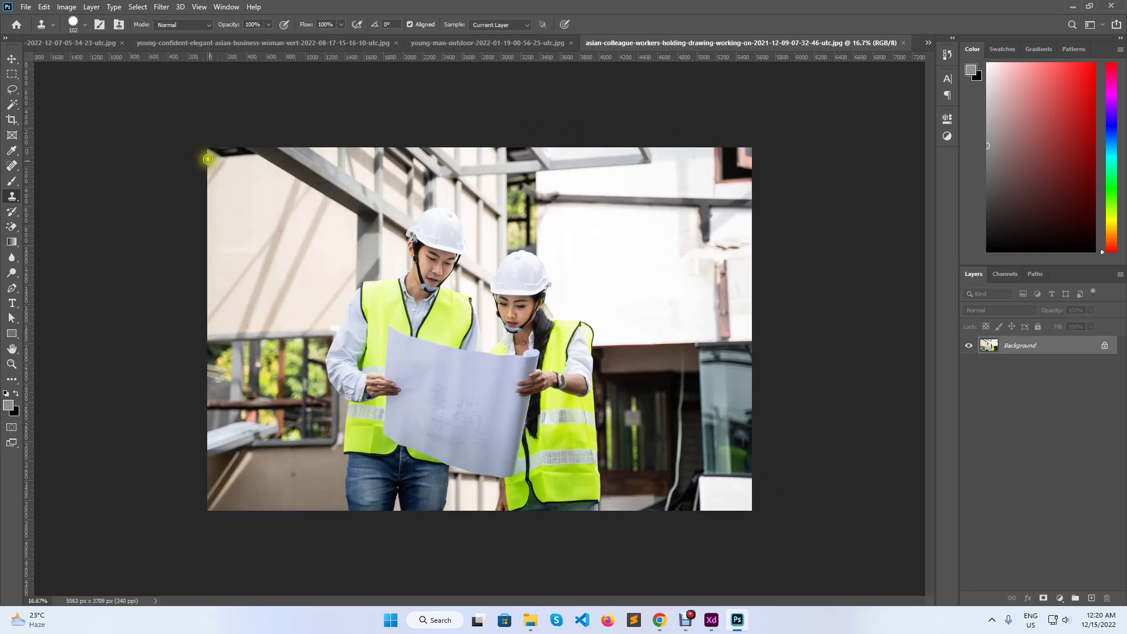
{"action": "left_click", "coordinate": [12, 59]}
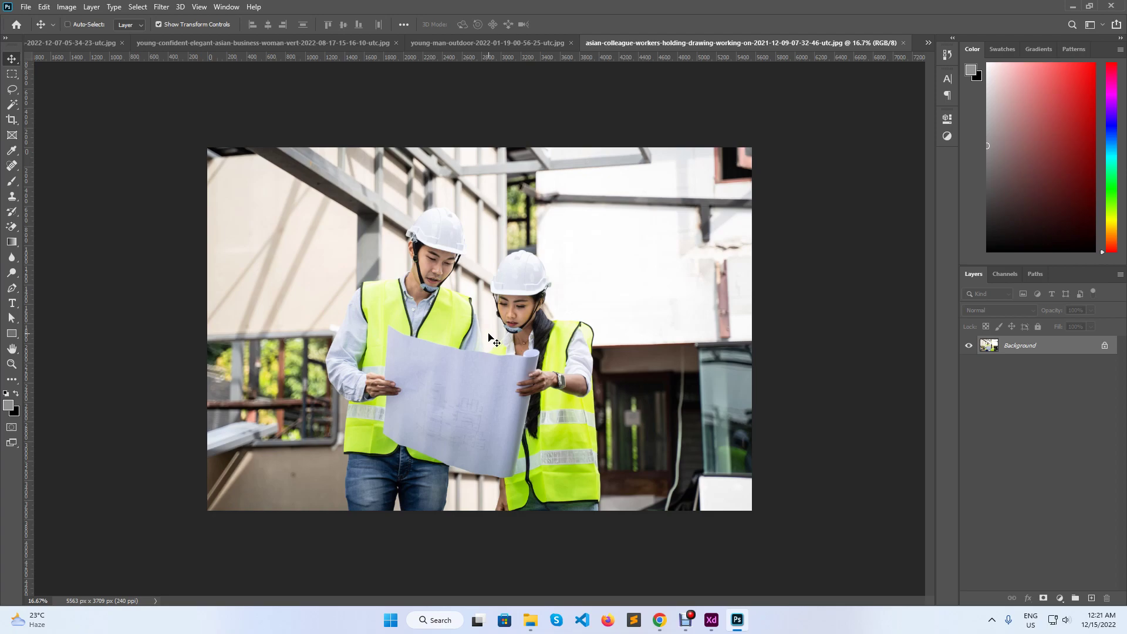
- In Save for Web, fit the asian-colleague-workers preview to the view and set the width to 1980 px, keeping Optimized enabled
{"action": "key", "text": "ctrl+alt+shift+s"}
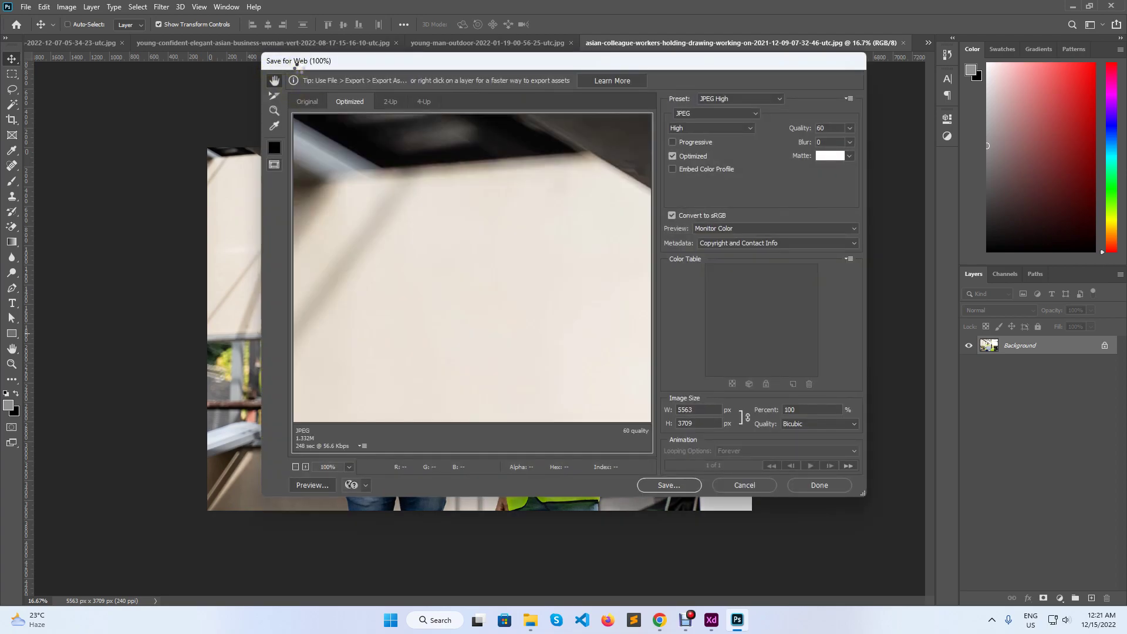
{"action": "left_click", "coordinate": [349, 467]}
{"action": "left_click", "coordinate": [352, 441]}
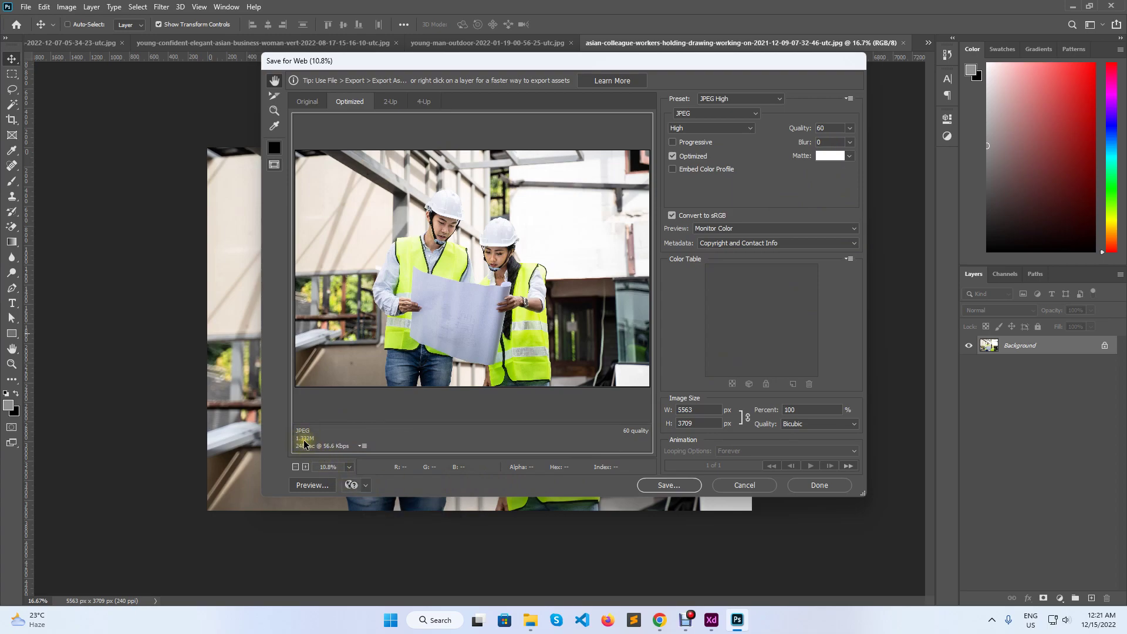
{"action": "double_click", "coordinate": [709, 409]}
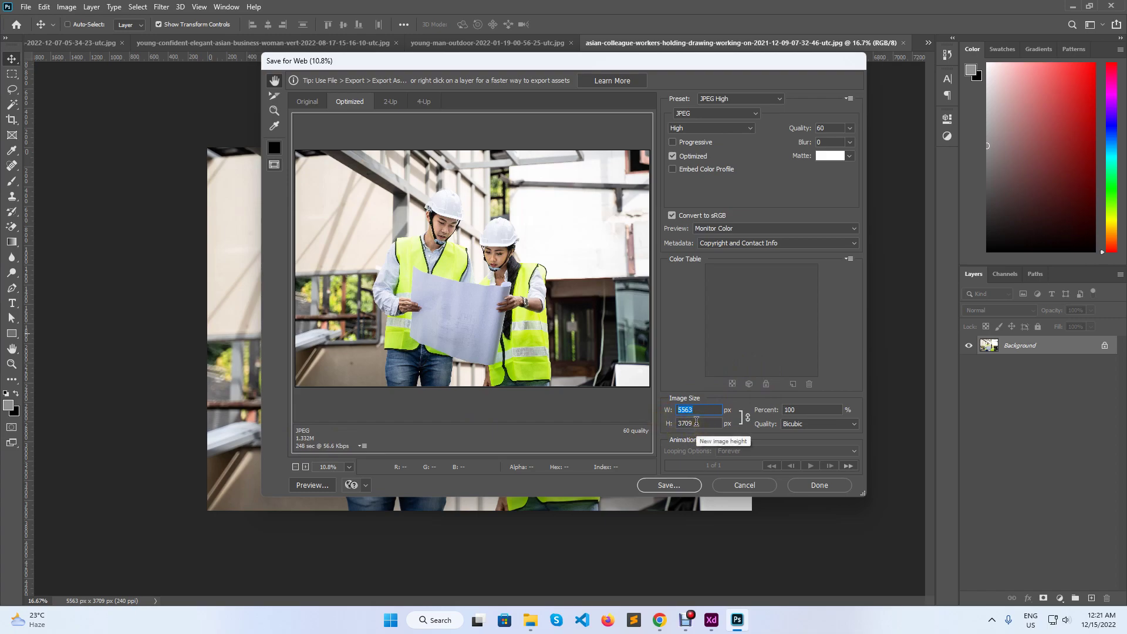
{"action": "type", "text": "1980"}
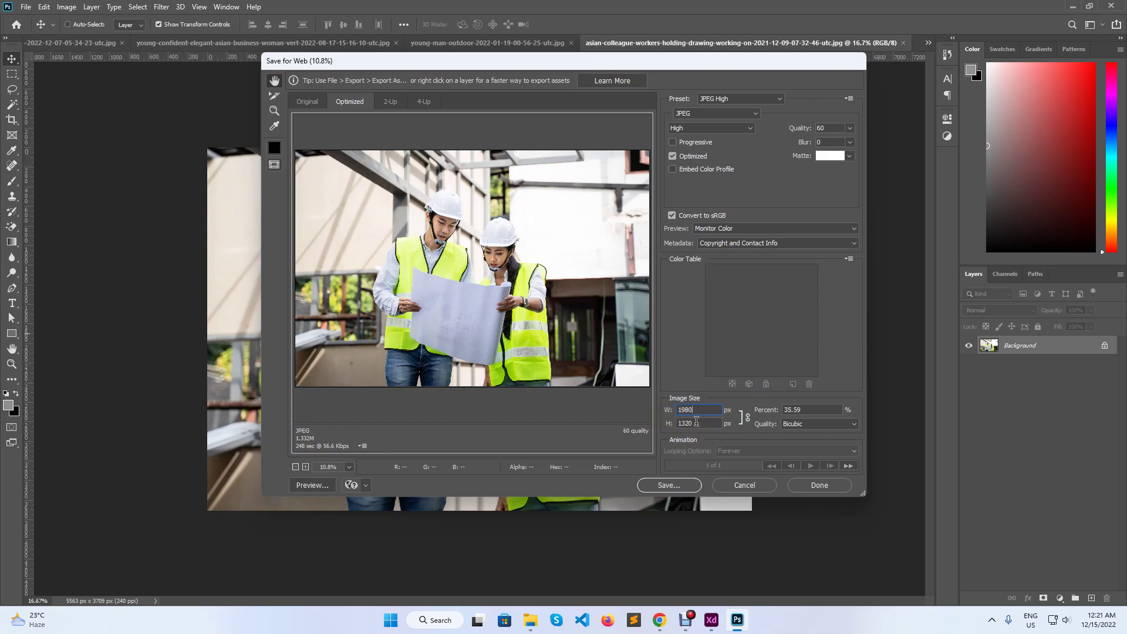
{"action": "left_click", "coordinate": [683, 340]}
{"action": "left_click", "coordinate": [664, 414]}
{"action": "left_click", "coordinate": [673, 157]}
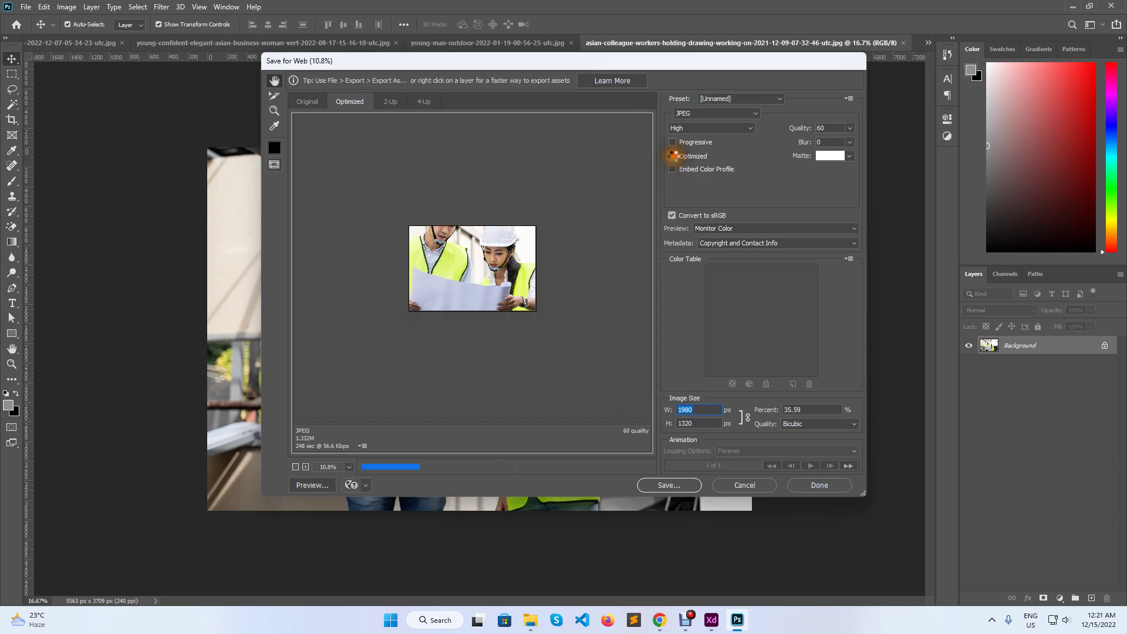
{"action": "left_click", "coordinate": [674, 157]}
{"action": "left_click", "coordinate": [674, 156]}
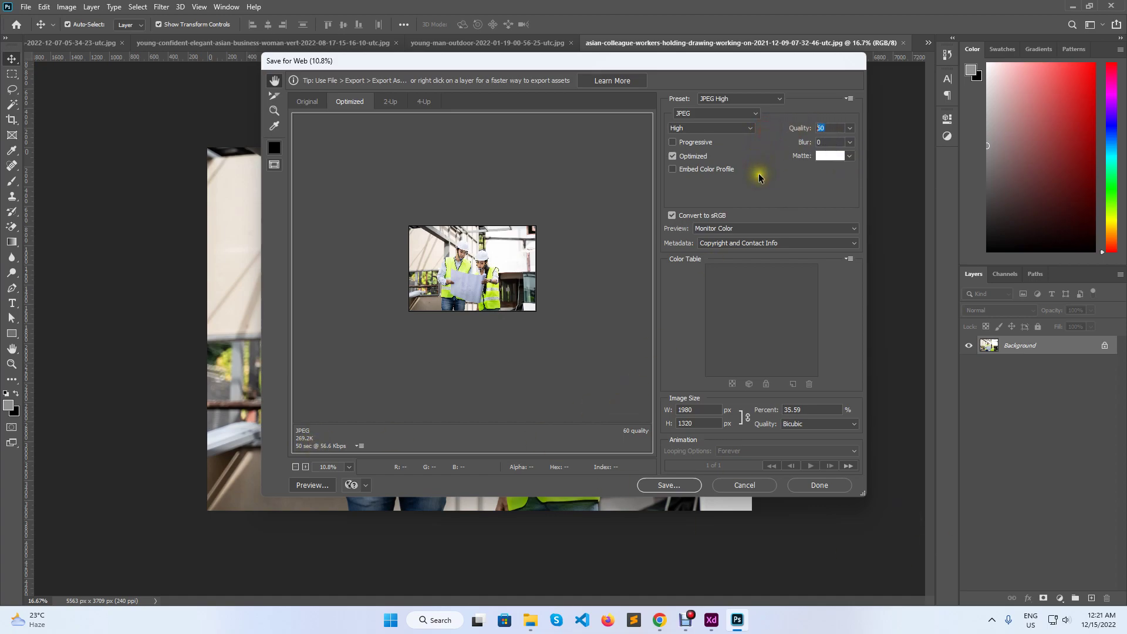
- Save the optimized asian-colleague-workers JPEG in the desktop folder Buildo-Perfect and close the original without saving changes
{"action": "left_click", "coordinate": [669, 485]}
{"action": "left_click", "coordinate": [291, 163]}
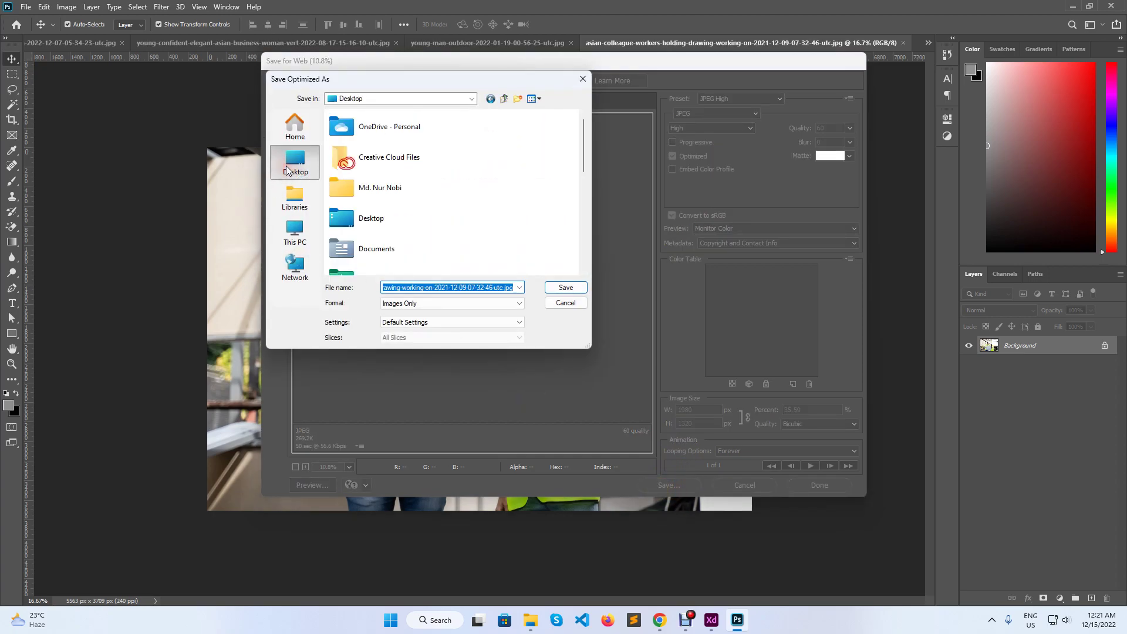
{"action": "scroll", "coordinate": [391, 235], "scroll_direction": "down", "scroll_amount": 6}
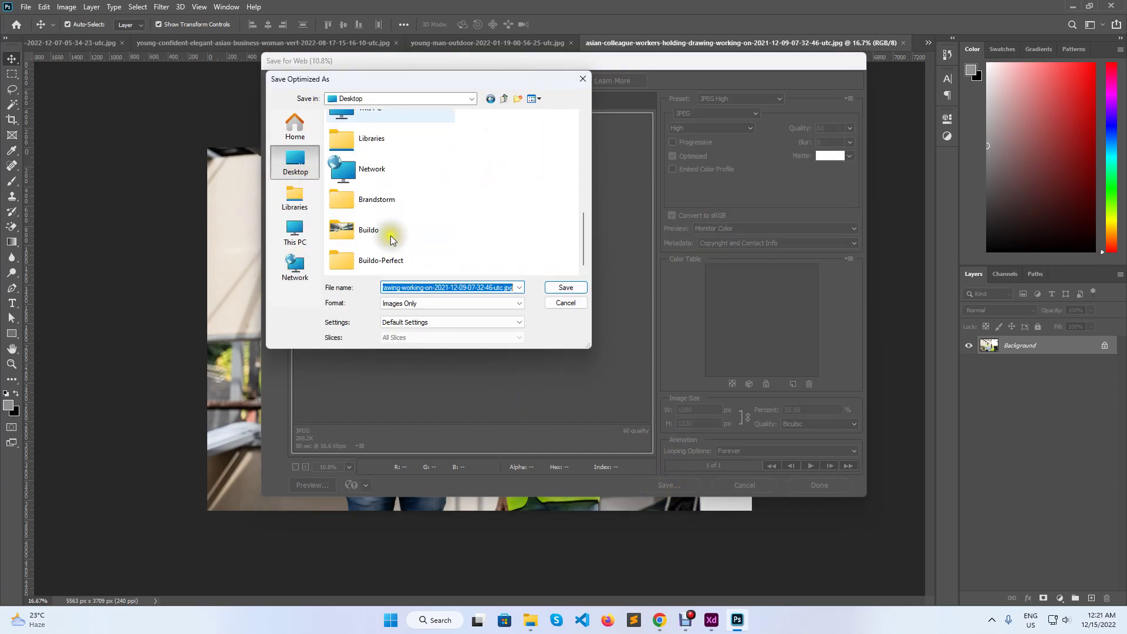
{"action": "left_click", "coordinate": [383, 260]}
{"action": "left_click", "coordinate": [565, 287]}
{"action": "left_click", "coordinate": [565, 287]}
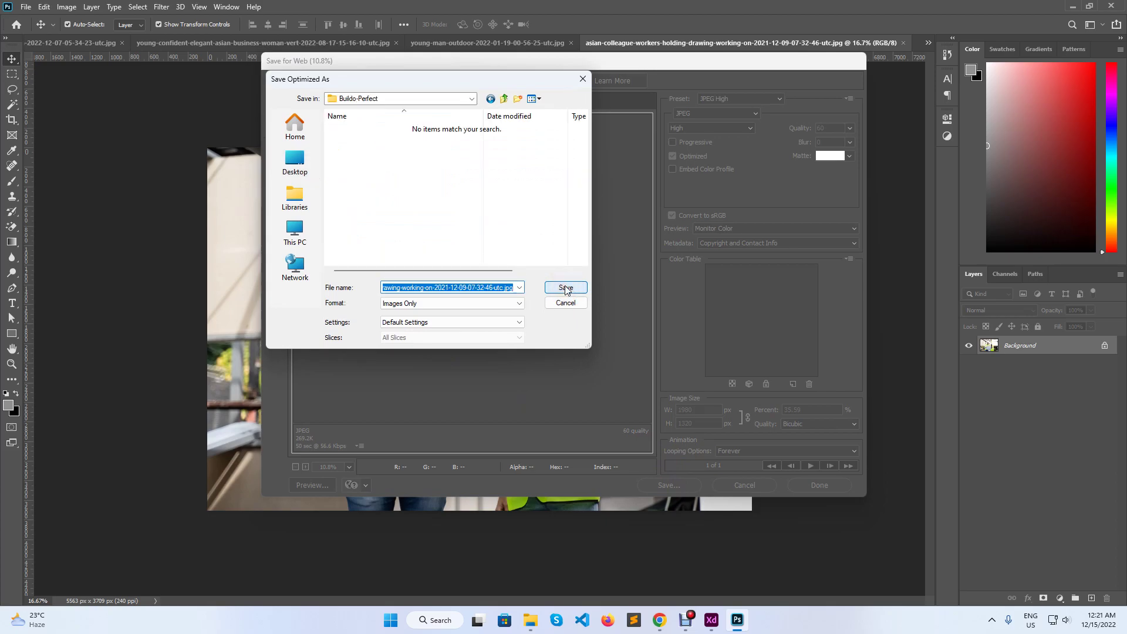
{"action": "left_click", "coordinate": [565, 288]}
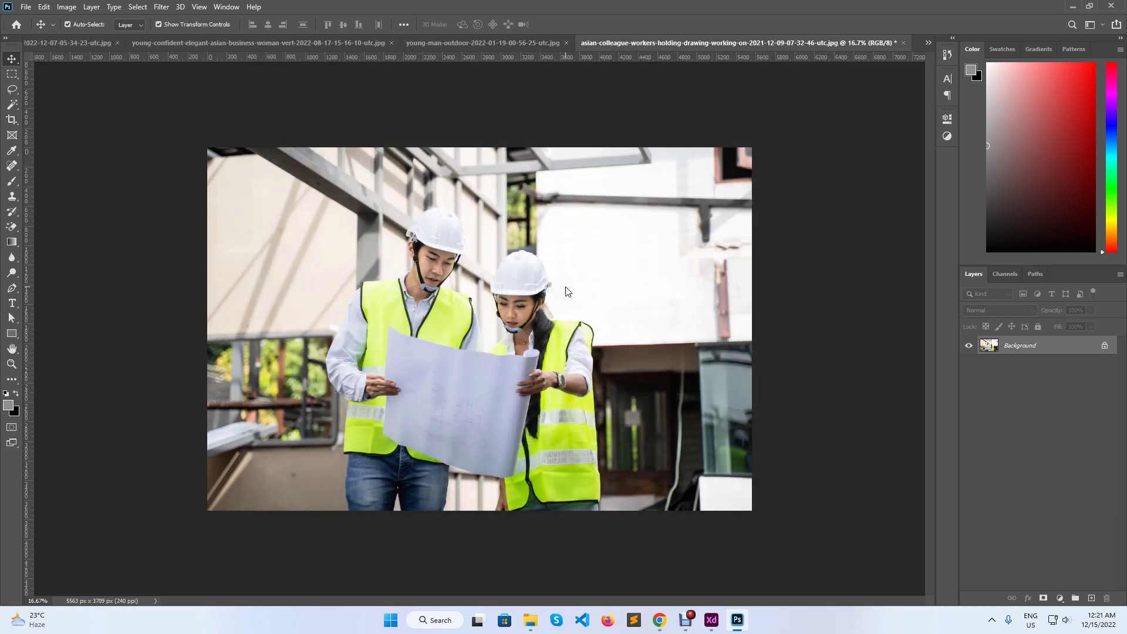
{"action": "left_click", "coordinate": [908, 43]}
{"action": "left_click", "coordinate": [565, 229]}
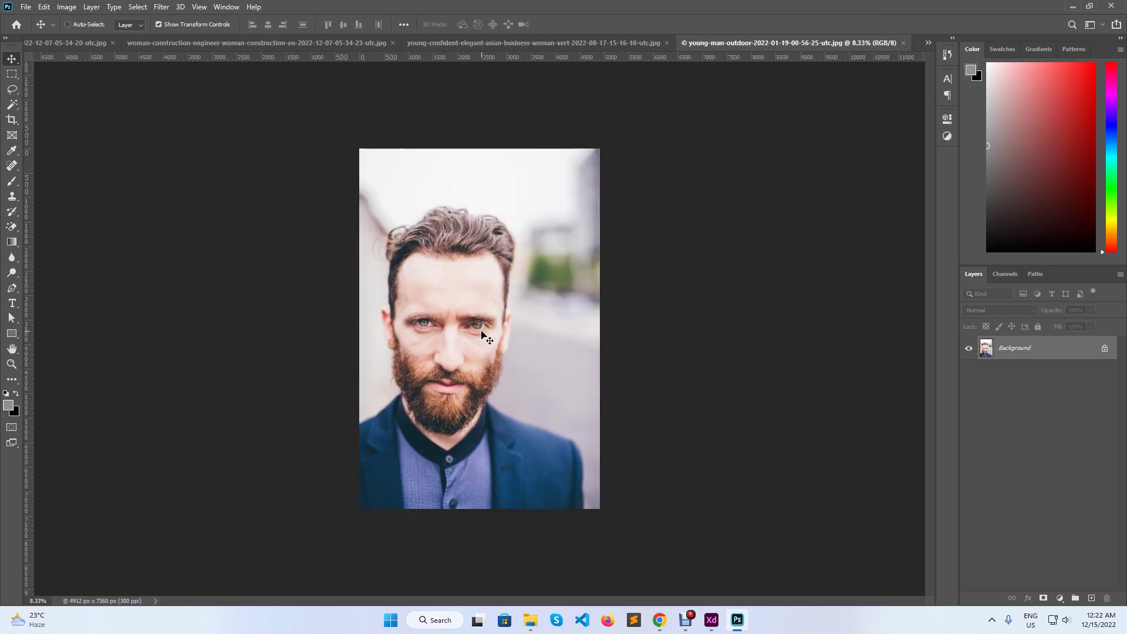
- Export the young-man-outdoor photo for web as a 1980 px high JPEG into Buildo-Perfect and close the original without saving changes
{"action": "key", "text": "ctrl+alt+shift+s"}
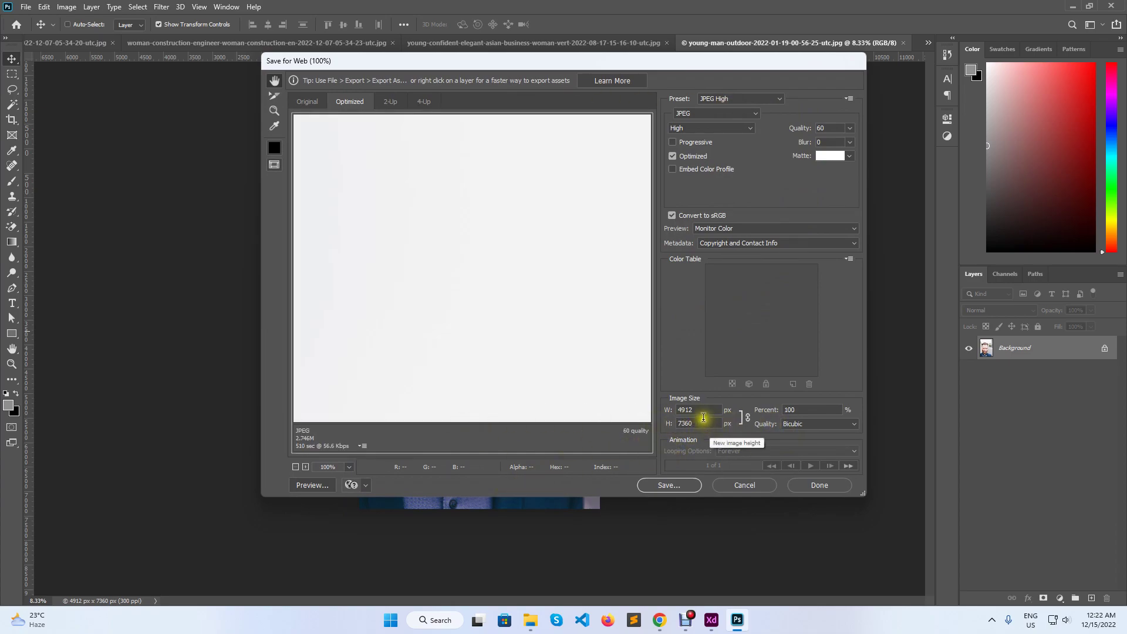
{"action": "type", "text": "1980"}
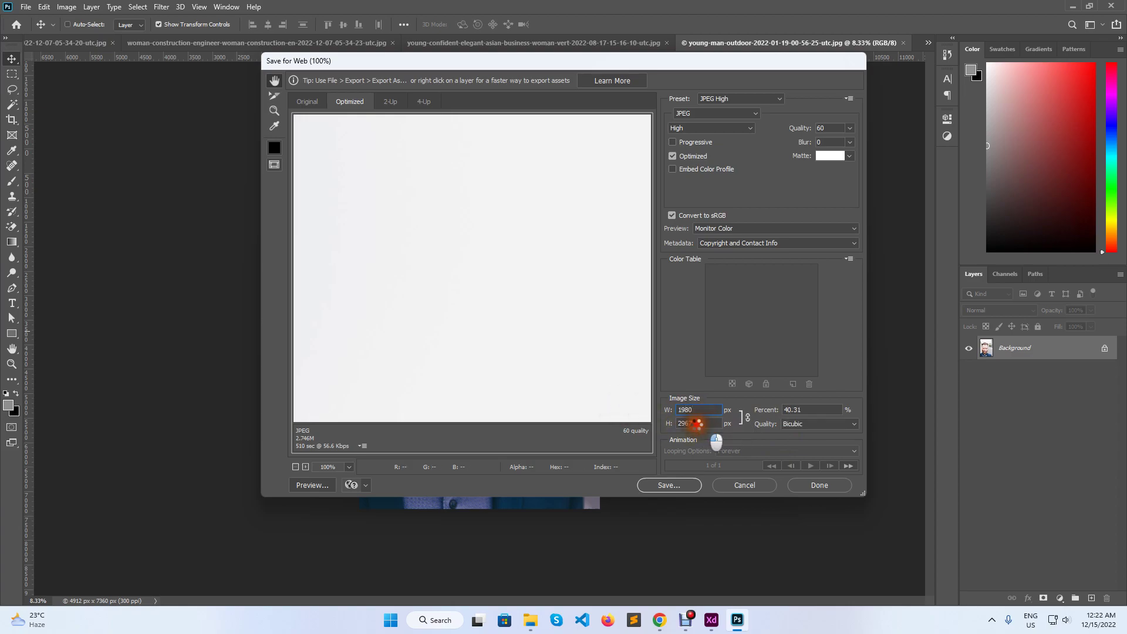
{"action": "double_click", "coordinate": [688, 425]}
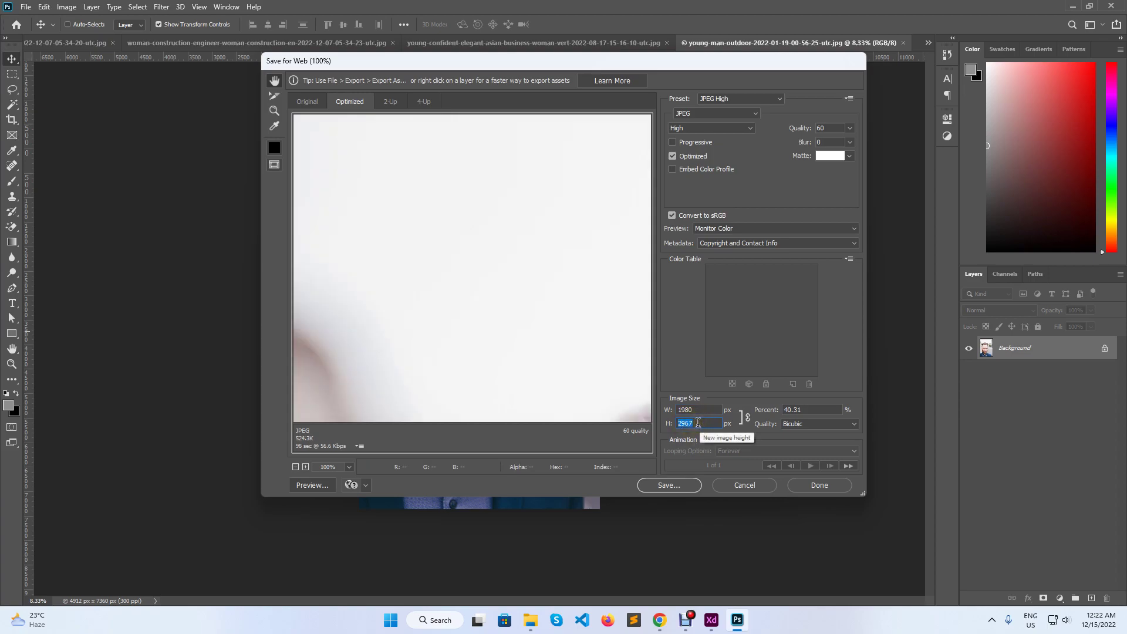
{"action": "type", "text": "1980"}
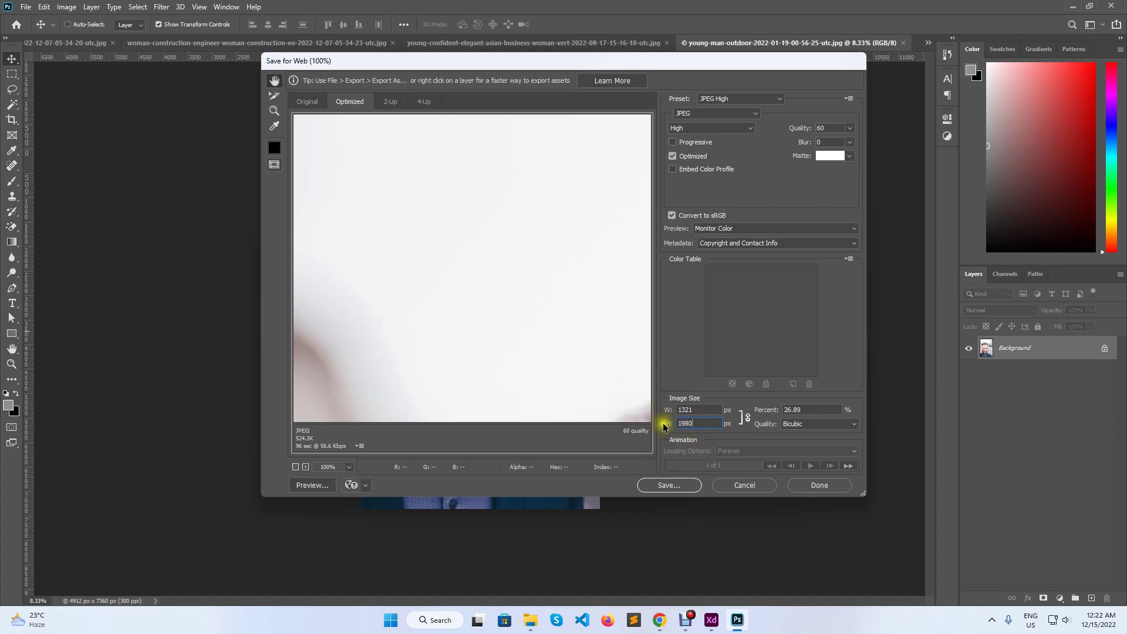
{"action": "left_click", "coordinate": [685, 485]}
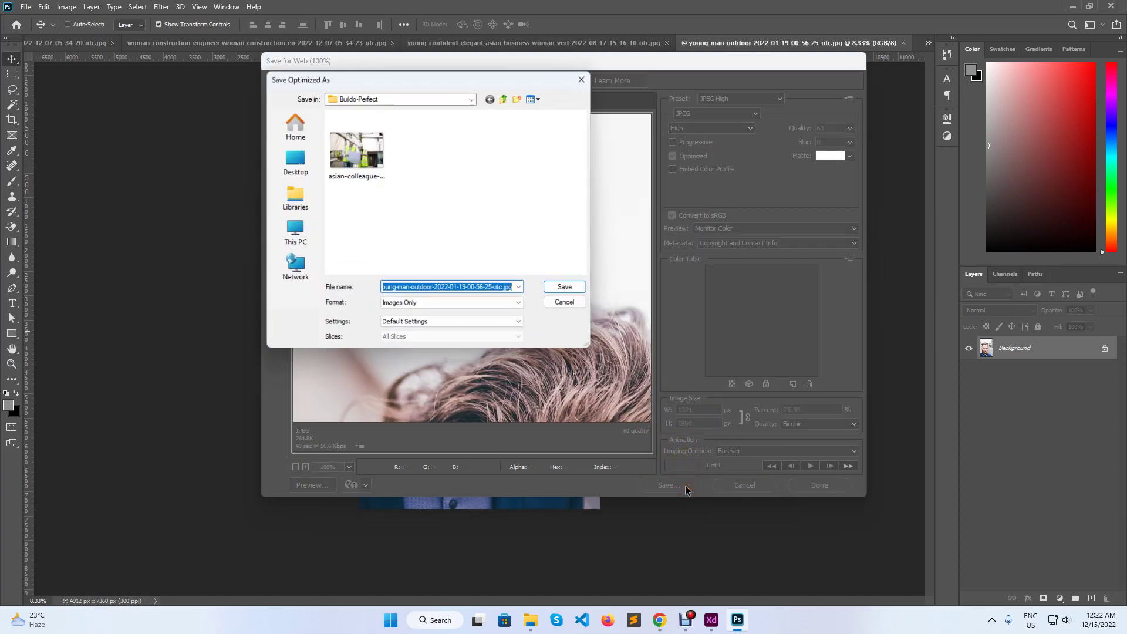
{"action": "left_click", "coordinate": [566, 287]}
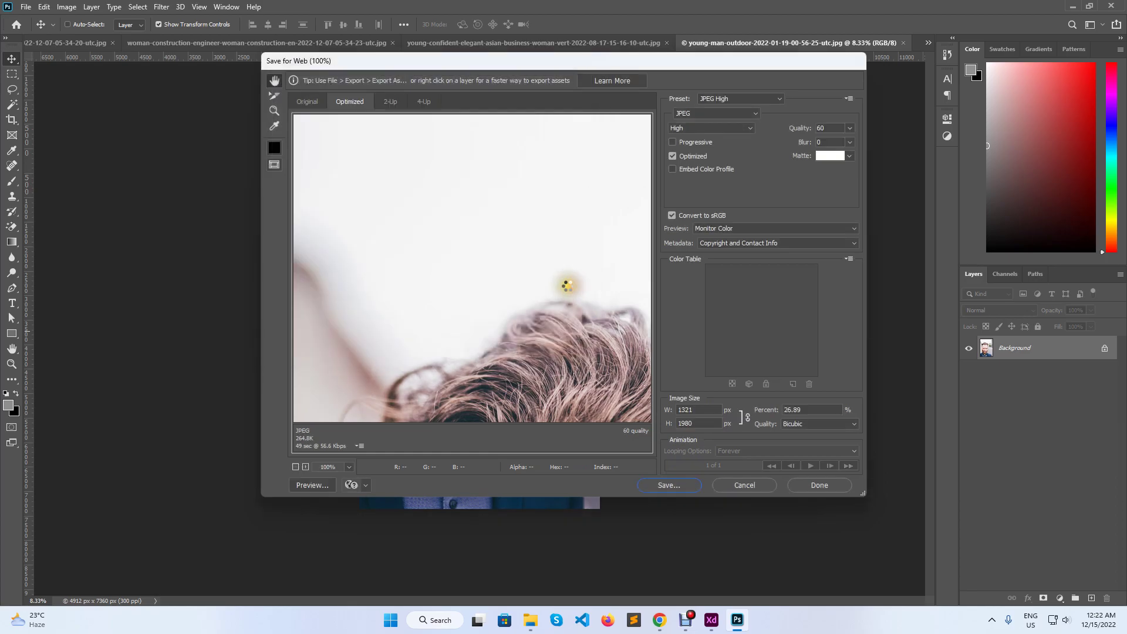
{"action": "left_click", "coordinate": [903, 42]}
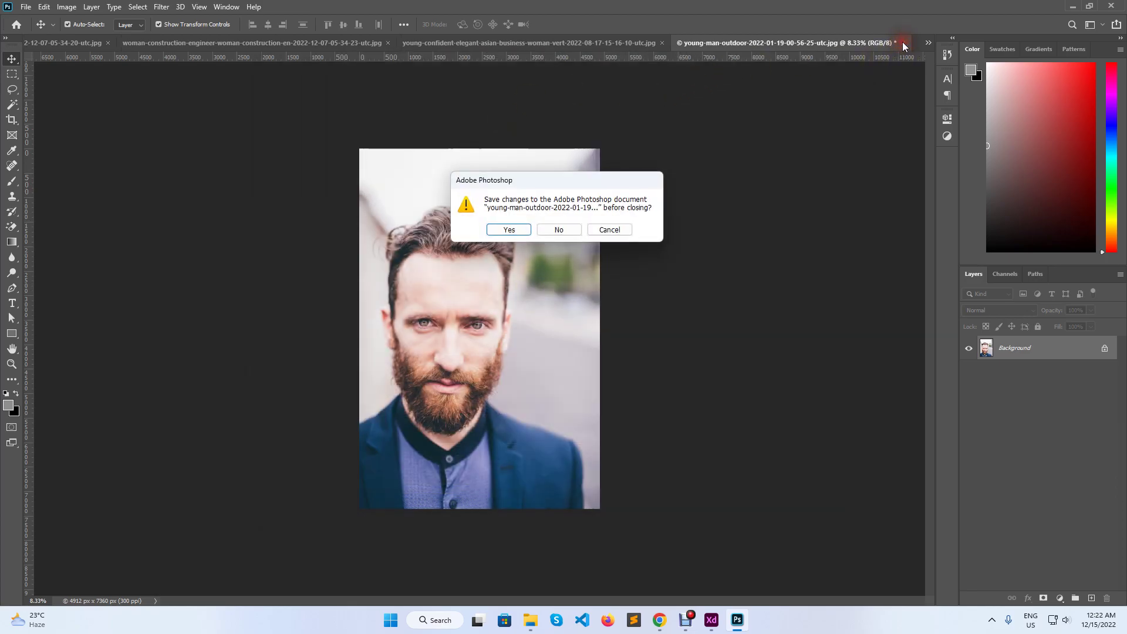
{"action": "left_click", "coordinate": [559, 228]}
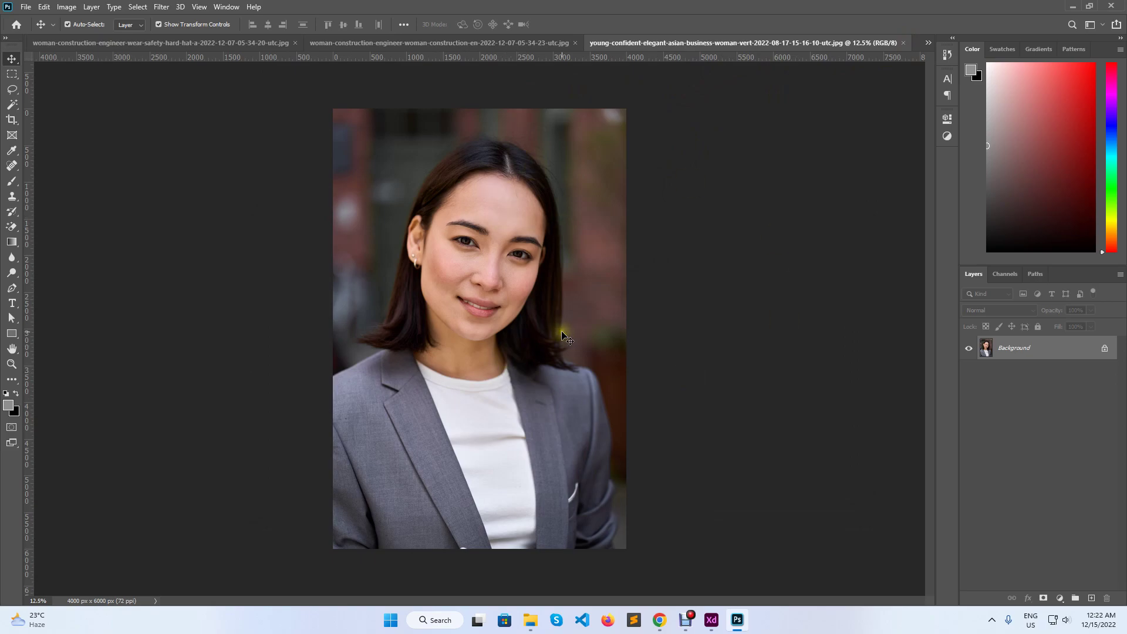
- Export the young-confident-elegant-asian-business-woman photo for web at 1980 px height into Buildo-Perfect and close the original without saving changes
{"action": "key", "text": "ctrl+alt+shift+s"}
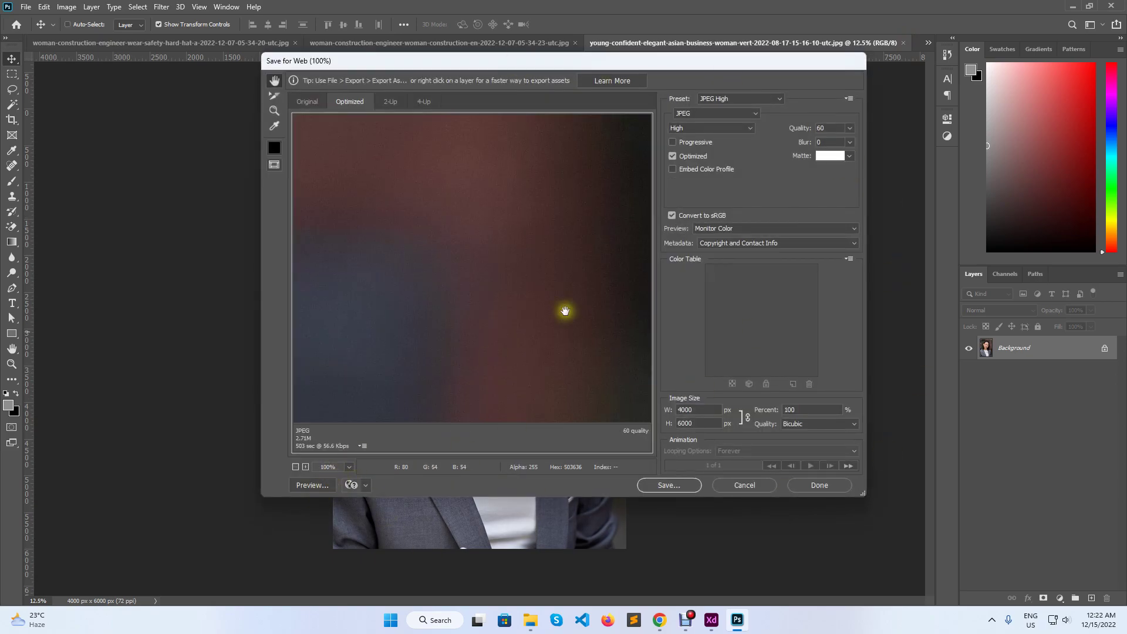
{"action": "double_click", "coordinate": [695, 410]}
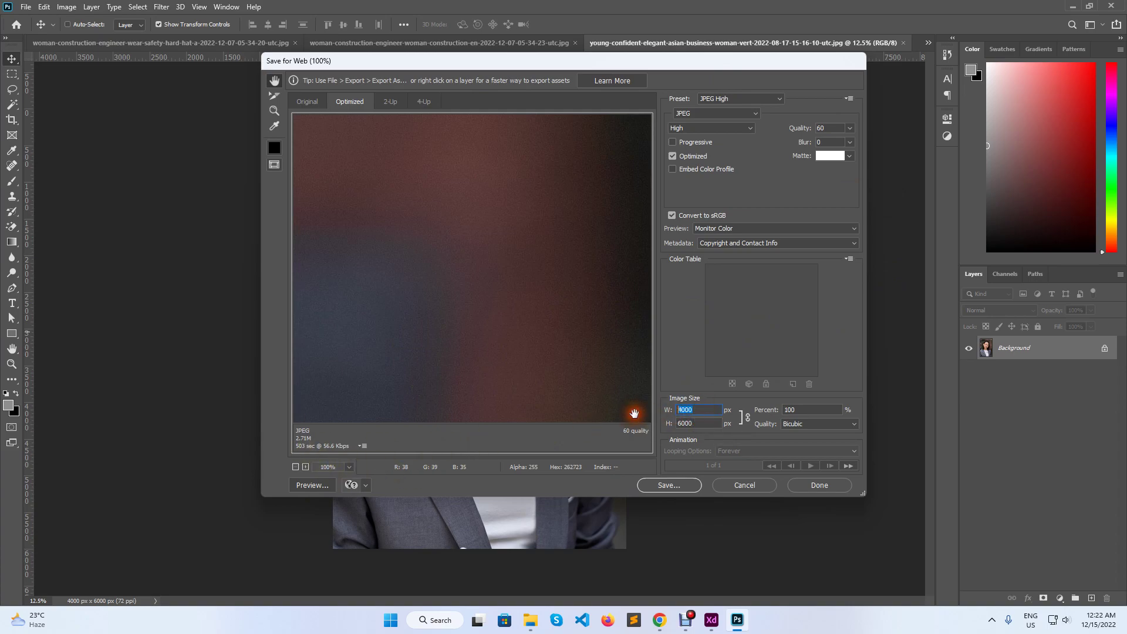
{"action": "left_click", "coordinate": [651, 432]}
{"action": "double_click", "coordinate": [695, 422]}
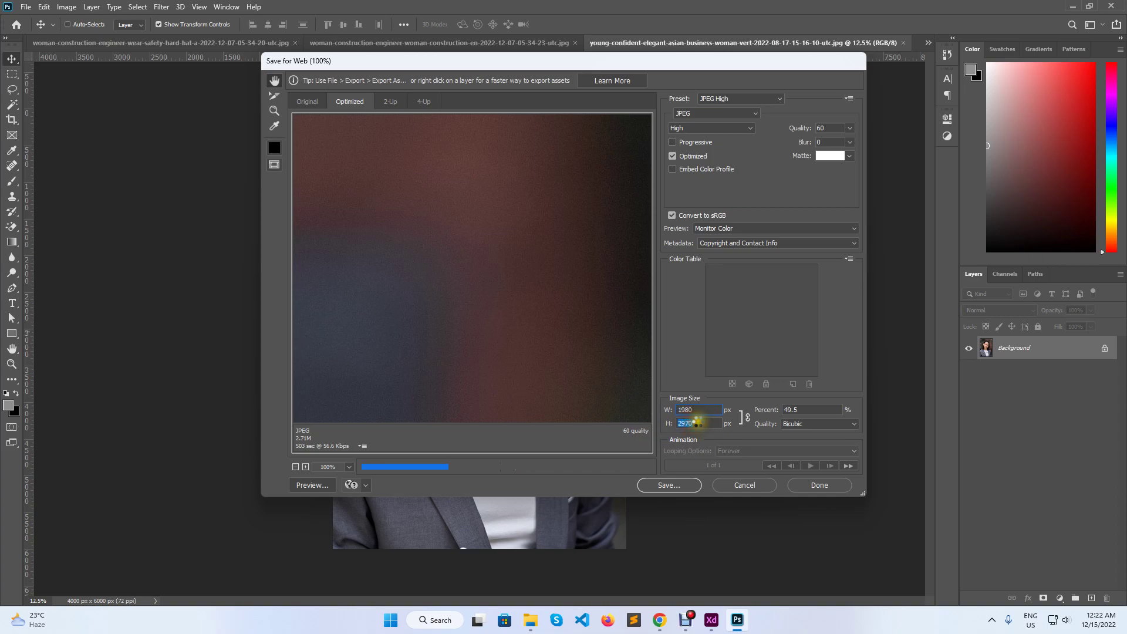
{"action": "type", "text": "198"}
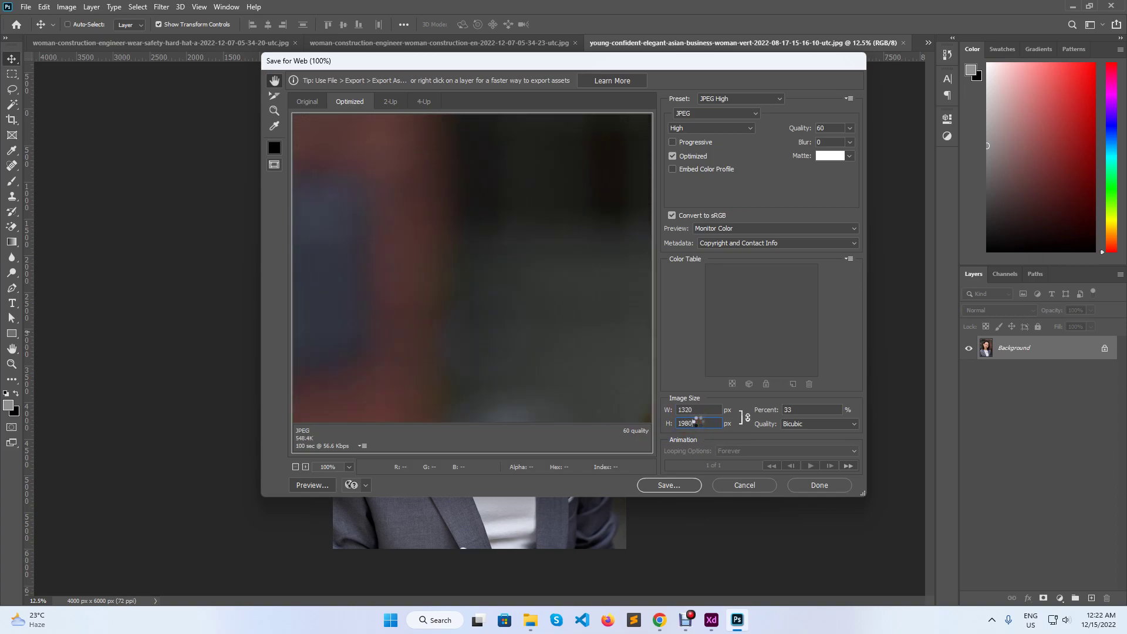
{"action": "left_click", "coordinate": [685, 486]}
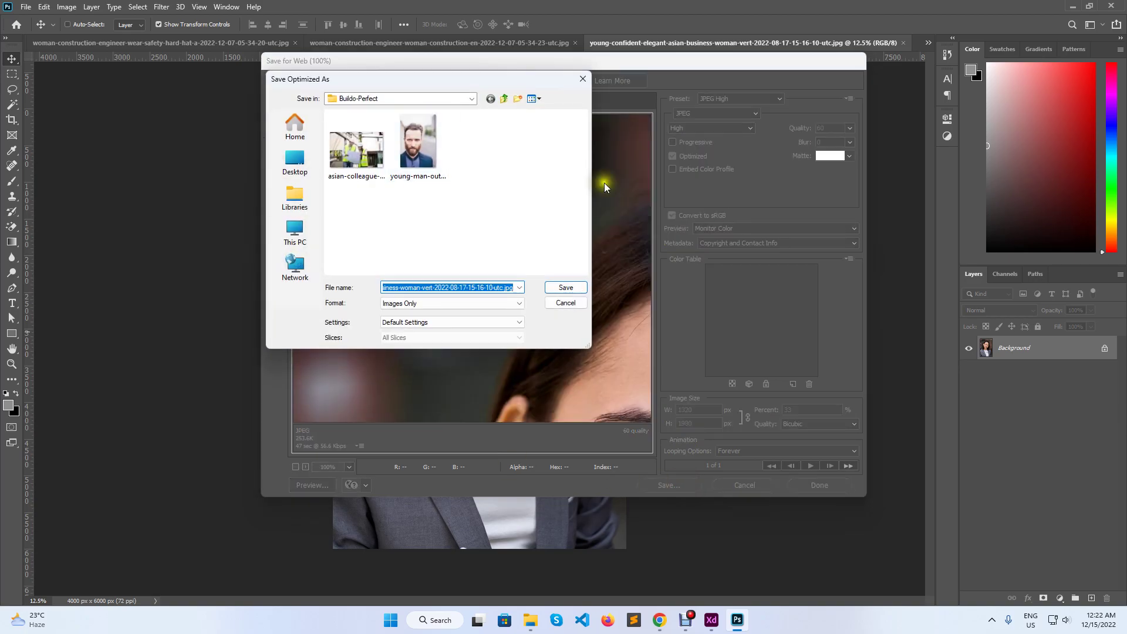
{"action": "left_click", "coordinate": [562, 287]}
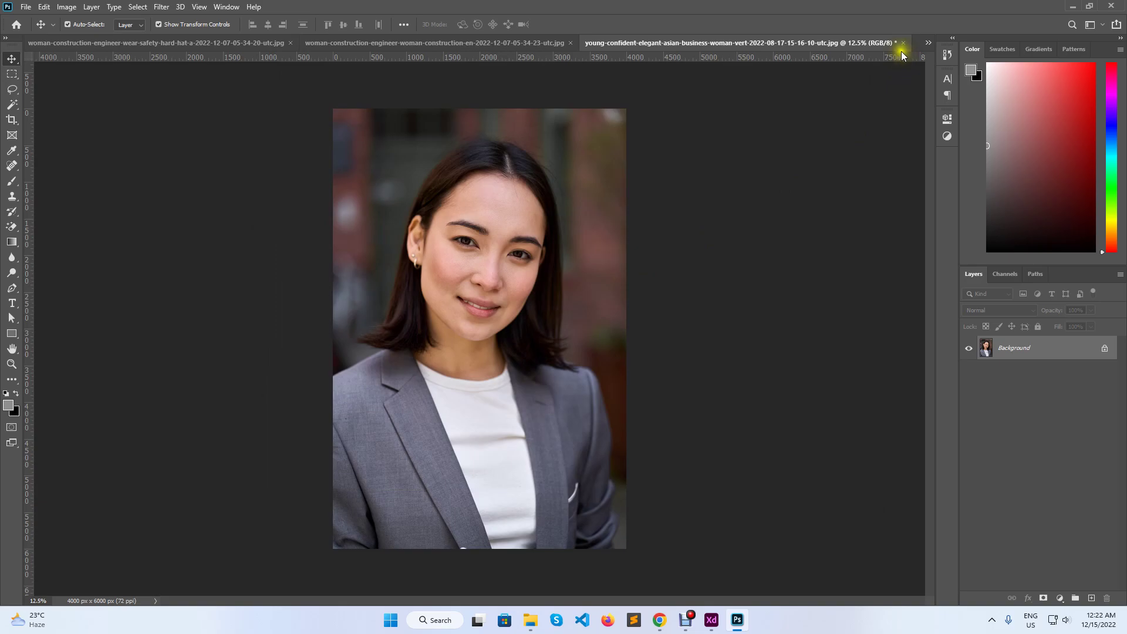
{"action": "left_click", "coordinate": [903, 42]}
{"action": "left_click", "coordinate": [558, 230]}
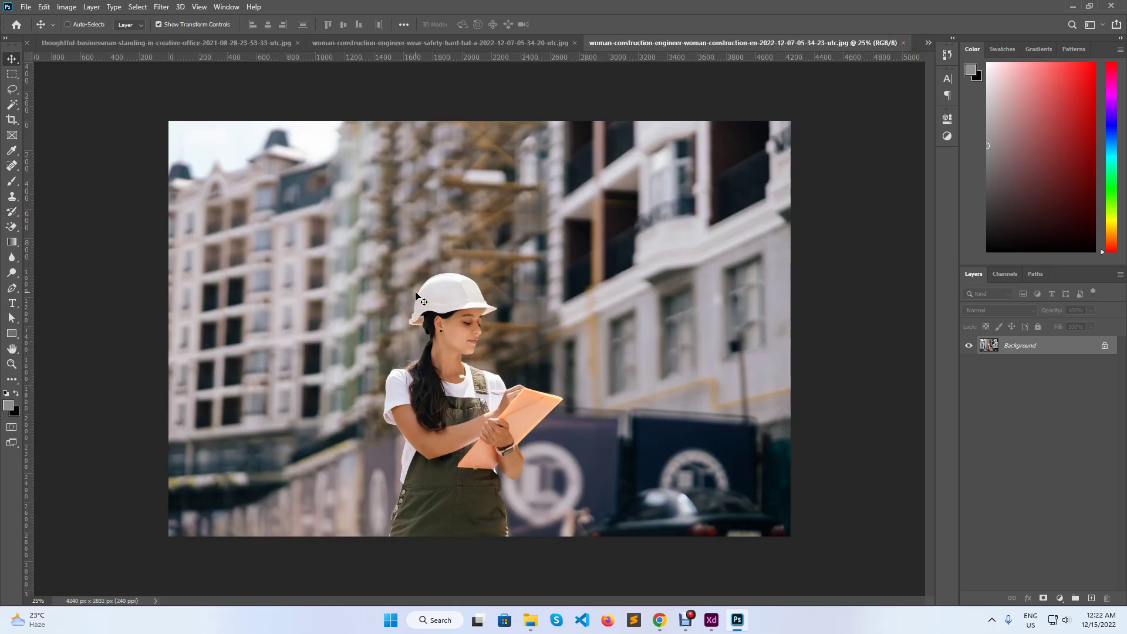
- Export the woman-construction-engineer-woman-construction photo for web at 1980 px width into Buildo-Perfect and close the original without saving changes
{"action": "key", "text": "ctrl+alt+shift+s"}
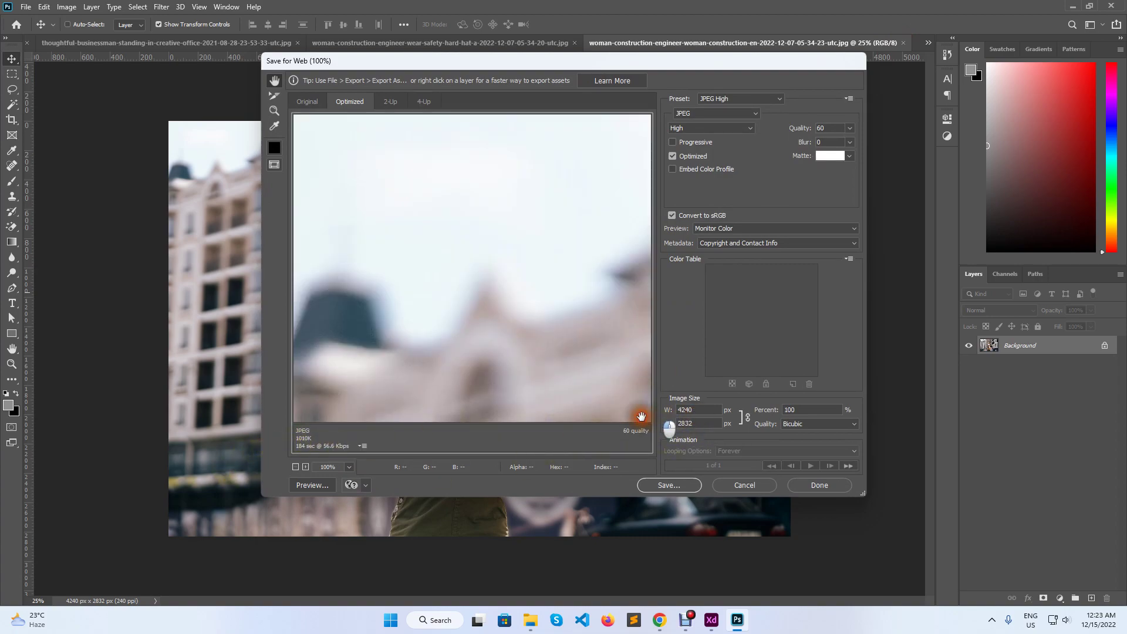
{"action": "left_click", "coordinate": [658, 414]}
{"action": "left_click", "coordinate": [809, 410]}
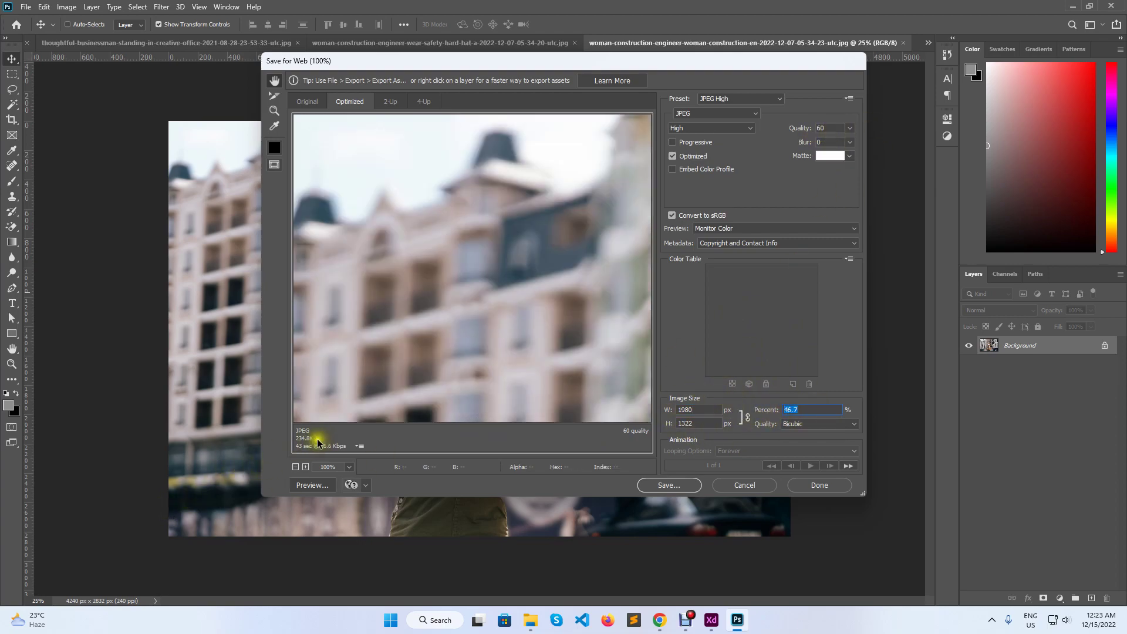
{"action": "left_click", "coordinate": [672, 486]}
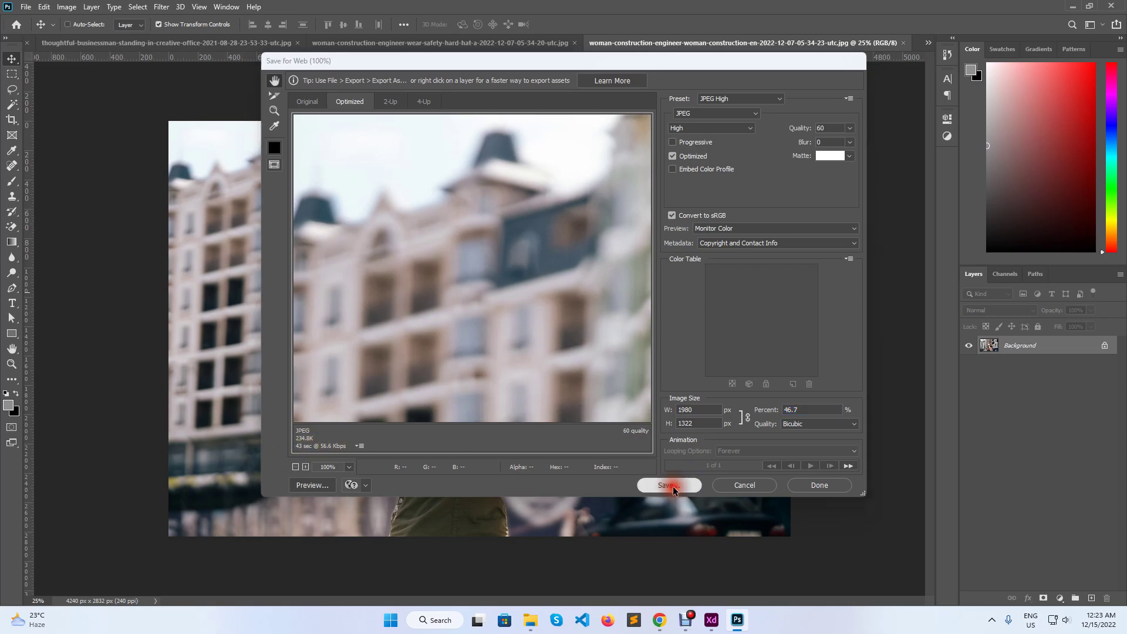
{"action": "left_click", "coordinate": [574, 354]}
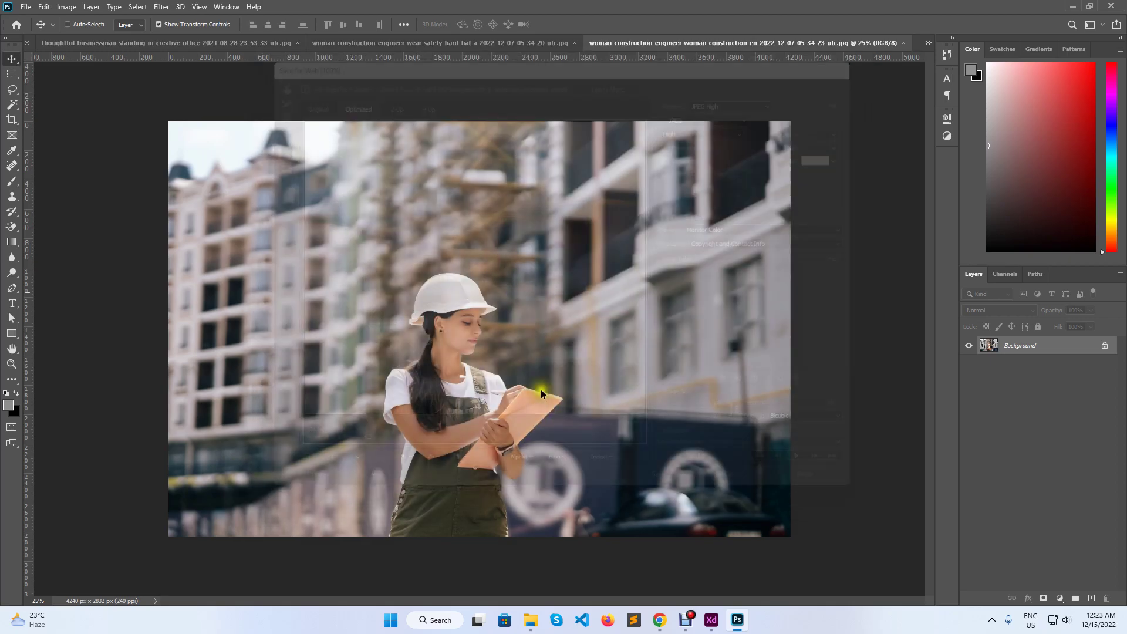
{"action": "left_click", "coordinate": [898, 44]}
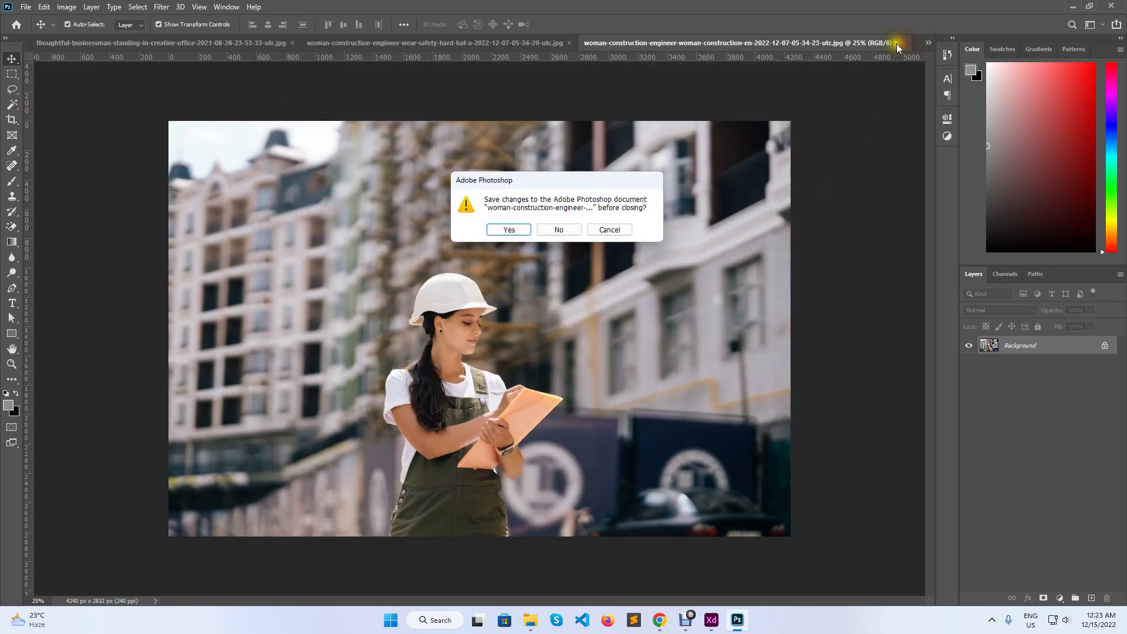
{"action": "left_click", "coordinate": [567, 231]}
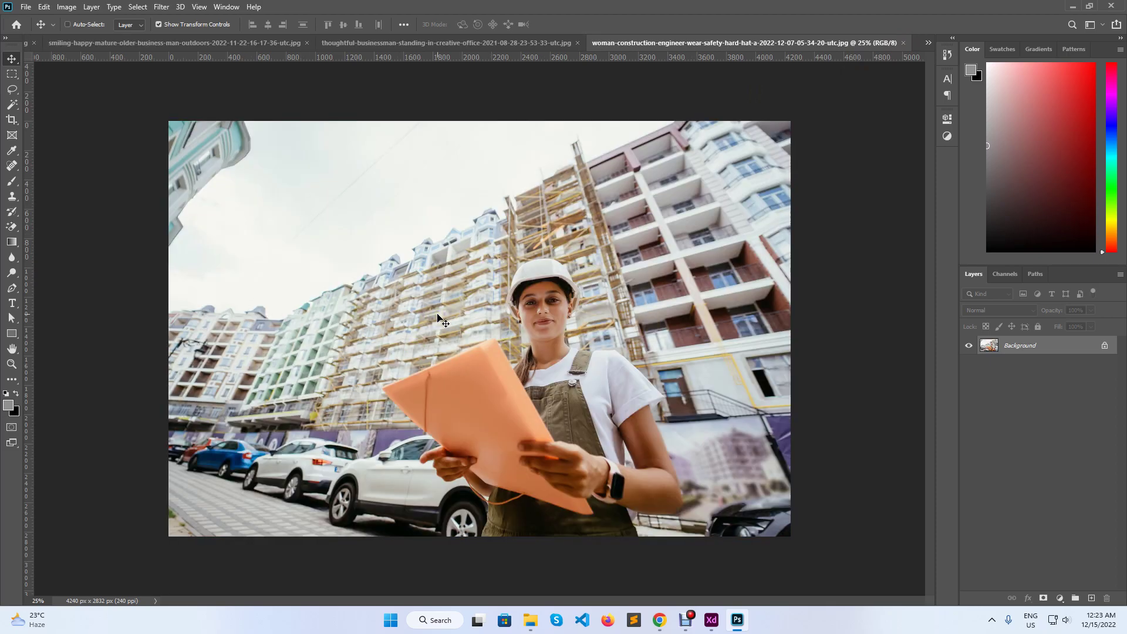
- Export the woman-construction-engineer-wear-safety-hard-hat photo for web at 1980 px width into Buildo-Perfect and close the original without saving changes
{"action": "key", "text": "ctrl+alt+shift+s"}
{"action": "left_click_drag", "start_coordinate": [707, 415], "coordinate": [655, 416]}
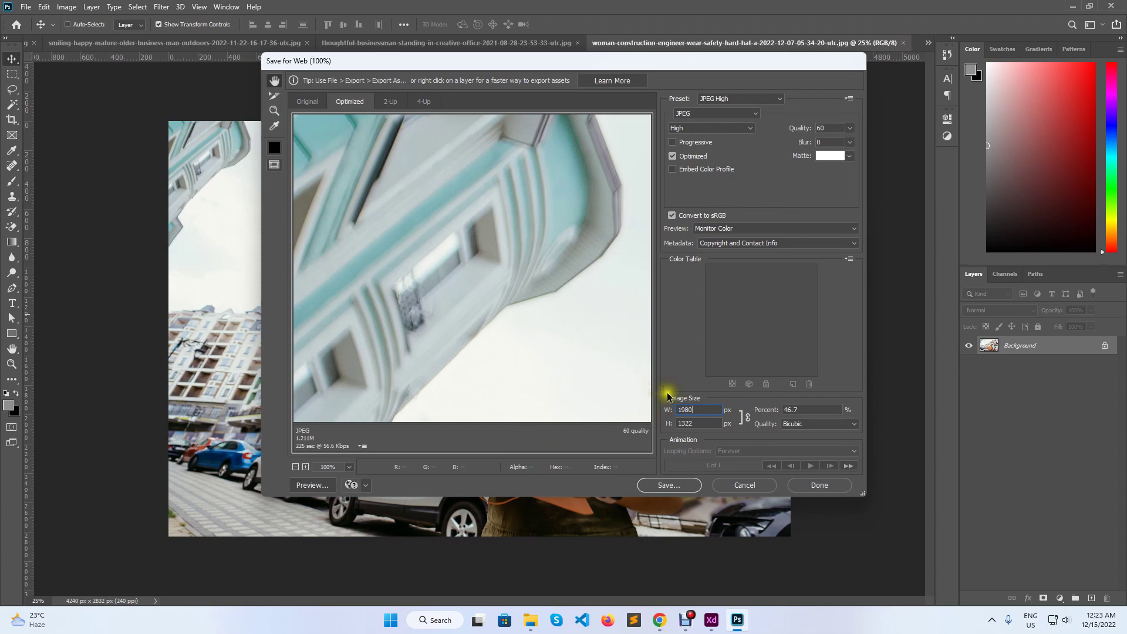
{"action": "left_click", "coordinate": [678, 487]}
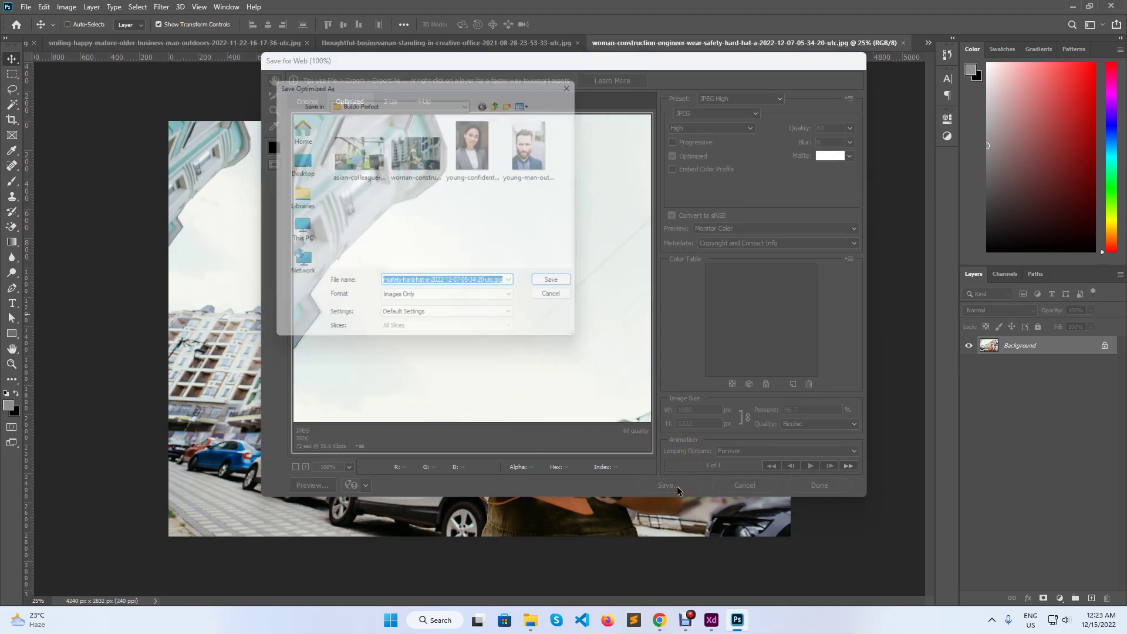
{"action": "left_click", "coordinate": [560, 287]}
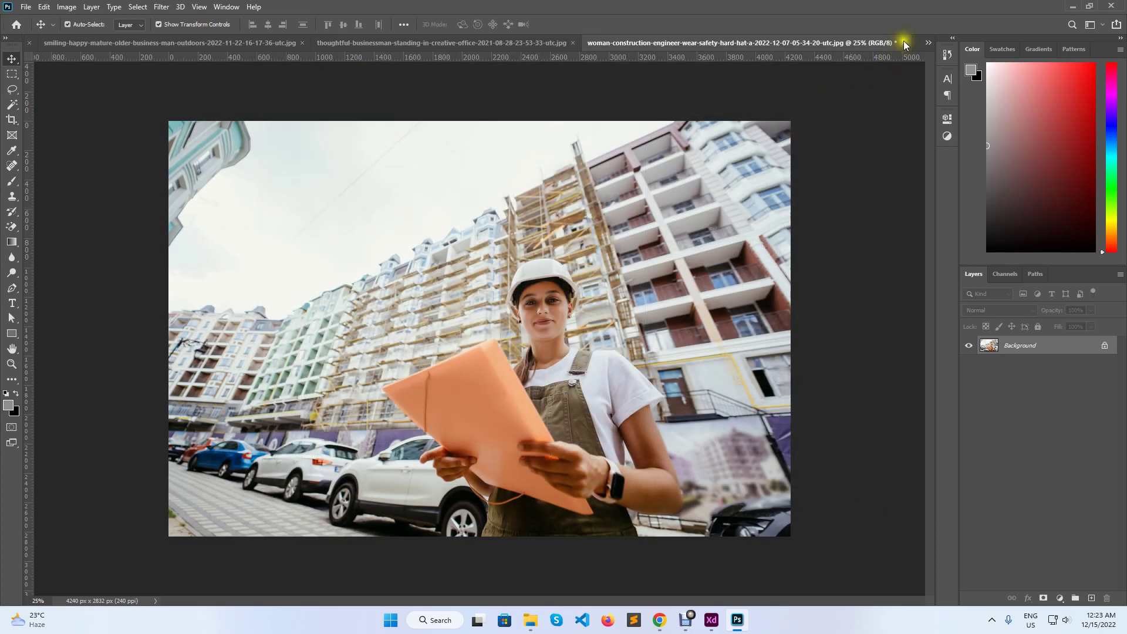
{"action": "left_click", "coordinate": [904, 43]}
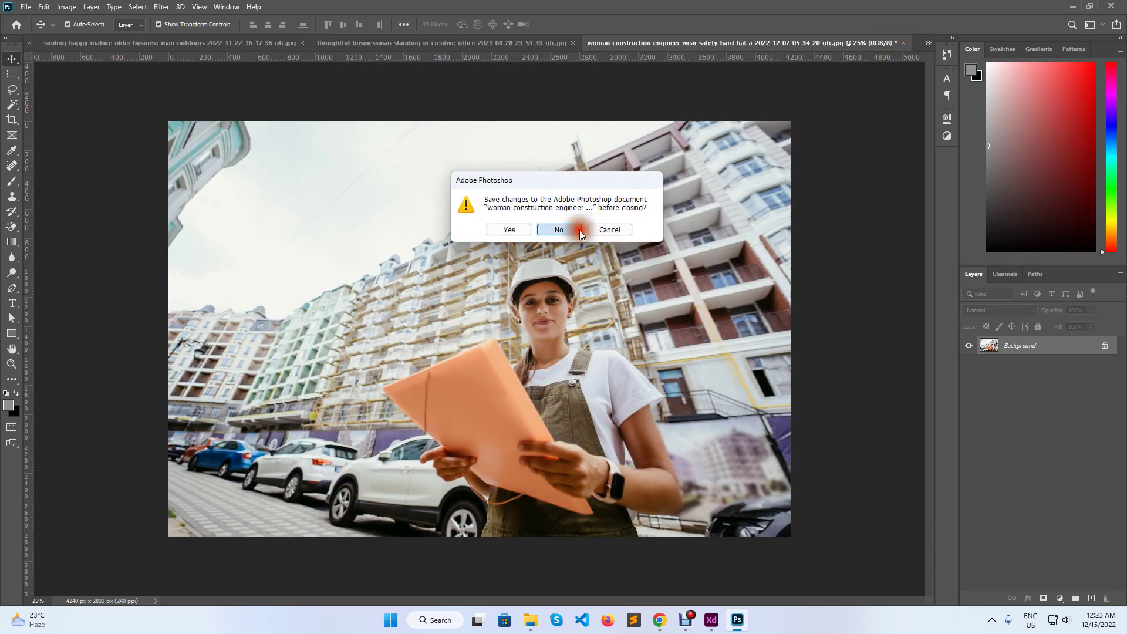
{"action": "left_click", "coordinate": [579, 230]}
- Export the thoughtful-businessman photo for web as a 1980 px high JPEG into Buildo-Perfect and close the original without saving changes
{"action": "key", "text": "ctrl"}
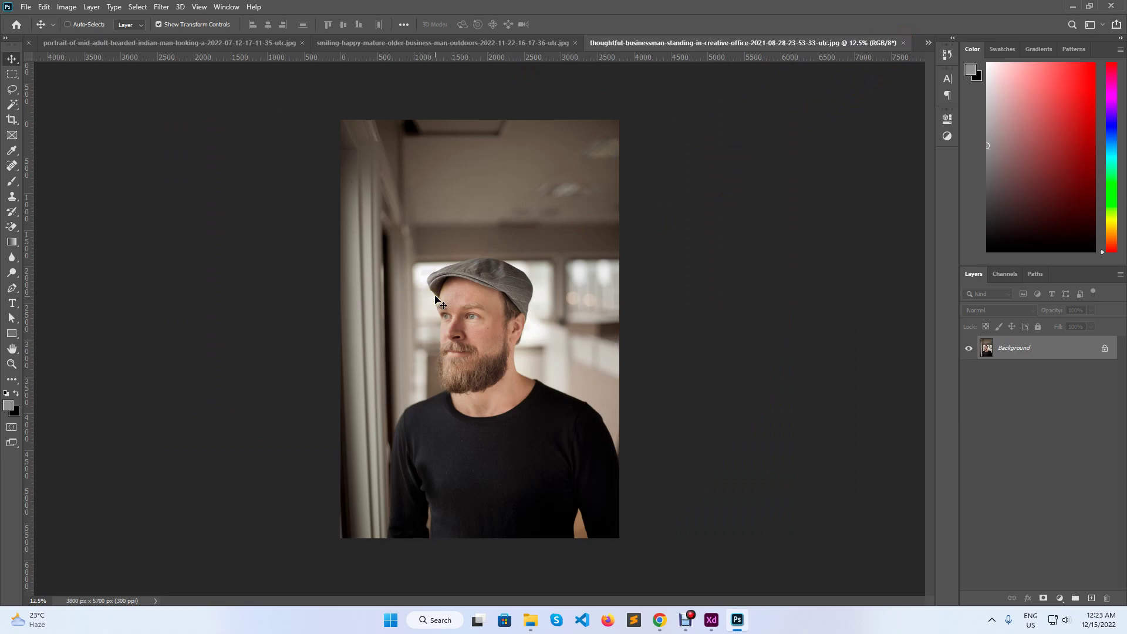
{"action": "key", "text": "ctrl+alt+shift+s"}
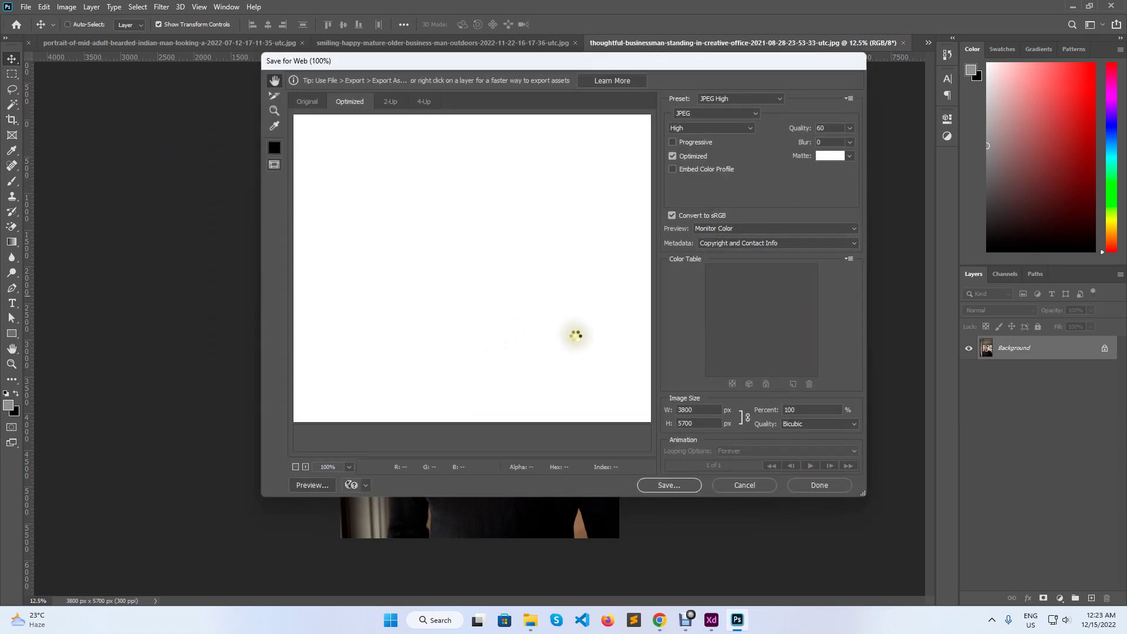
{"action": "left_click_drag", "start_coordinate": [704, 410], "coordinate": [658, 414]}
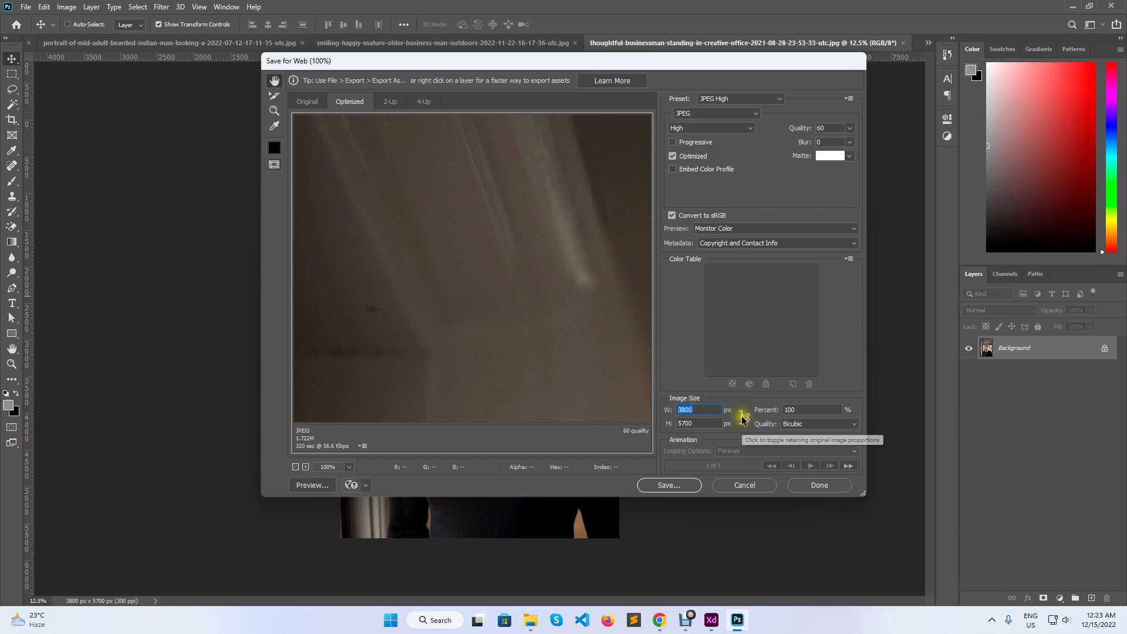
{"action": "left_click_drag", "start_coordinate": [702, 423], "coordinate": [605, 437]}
{"action": "type", "text": "1980"}
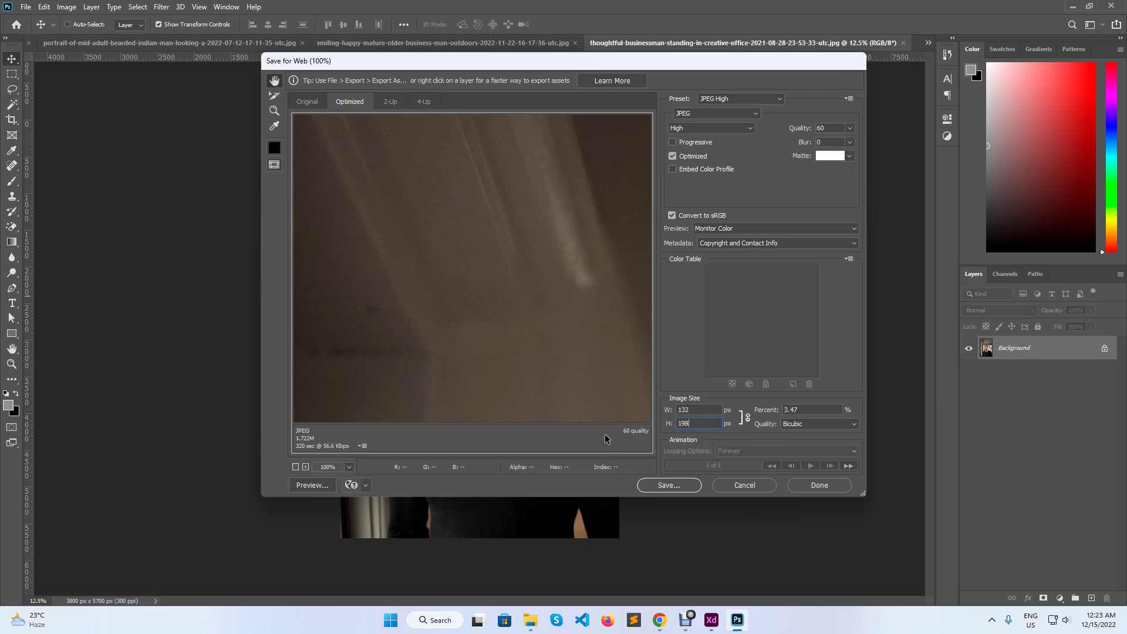
{"action": "left_click", "coordinate": [670, 485]}
{"action": "left_click", "coordinate": [560, 292]}
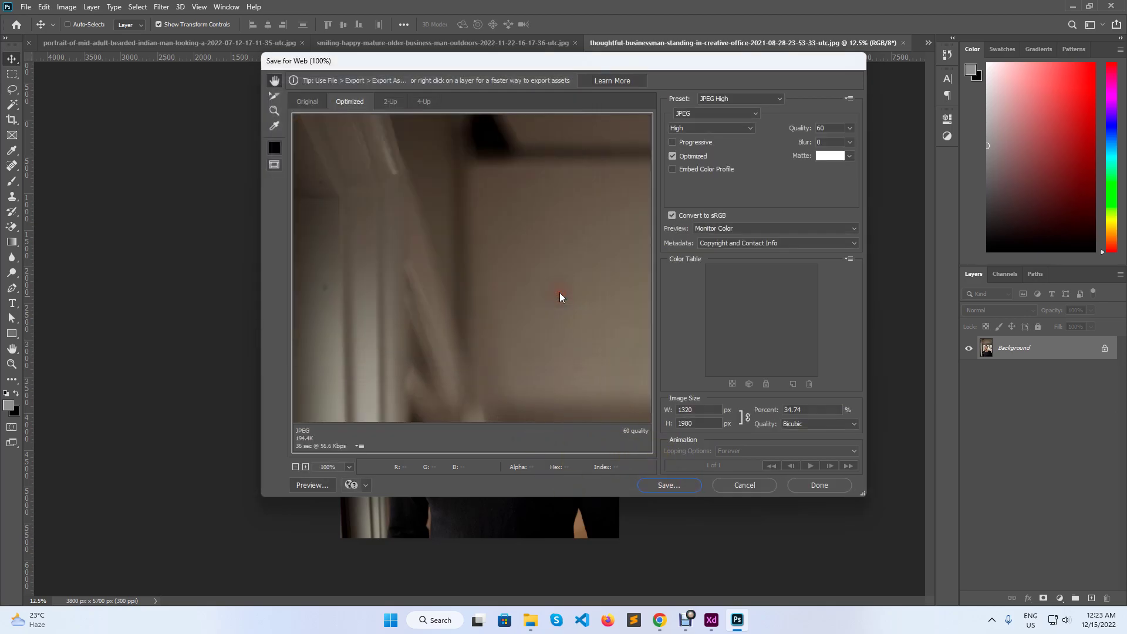
{"action": "left_click", "coordinate": [903, 43]}
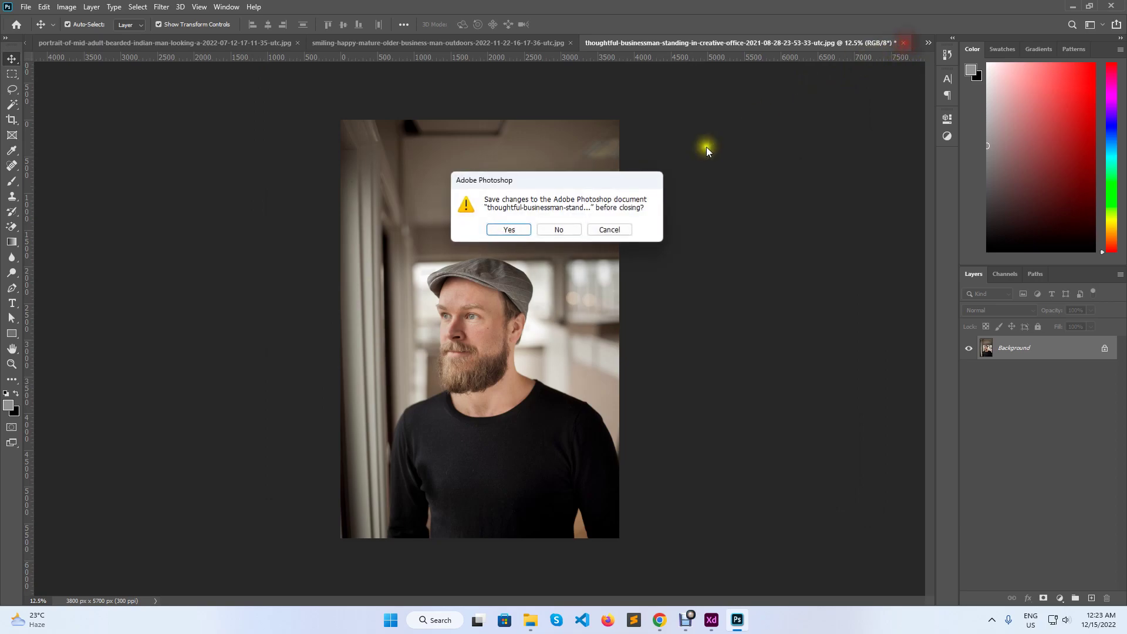
{"action": "left_click", "coordinate": [560, 230]}
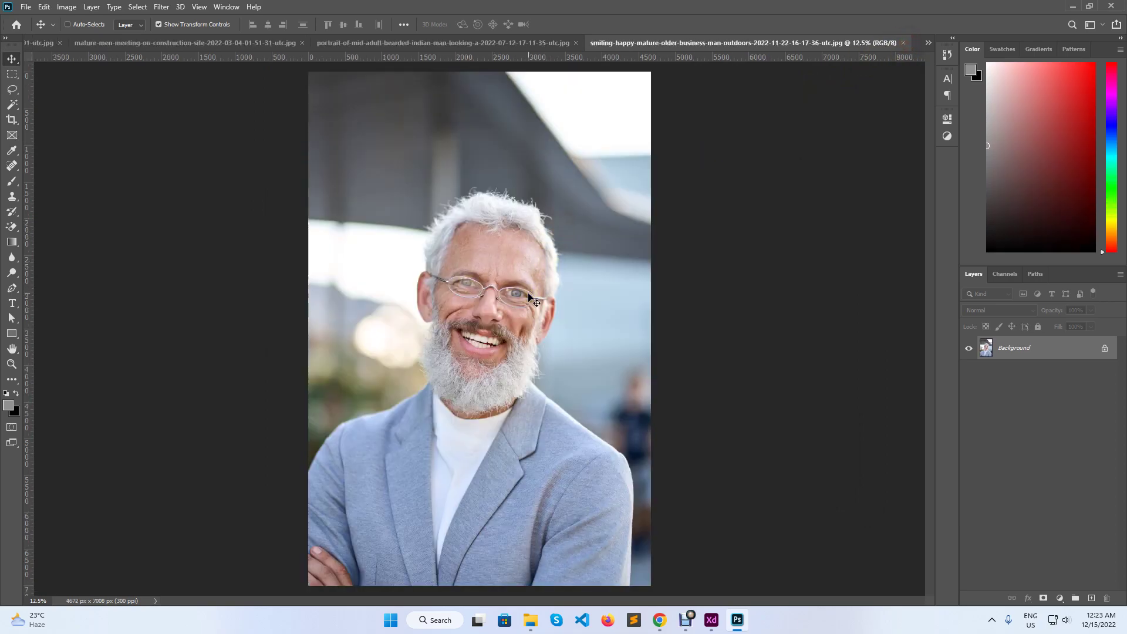
- Export the smiling-happy-mature-older-business-man photo for web at 1980 px height into Buildo-Perfect and close the original without saving changes
{"action": "key", "text": "ctrl+alt+shift+s"}
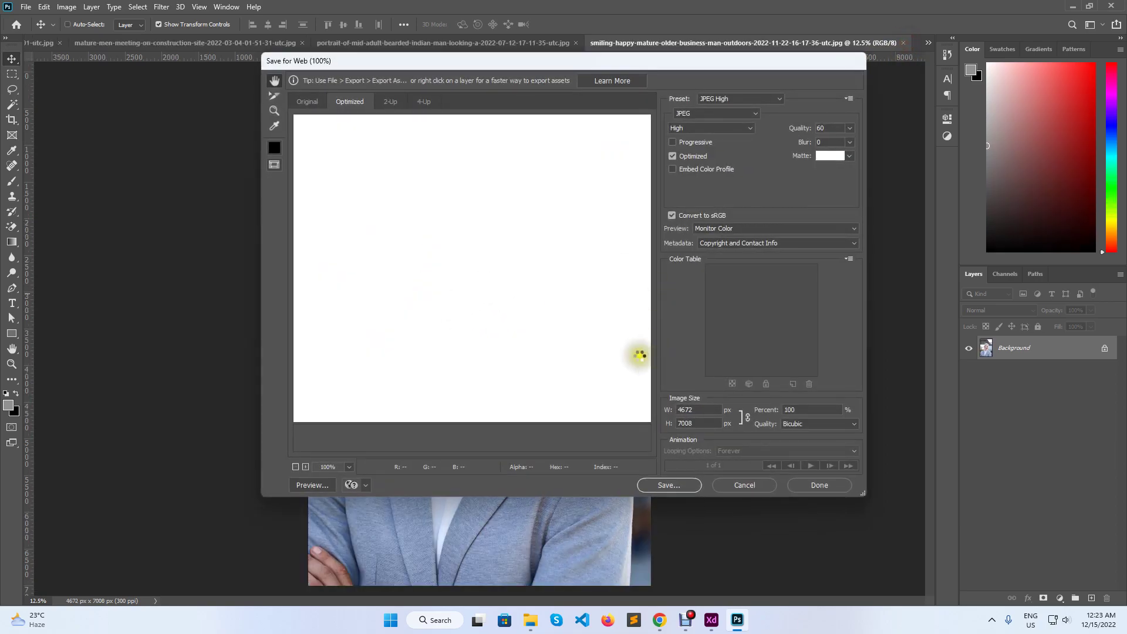
{"action": "double_click", "coordinate": [686, 423]}
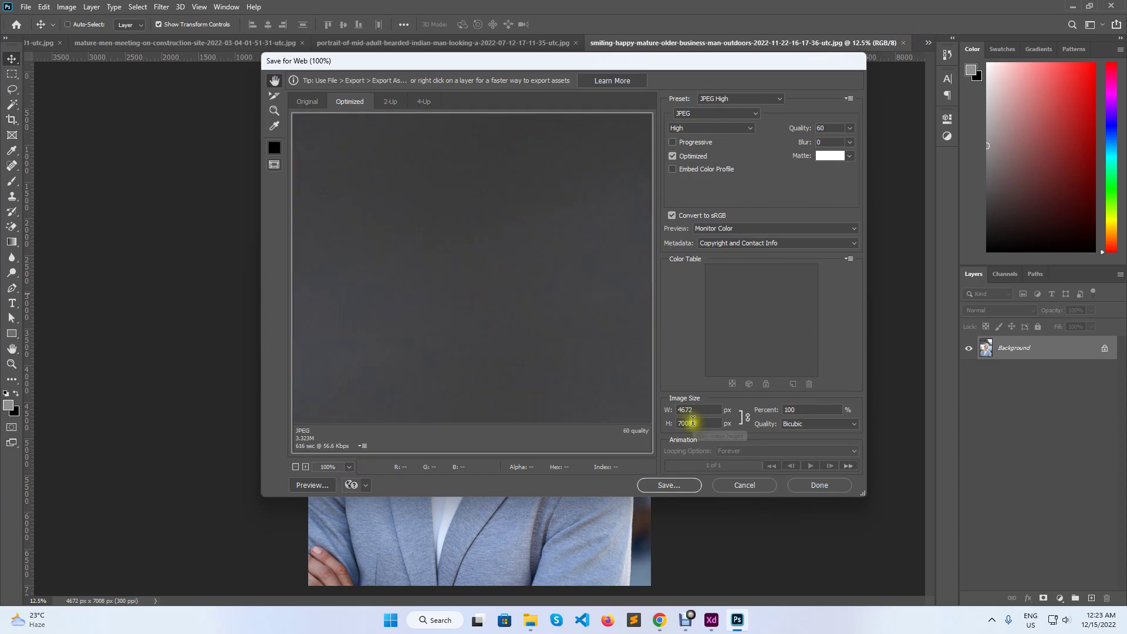
{"action": "type", "text": "1980"}
{"action": "left_click", "coordinate": [691, 486]}
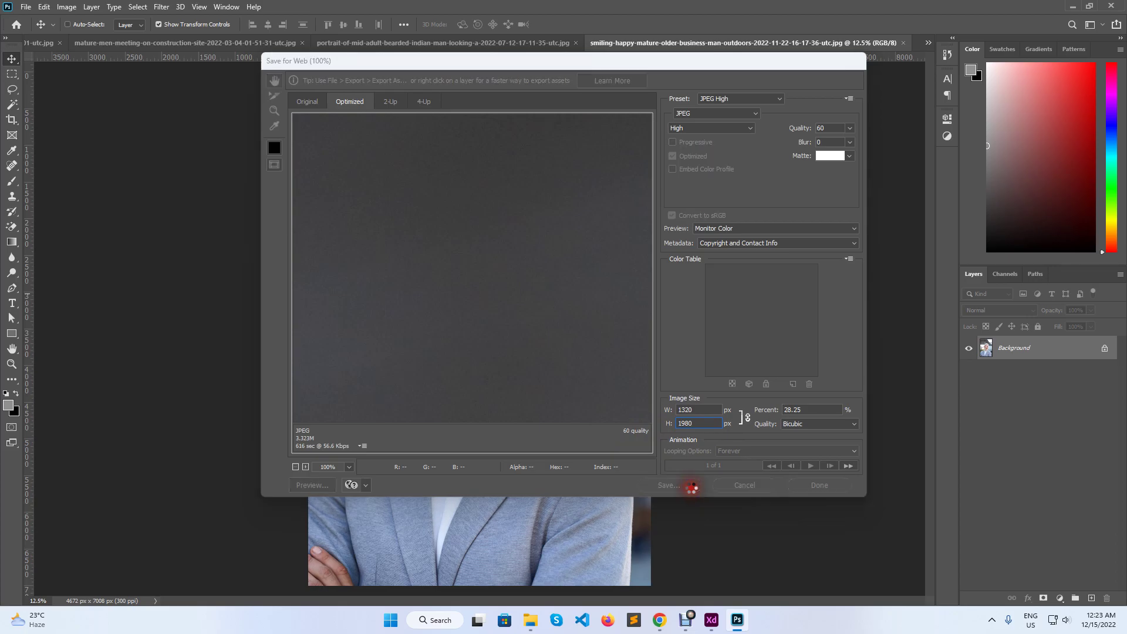
{"action": "left_click", "coordinate": [577, 287]}
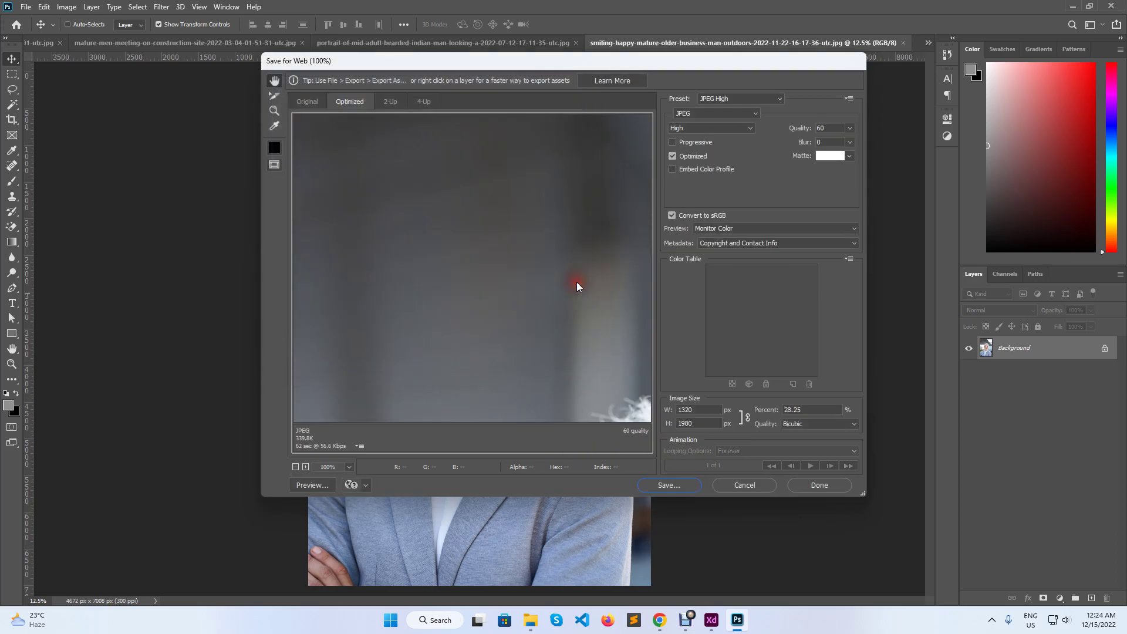
{"action": "left_click", "coordinate": [906, 44]}
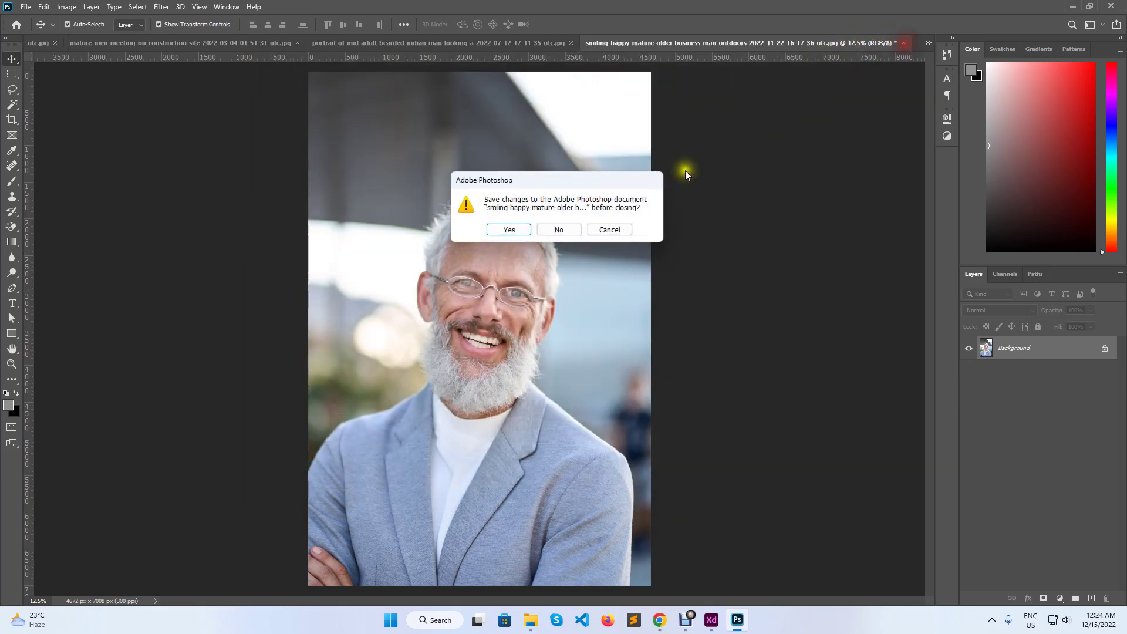
{"action": "left_click", "coordinate": [561, 227]}
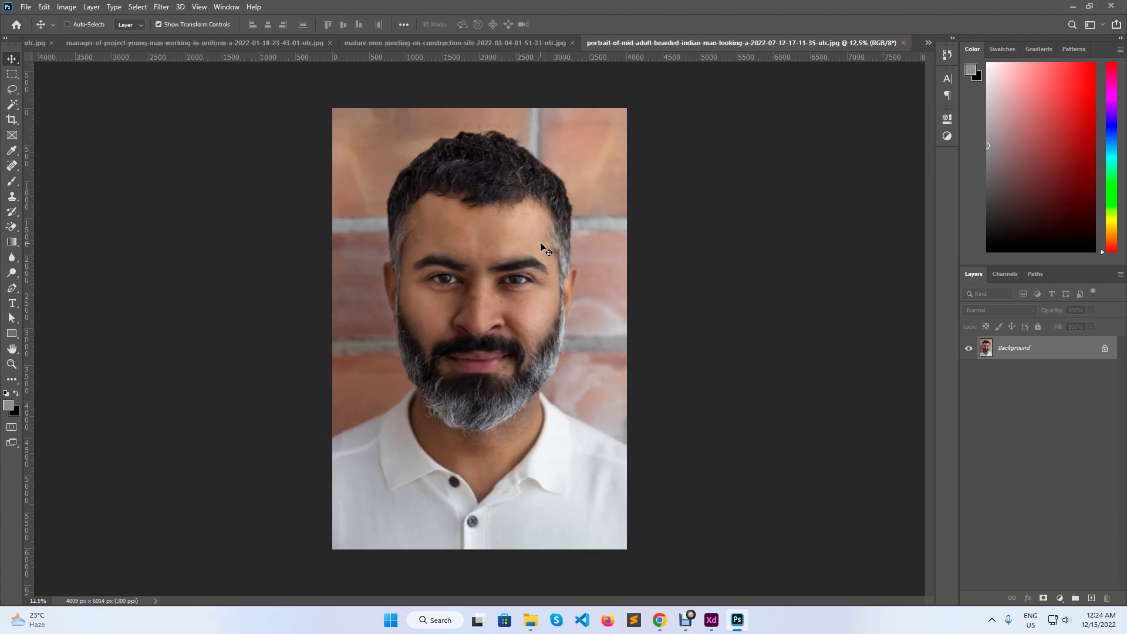
- Export the portrait-of-mid-adult-bearded-indian-man photo for web at 1980 px height into Buildo-Perfect and close the original without saving changes
{"action": "key", "text": "ctrl+alt+shift+s"}
{"action": "left_click", "coordinate": [676, 424]}
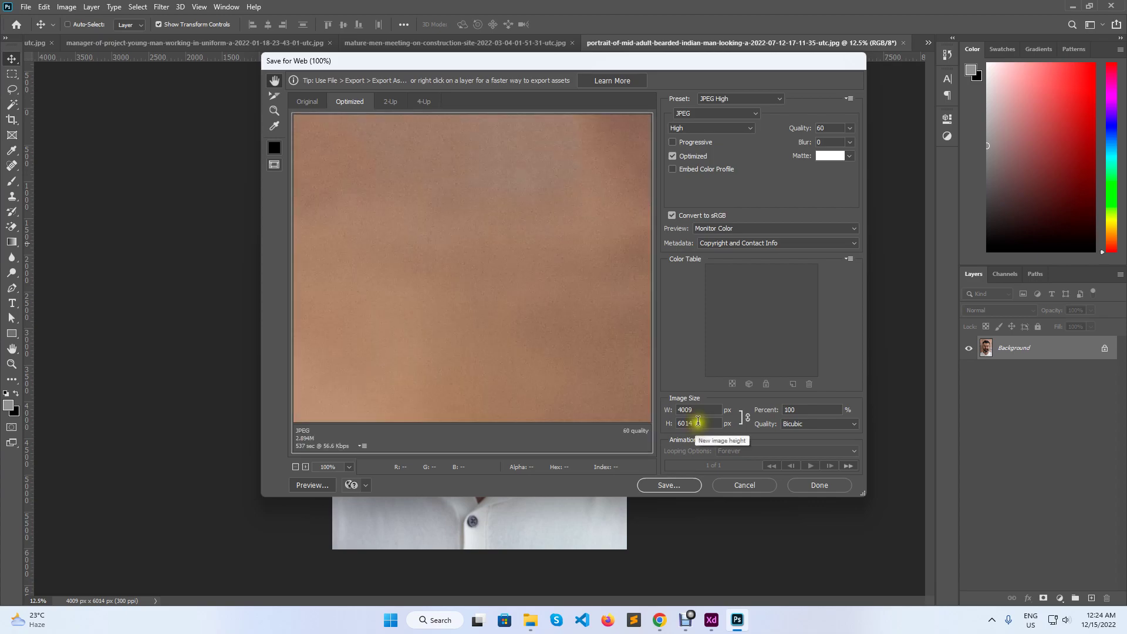
{"action": "type", "text": "1980"}
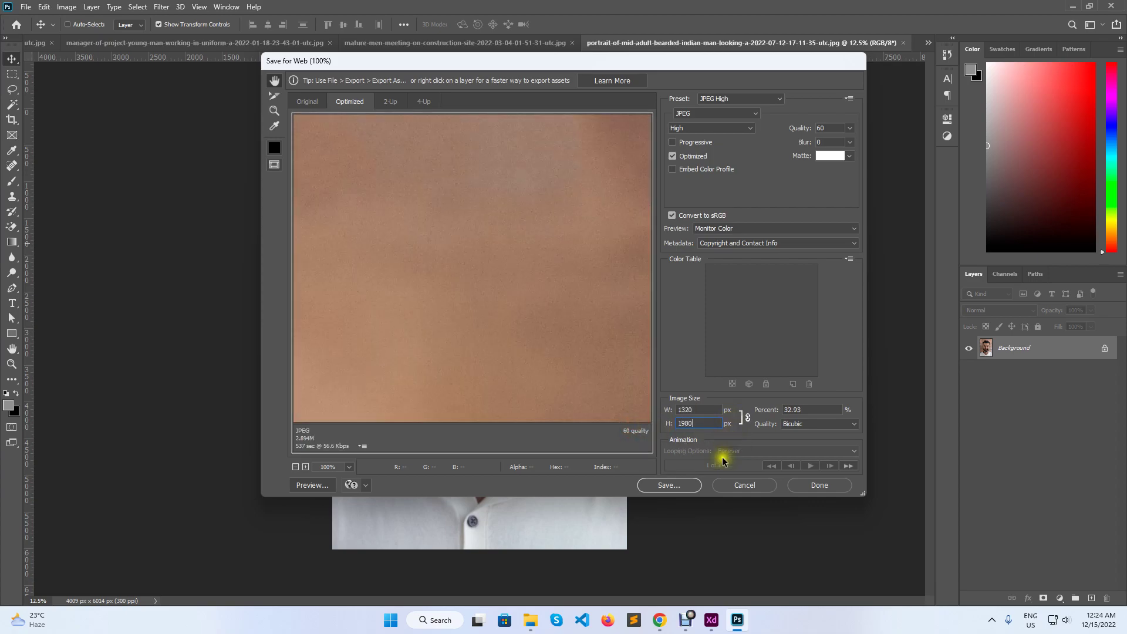
{"action": "left_click", "coordinate": [687, 485]}
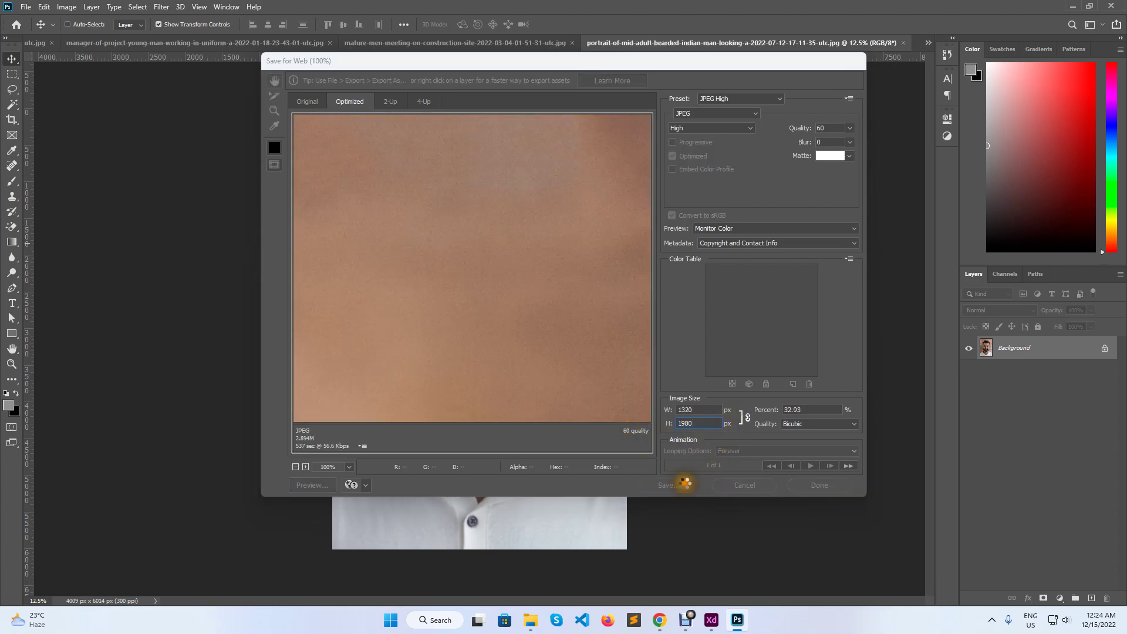
{"action": "left_click", "coordinate": [566, 287]}
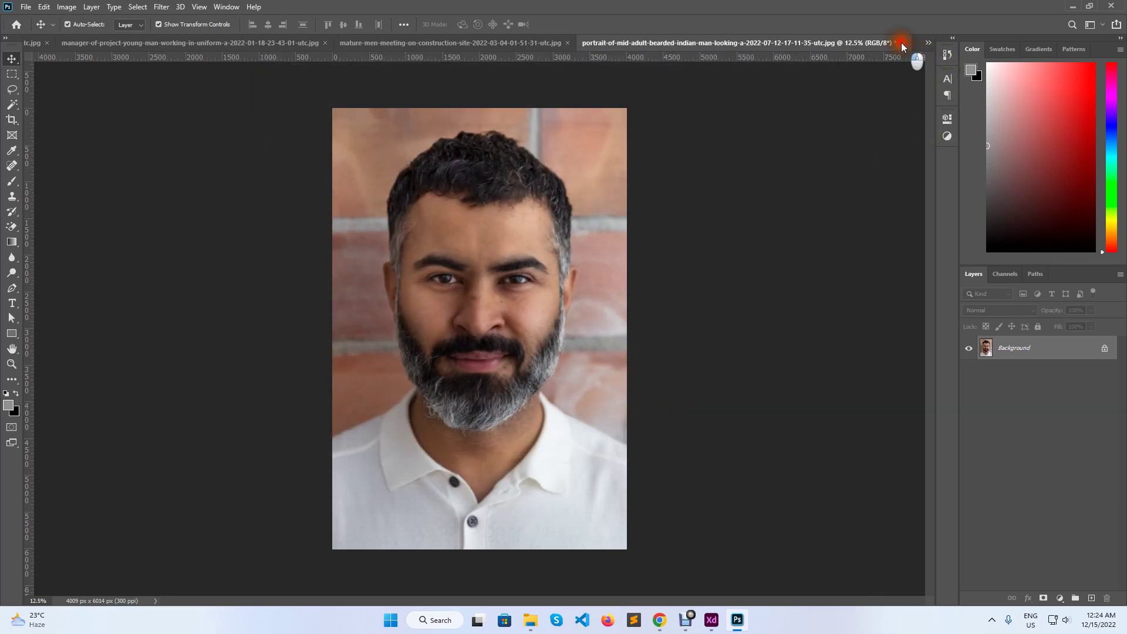
{"action": "left_click", "coordinate": [902, 43]}
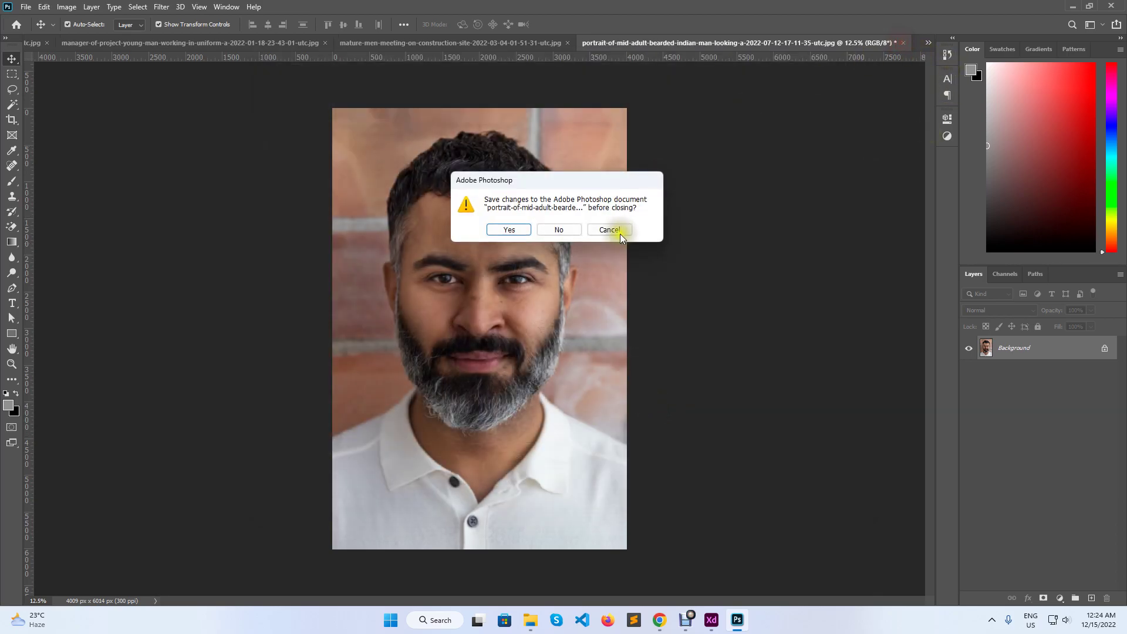
{"action": "left_click", "coordinate": [558, 232]}
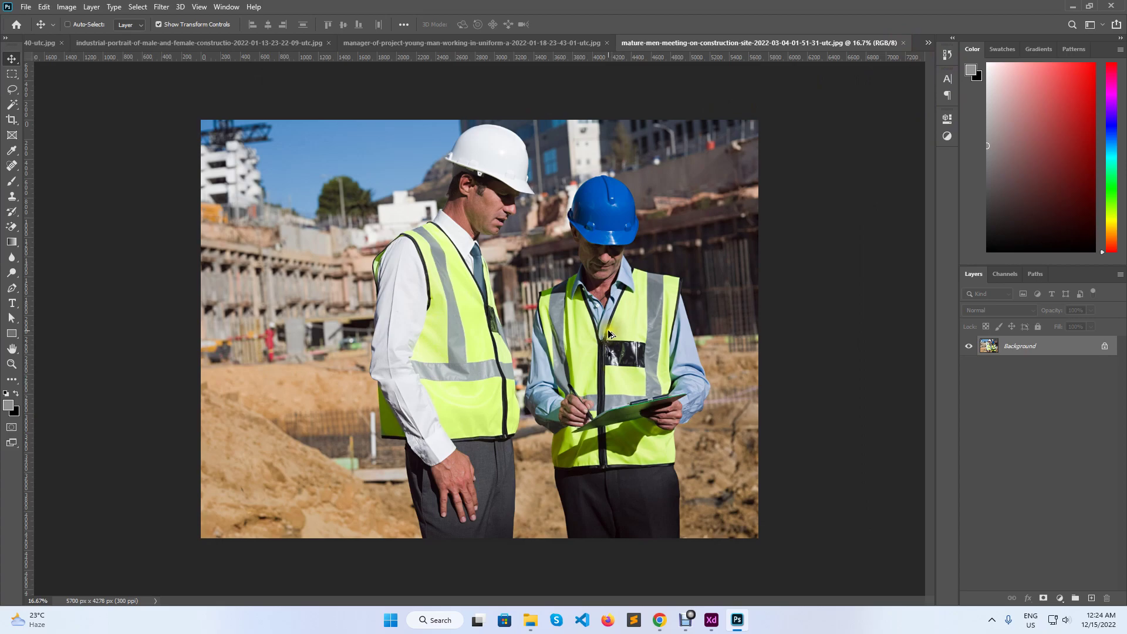
- Export the mature-men-meeting-on-construction-site photo for web at 1980 px width into Buildo-Perfect and close the original without saving changes
{"action": "key", "text": "ctrl+alt+shift+s"}
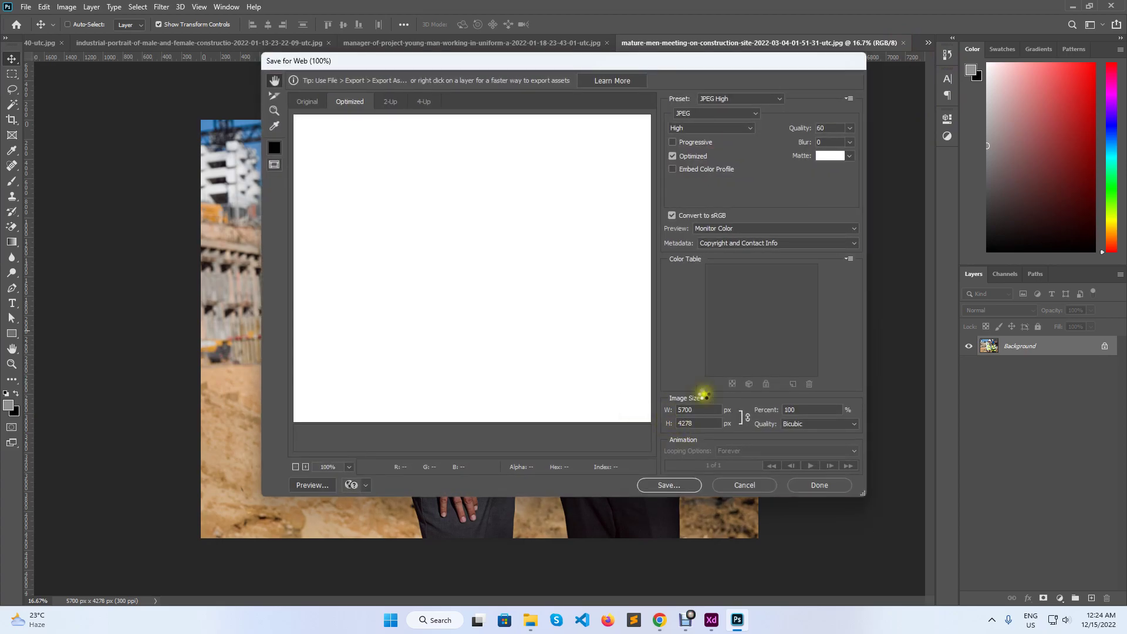
{"action": "double_click", "coordinate": [685, 410]}
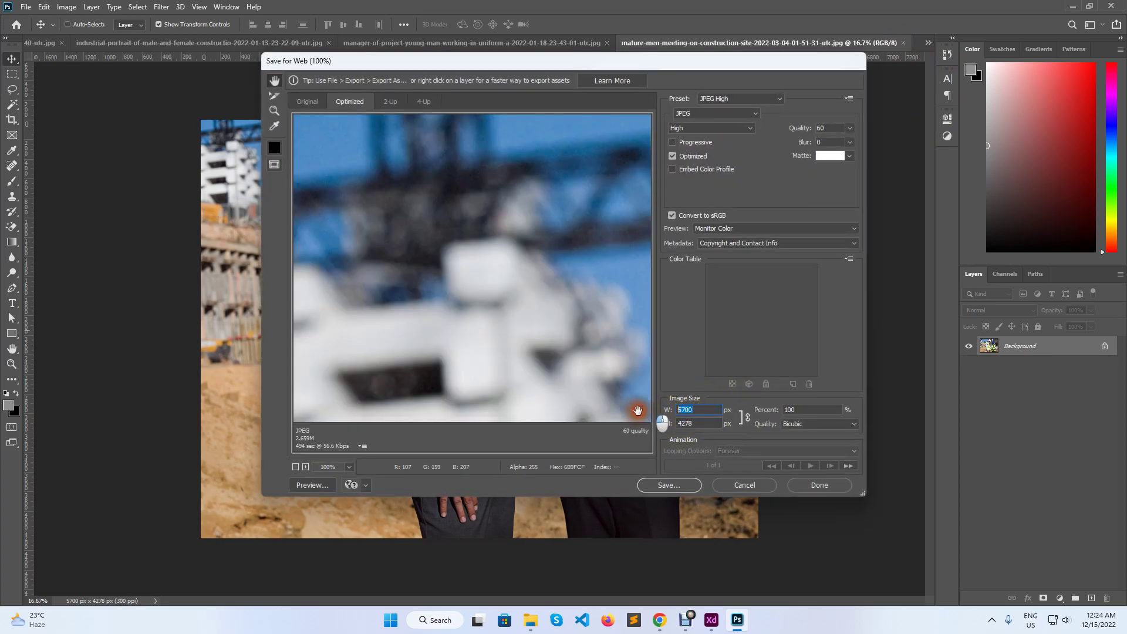
{"action": "type", "text": "1980"}
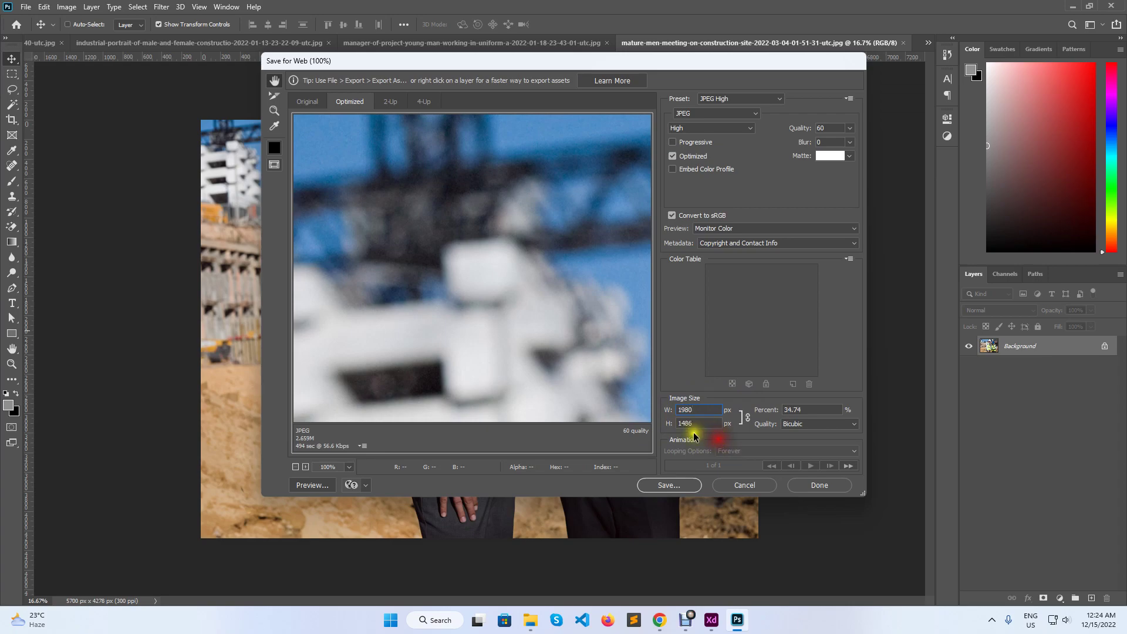
{"action": "left_click", "coordinate": [708, 413]}
{"action": "key", "text": "Tab"}
{"action": "left_click", "coordinate": [667, 484]}
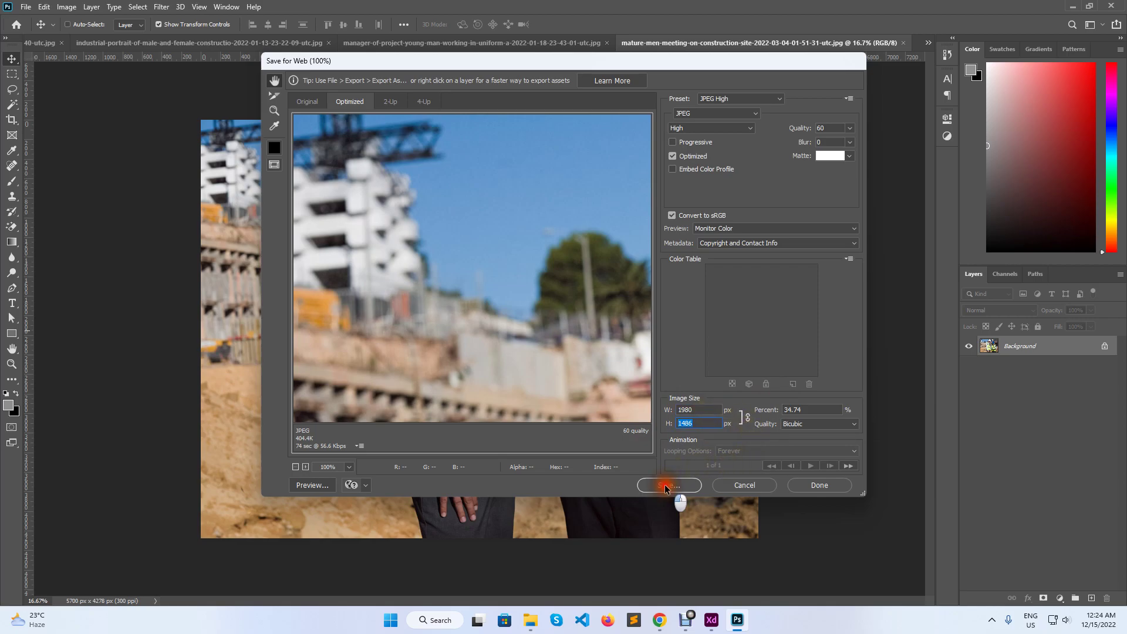
{"action": "left_click", "coordinate": [567, 286]}
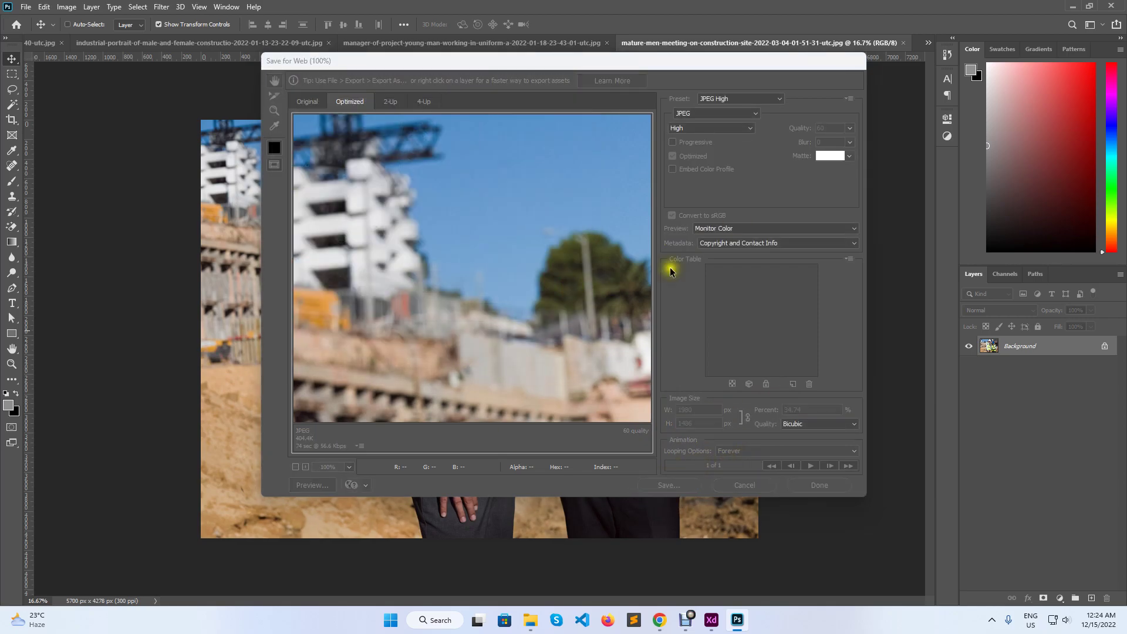
{"action": "left_click", "coordinate": [907, 45]}
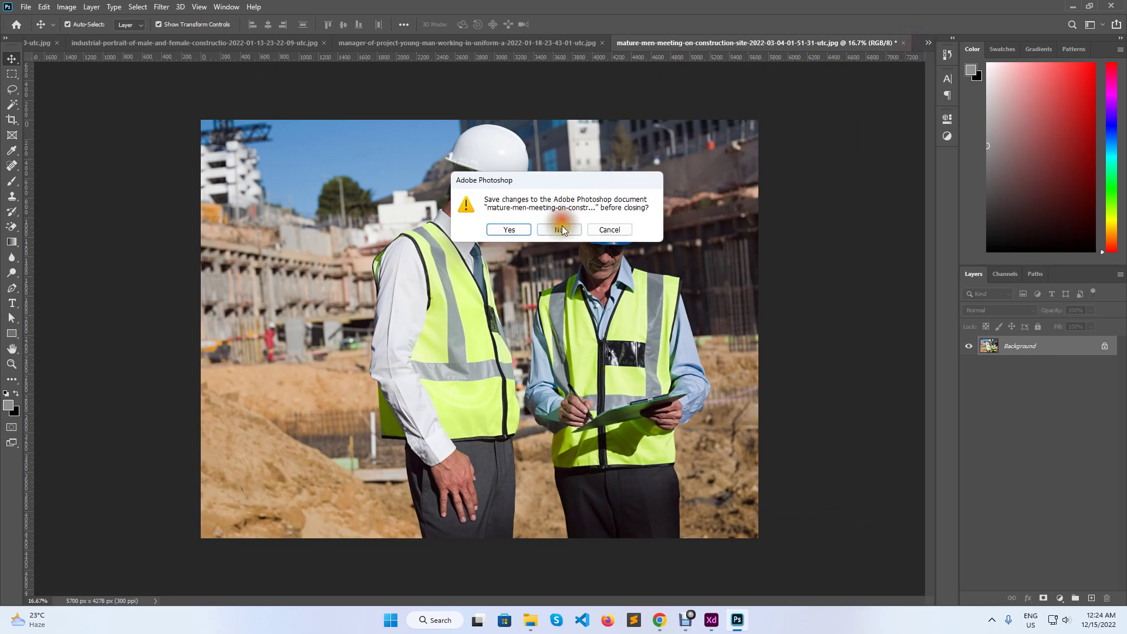
{"action": "left_click", "coordinate": [562, 225]}
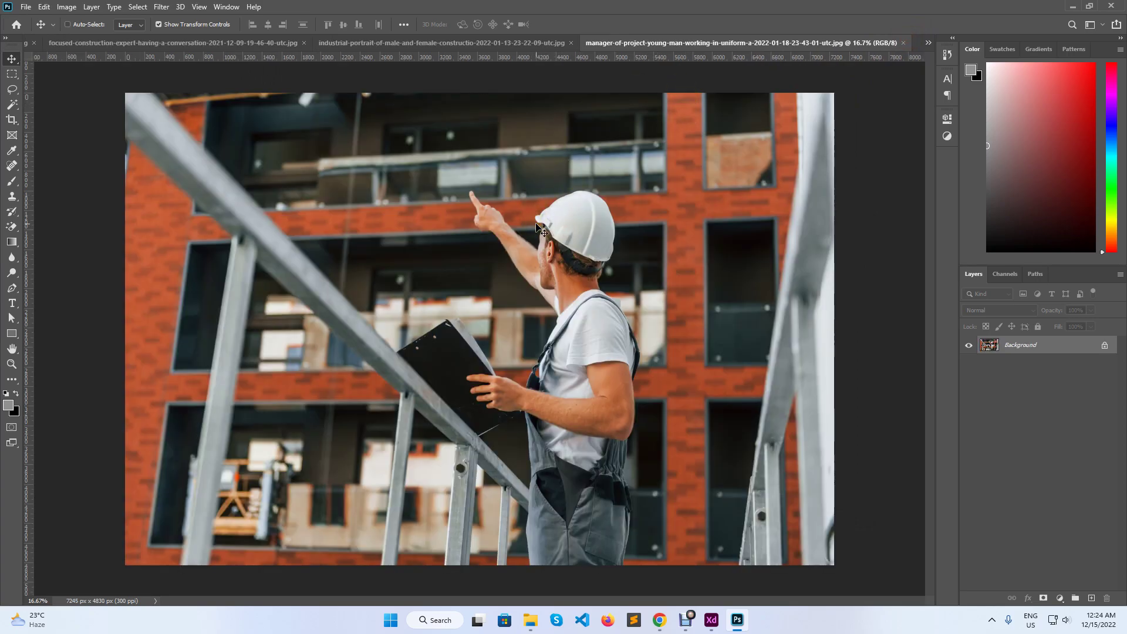
- Export the manager-of-project-young-man photo for web at 1980 px width into Buildo-Perfect and close the original without saving changes
{"action": "key", "text": "ctrl+alt+shift+s"}
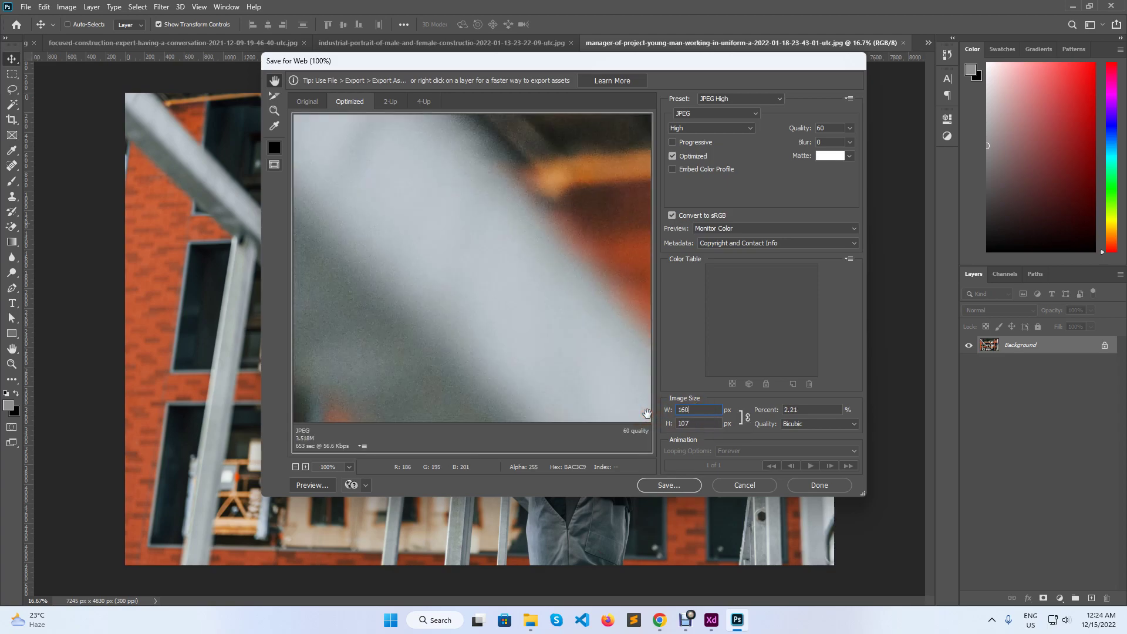
{"action": "key", "text": "Return"}
{"action": "left_click", "coordinate": [695, 490]}
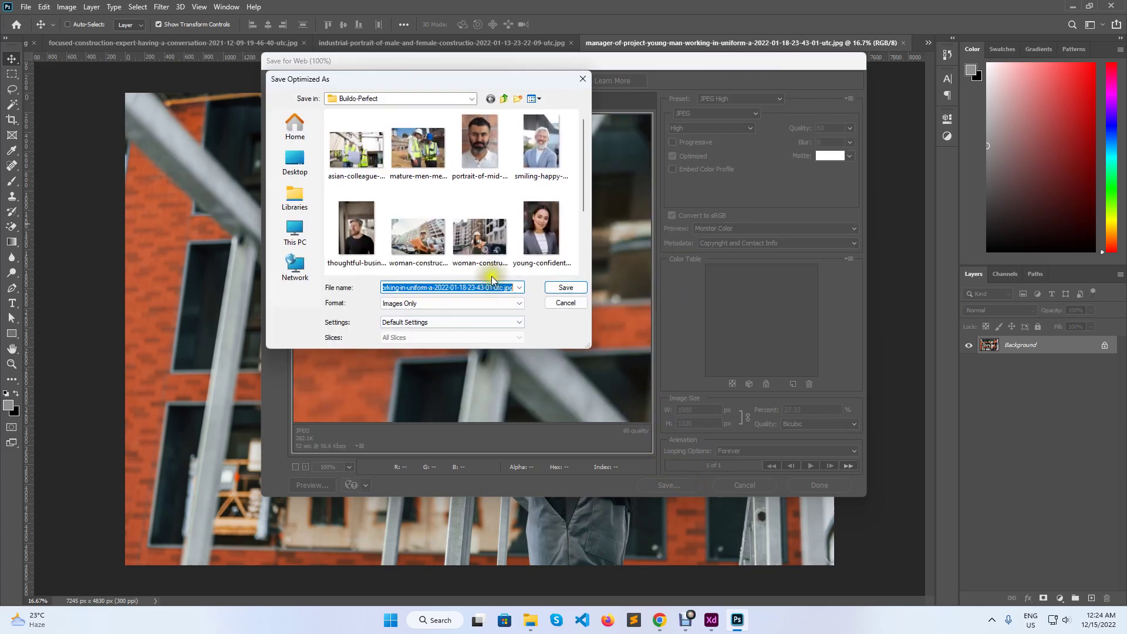
{"action": "left_click", "coordinate": [567, 287]}
{"action": "left_click", "coordinate": [904, 42]}
{"action": "left_click", "coordinate": [572, 228]}
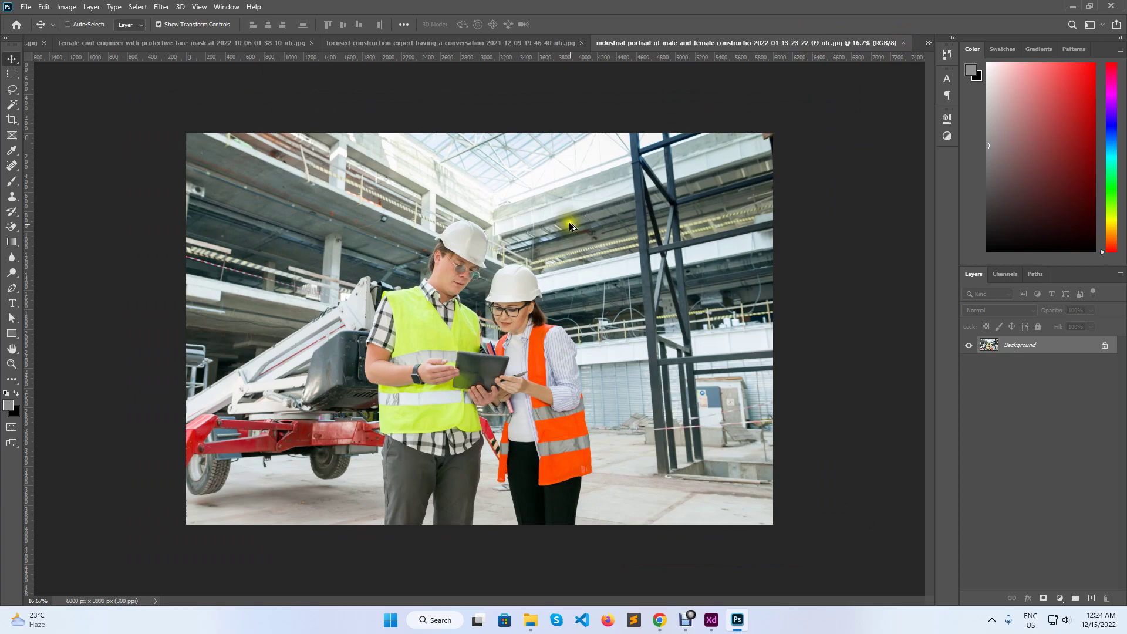
- Export the industrial-portrait-of-male-and-female photo for web at 1920 px width into Buildo-Perfect and close the original without saving changes
{"action": "key", "text": "ctrl+alt+shift+s"}
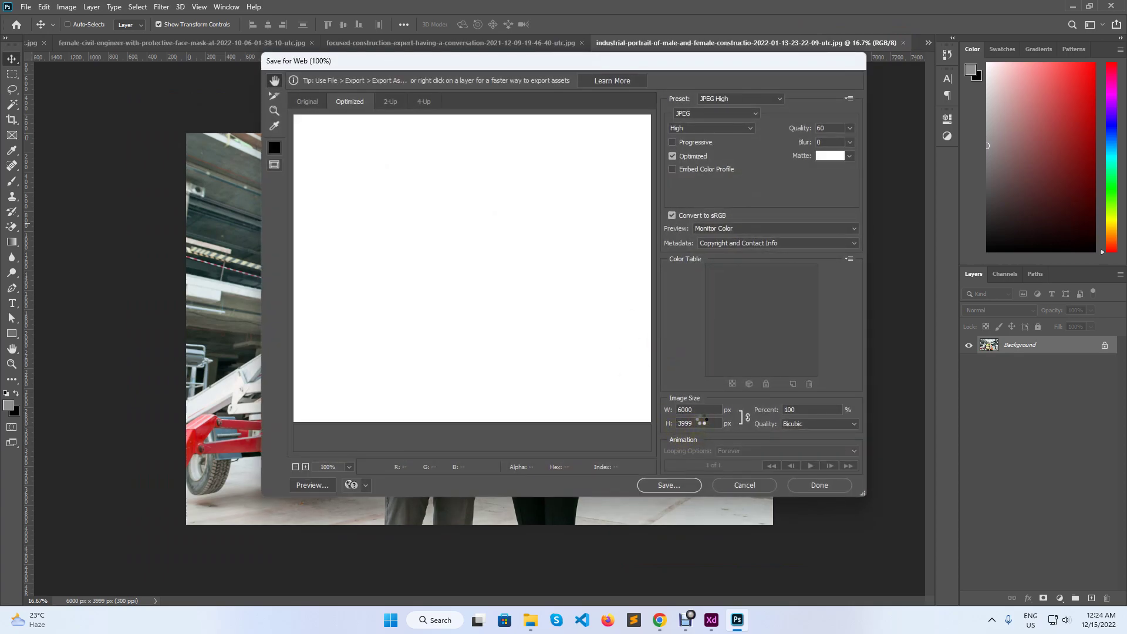
{"action": "left_click_drag", "start_coordinate": [701, 410], "coordinate": [655, 413]}
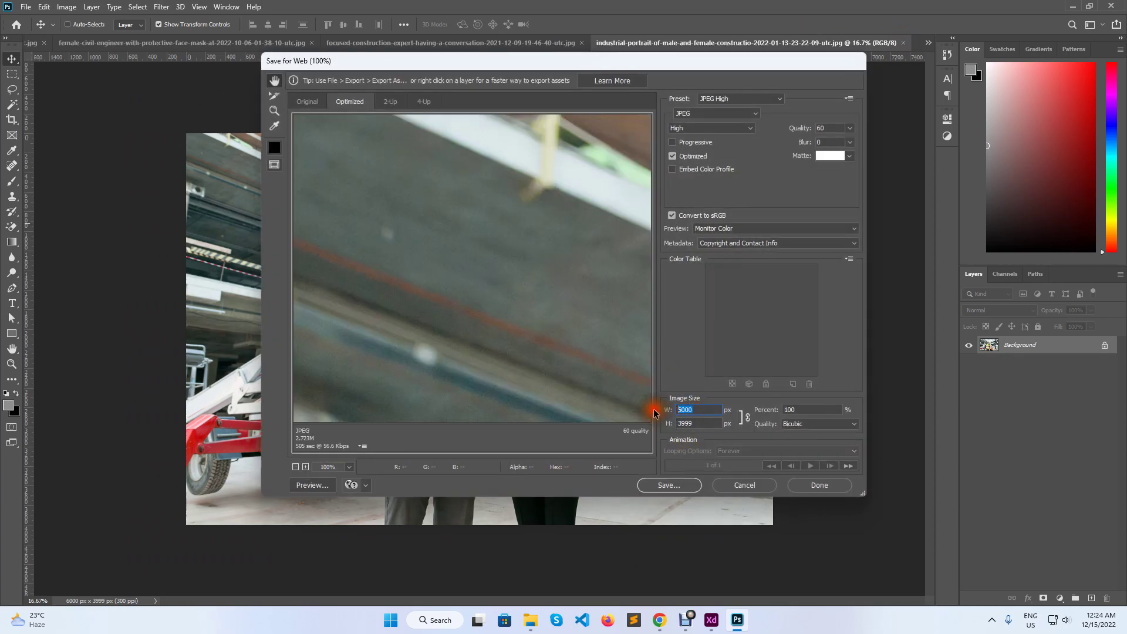
{"action": "left_click", "coordinate": [674, 486]}
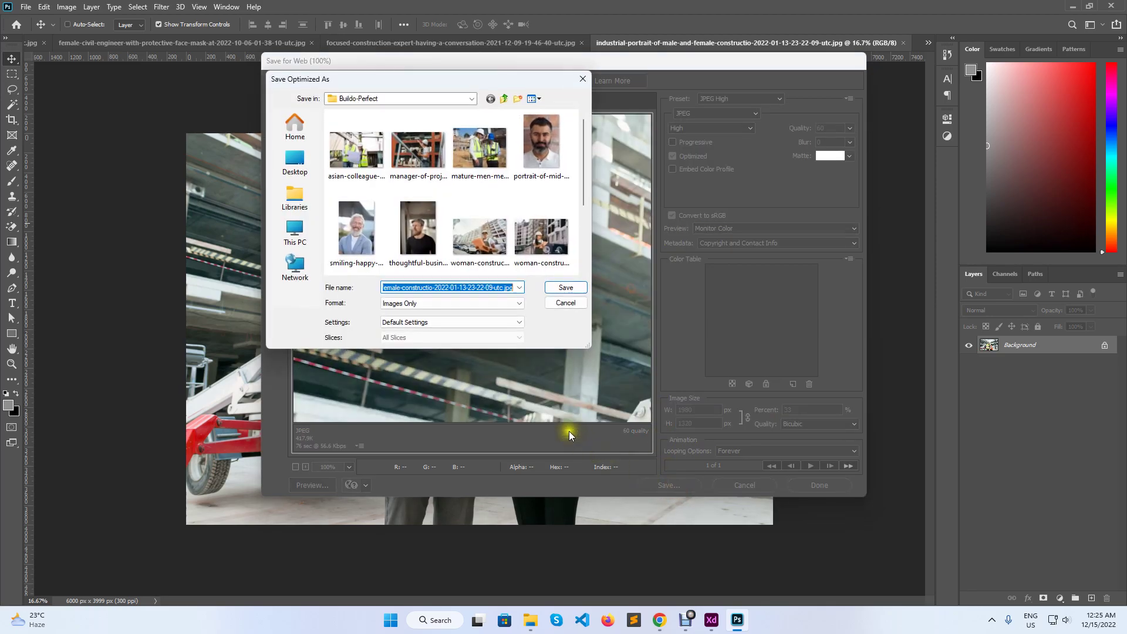
{"action": "left_click", "coordinate": [567, 287]}
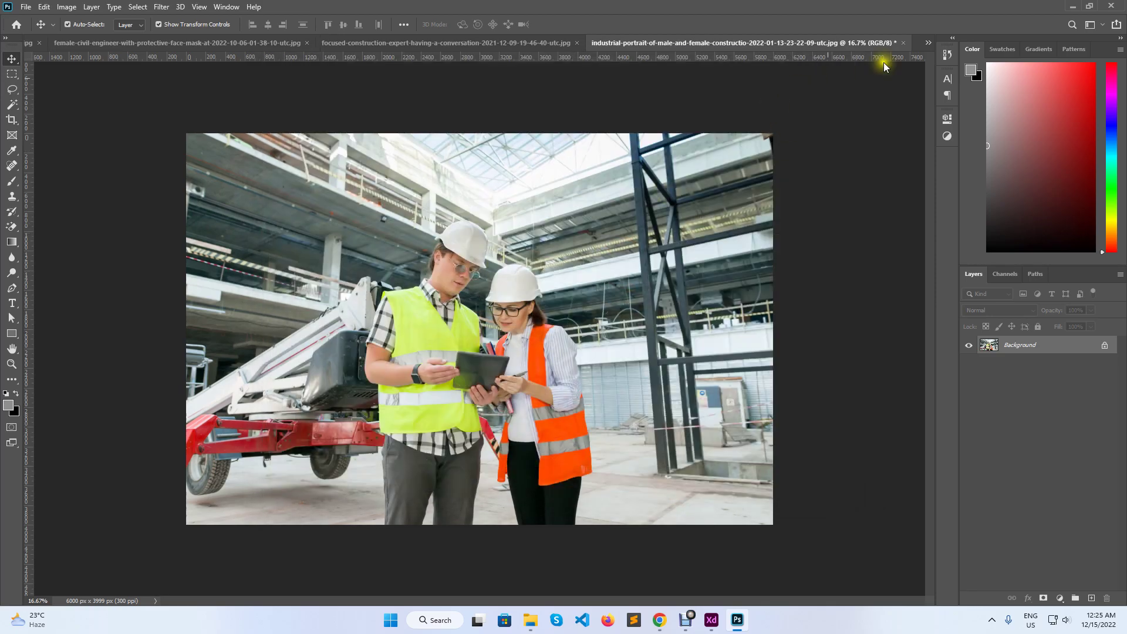
{"action": "left_click", "coordinate": [900, 43]}
{"action": "left_click", "coordinate": [561, 230]}
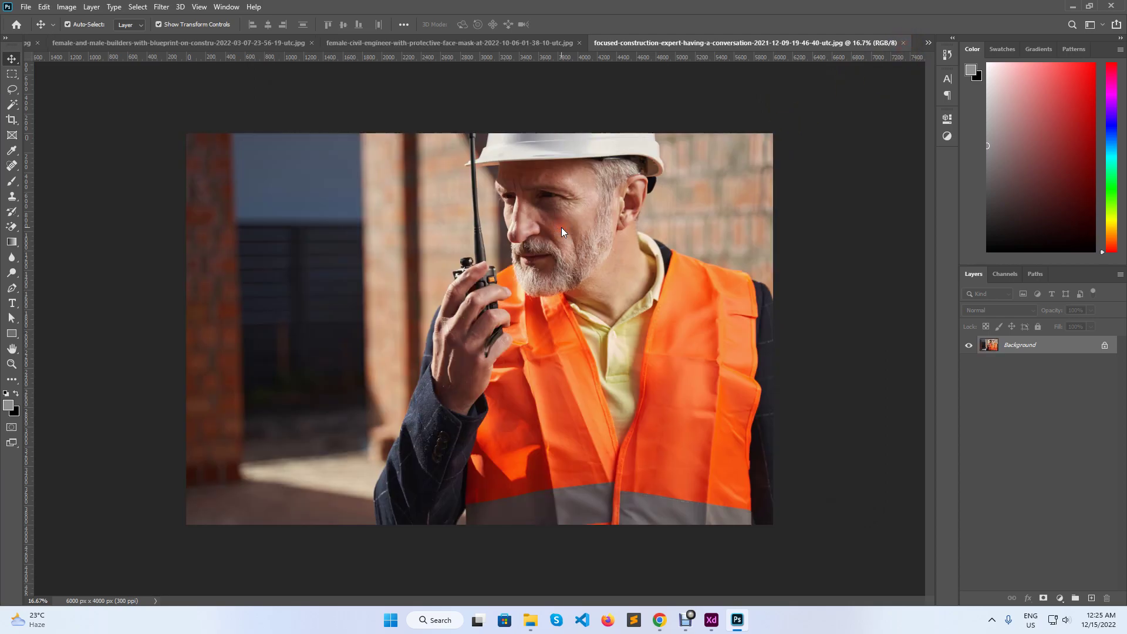
- Export the focused-construction-expert photo for web at 1920 px width into Buildo-Perfect and close the original without saving changes
{"action": "key", "text": "ctrl+alt+shift+s"}
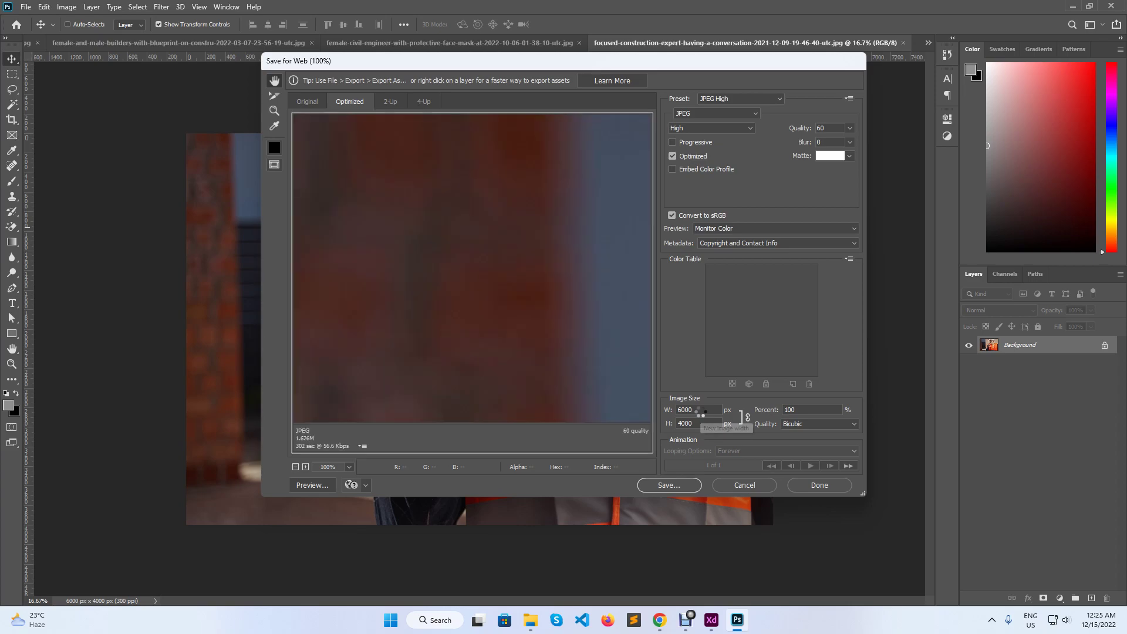
{"action": "double_click", "coordinate": [687, 410]}
{"action": "left_click", "coordinate": [688, 485]}
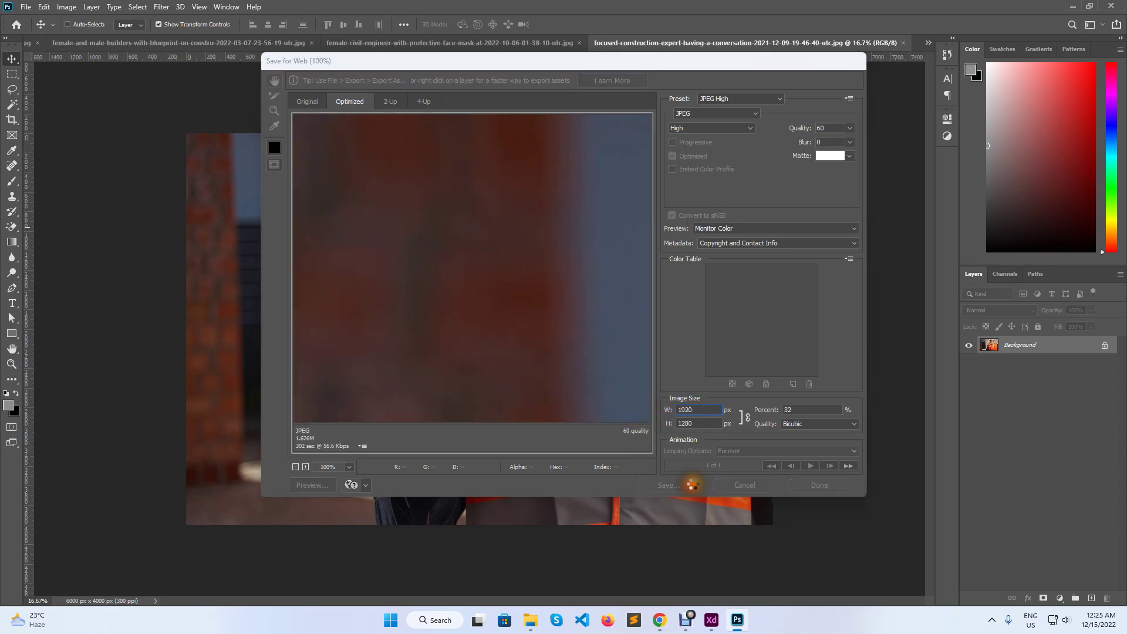
{"action": "left_click", "coordinate": [566, 287]}
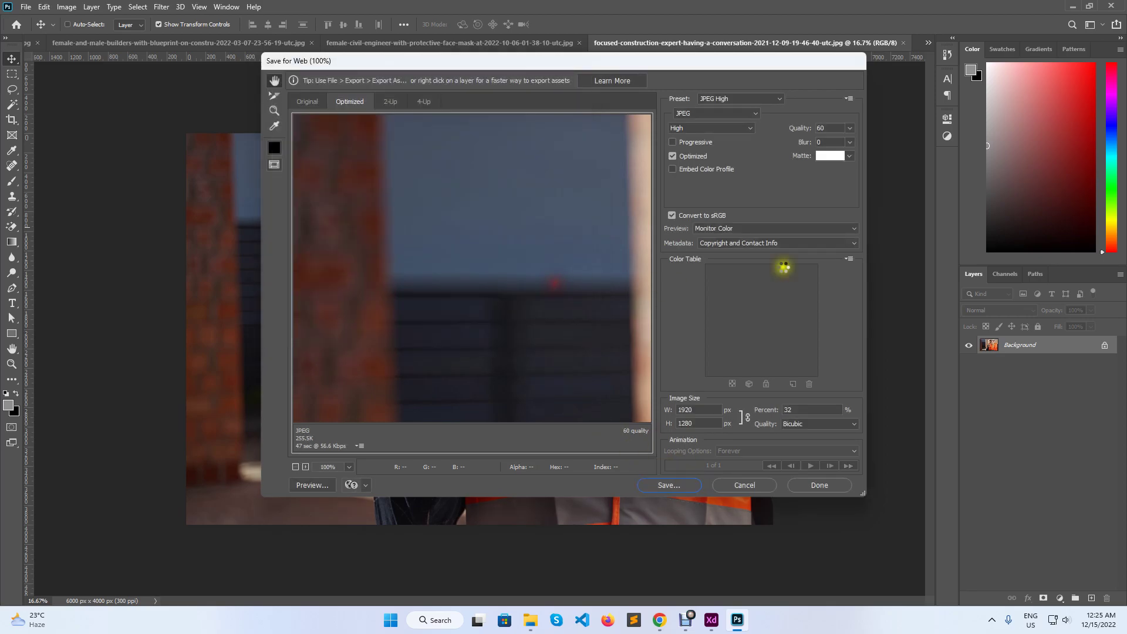
{"action": "left_click", "coordinate": [903, 43]}
{"action": "left_click", "coordinate": [562, 226]}
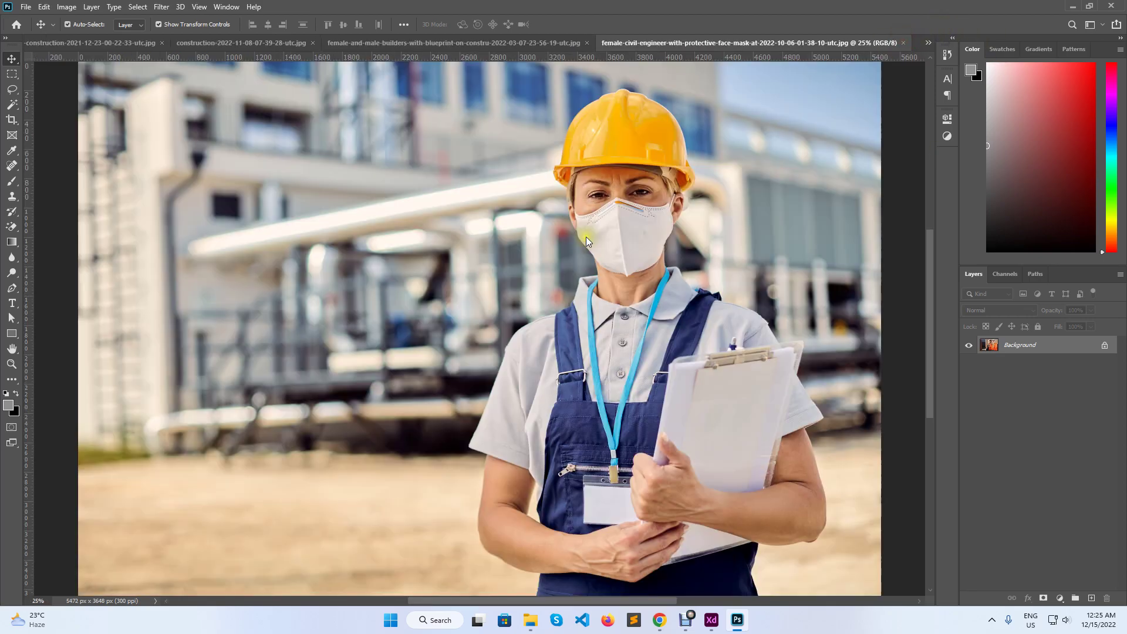
- Export the female-civil-engineer-with-protective-face-mask photo for web at 1920 px width into Buildo-Perfect and close the original without saving changes
{"action": "key", "text": "ctrl+alt+shift+s"}
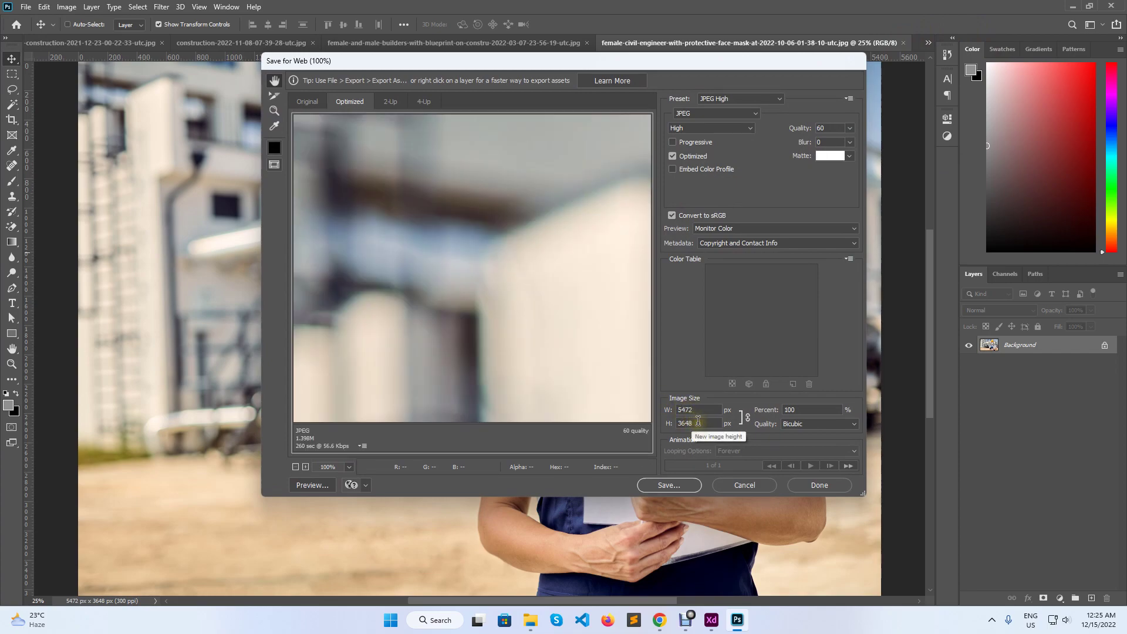
{"action": "left_click", "coordinate": [706, 413]}
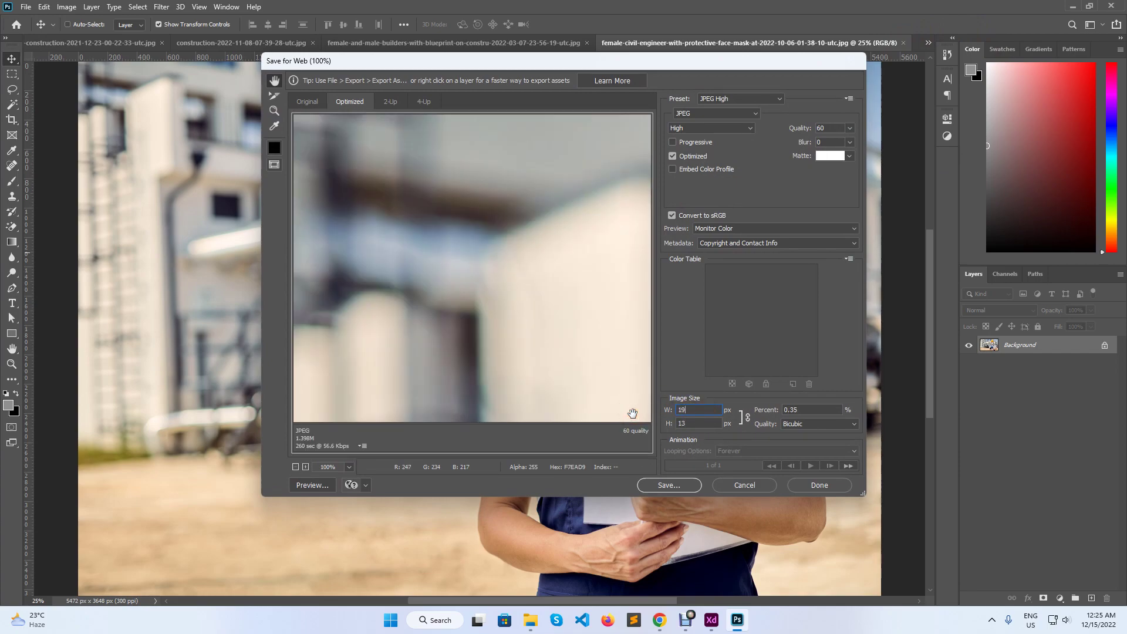
{"action": "left_click", "coordinate": [681, 488]}
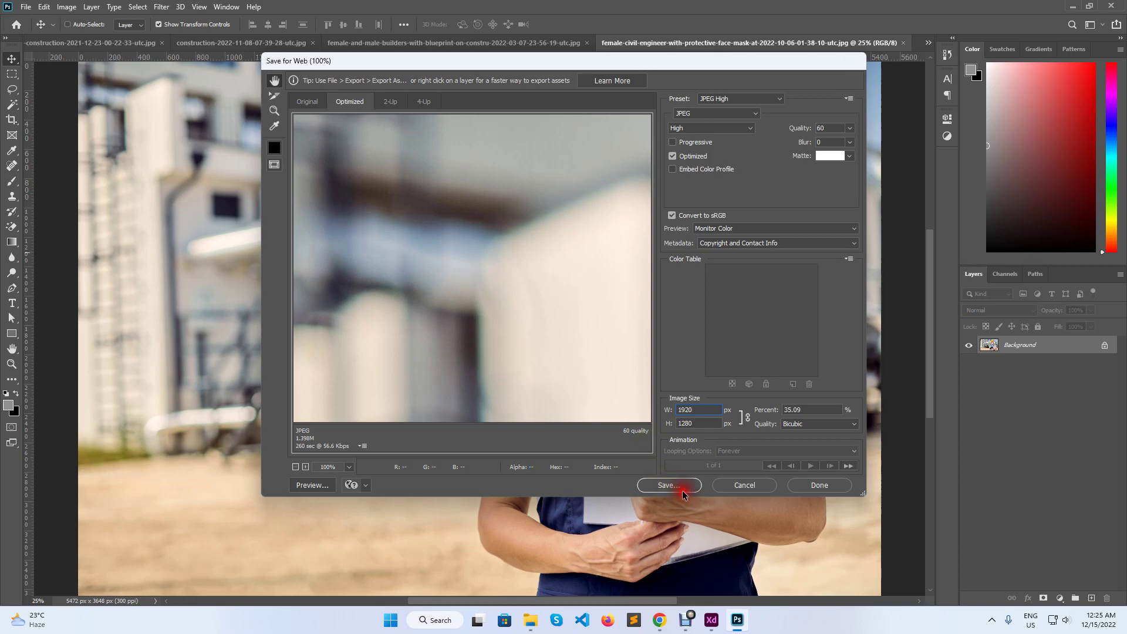
{"action": "left_click", "coordinate": [564, 357]}
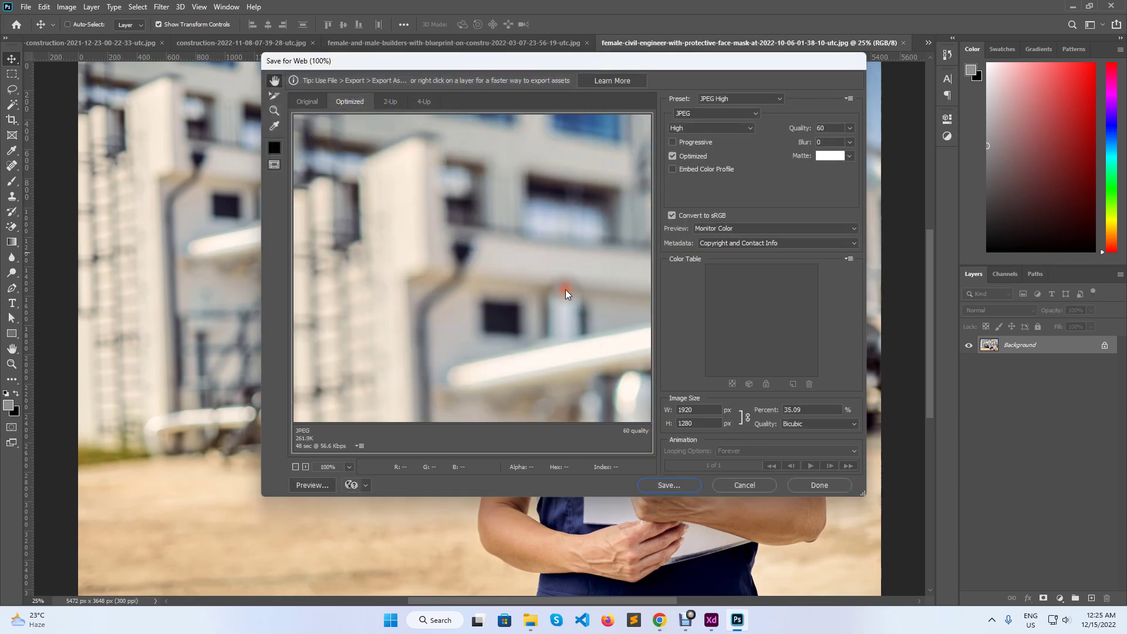
{"action": "left_click", "coordinate": [902, 43]}
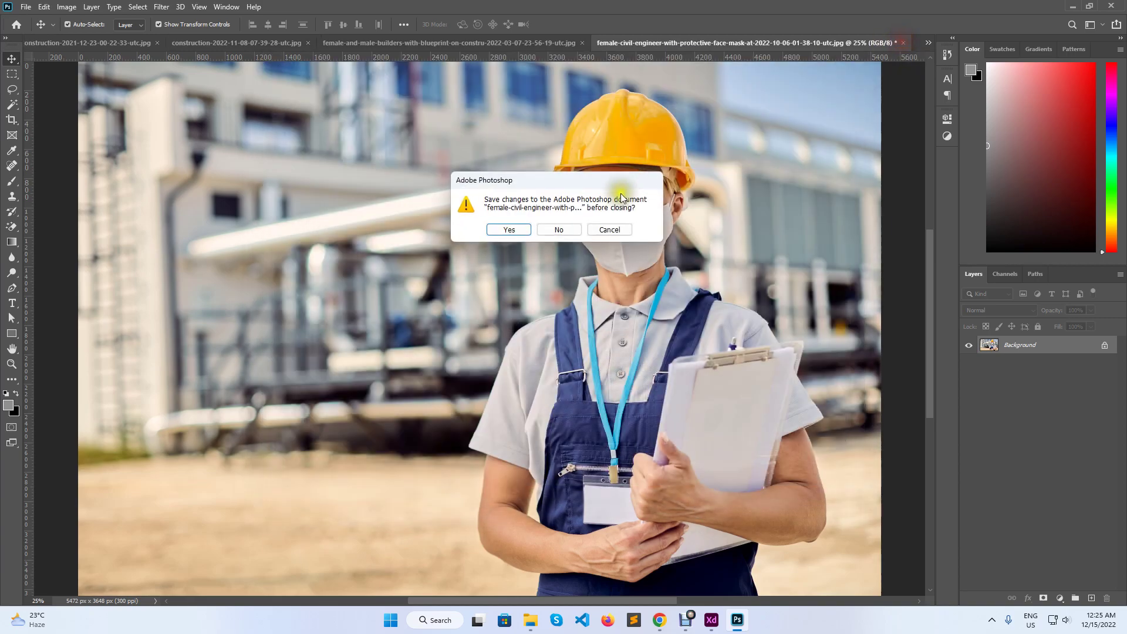
{"action": "left_click", "coordinate": [563, 229]}
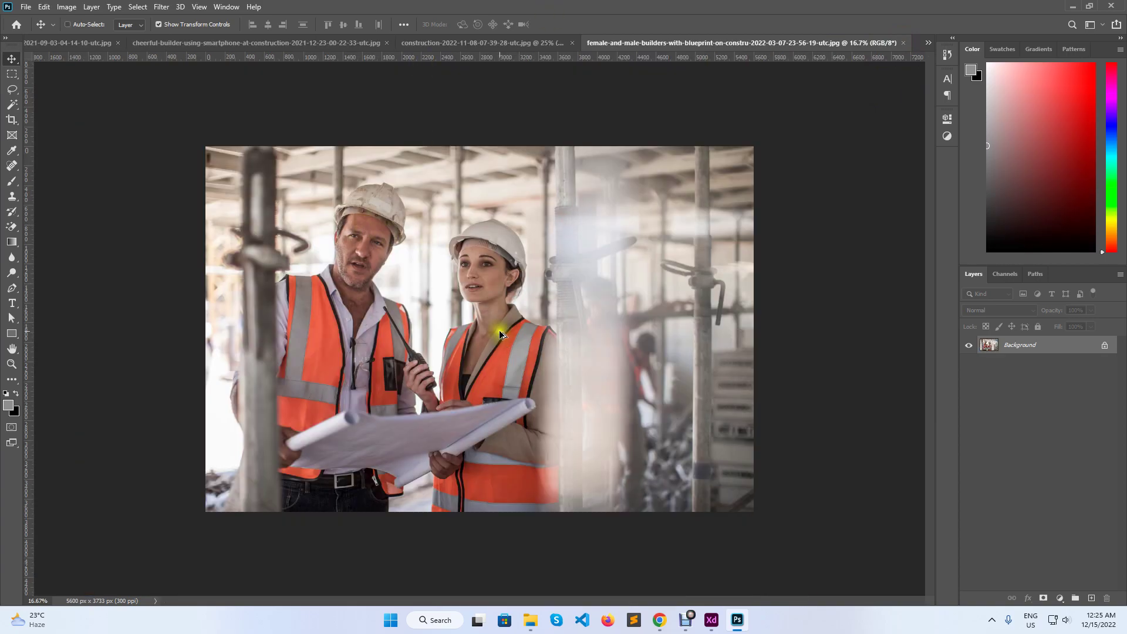
- Export the female-and-male-builders-with-blueprint photo for web at 1920 px width into Buildo-Perfect and close the original without saving changes
{"action": "key", "text": "ctrl+alt+shift+s"}
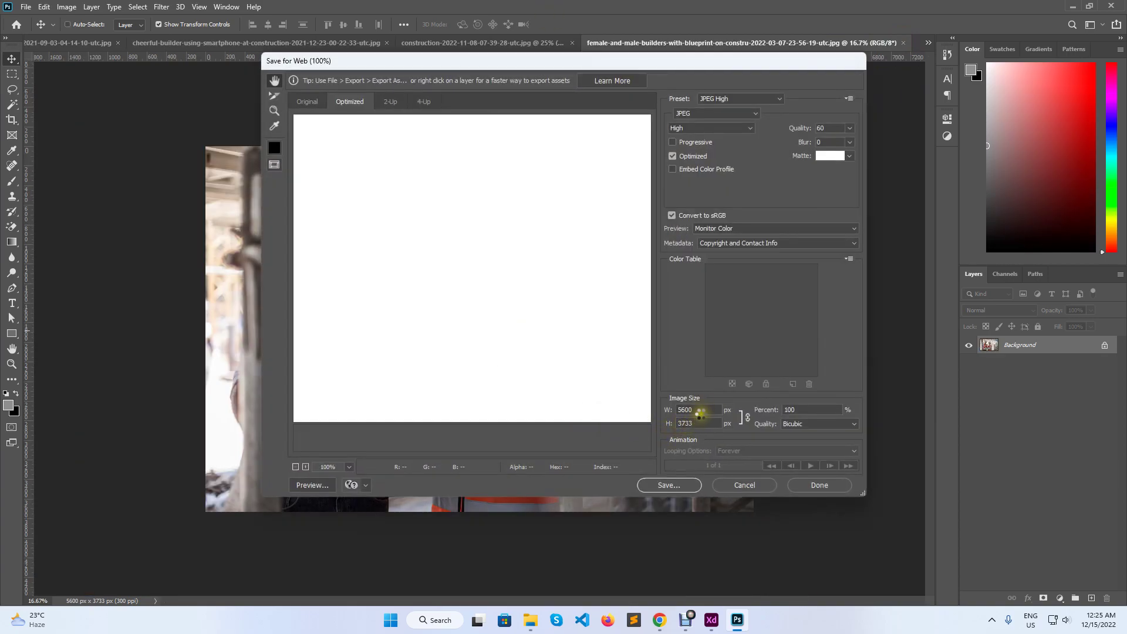
{"action": "left_click", "coordinate": [702, 410]}
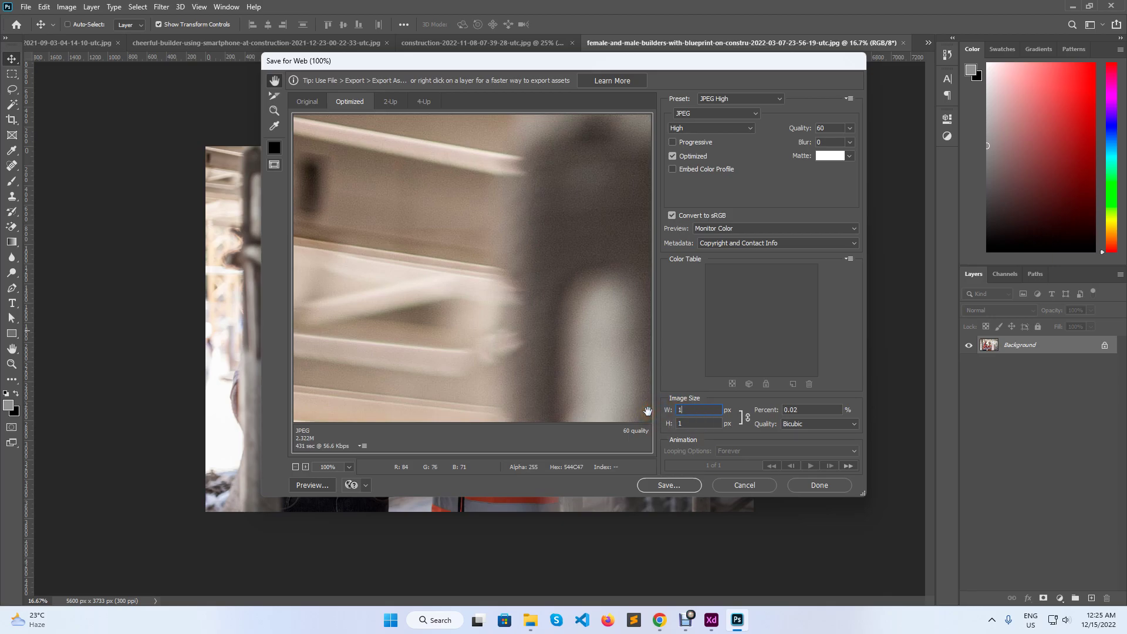
{"action": "type", "text": "1920"}
{"action": "key", "text": "Return"}
{"action": "left_click", "coordinate": [564, 354]}
{"action": "left_click", "coordinate": [903, 43]}
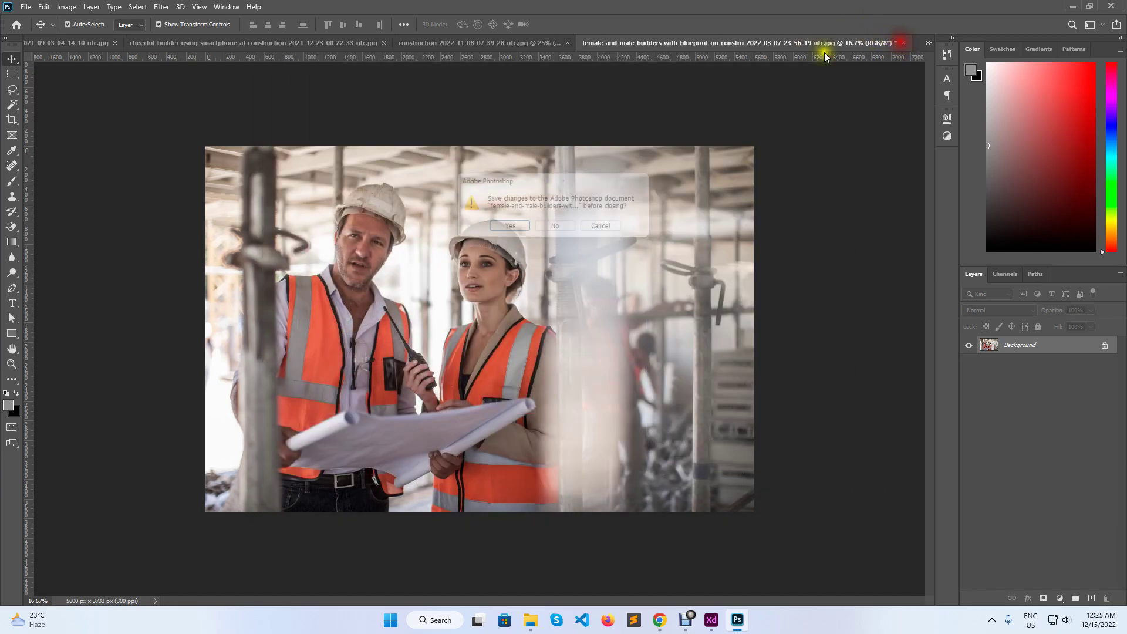
{"action": "left_click", "coordinate": [563, 229]}
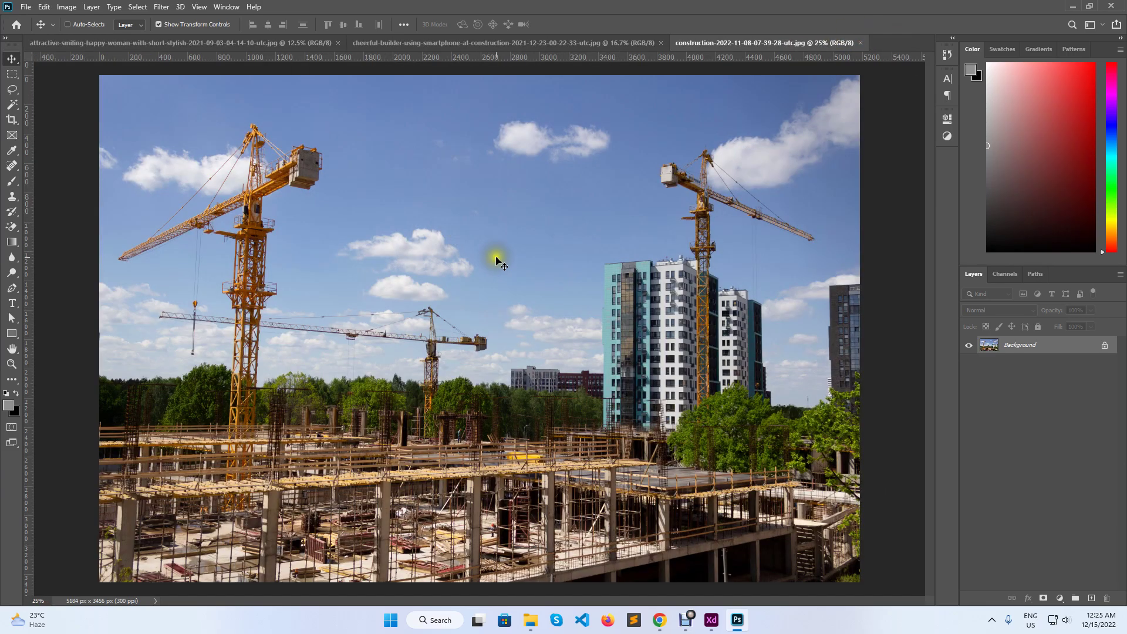
- Export the construction-2022-11-08 crane photo for web at 1920 px width into Buildo-Perfect and close the original without saving changes
{"action": "key", "text": "ctrl+alt+shift+s"}
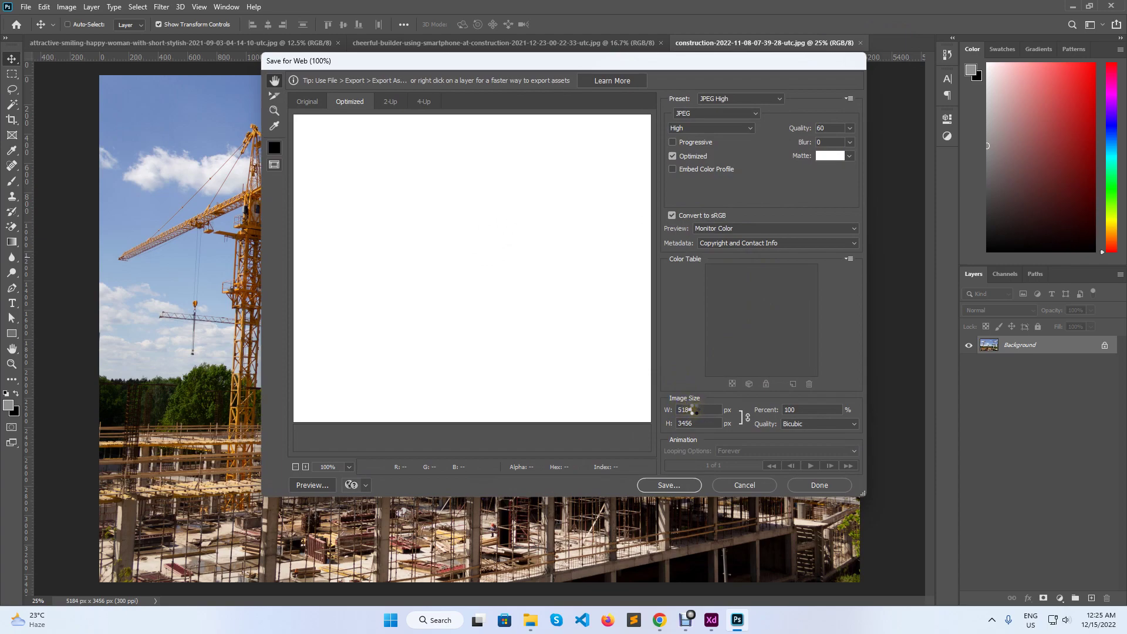
{"action": "double_click", "coordinate": [697, 409]}
{"action": "type", "text": "1920"}
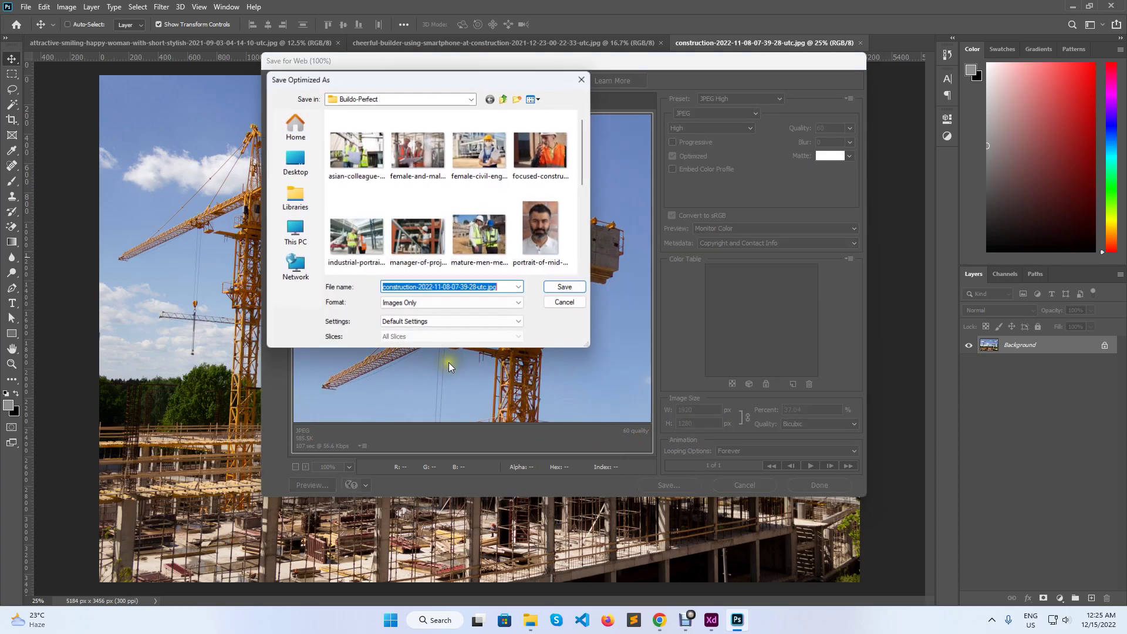
{"action": "left_click", "coordinate": [563, 357]}
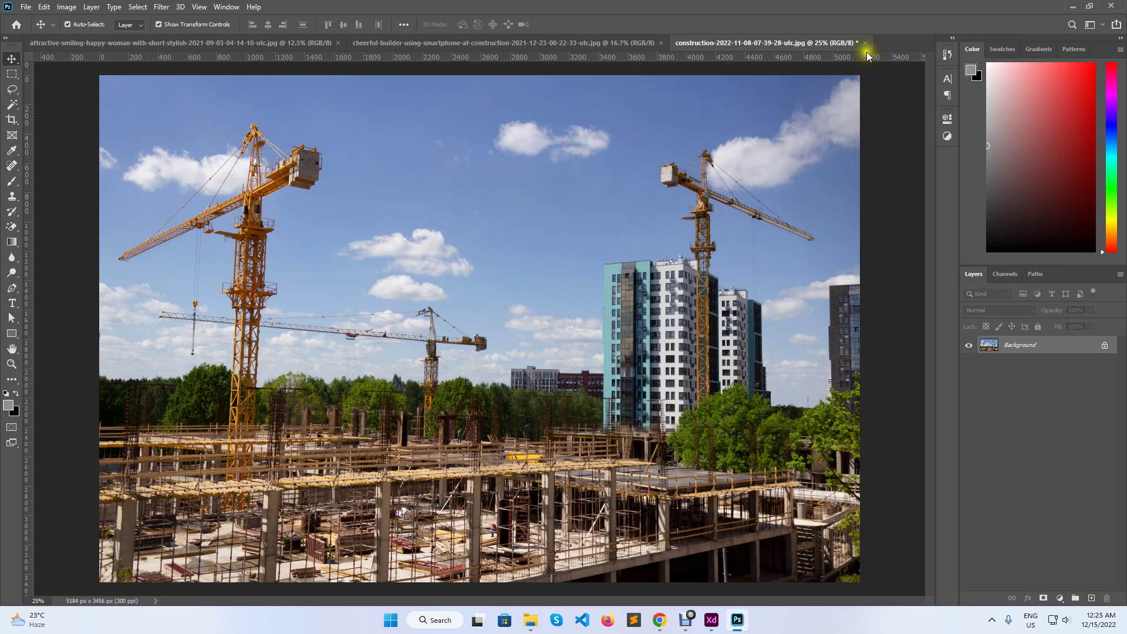
{"action": "left_click", "coordinate": [865, 42]}
{"action": "left_click", "coordinate": [556, 228]}
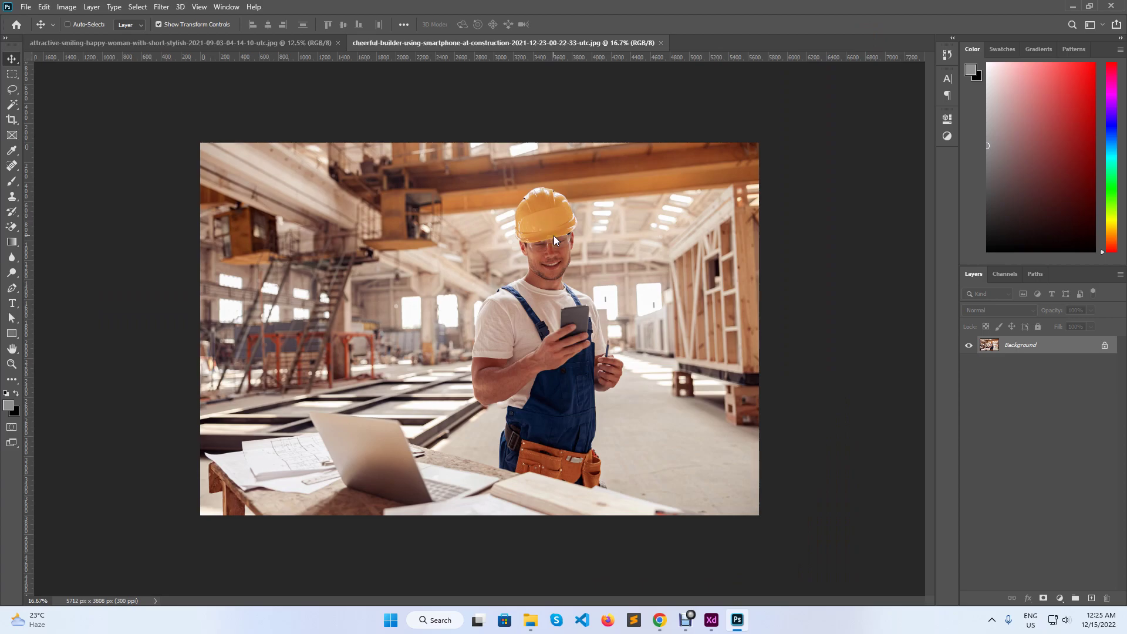
- Export the cheerful-builder-using-smartphone photo for web at 1920 px width into Buildo-Perfect and close the original without saving changes
{"action": "key", "text": "ctrl+alt+shift+s"}
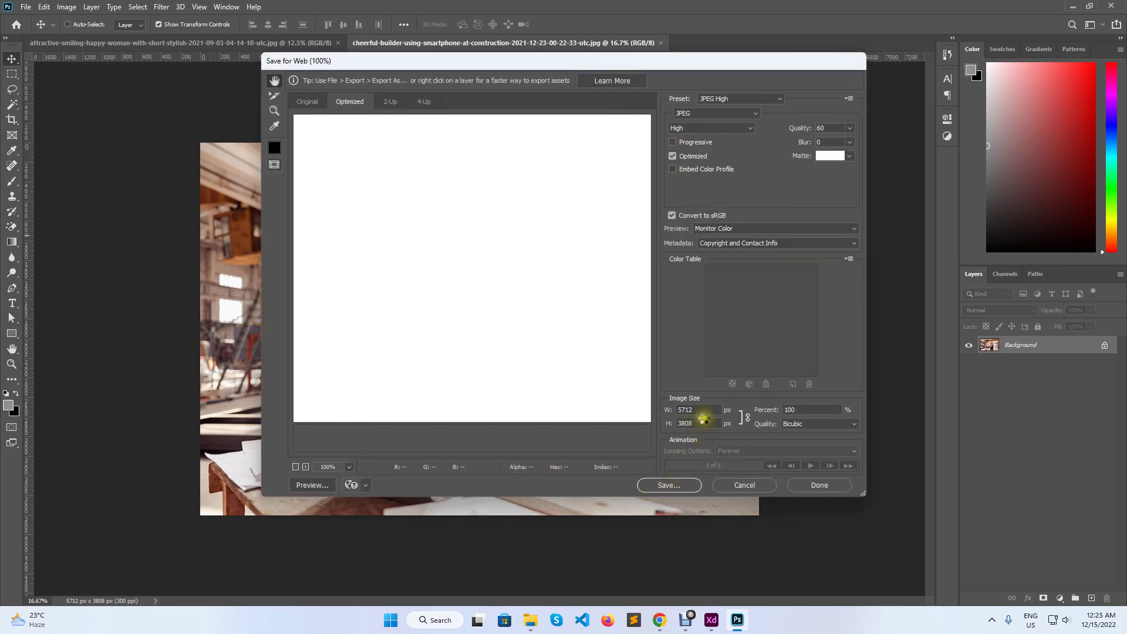
{"action": "double_click", "coordinate": [703, 411]}
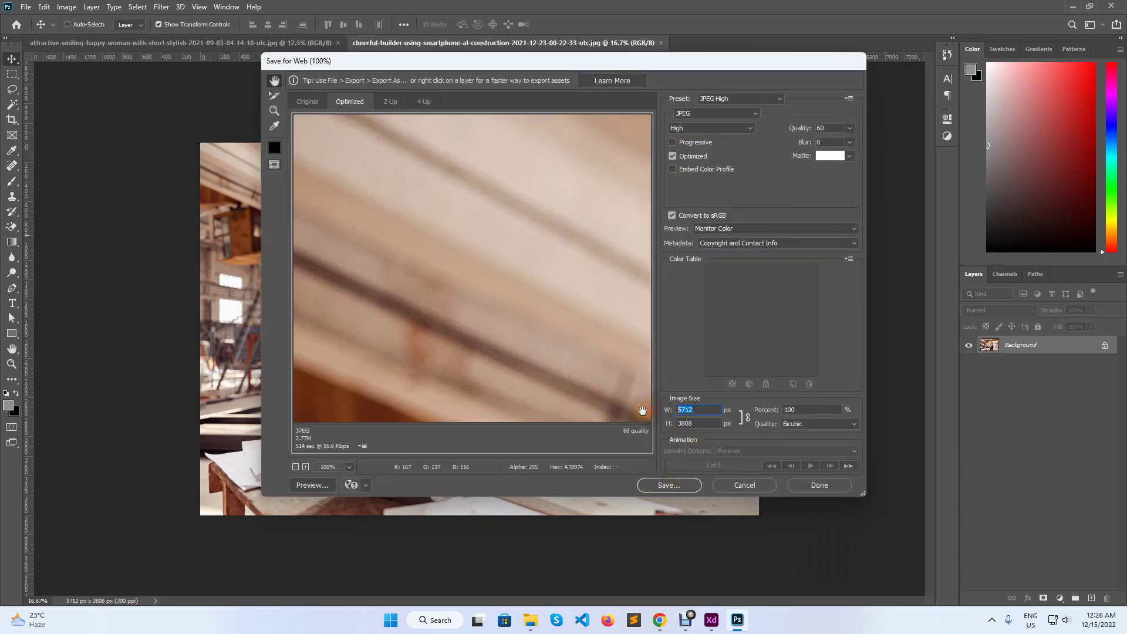
{"action": "left_click", "coordinate": [666, 484]}
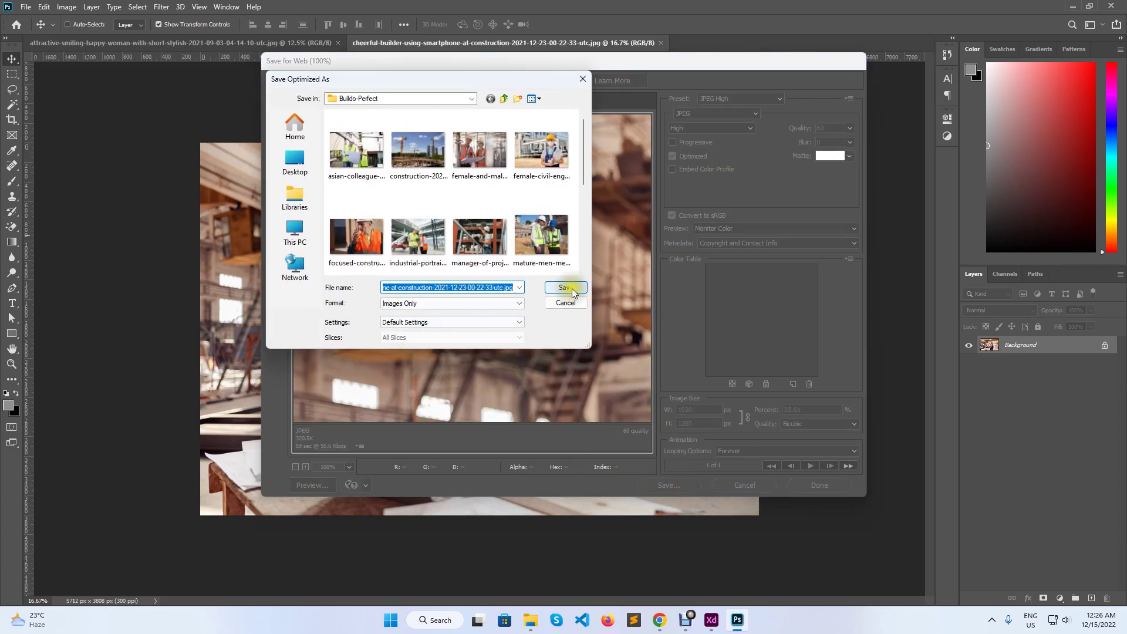
{"action": "left_click", "coordinate": [571, 288]}
{"action": "left_click", "coordinate": [665, 42]}
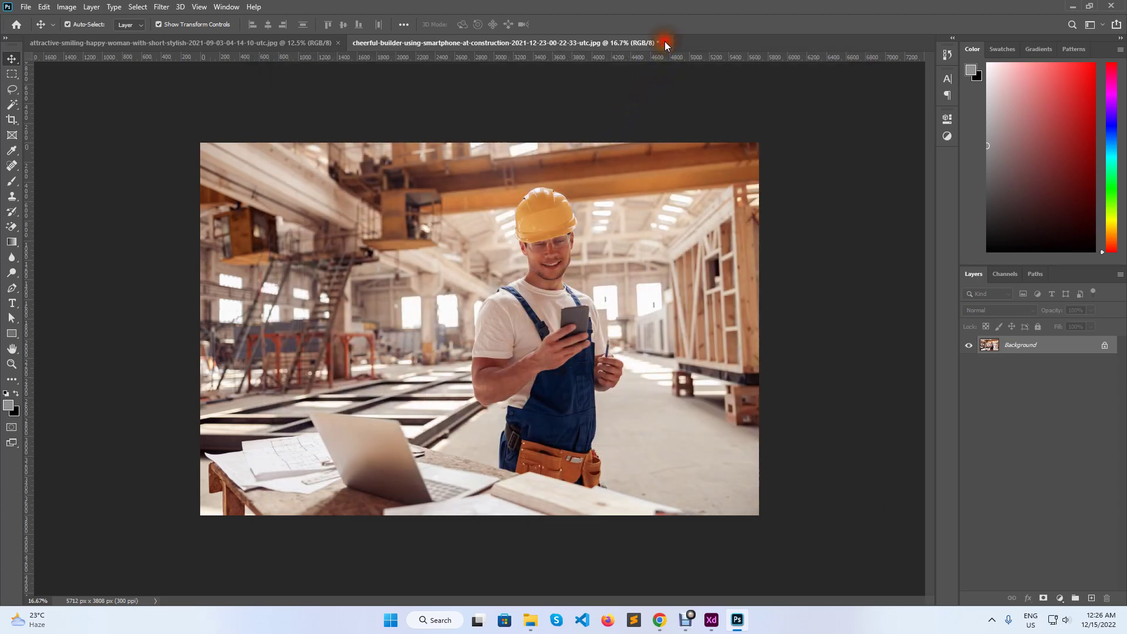
{"action": "left_click", "coordinate": [552, 230]}
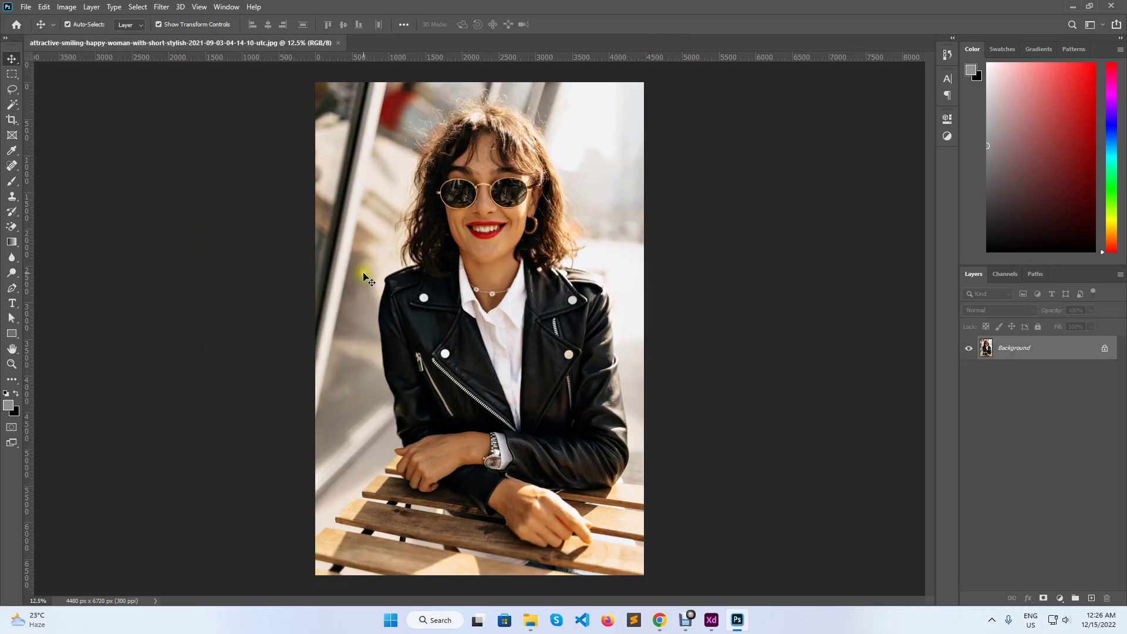
- Export the attractive-smiling-happy-woman photo for web at 1920 px height into Buildo-Perfect and quit Photoshop without saving changes to the original
{"action": "key", "text": "ctrl+alt+shift+s"}
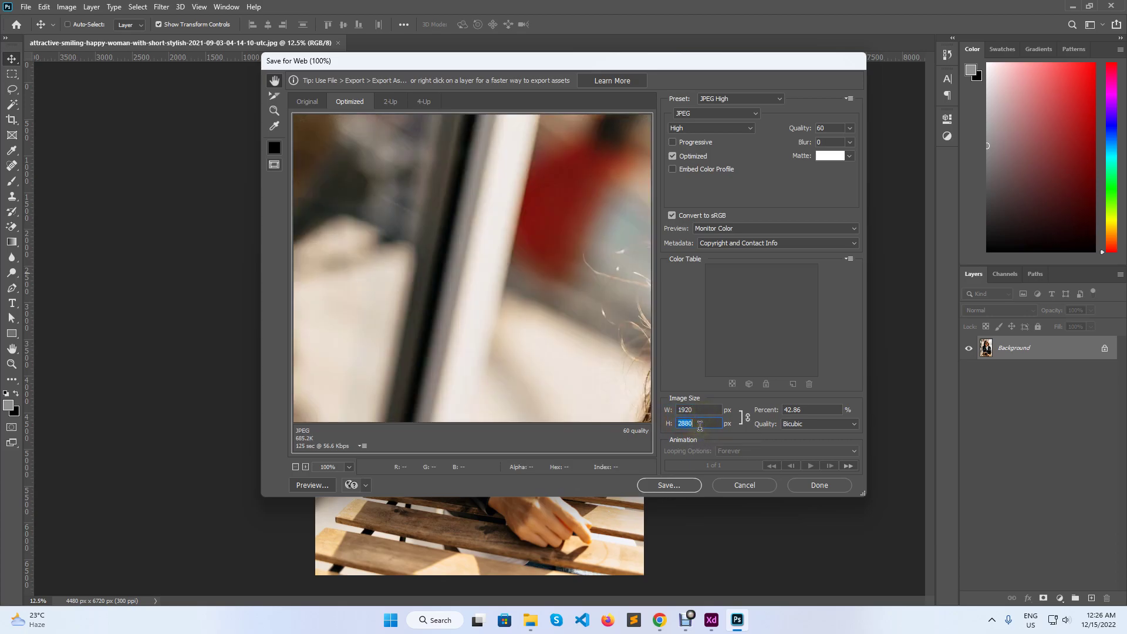
{"action": "type", "text": "1920"}
{"action": "left_click", "coordinate": [693, 491]}
{"action": "left_click", "coordinate": [558, 356]}
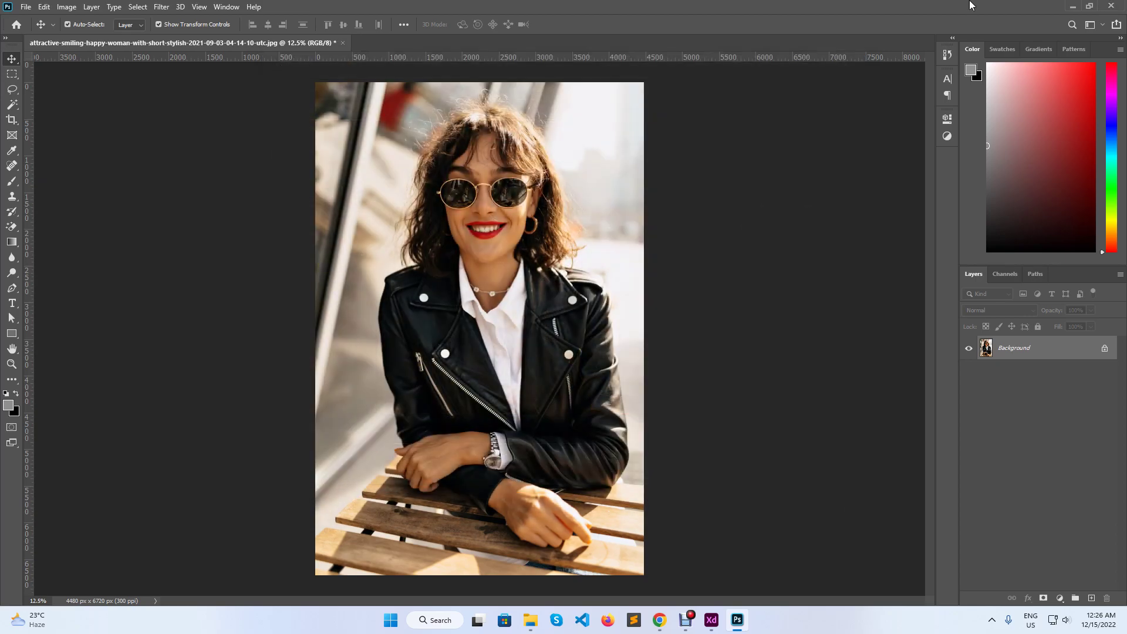
{"action": "left_click", "coordinate": [1111, 5]}
{"action": "left_click", "coordinate": [560, 228]}
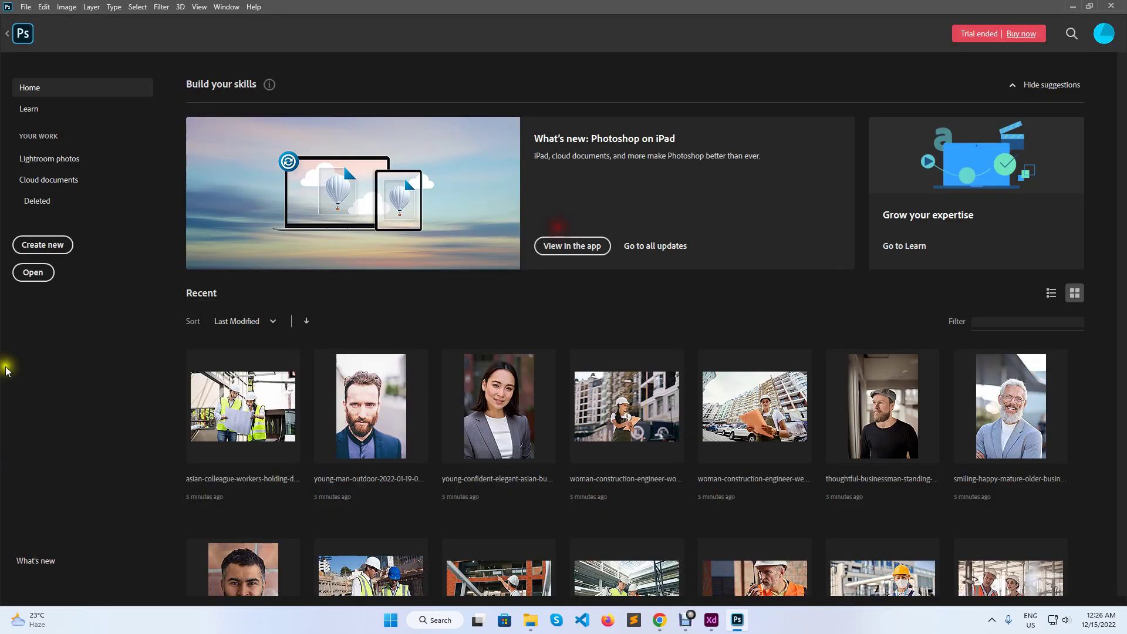
- Open the properties of the original Buildo folder on the desktop and check its total size
{"action": "left_click", "coordinate": [374, 227]}
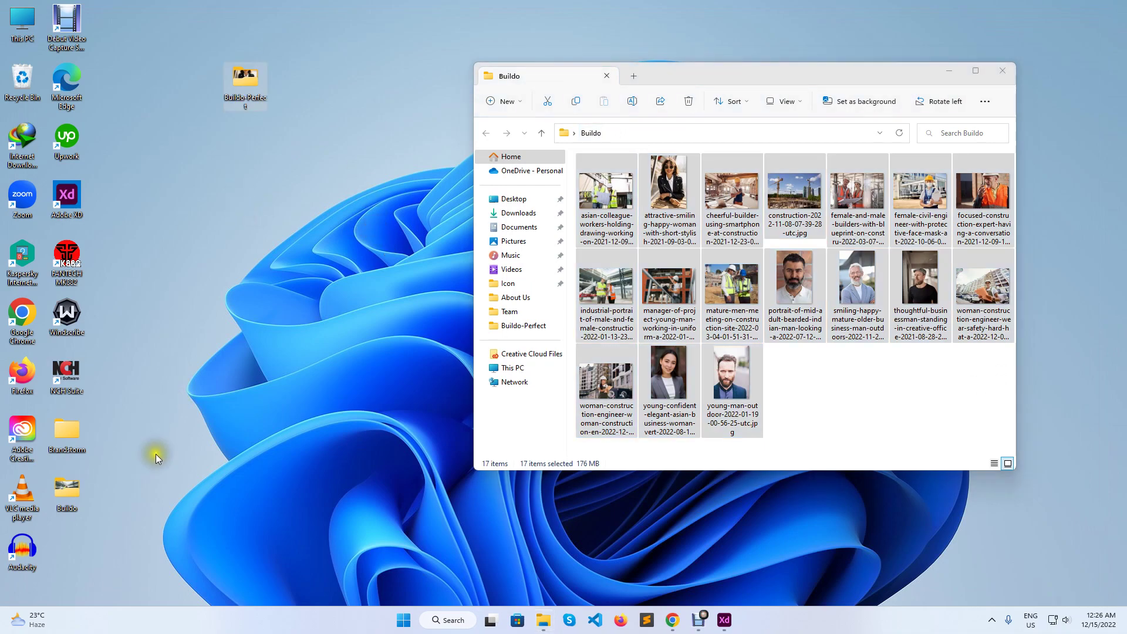
{"action": "right_click", "coordinate": [71, 496]}
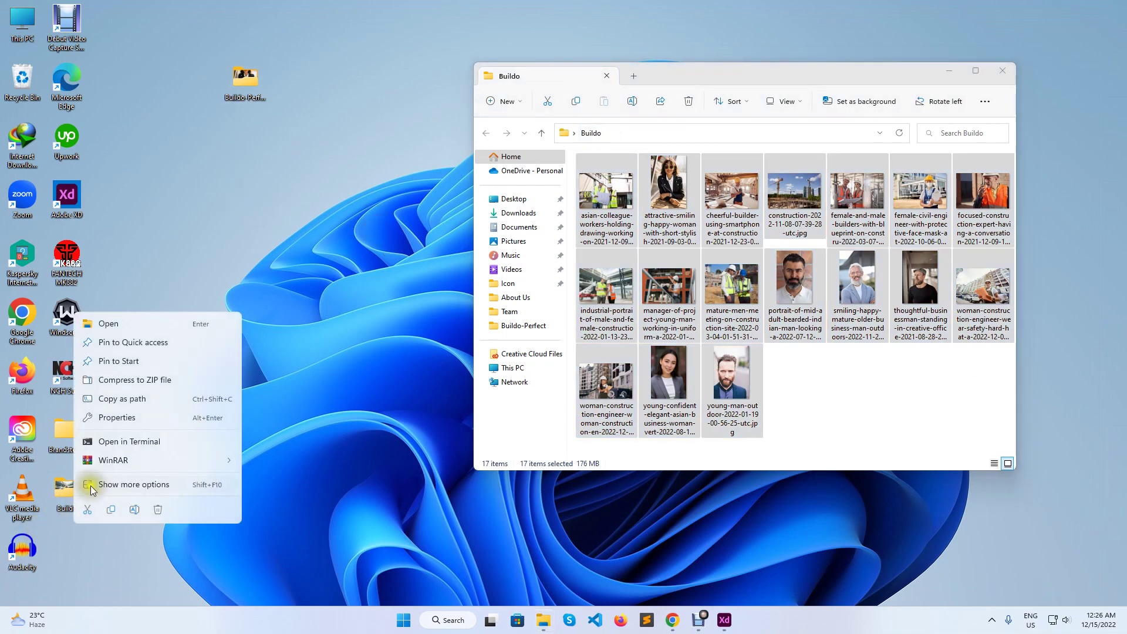
{"action": "left_click", "coordinate": [130, 418]}
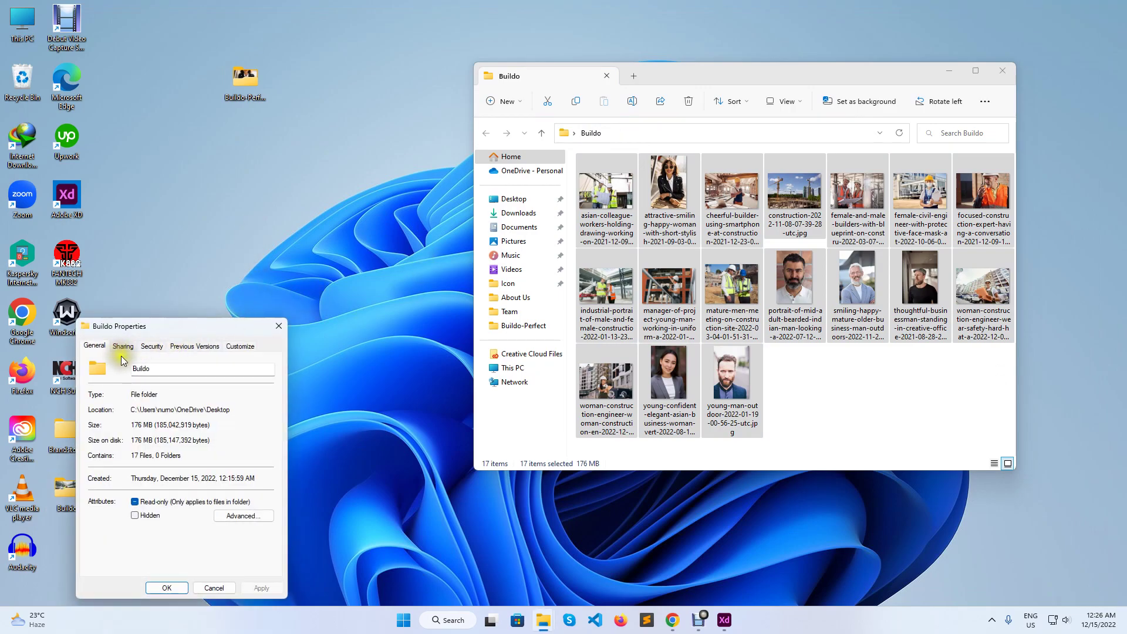
{"action": "left_click", "coordinate": [154, 418]}
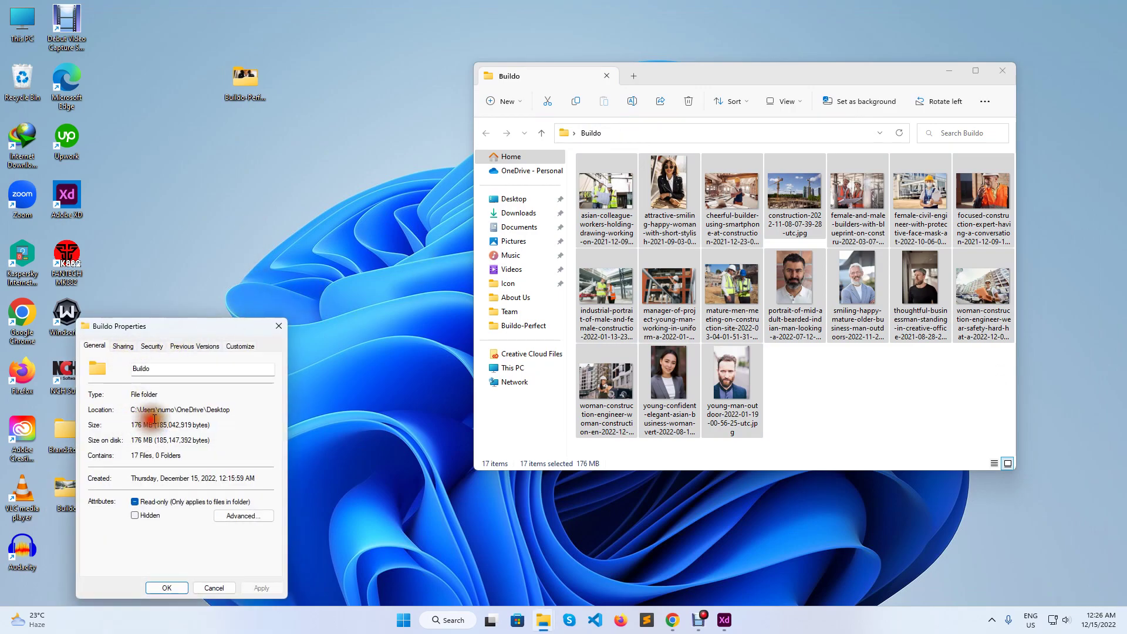
- Check the total size of the Buildo-Perfect folder in its properties, and close all open folder and properties windows
{"action": "left_click", "coordinate": [274, 329]}
{"action": "right_click", "coordinate": [253, 79]}
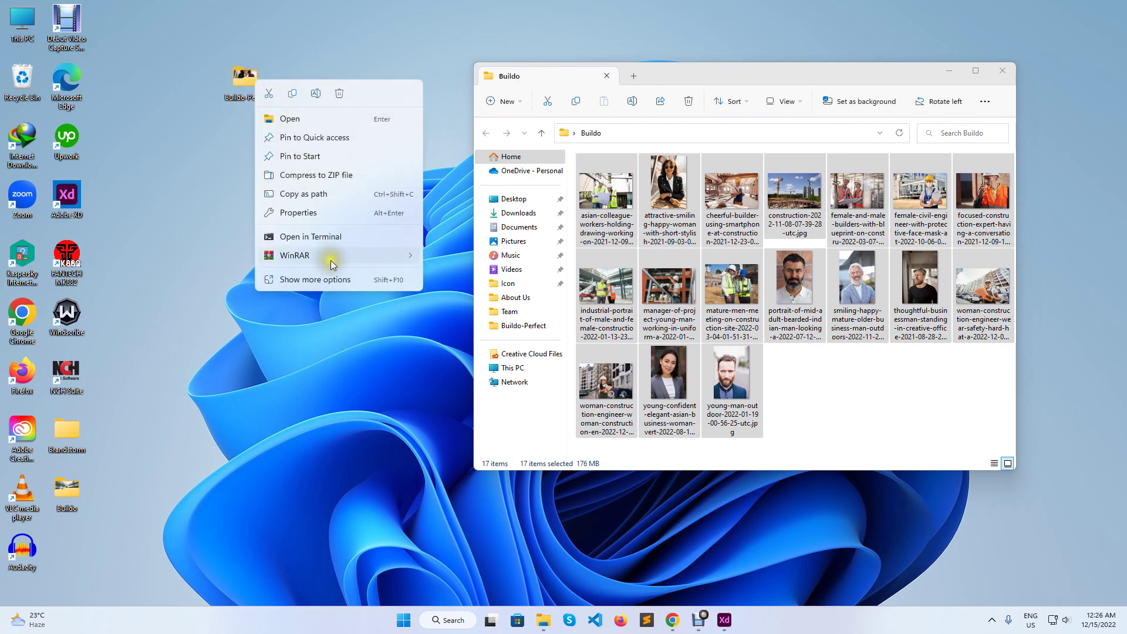
{"action": "left_click", "coordinate": [333, 212]}
{"action": "left_click", "coordinate": [323, 191]}
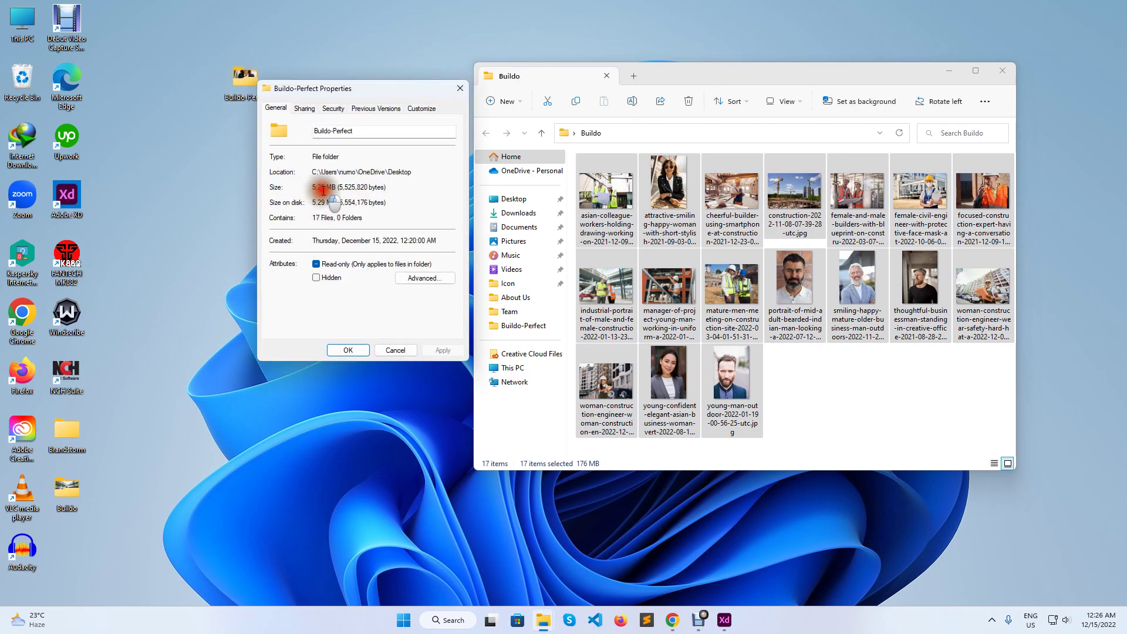
{"action": "left_click", "coordinate": [1000, 68]}
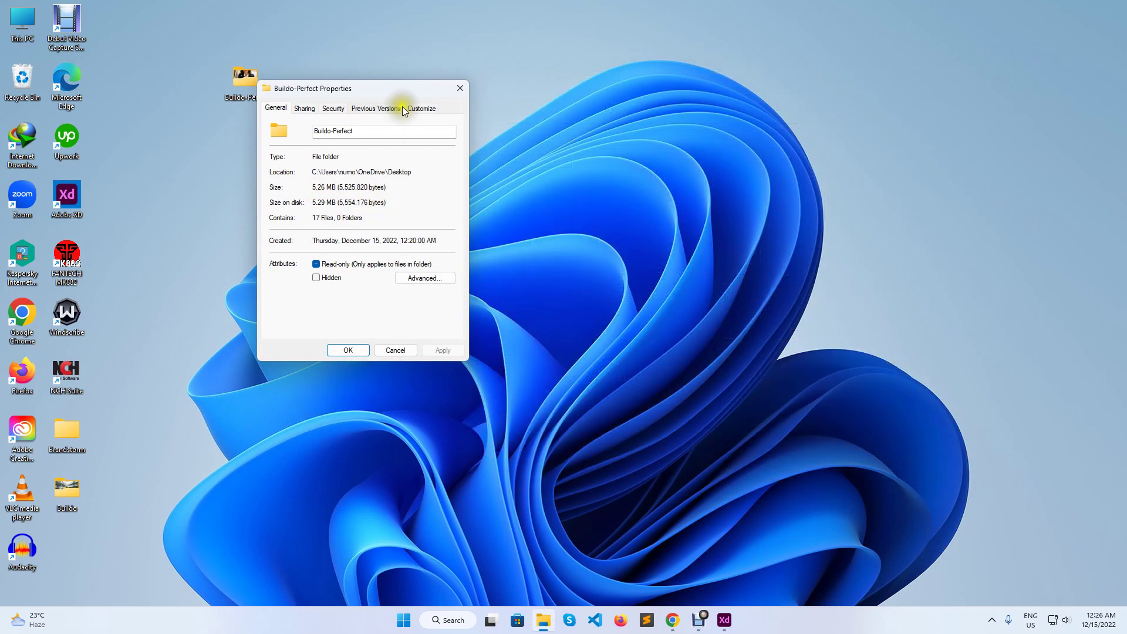
{"action": "left_click", "coordinate": [450, 87]}
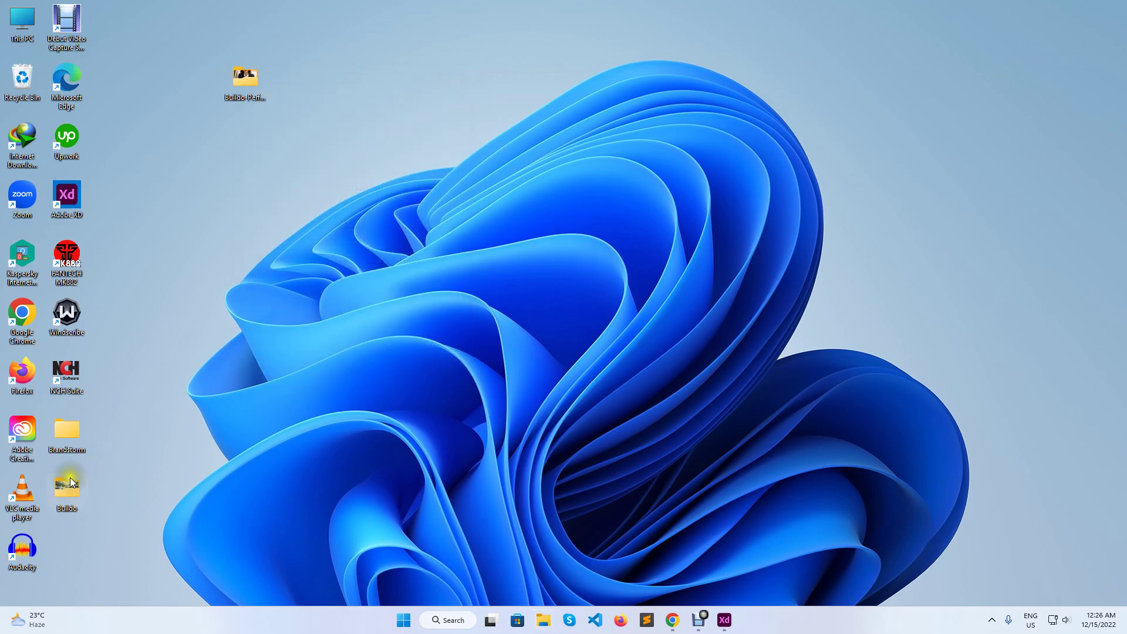
- Switch to the Elementor Header V1 page in Chrome, add an Image widget to the empty lower section and open its image chooser
{"action": "left_click", "coordinate": [674, 621]}
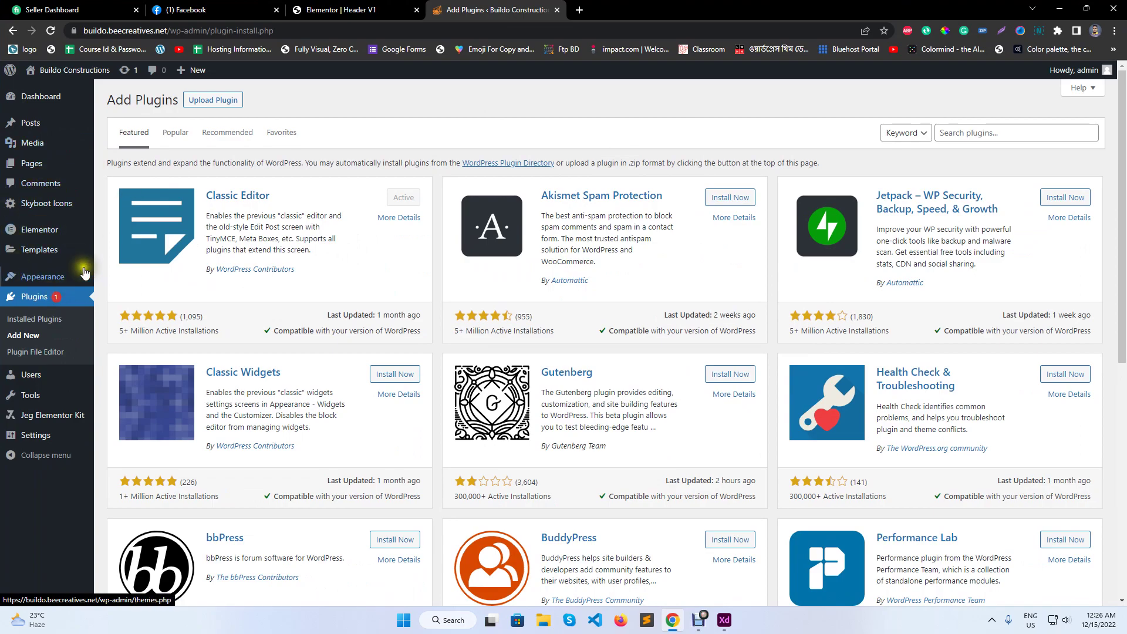
{"action": "left_click", "coordinate": [339, 10]}
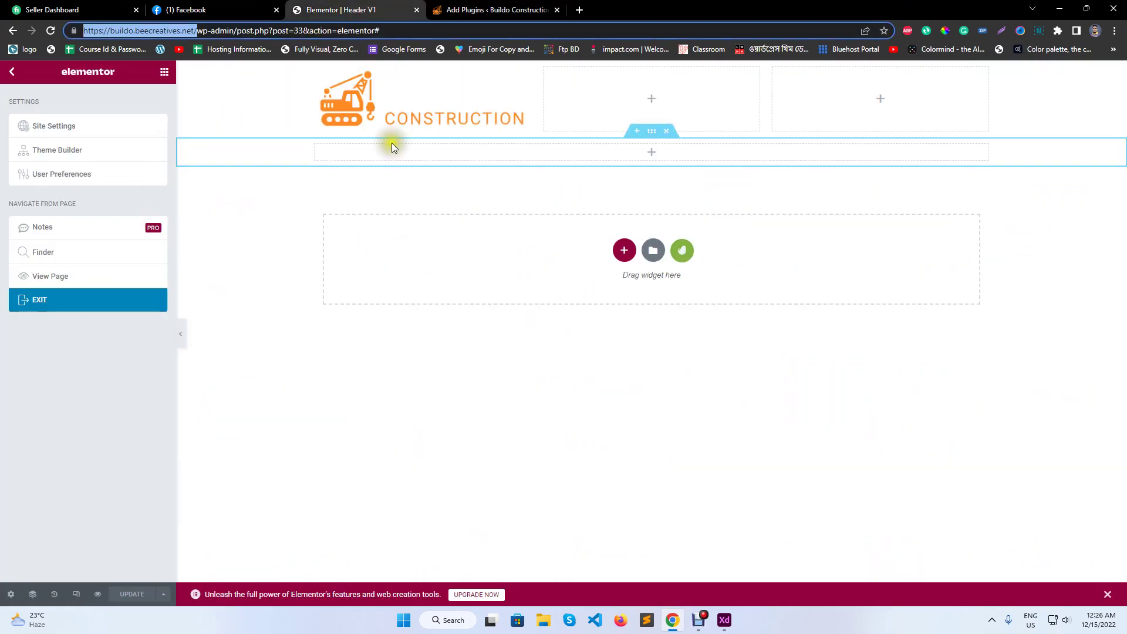
{"action": "left_click", "coordinate": [156, 76]}
{"action": "left_click_drag", "start_coordinate": [45, 267], "coordinate": [463, 154]}
{"action": "left_click", "coordinate": [59, 166]}
- Upload all the images from the Buildo-Perfect folder to the media library
{"action": "left_click", "coordinate": [166, 117]}
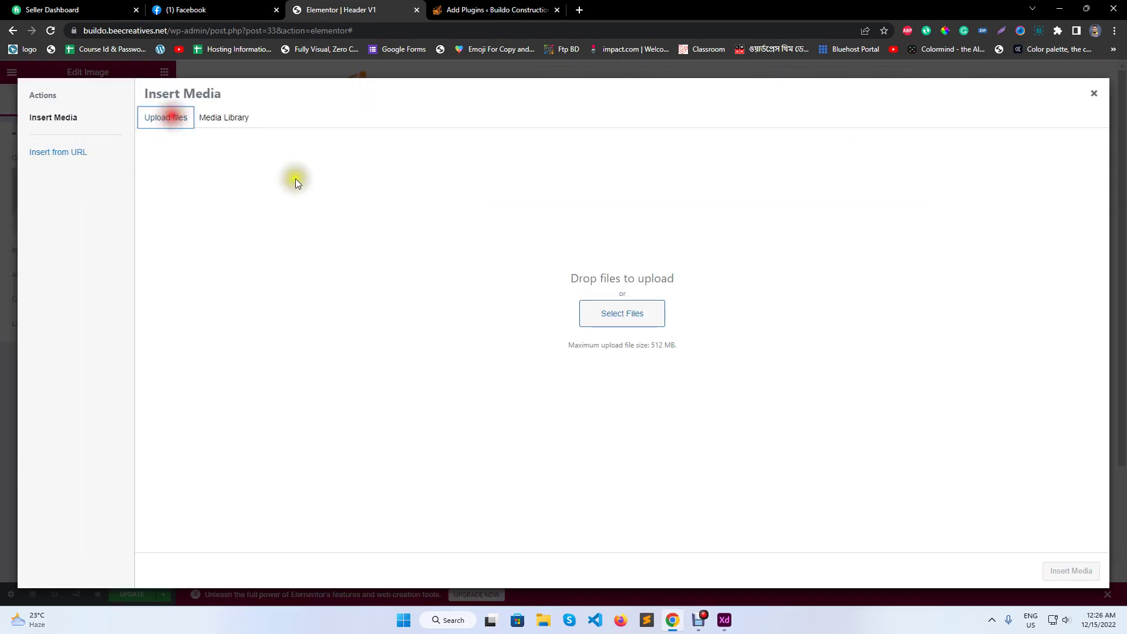
{"action": "left_click", "coordinate": [614, 306]}
{"action": "double_click", "coordinate": [470, 211]}
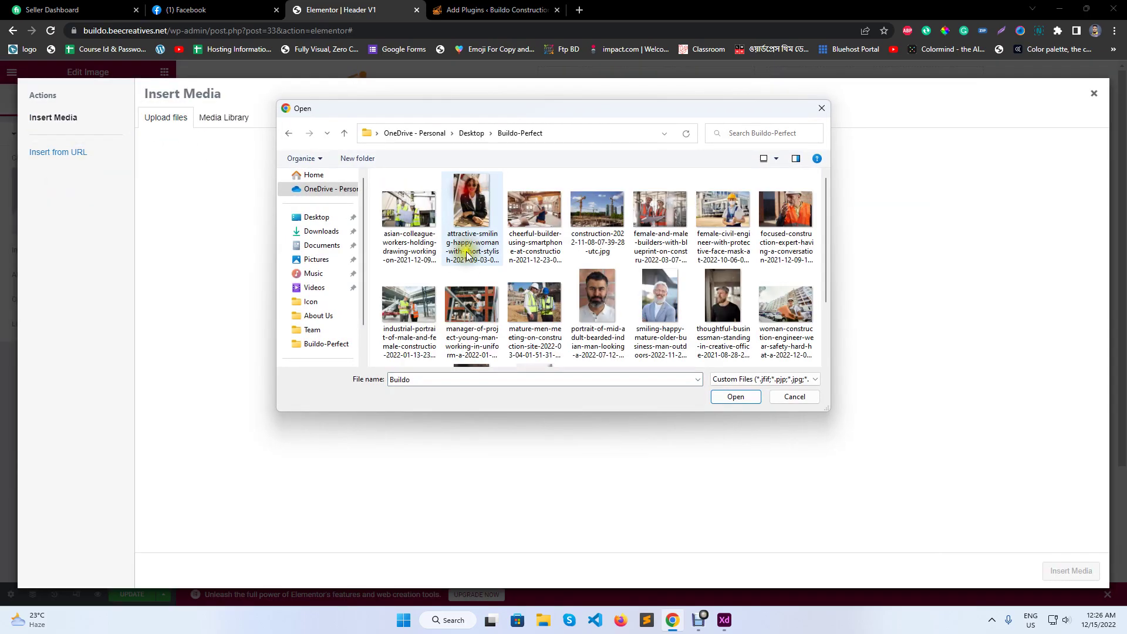
{"action": "key", "text": "ctrl+a"}
{"action": "left_click", "coordinate": [736, 396]}
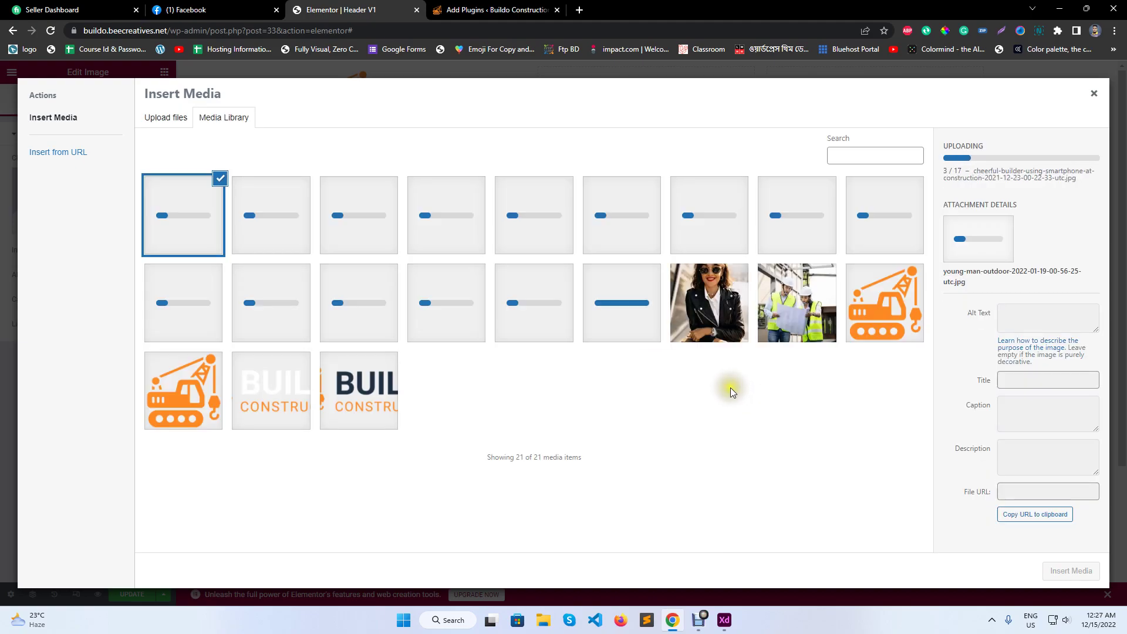
- Examine the attachment details and titles of the smiling woman, colleague workers, cheerful builder and construction crane photos
{"action": "left_click", "coordinate": [709, 335]}
{"action": "scroll", "coordinate": [1031, 453], "scroll_direction": "down", "scroll_amount": 2}
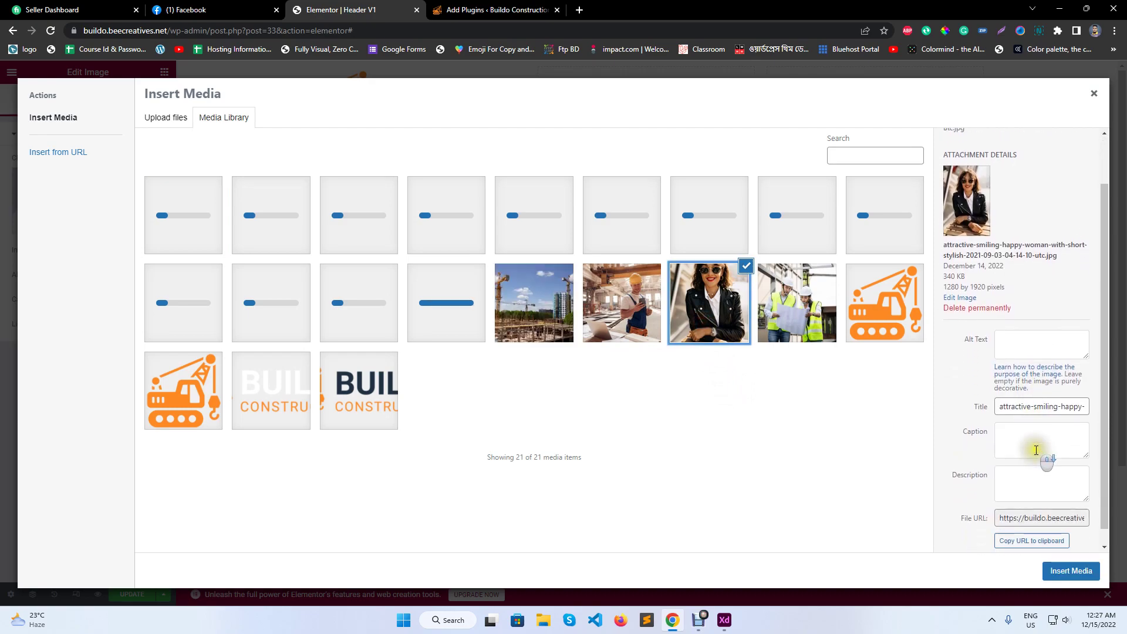
{"action": "left_click", "coordinate": [801, 314]}
{"action": "left_click_drag", "start_coordinate": [1005, 392], "coordinate": [1097, 398]}
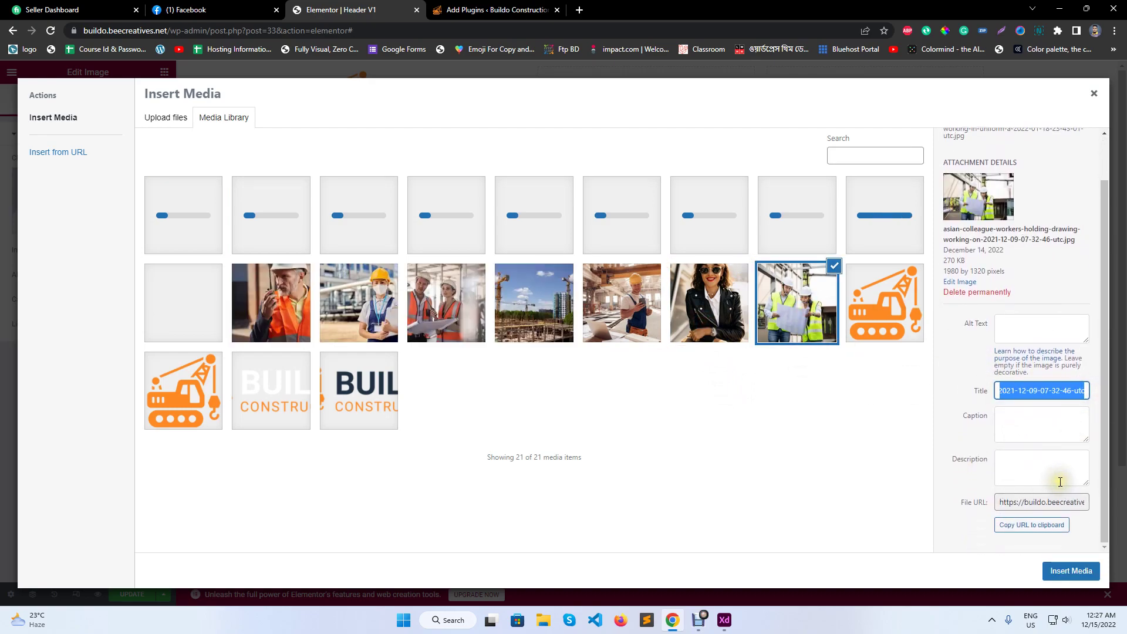
{"action": "left_click", "coordinate": [649, 306]}
{"action": "left_click", "coordinate": [560, 311]}
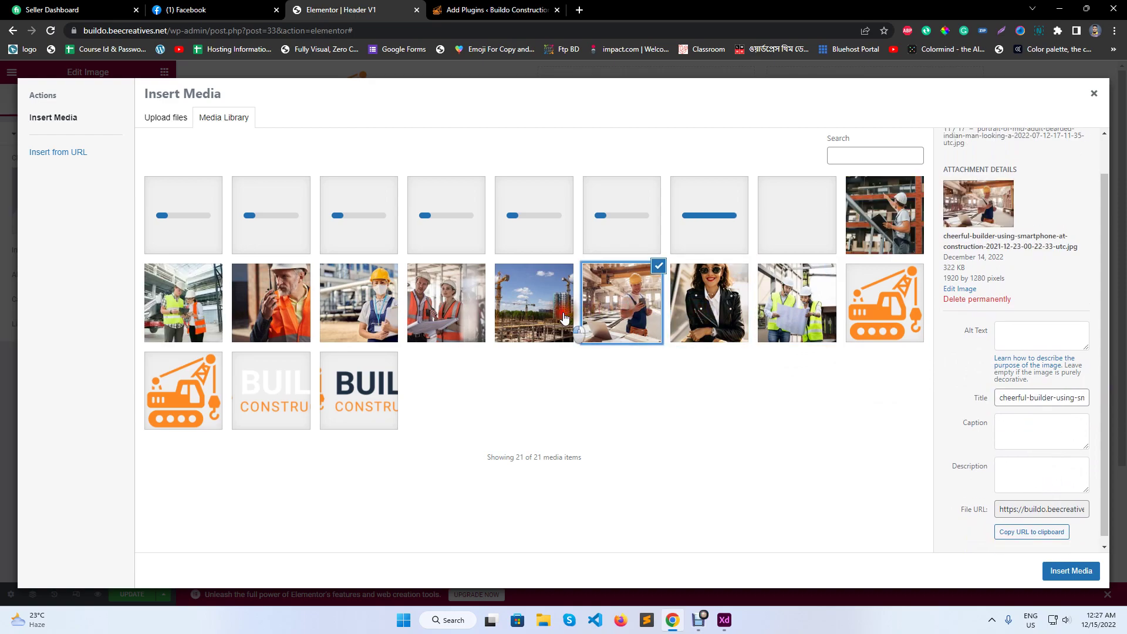
{"action": "left_click_drag", "start_coordinate": [1032, 393], "coordinate": [1069, 415]}
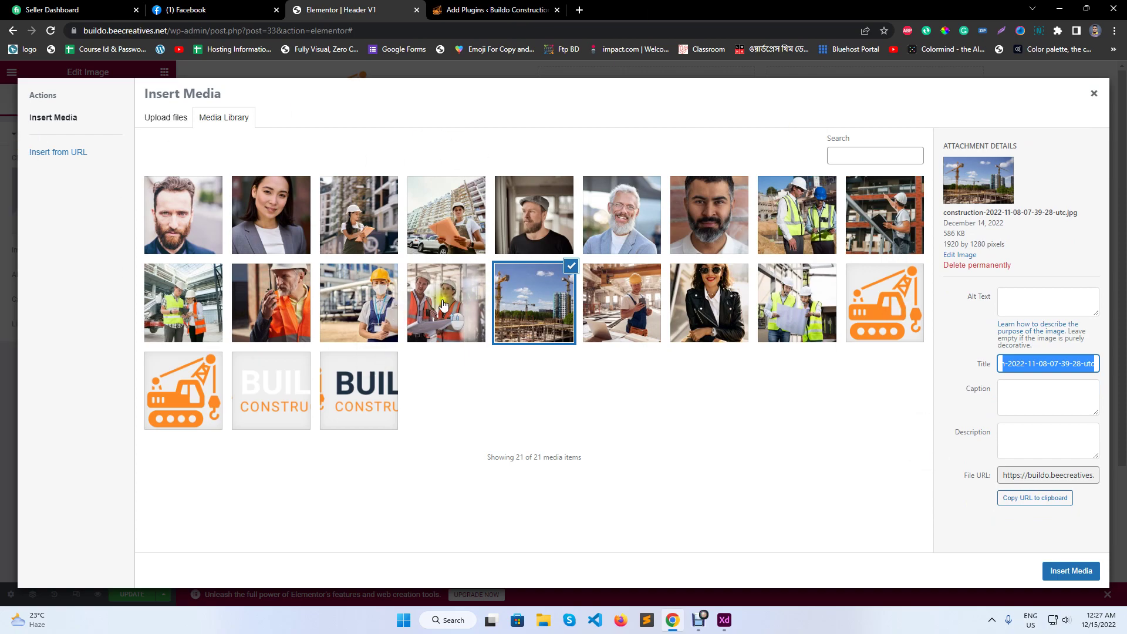
- Go through the other uploaded photos one by one in the media library, checking each one's file size and dimensions
{"action": "left_click", "coordinate": [208, 234]}
{"action": "key", "text": "Right"}
{"action": "key", "text": "Right"}
{"action": "key", "text": "Right"}
{"action": "key", "text": "Right"}
{"action": "key", "text": "Right"}
{"action": "key", "text": "Right"}
{"action": "key", "text": "Right"}
{"action": "key", "text": "Down"}
{"action": "key", "text": "Left"}
{"action": "key", "text": "Left"}
{"action": "key", "text": "Left"}
{"action": "key", "text": "Left"}
{"action": "key", "text": "Left"}
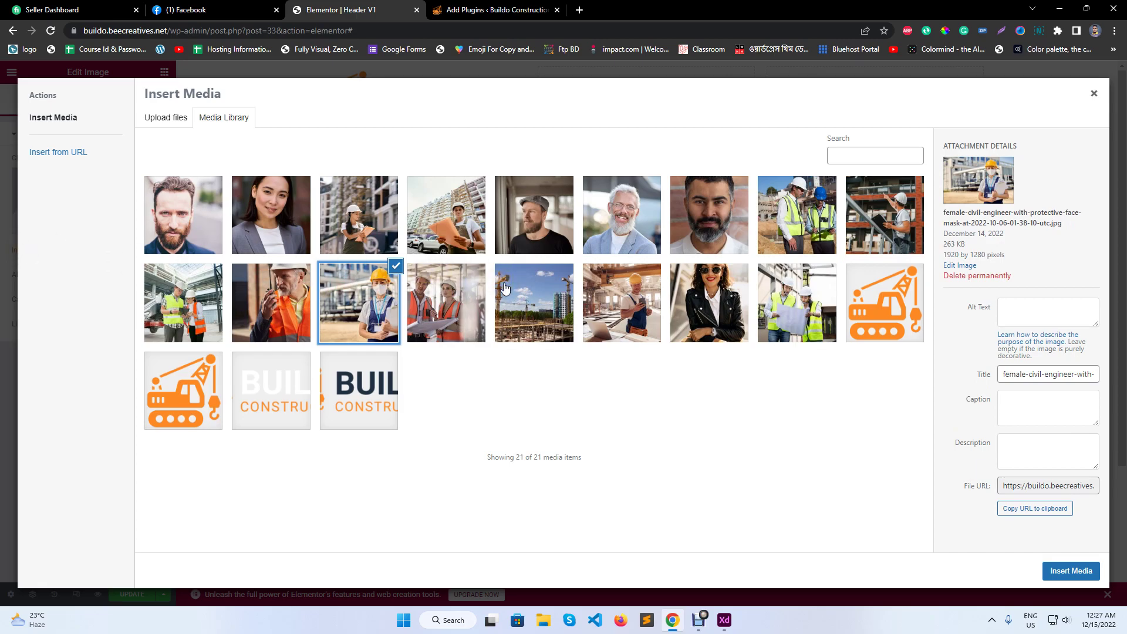
- Close the media library without inserting an image, delete the placeholder Image widget and dismiss the Elementor upgrade banner
{"action": "left_click", "coordinate": [1094, 94]}
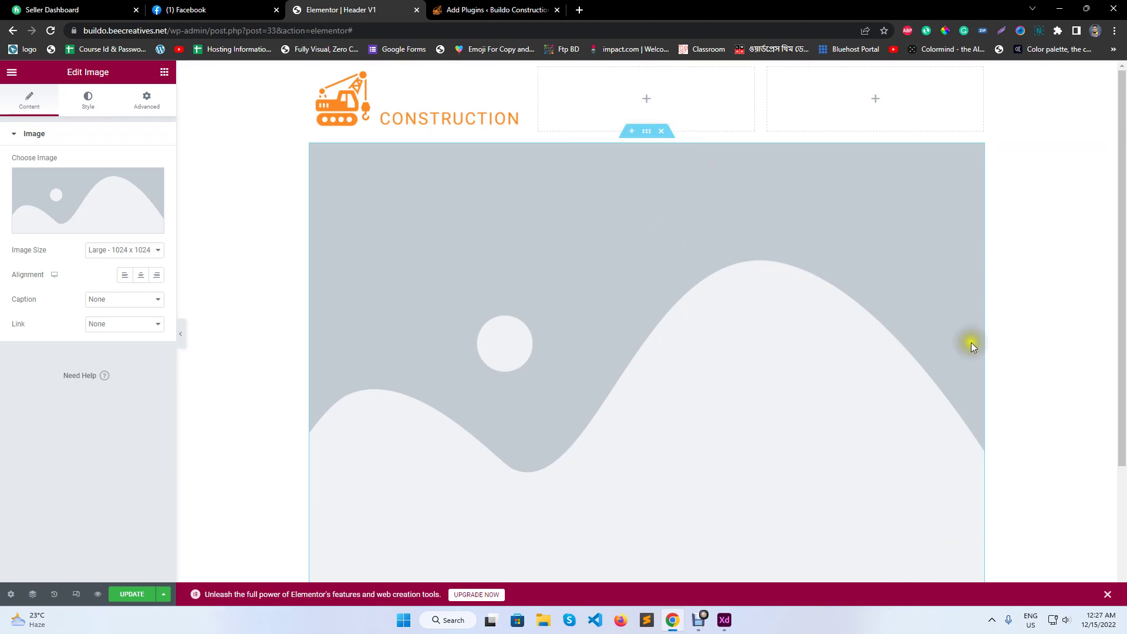
{"action": "right_click", "coordinate": [957, 219]}
{"action": "left_click", "coordinate": [987, 426]}
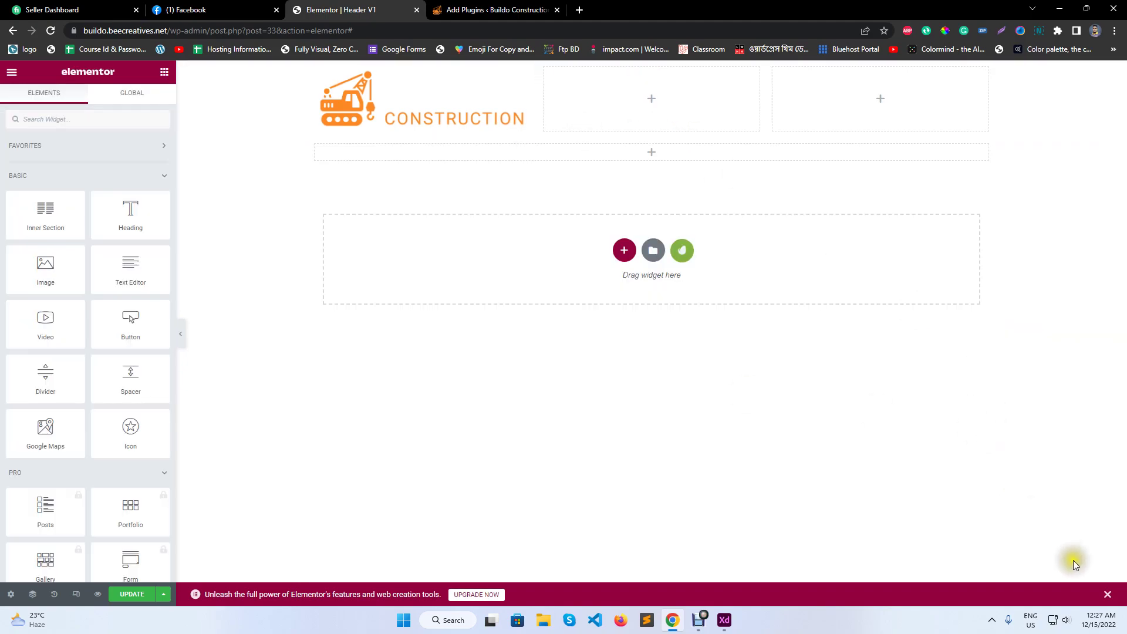
{"action": "left_click", "coordinate": [1106, 598]}
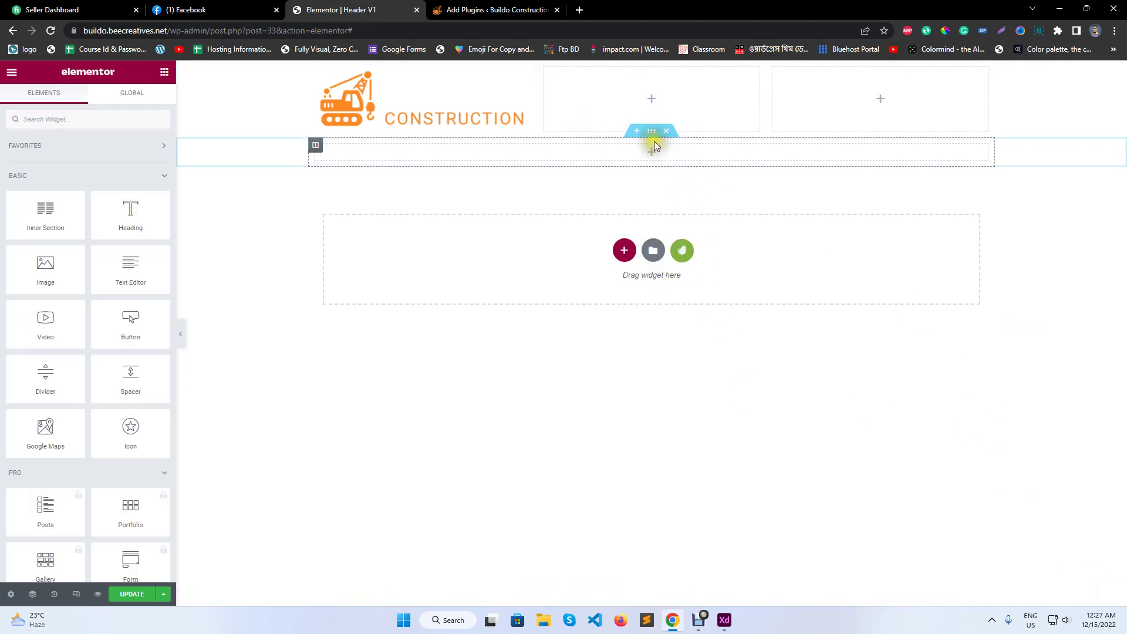
- Set the empty section below the logo row to Min Height with a minimum height of 900 px
{"action": "left_click", "coordinate": [471, 158]}
{"action": "left_click", "coordinate": [29, 100]}
{"action": "left_click", "coordinate": [117, 249]}
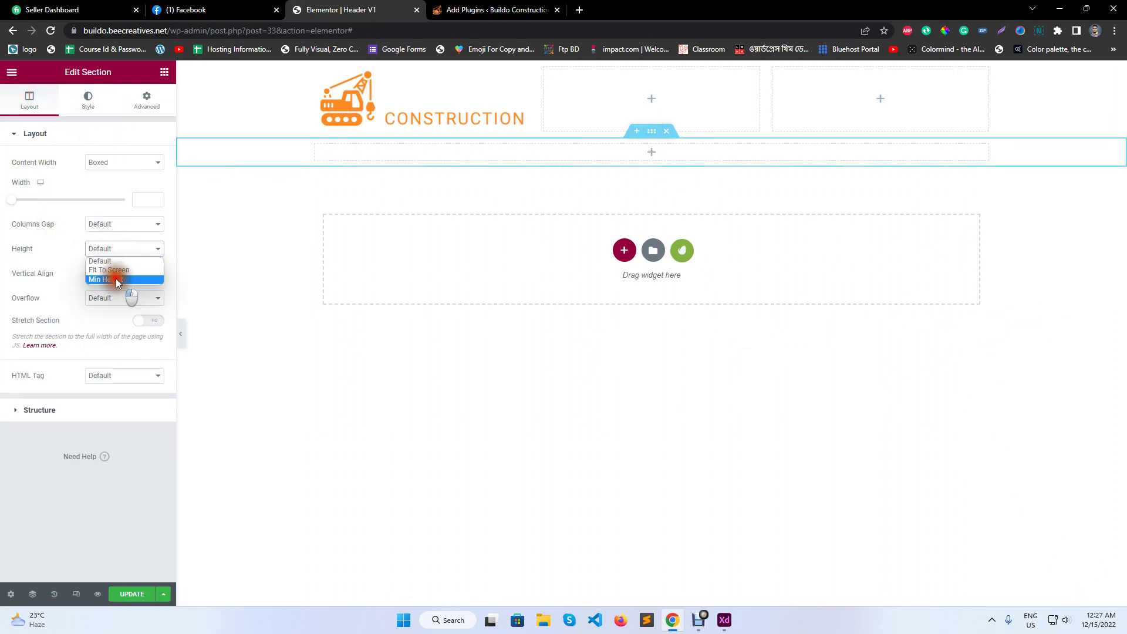
{"action": "left_click", "coordinate": [115, 279]}
{"action": "double_click", "coordinate": [148, 285]}
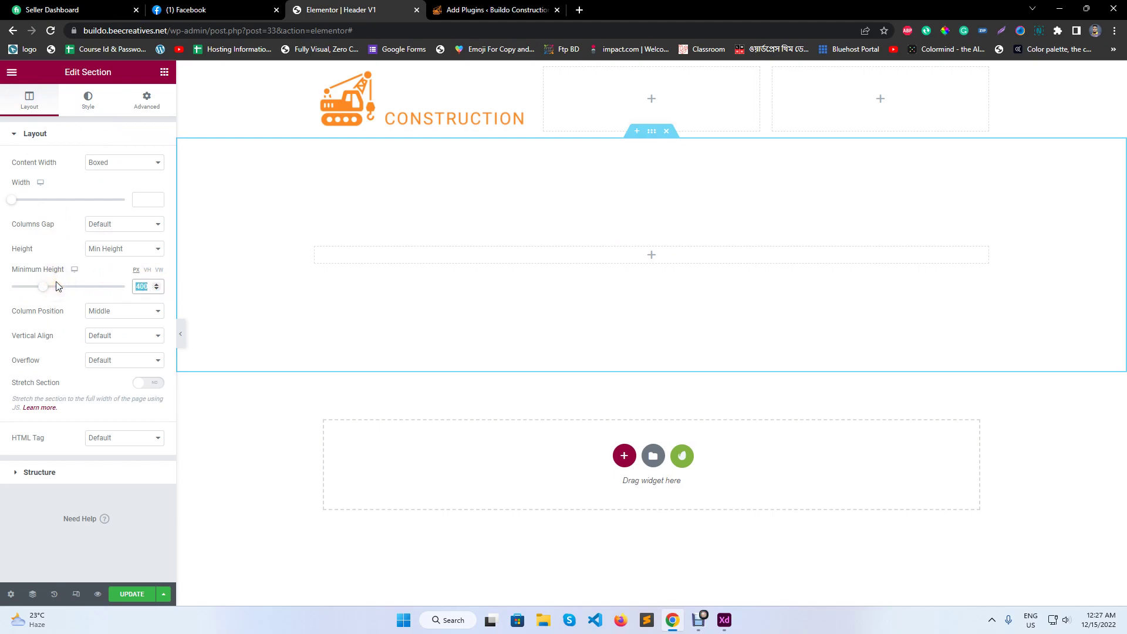
{"action": "type", "text": "900"}
- Use the industrial-portrait-of-male-and-female photo from the media library as the section's background image
{"action": "left_click", "coordinate": [88, 99]}
{"action": "left_click", "coordinate": [91, 281]}
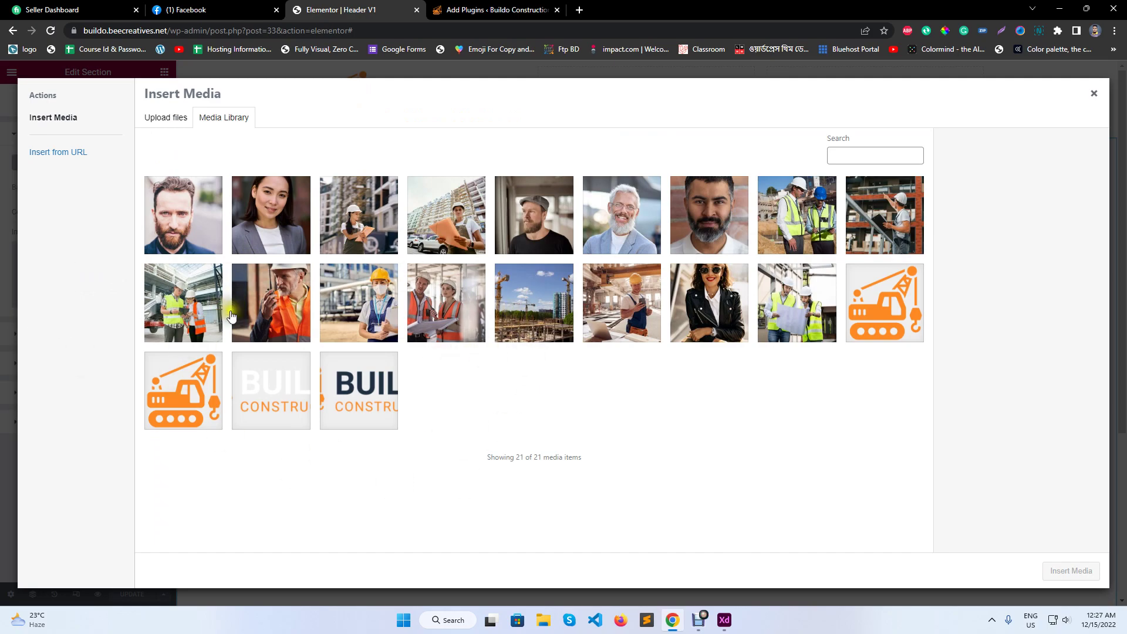
{"action": "left_click", "coordinate": [196, 305]}
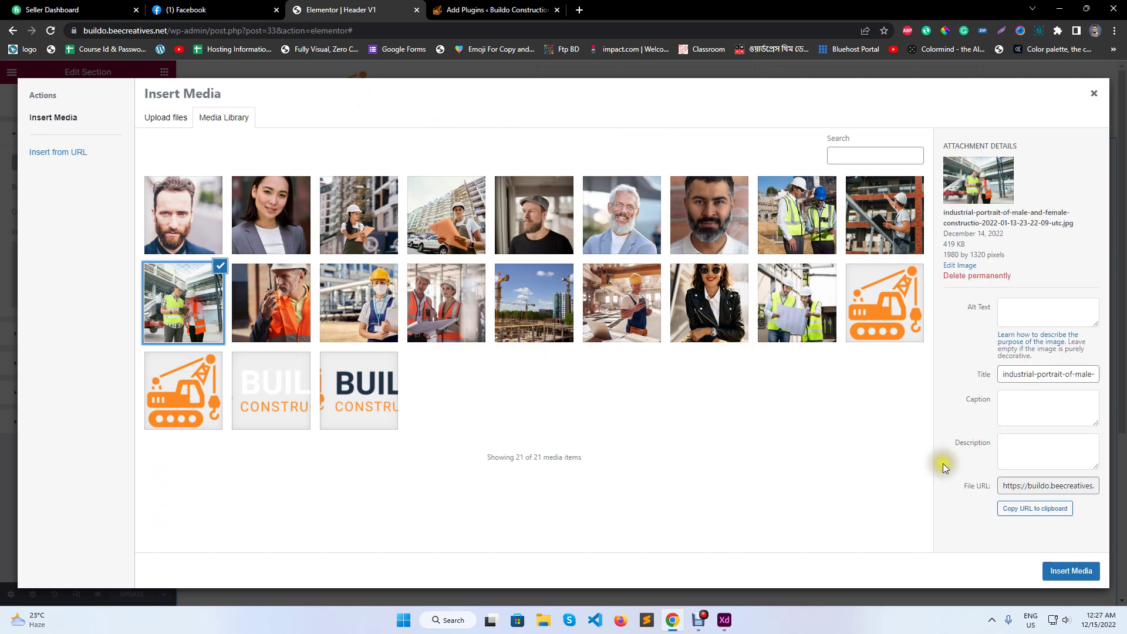
{"action": "left_click", "coordinate": [1074, 572]}
- Set the section background's position to Center Center, attachment to Scroll and repeat to Repeat
{"action": "left_click", "coordinate": [149, 324]}
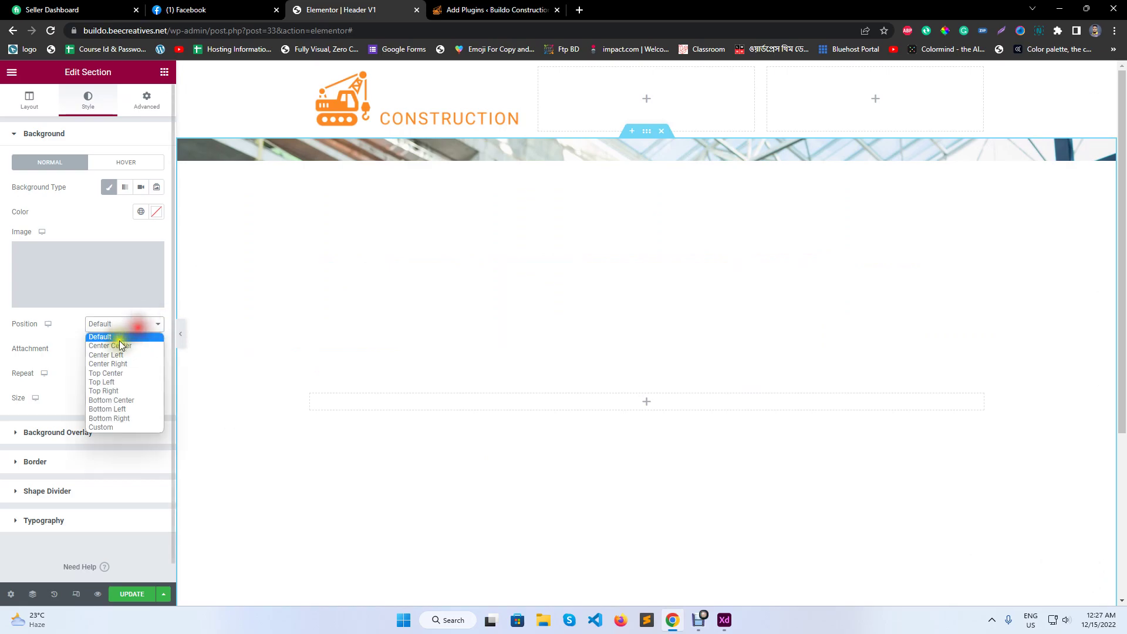
{"action": "left_click", "coordinate": [111, 345]}
{"action": "left_click", "coordinate": [120, 349]}
{"action": "left_click", "coordinate": [111, 369]}
{"action": "left_click", "coordinate": [111, 374]}
{"action": "left_click", "coordinate": [111, 395]}
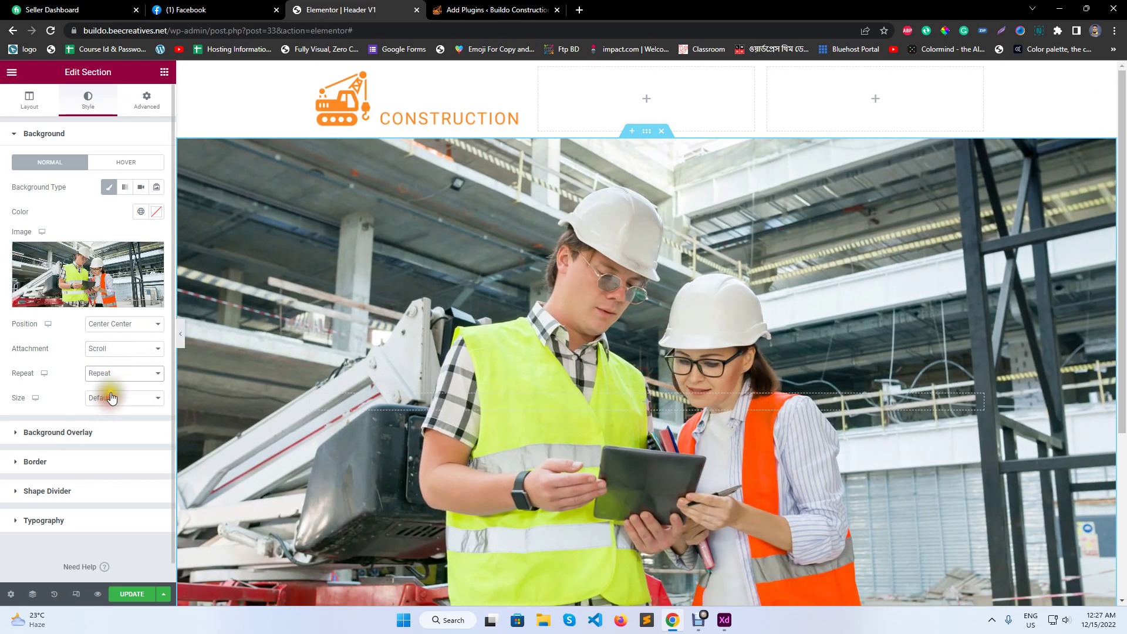